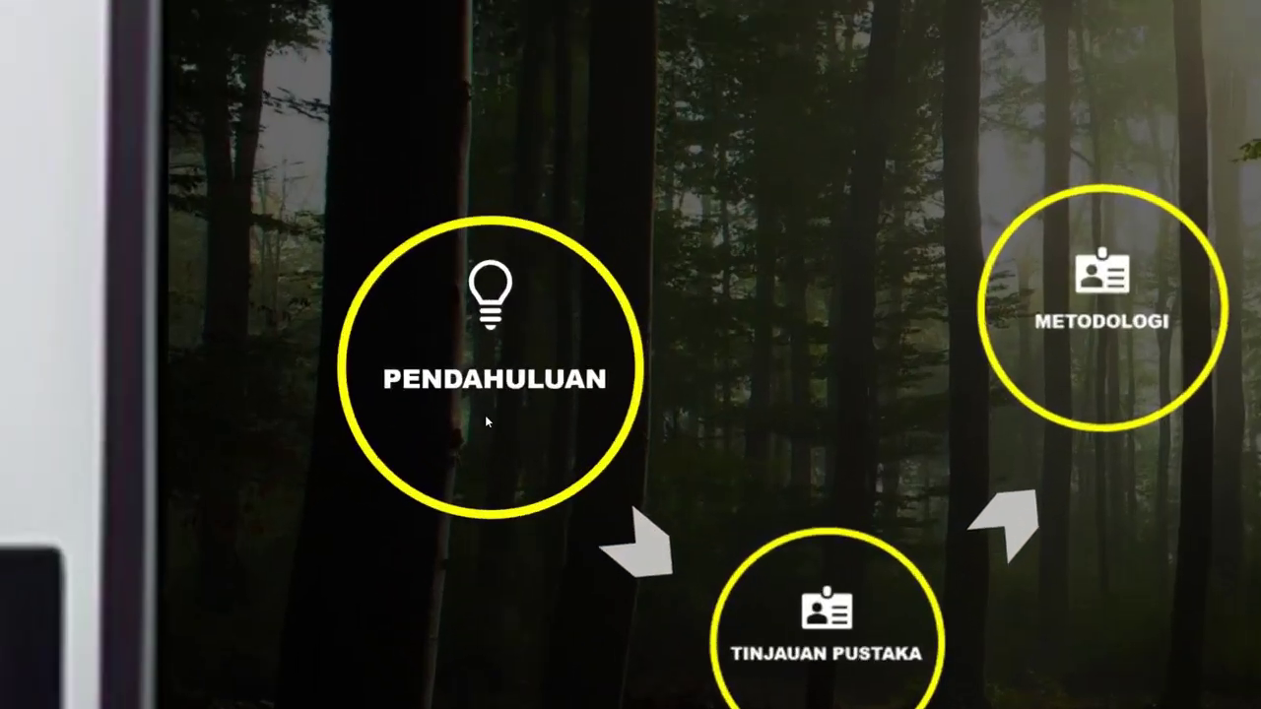
In the slideshow, zoom into the PENDAHULUAN, TINJAUAN PUSTAKA and METODOLOGI circles in turn
click(485, 421)
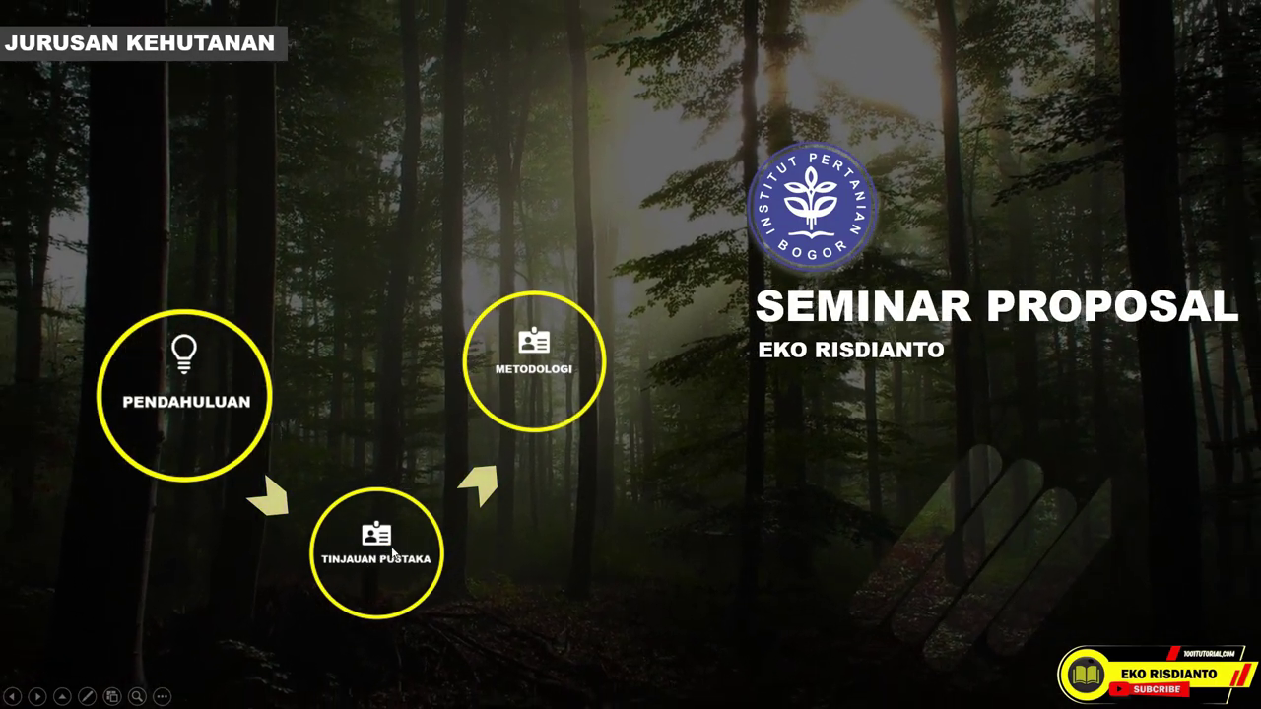
click(392, 554)
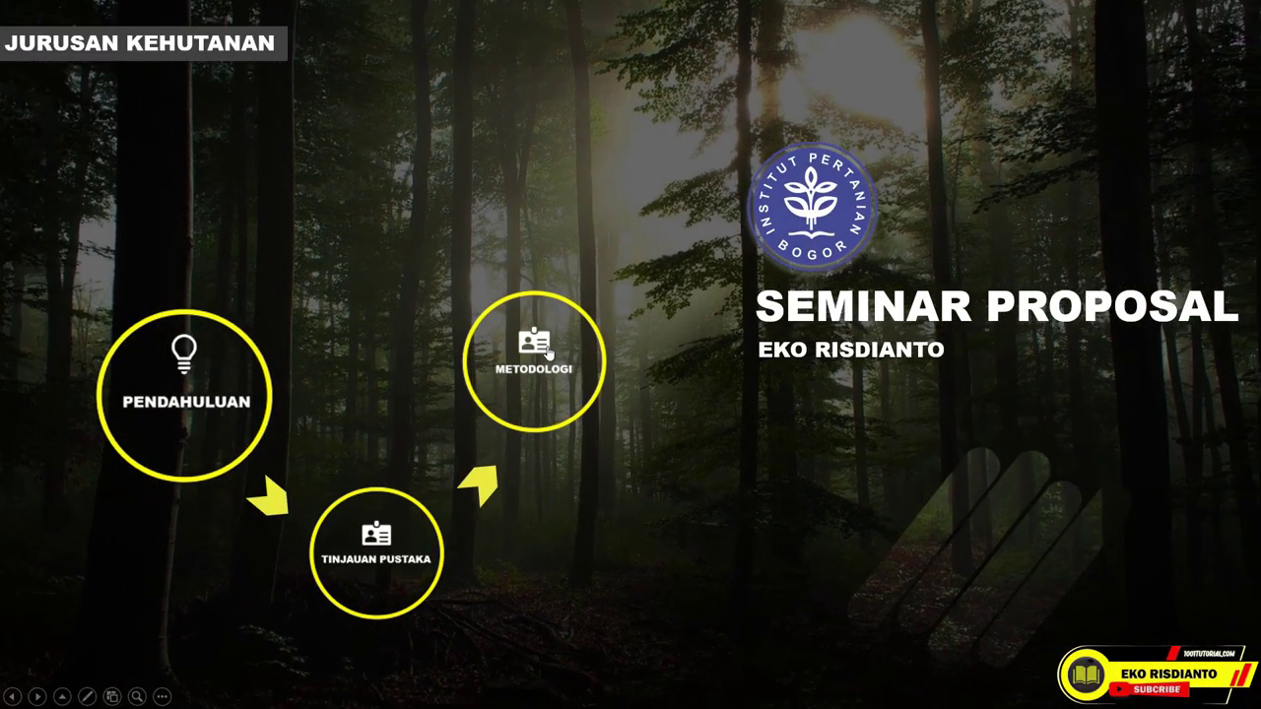
click(548, 352)
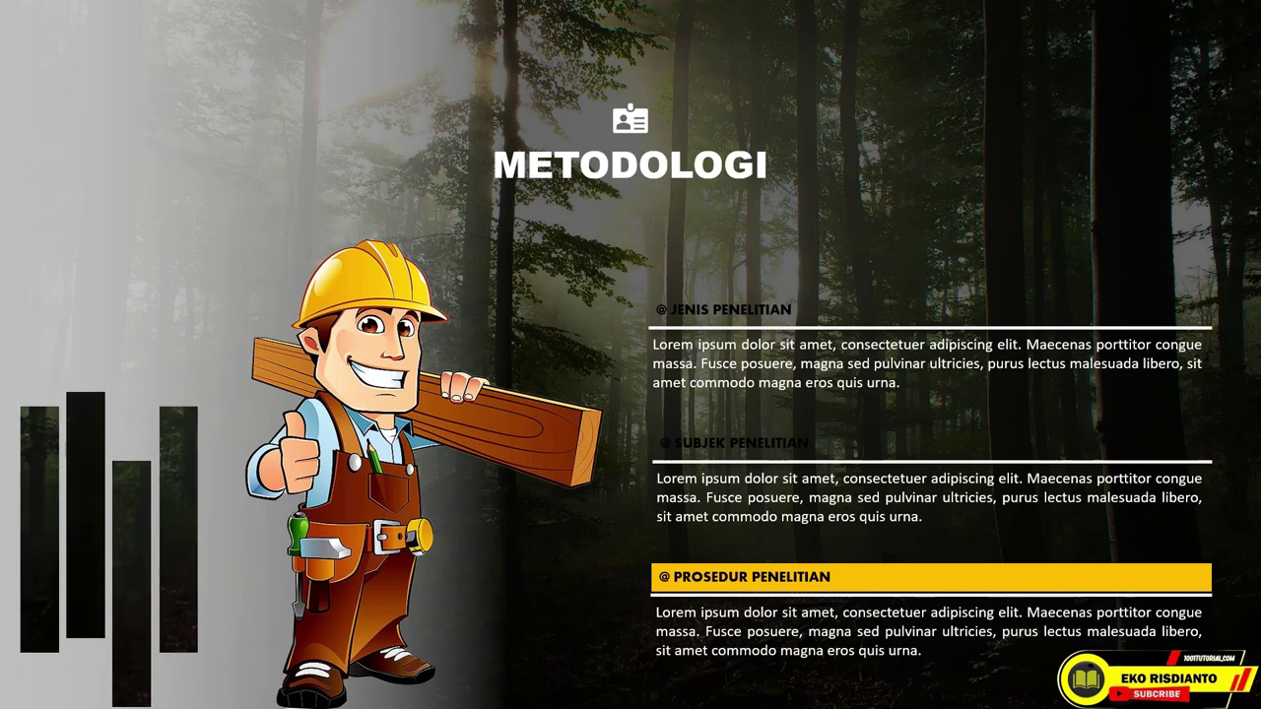
Right-click the Metodologi slide to show the Next, Previous and End Show menu
right_click(907, 104)
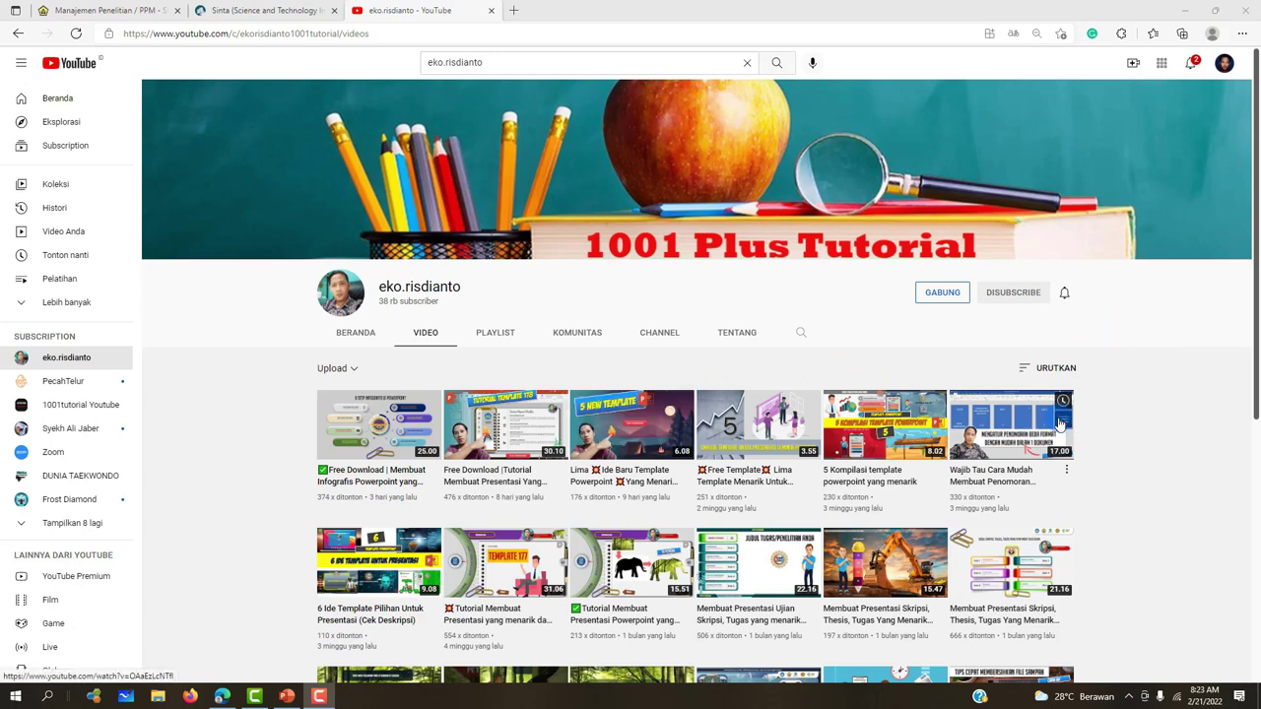
Scroll the video list, then switch over to the YouTube channel page
scroll(617, 414, down, 1)
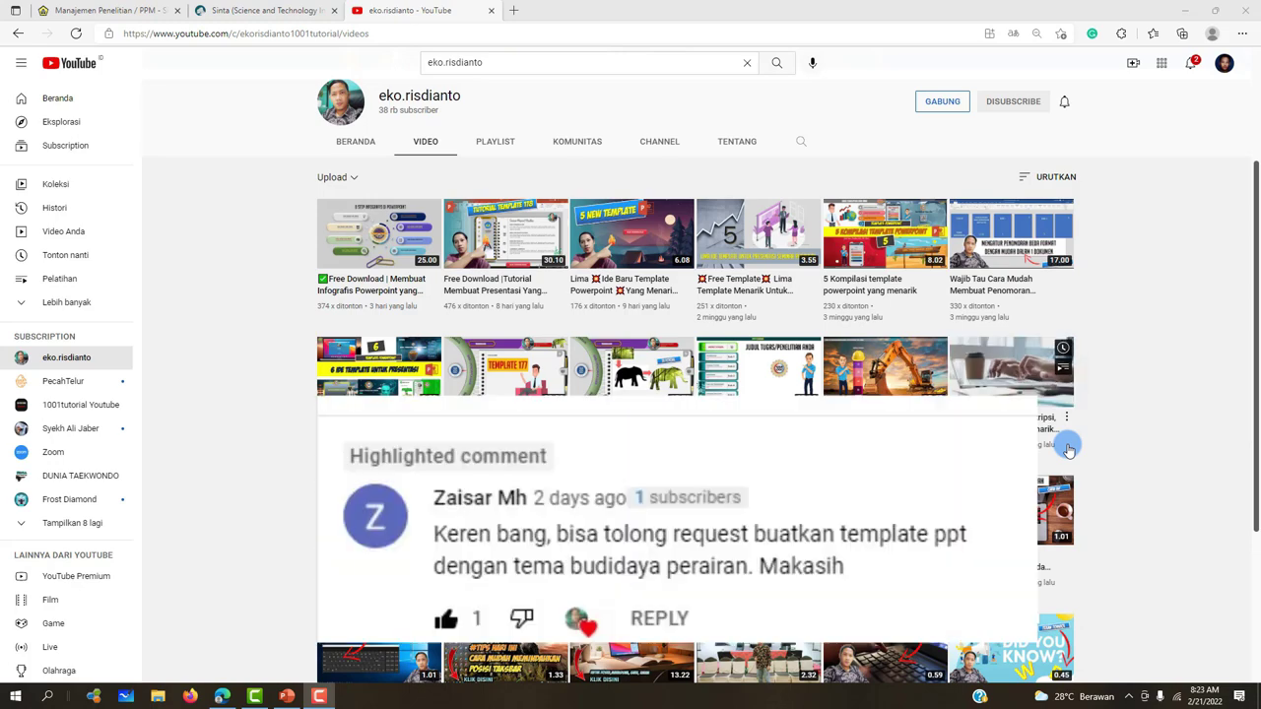
scroll(578, 318, down, 3)
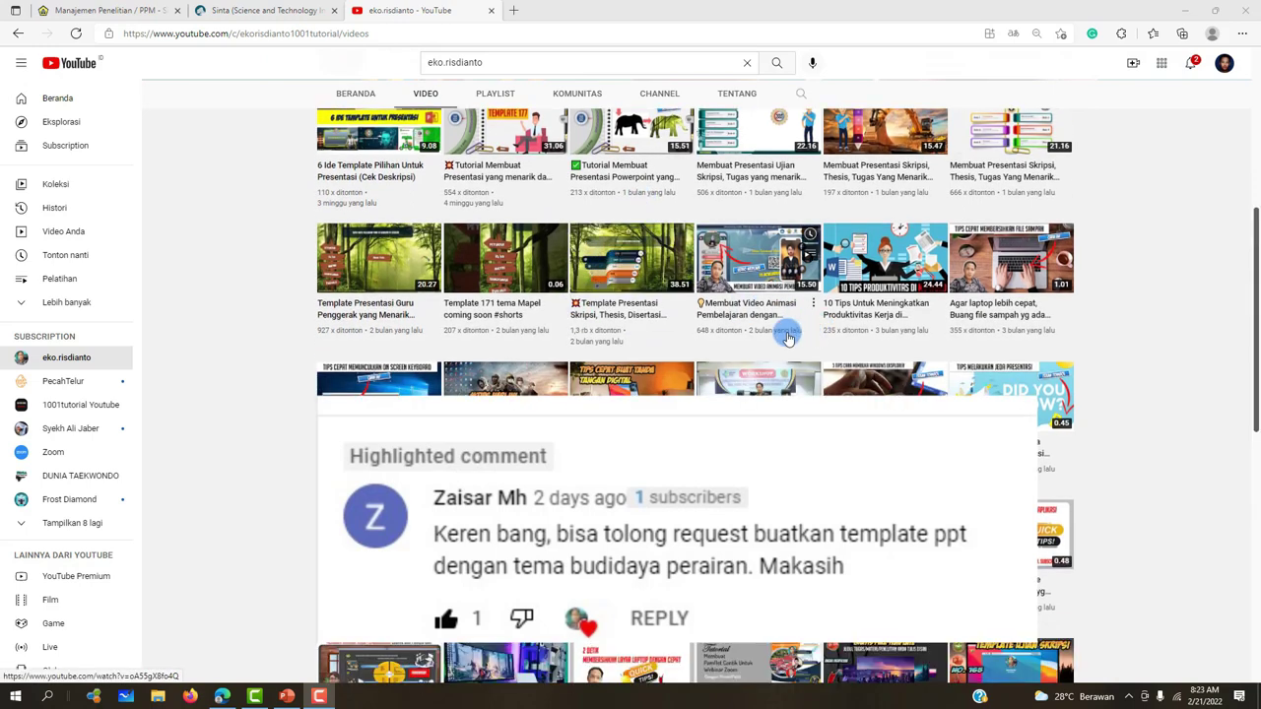
scroll(848, 340, down, 2)
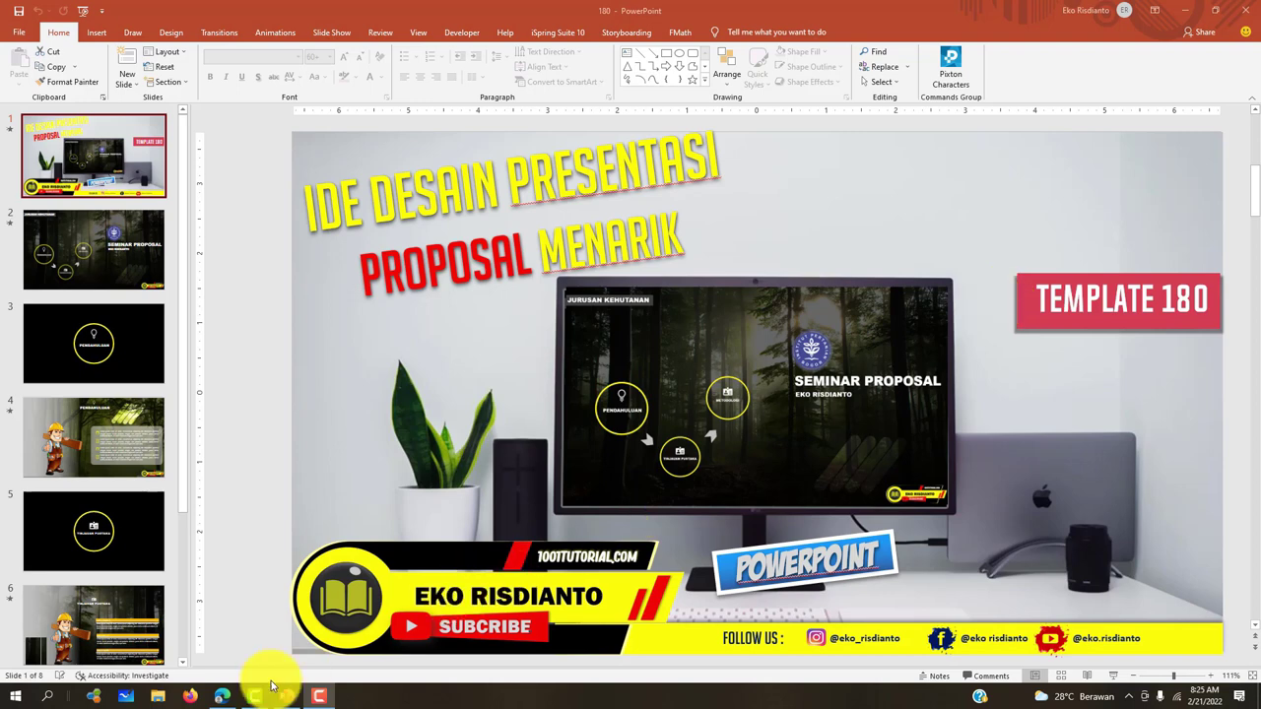
click(221, 696)
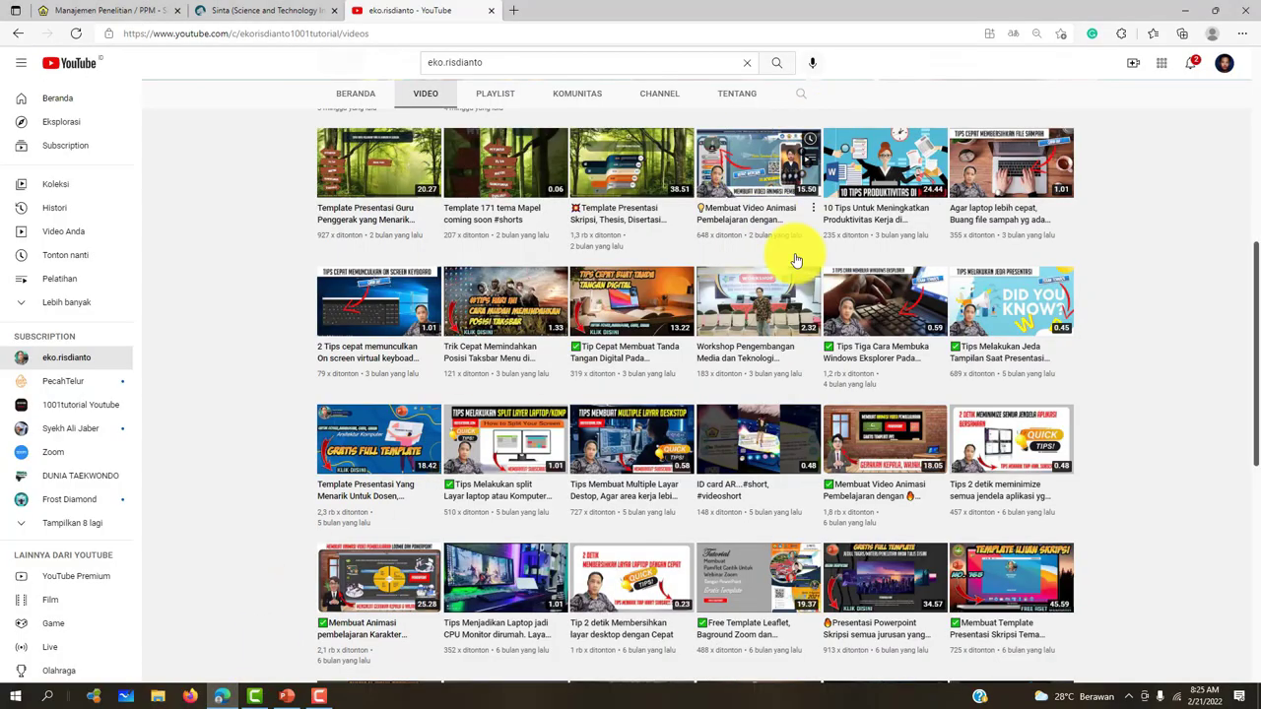
scroll(748, 258, up, 4)
scroll(551, 275, up, 2)
Scroll down the channel's Video tab to its older PowerPoint and e-module tutorial uploads
scroll(591, 362, down, 2)
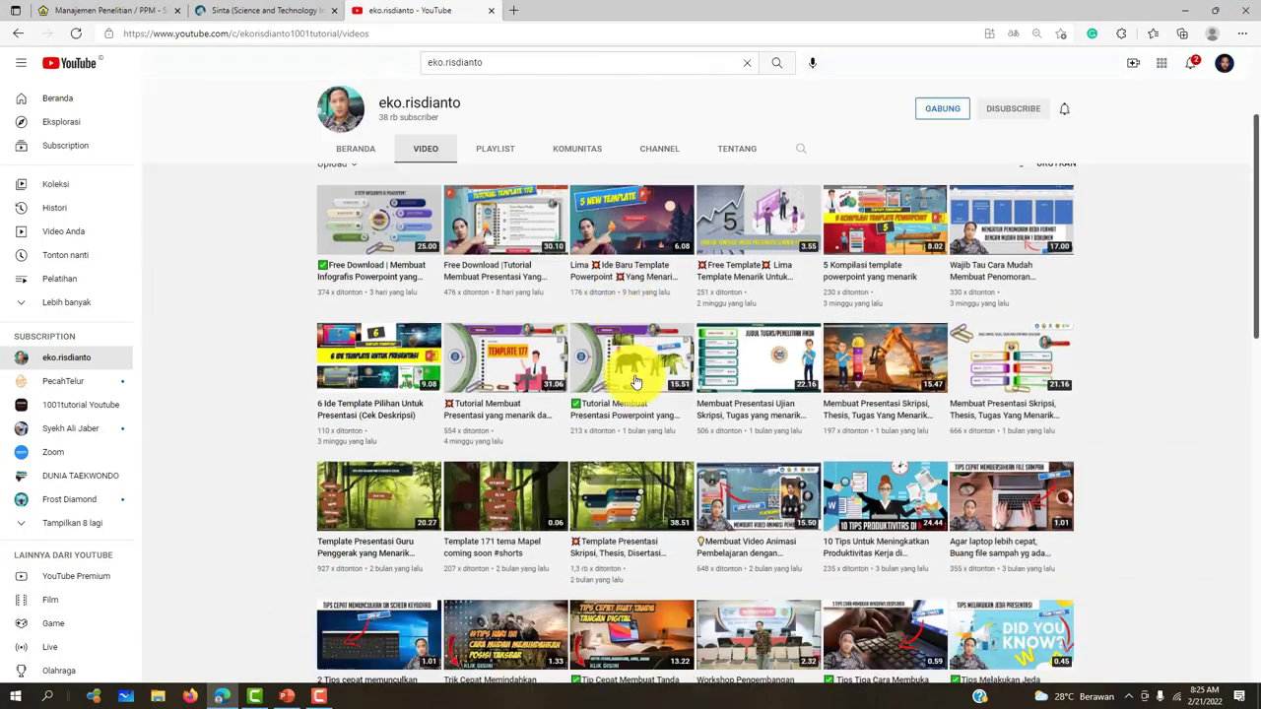
scroll(748, 463, down, 1)
scroll(719, 483, down, 1)
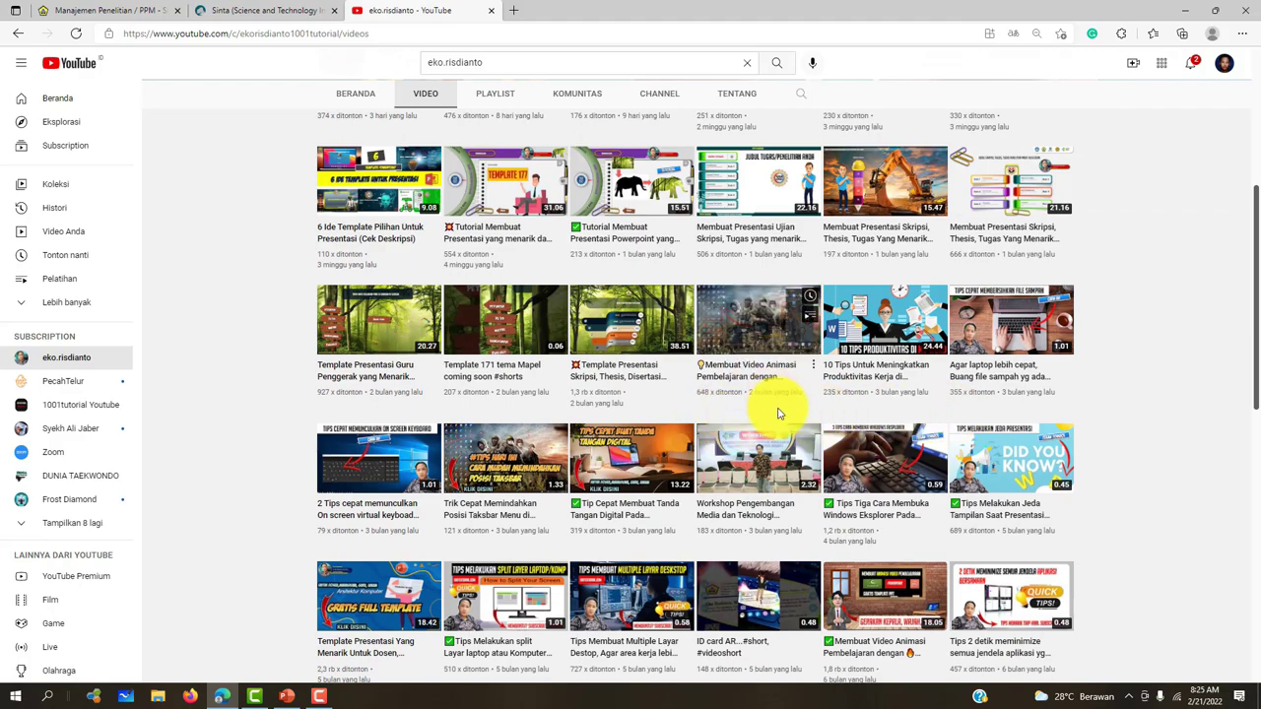
scroll(758, 399, down, 4)
scroll(687, 453, down, 2)
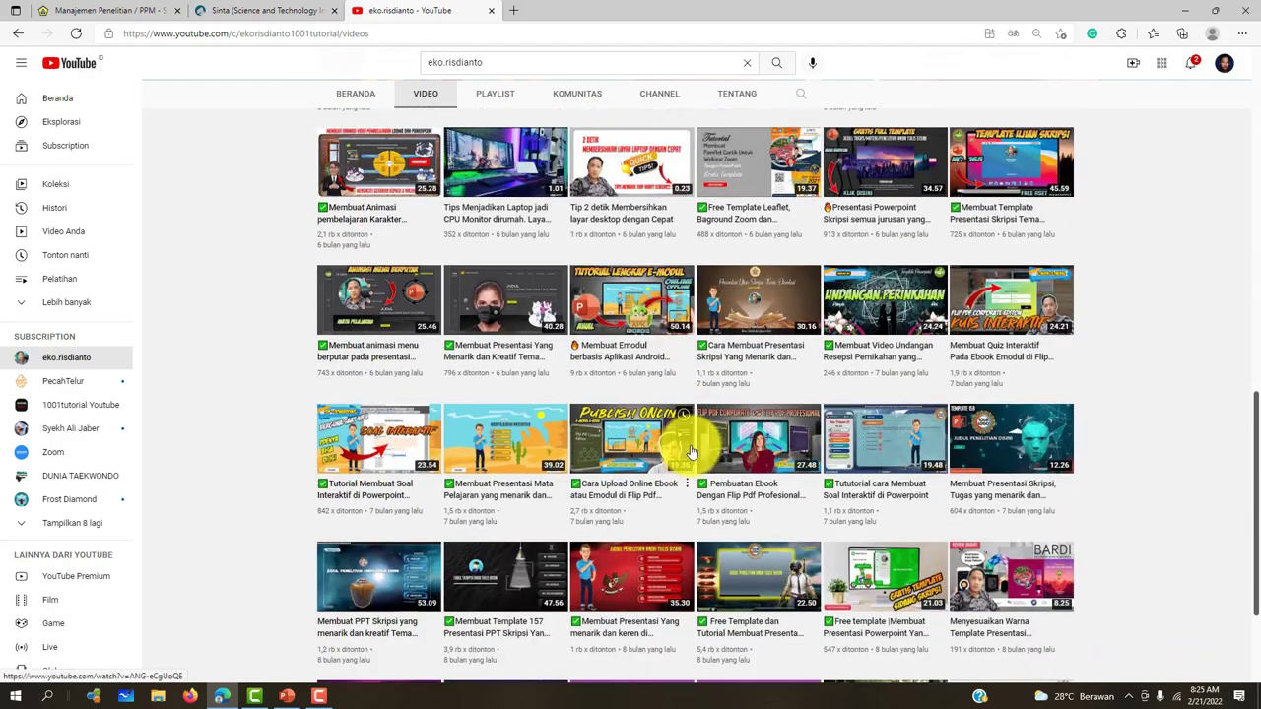
scroll(680, 480, down, 2)
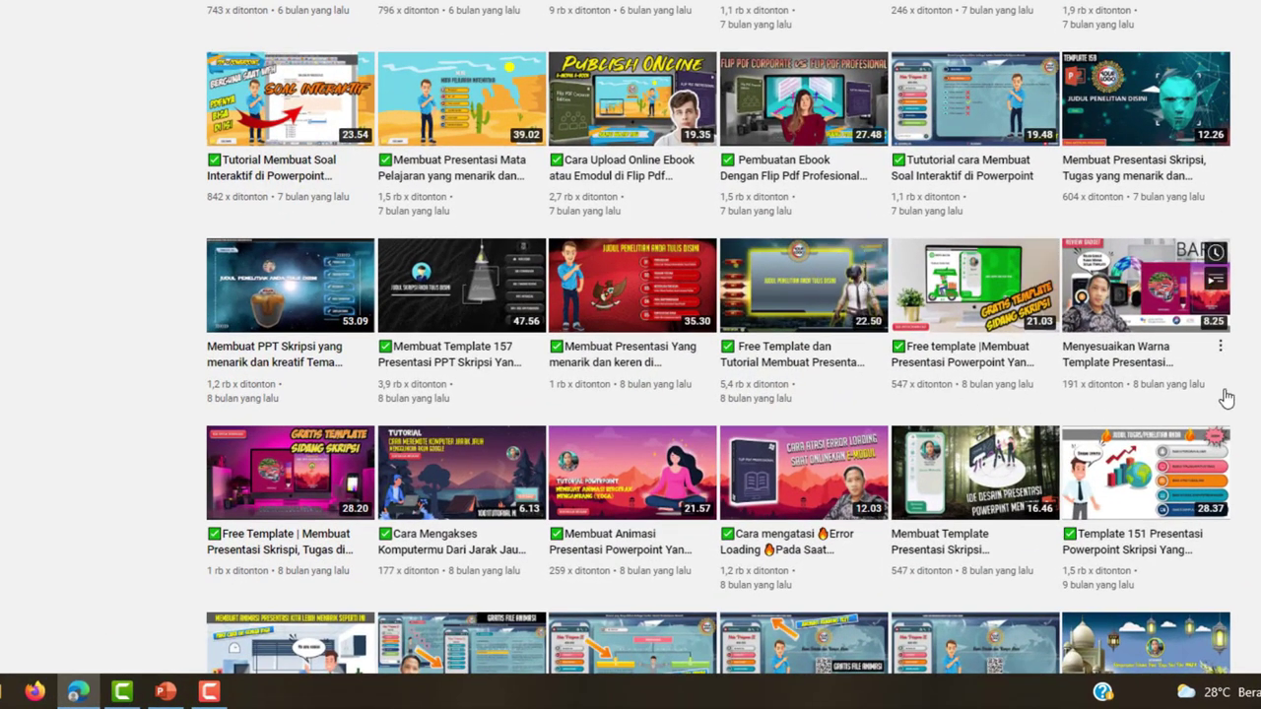
scroll(718, 394, down, 3)
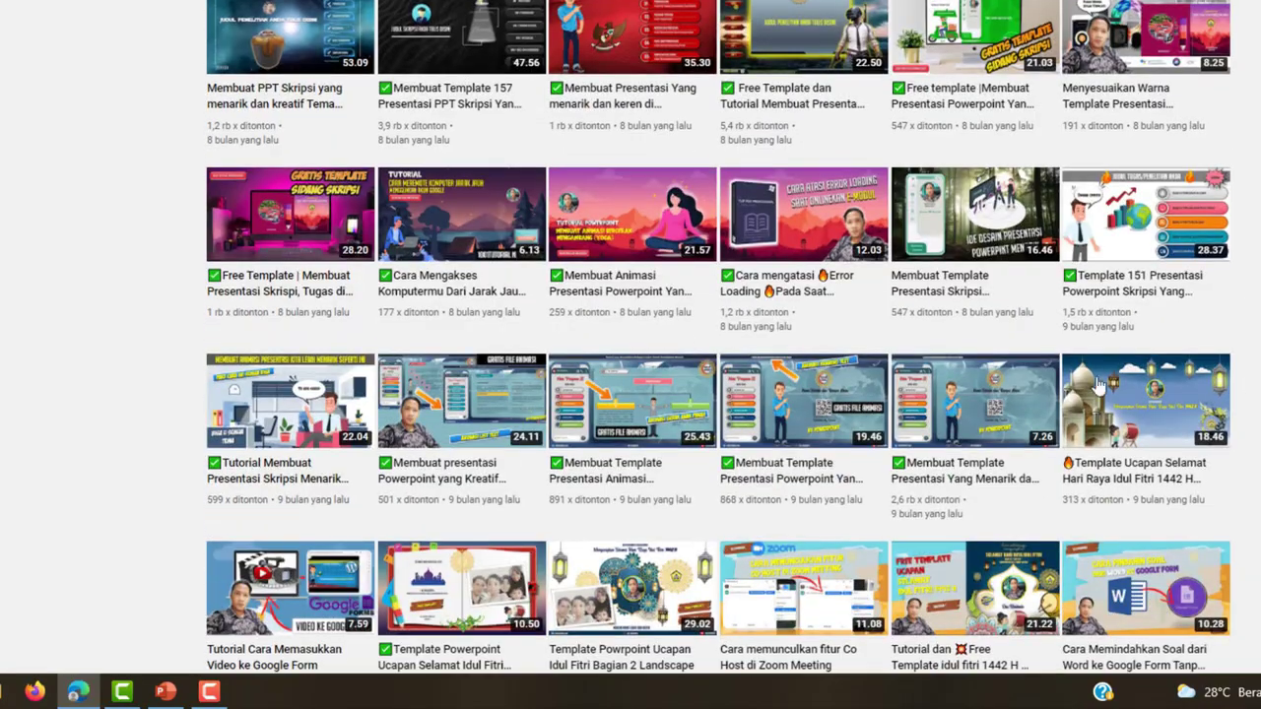
scroll(717, 394, down, 4)
scroll(718, 394, down, 2)
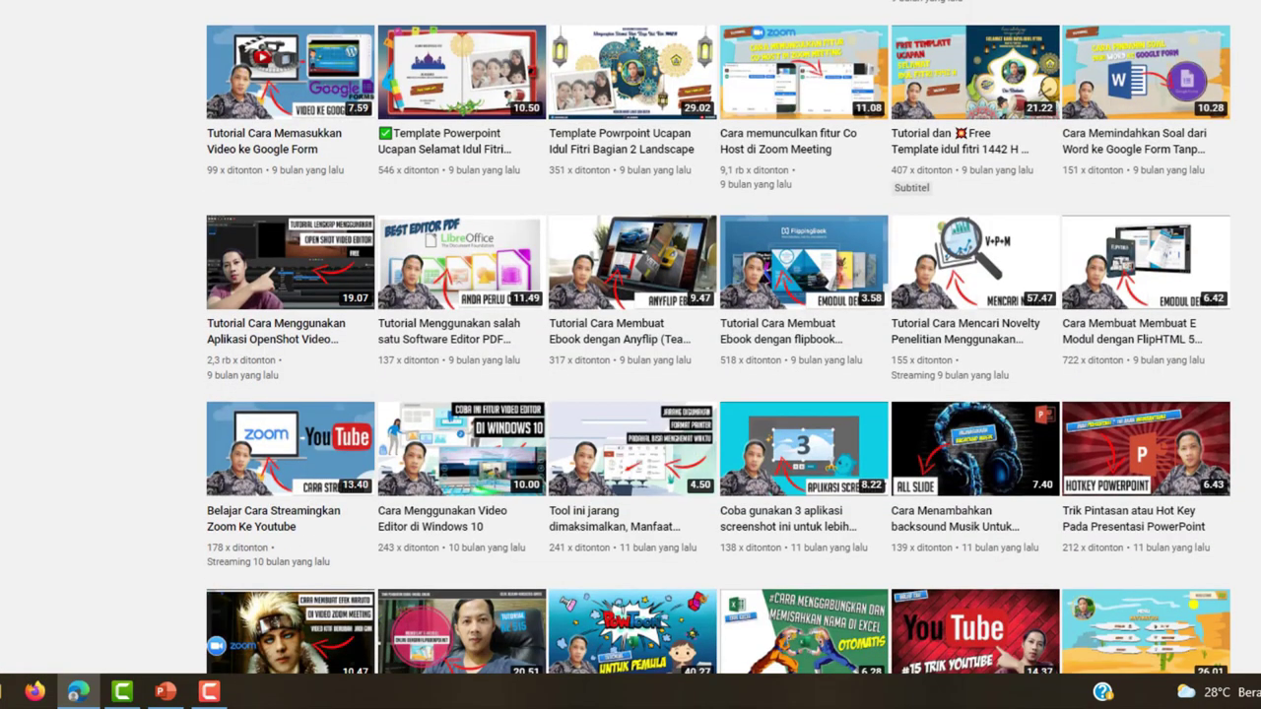
scroll(1256, 412, down, 2)
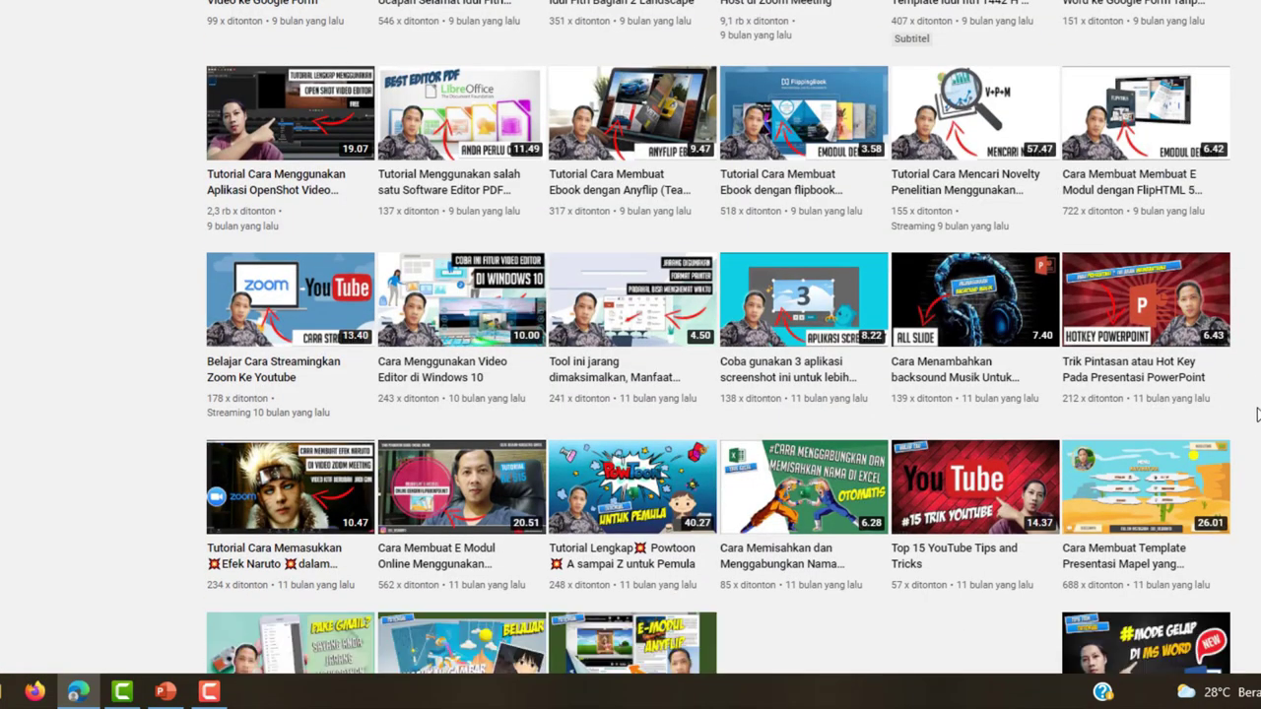
scroll(1256, 412, down, 2)
scroll(1256, 412, down, 2)
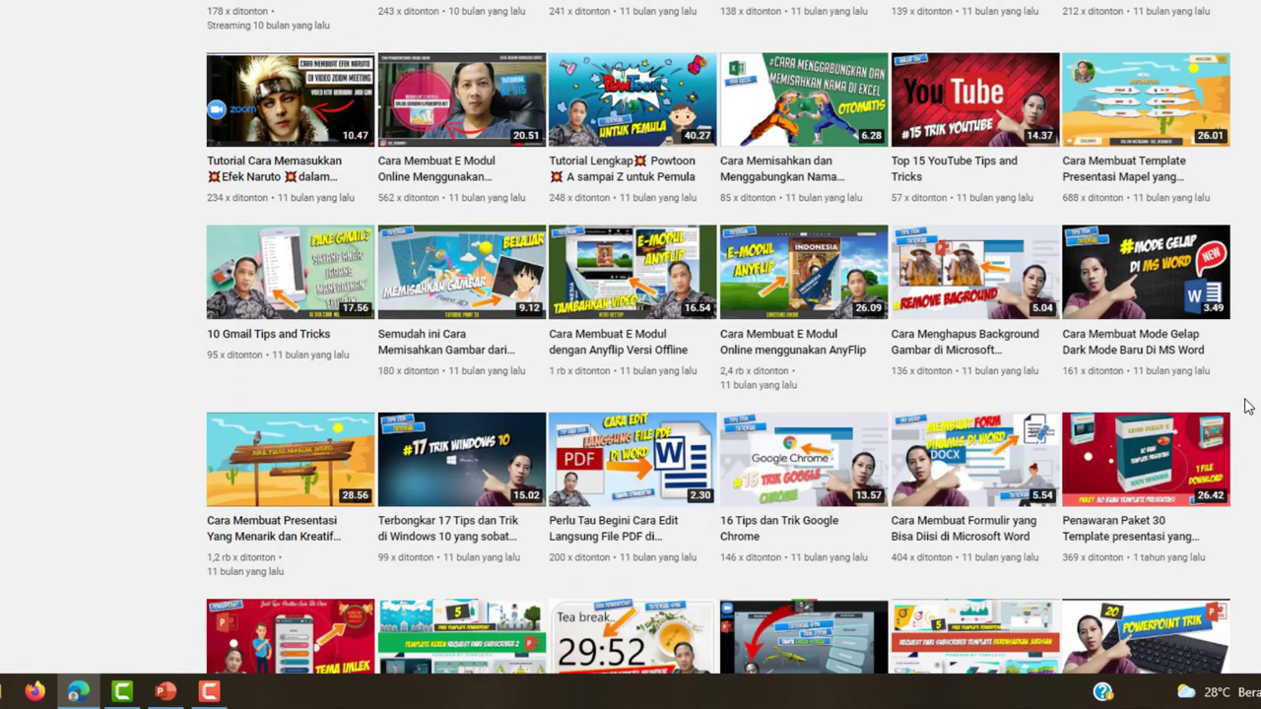
scroll(253, 500, down, 2)
scroll(253, 500, down, 2)
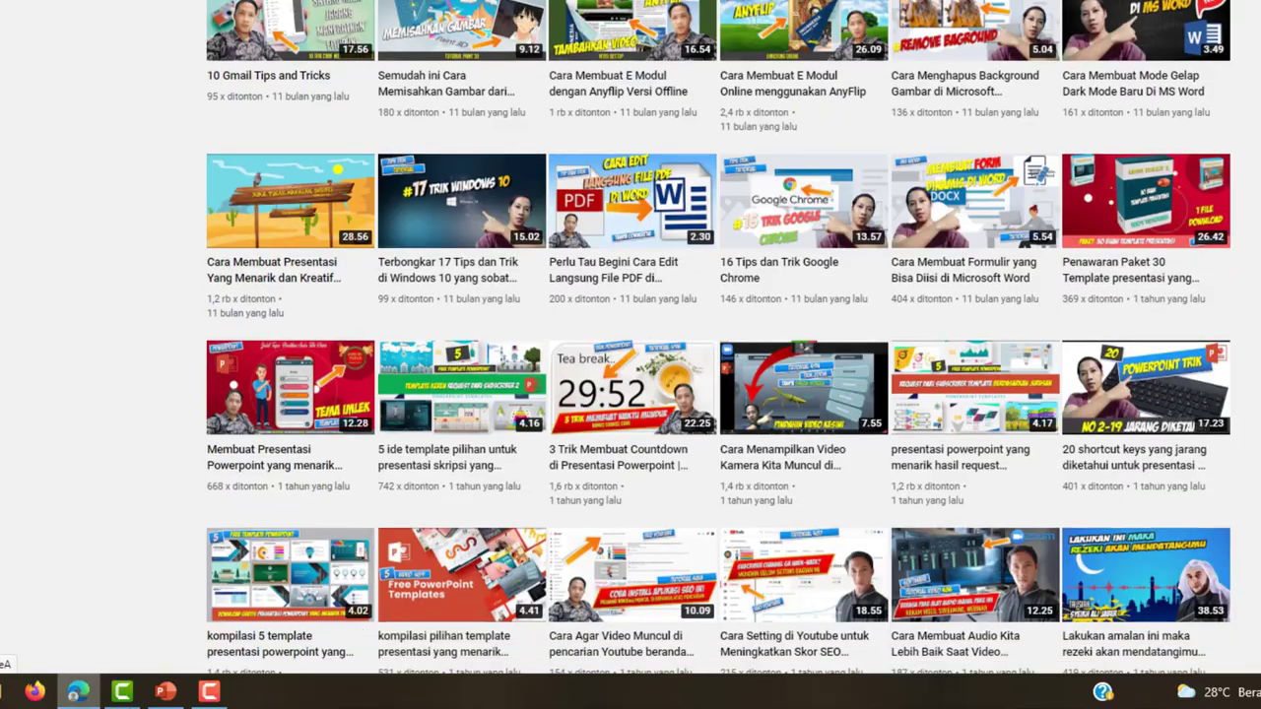
Return to the PowerPoint deck and select the slanted title's text, then deselect it
click(163, 696)
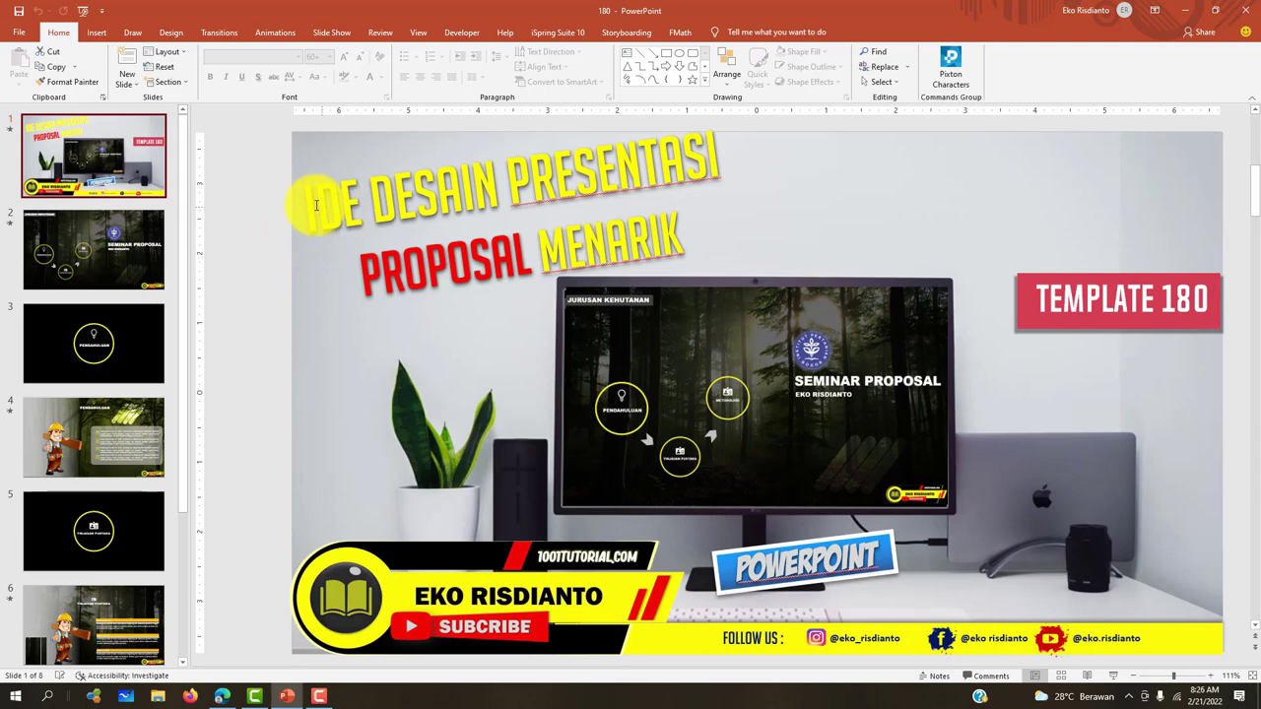
click(317, 205)
drag(316, 205, 666, 275)
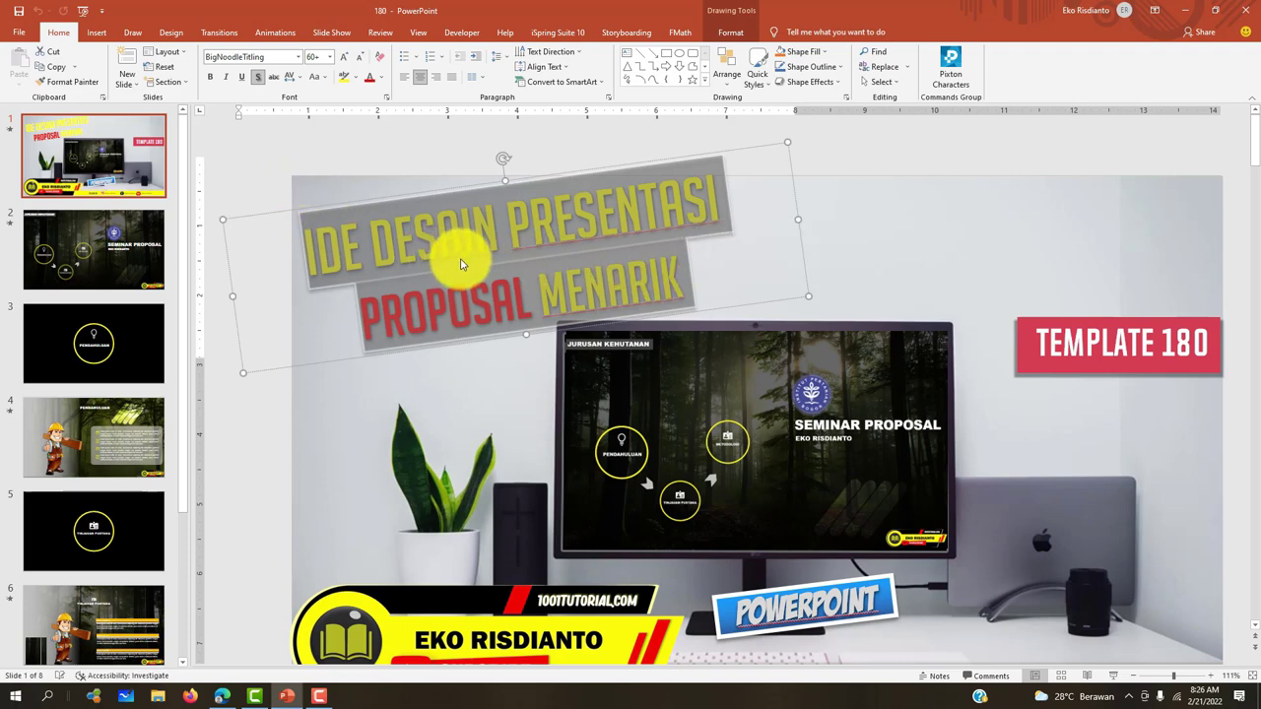
click(909, 154)
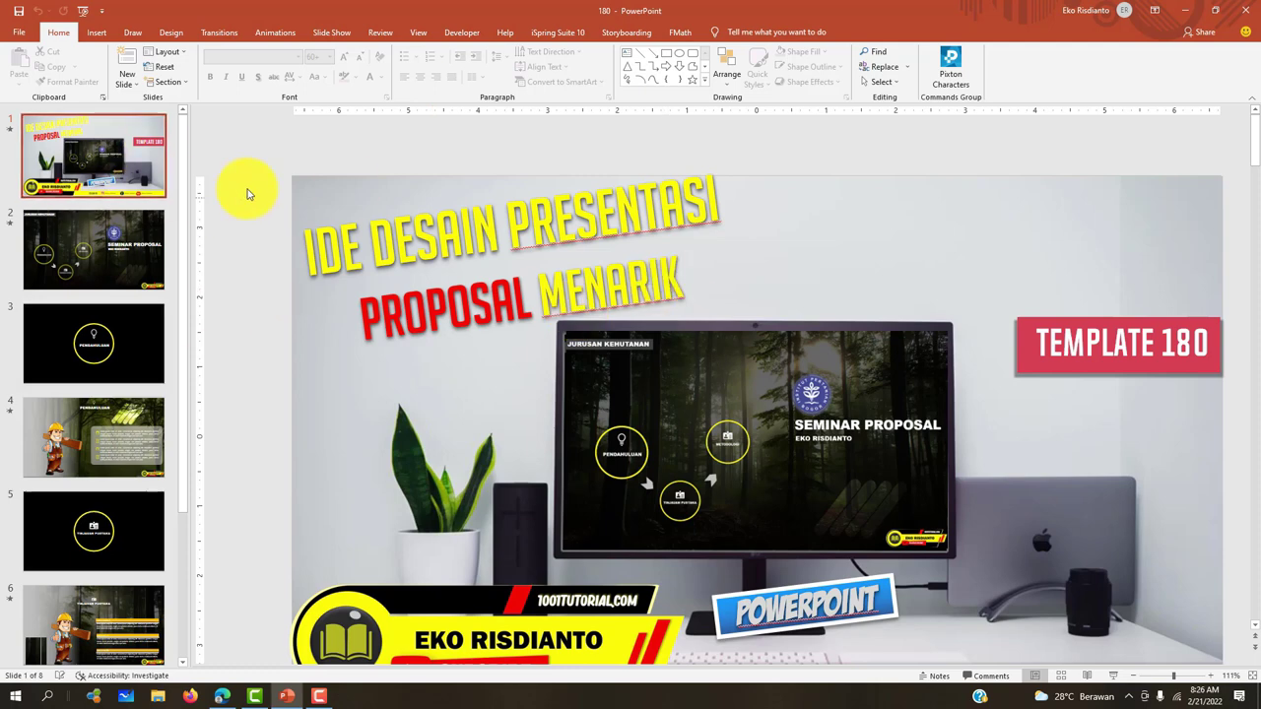
Select the FOLLOW US social bar group and reposition its Facebook item
scroll(94, 178, down, 1)
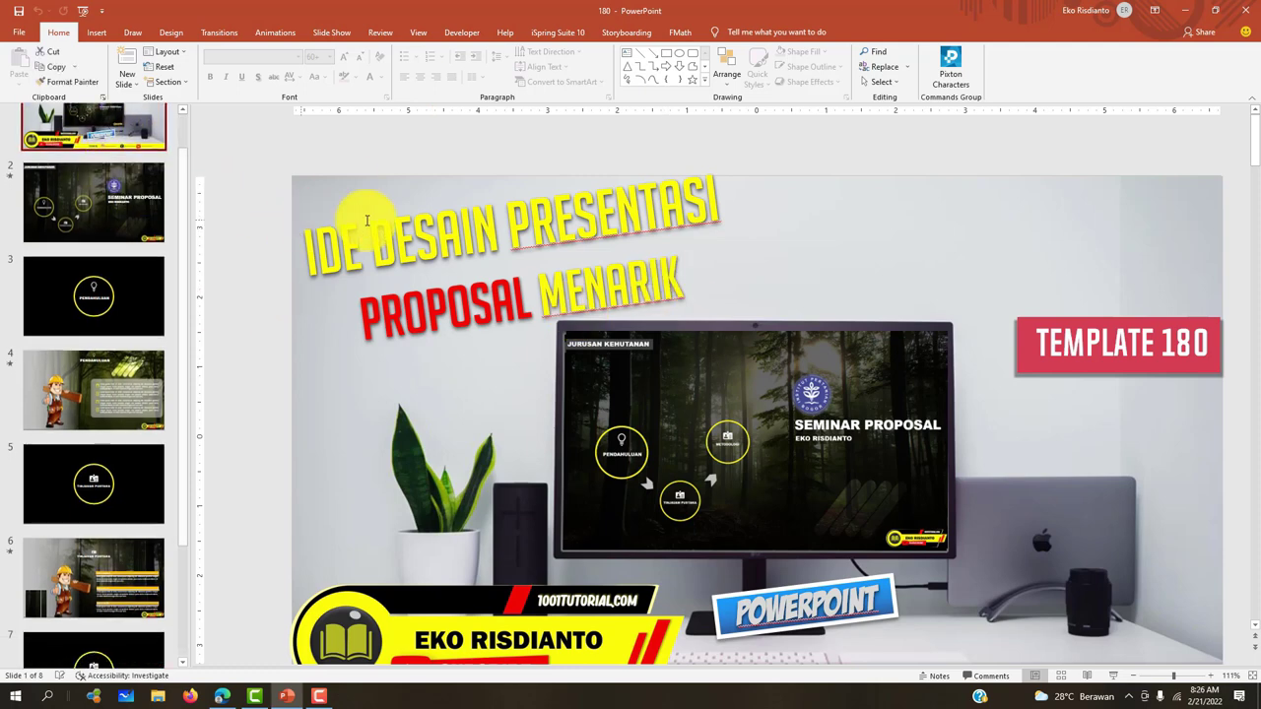
scroll(835, 175, down, 1)
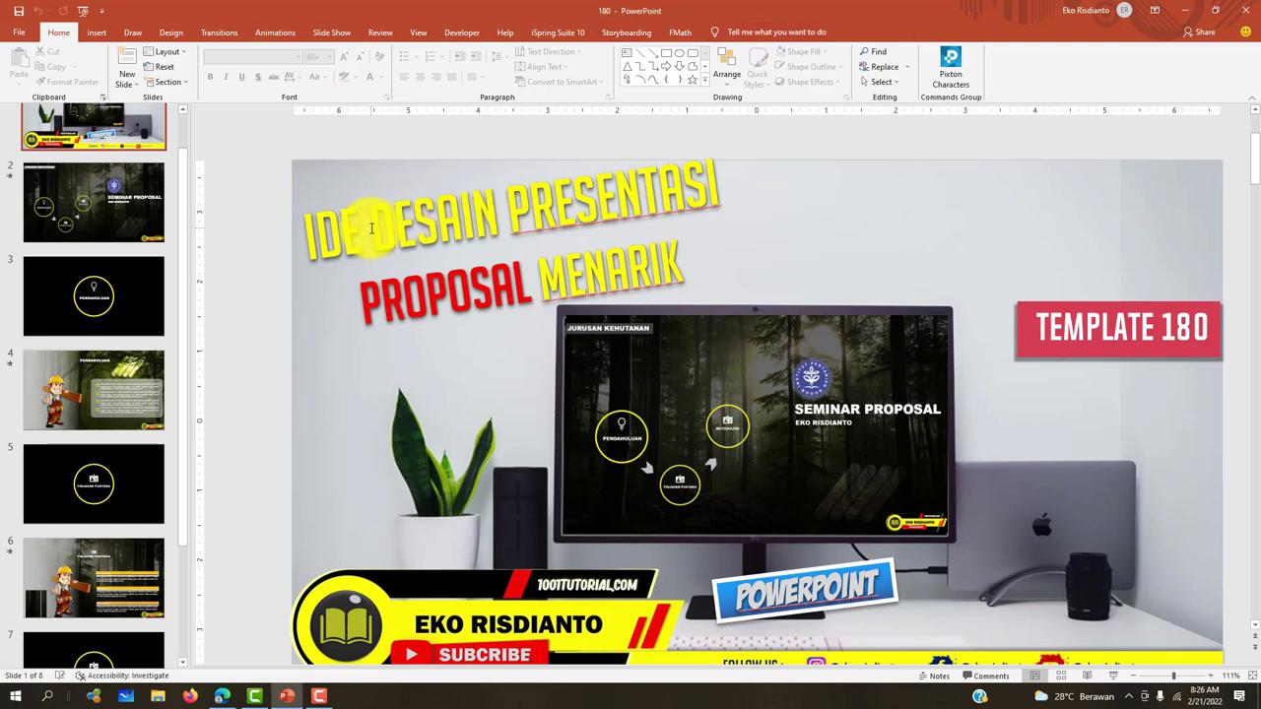
drag(342, 230, 680, 258)
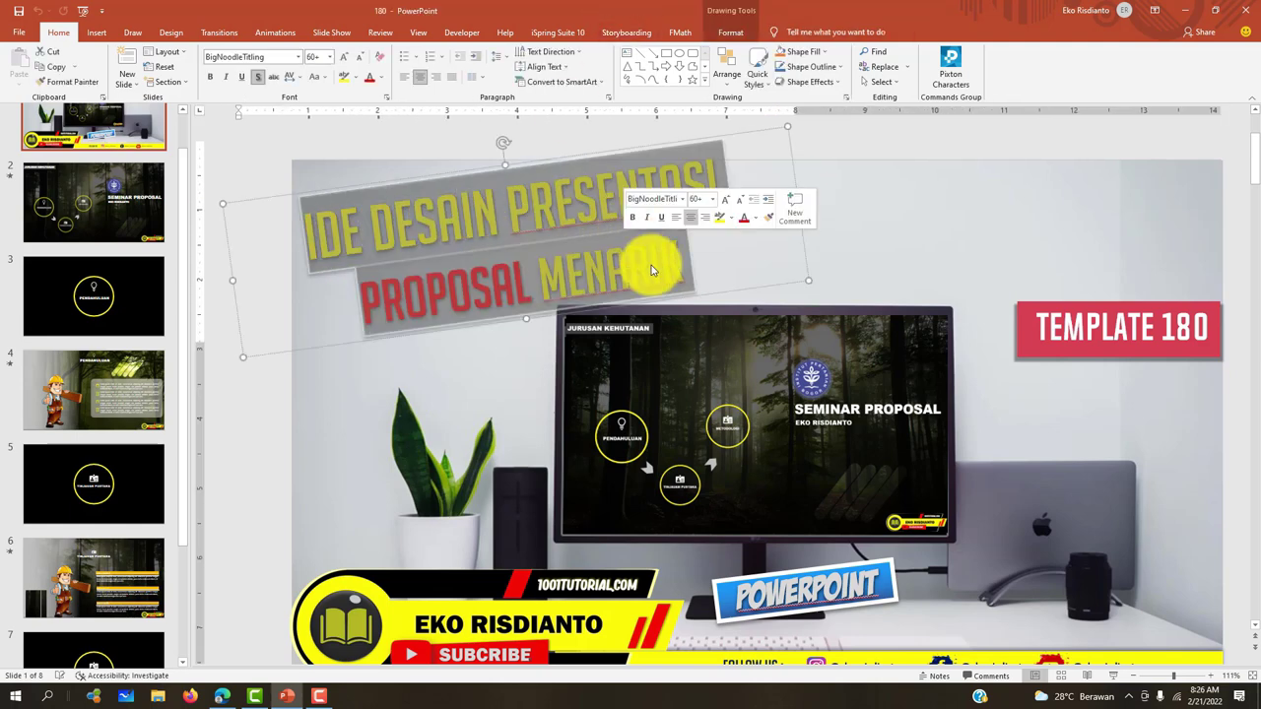
scroll(744, 375, down, 1)
click(774, 636)
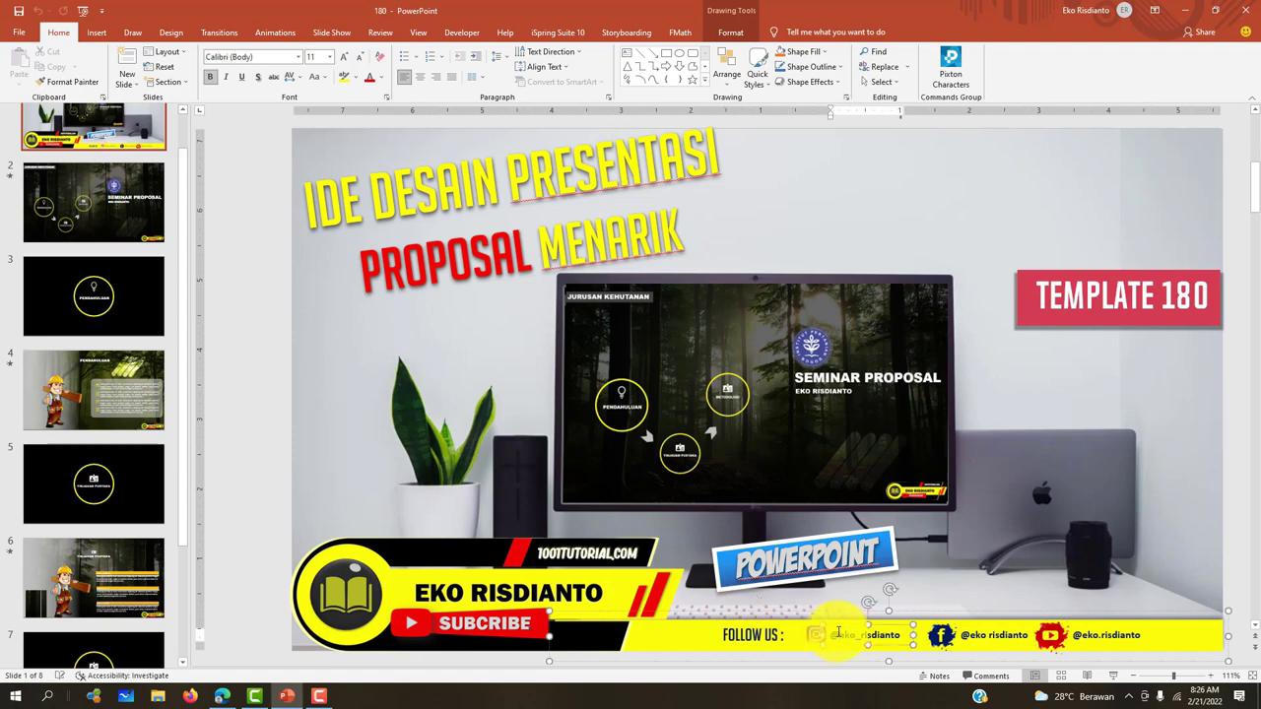
drag(954, 637, 951, 637)
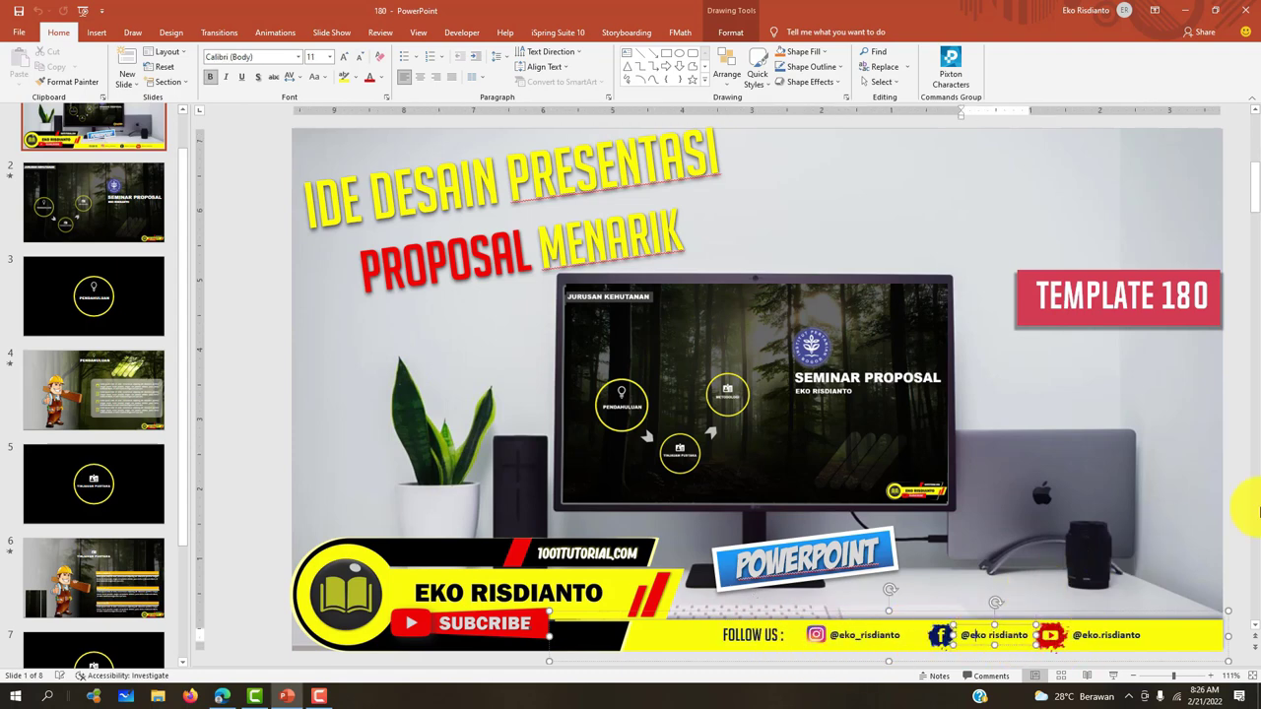
Scroll the thumbnail pane to the top and select slide 1 with the monitor mockup
scroll(1089, 552, down, 1)
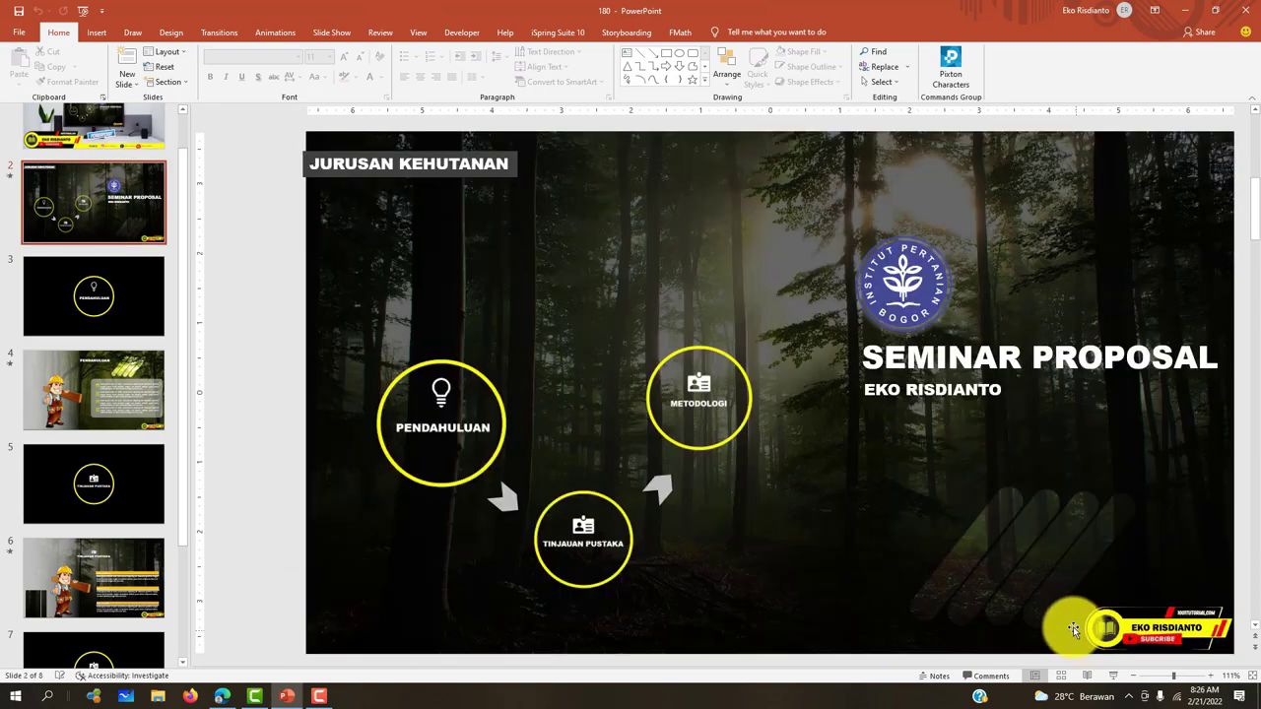
scroll(10, 158, up, 1)
click(40, 148)
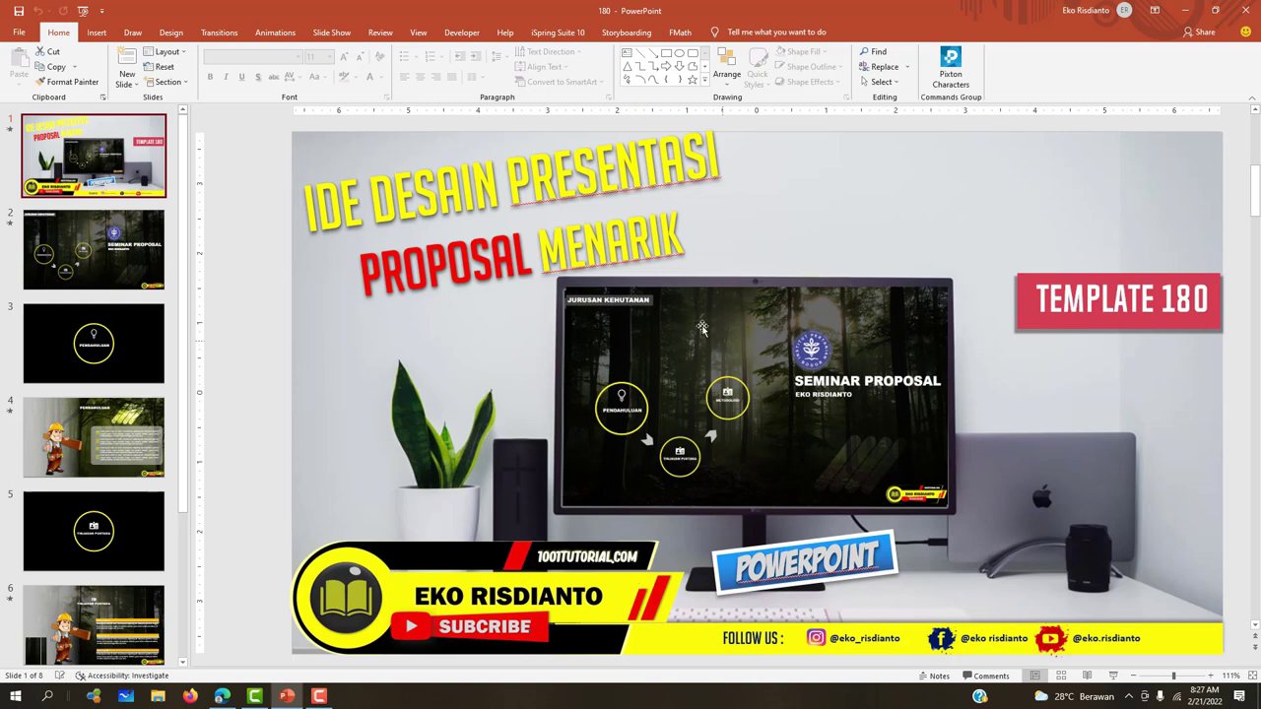
click(750, 323)
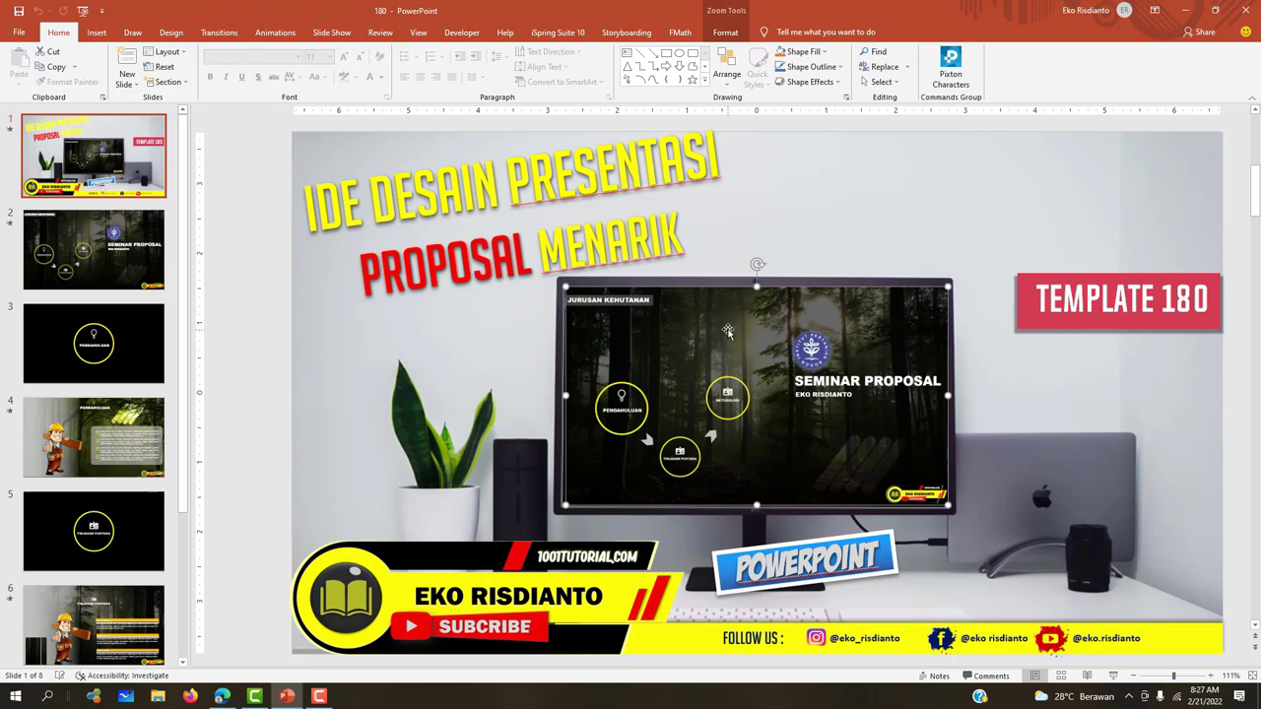
drag(741, 323, 721, 335)
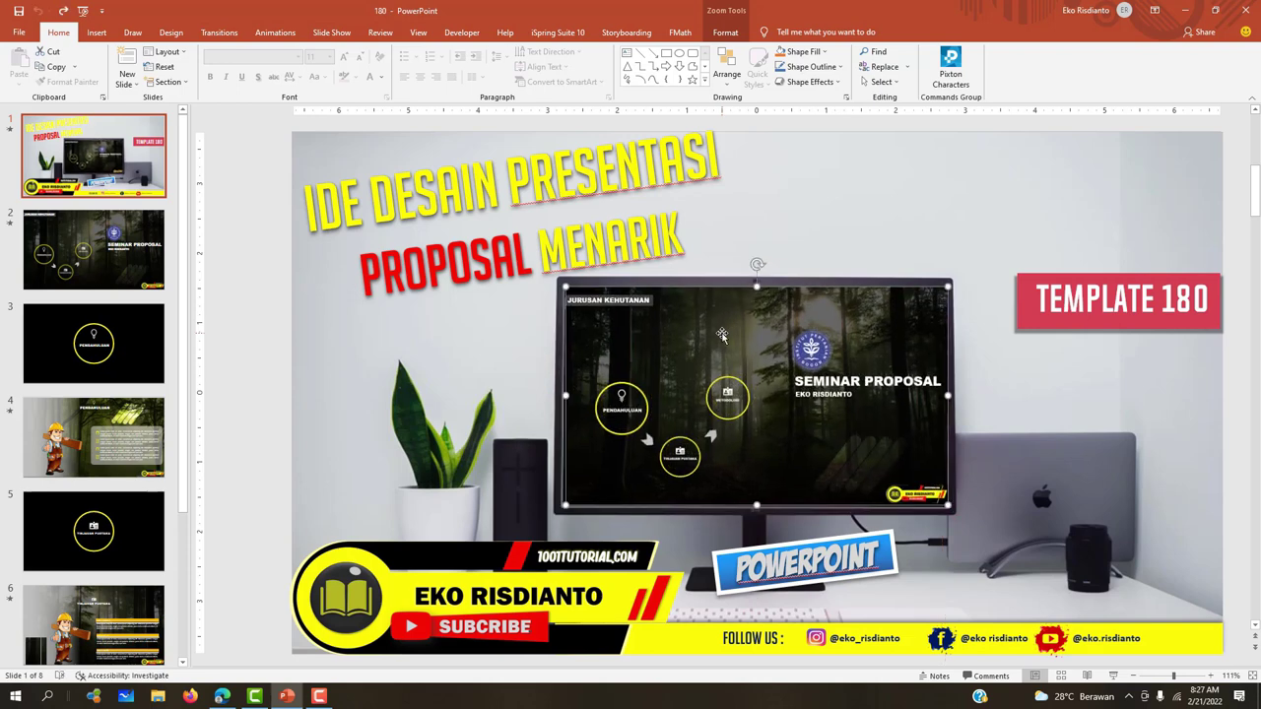
drag(721, 336, 702, 345)
click(76, 240)
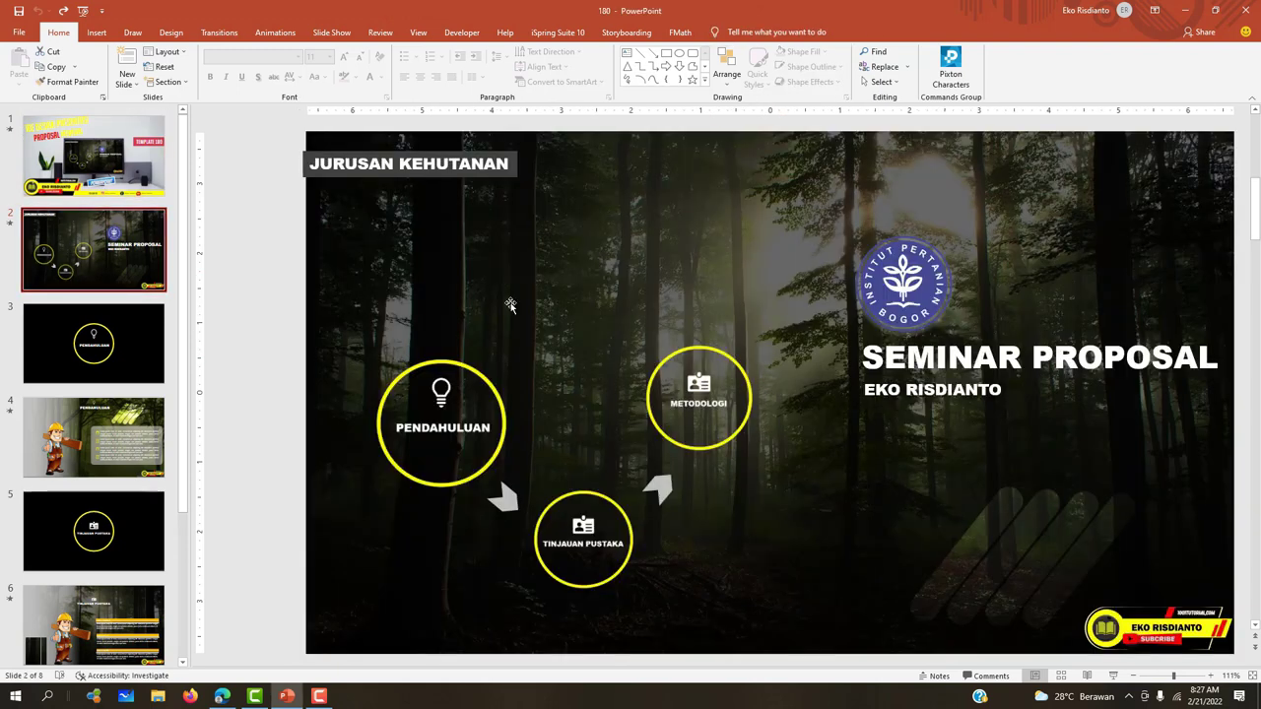
click(934, 356)
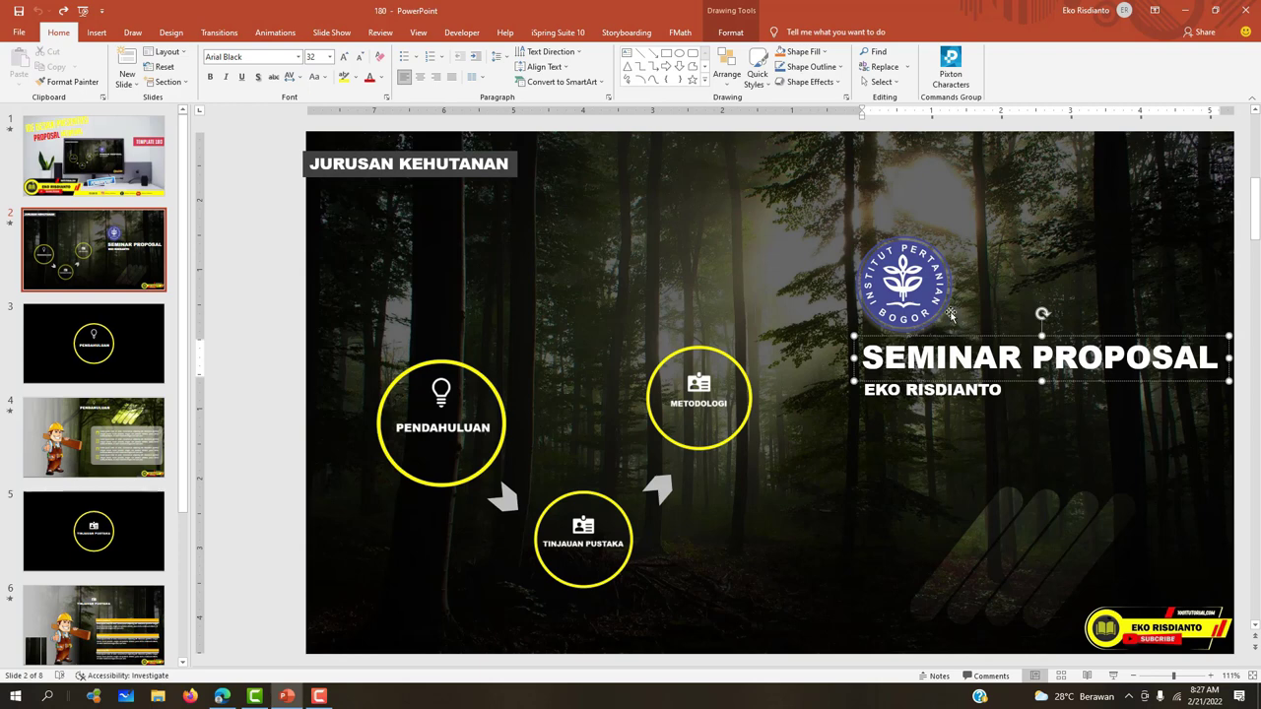
click(934, 311)
click(939, 388)
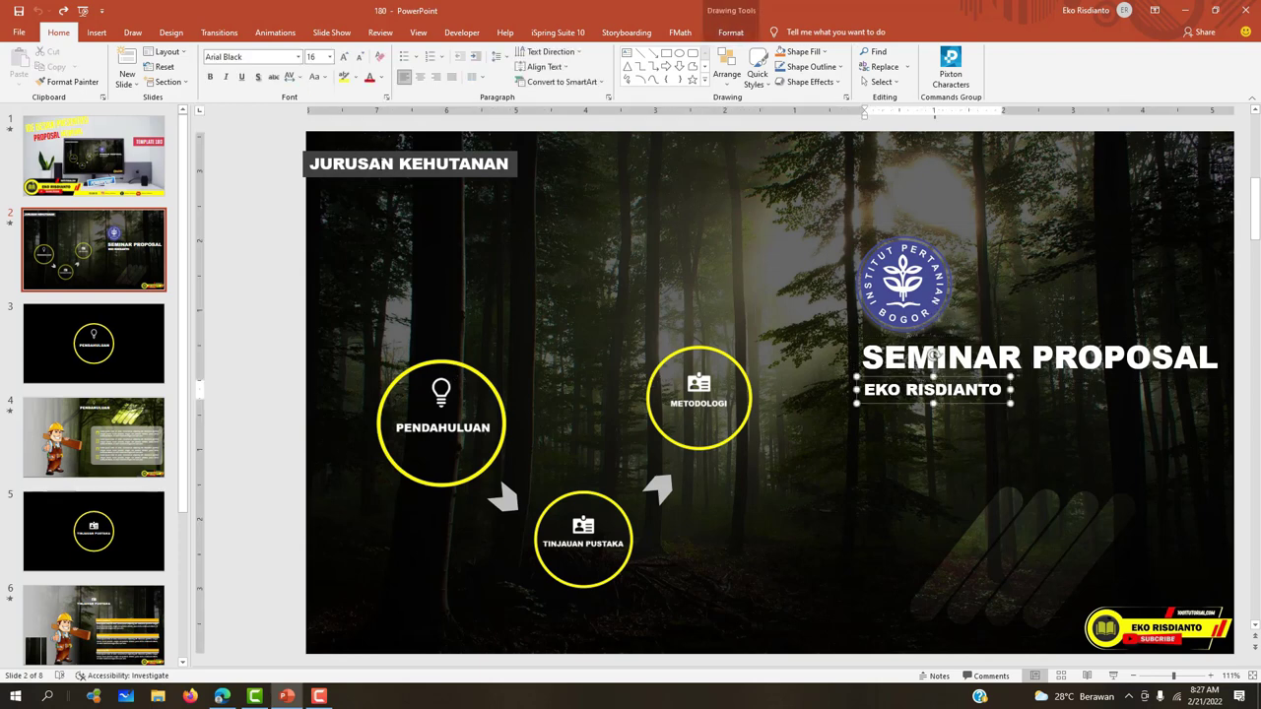
click(381, 164)
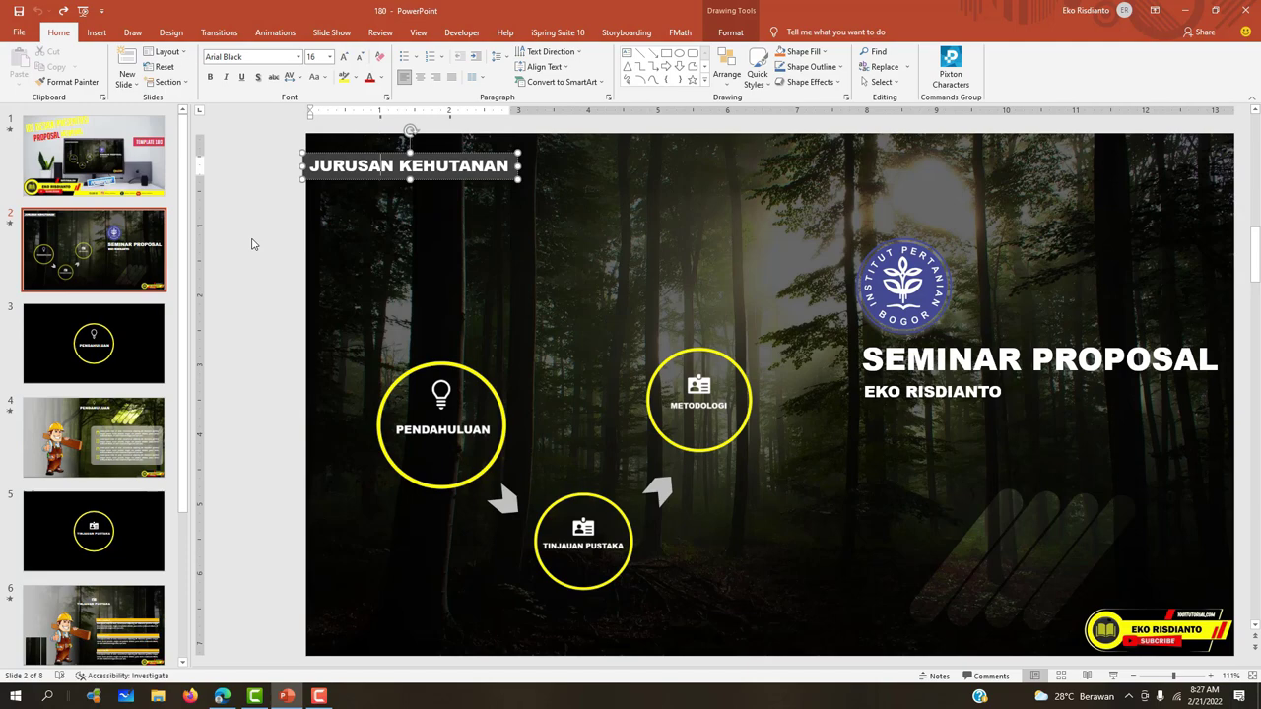
click(106, 263)
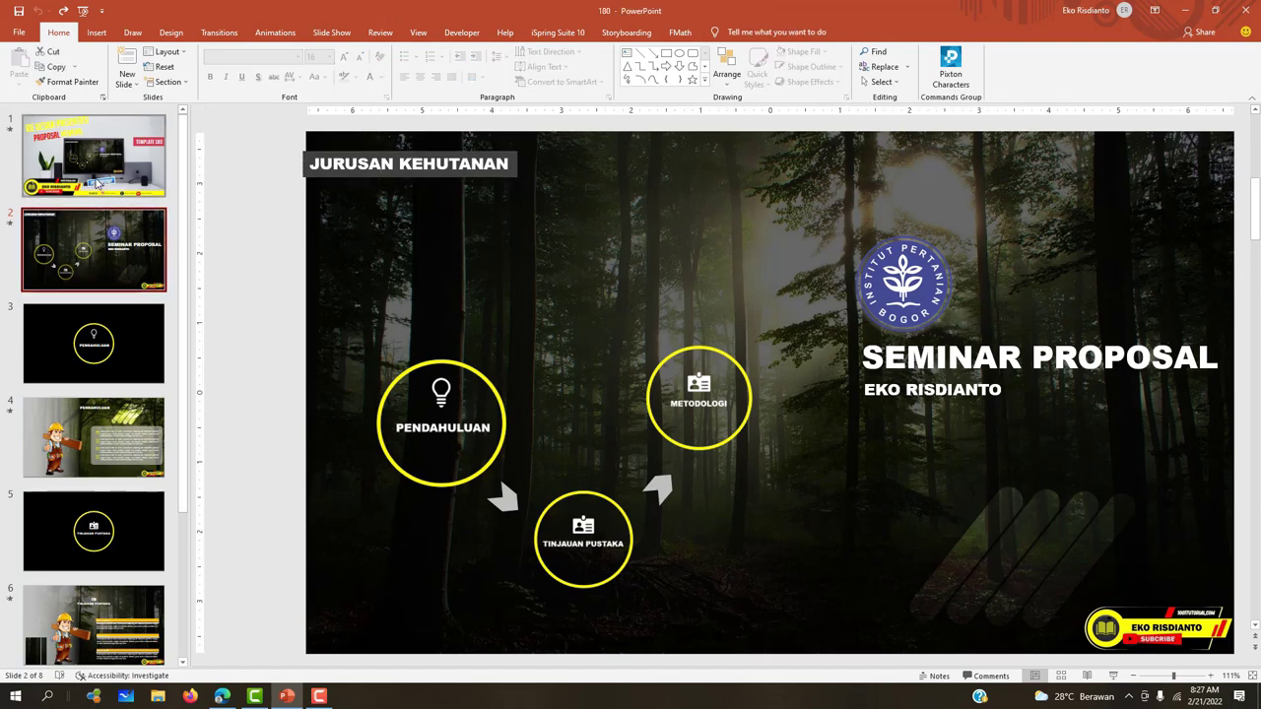
Compare the title slide with the forest menu slide, ending on the title slide
click(98, 184)
click(102, 231)
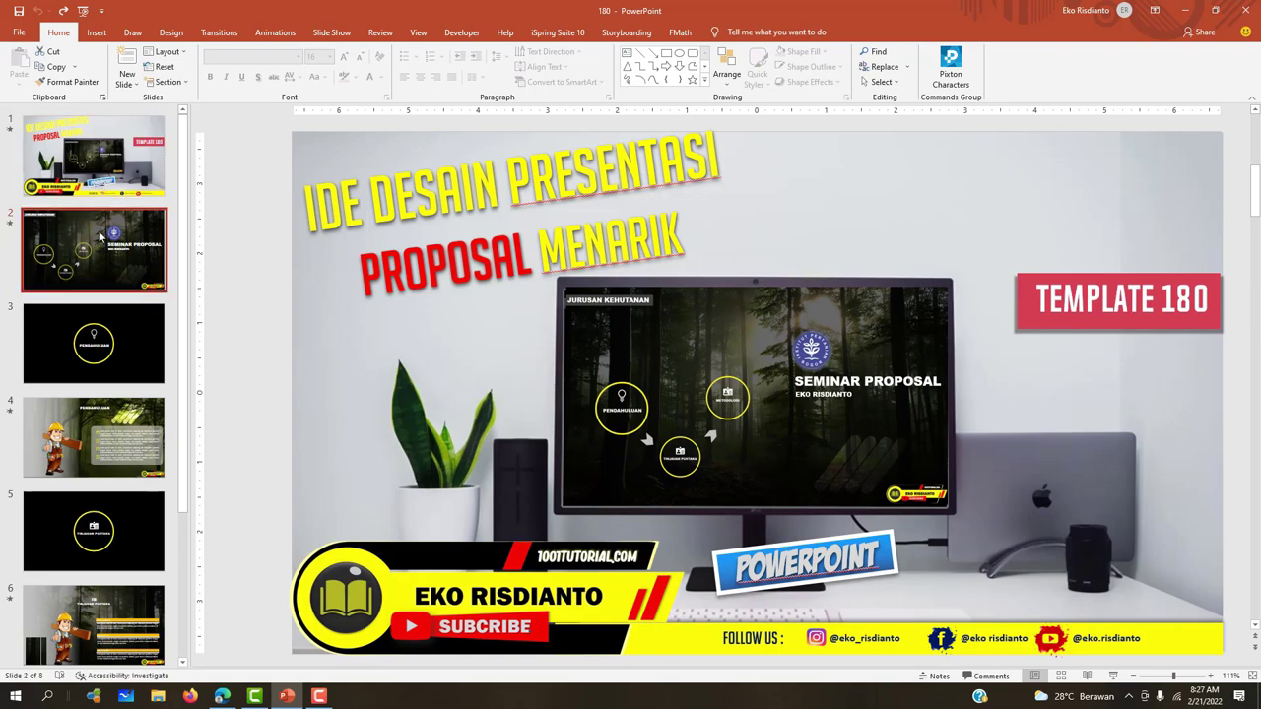
click(91, 174)
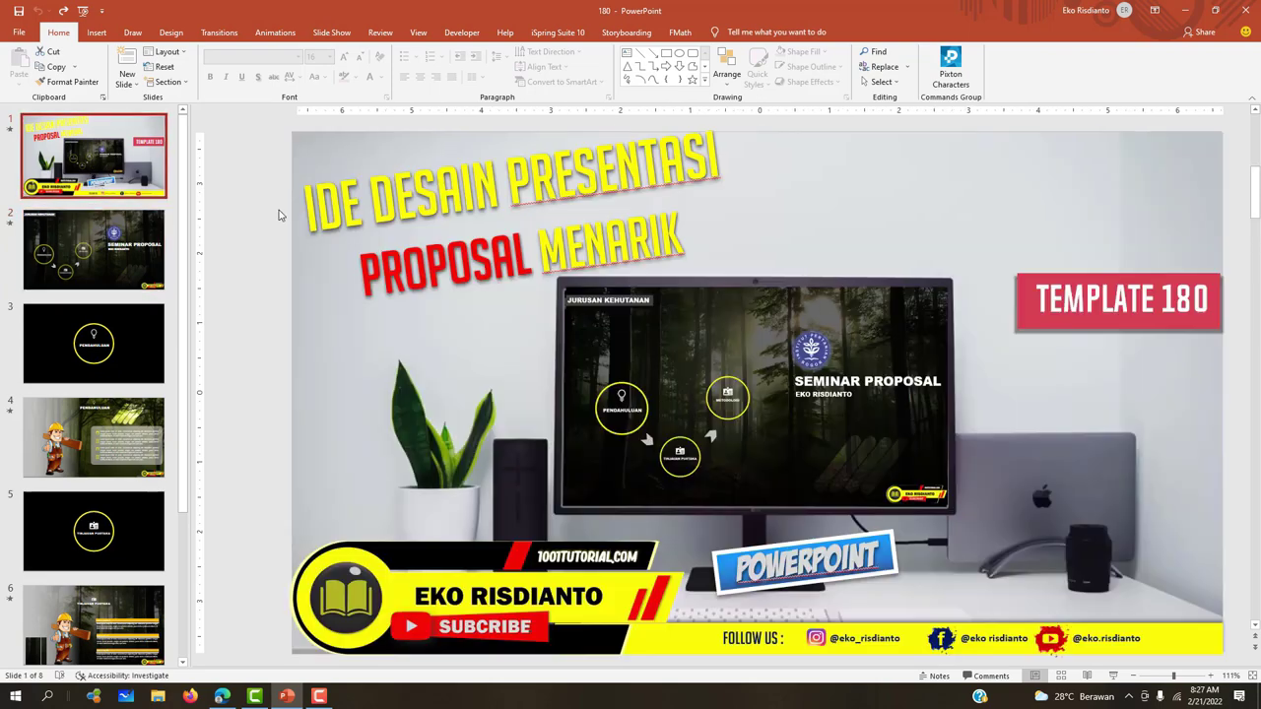
click(88, 246)
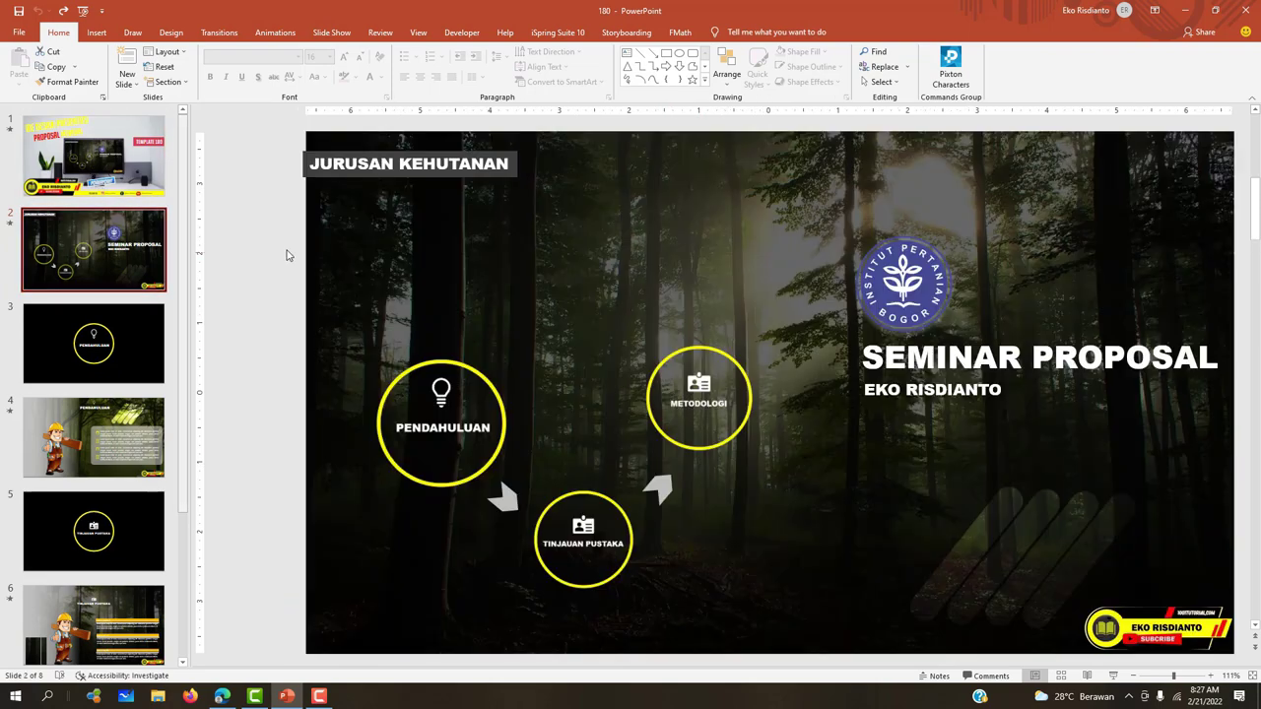
click(125, 185)
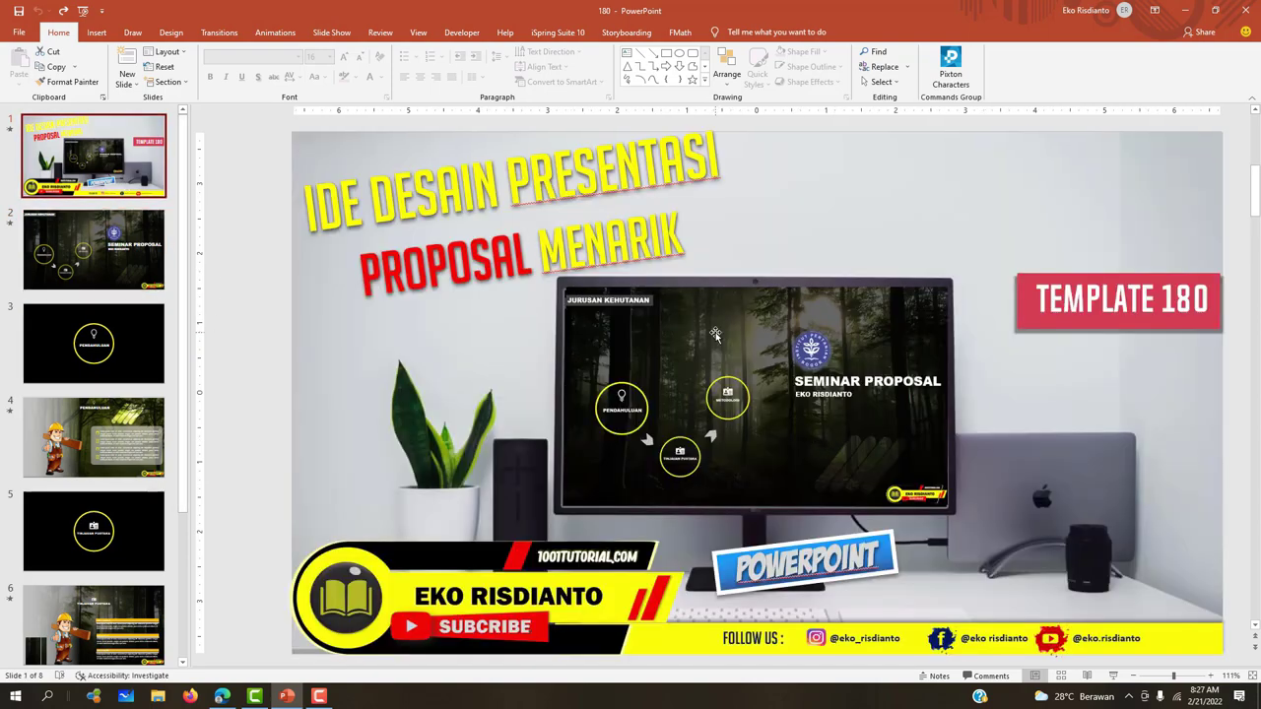
Select the title slide's background picture and open the Insert tab's Zoom dropdown
click(715, 335)
click(717, 330)
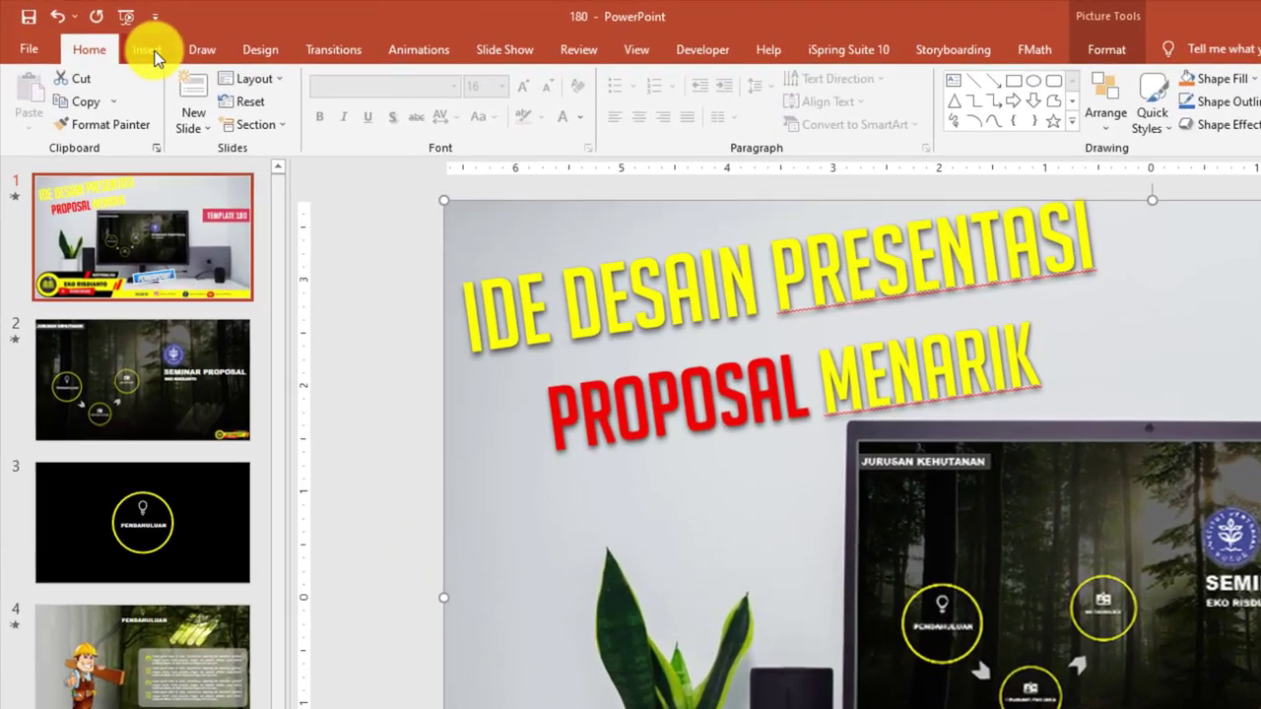
click(98, 34)
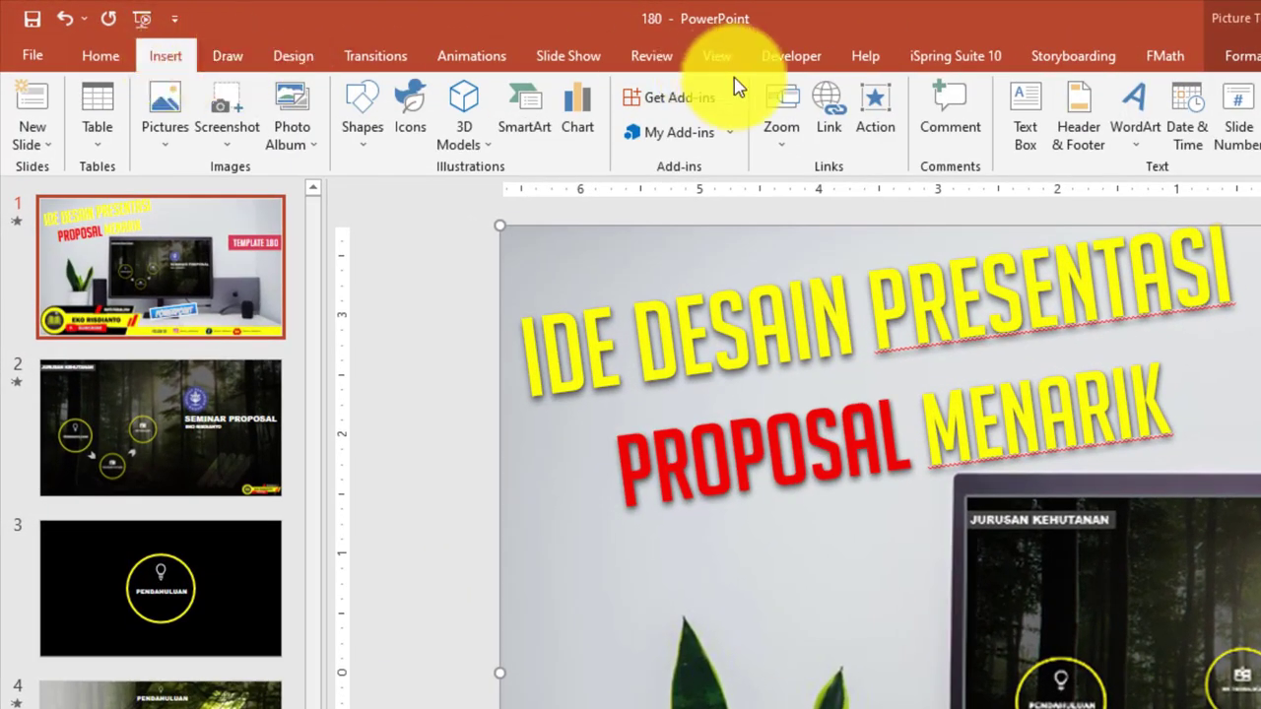
click(781, 137)
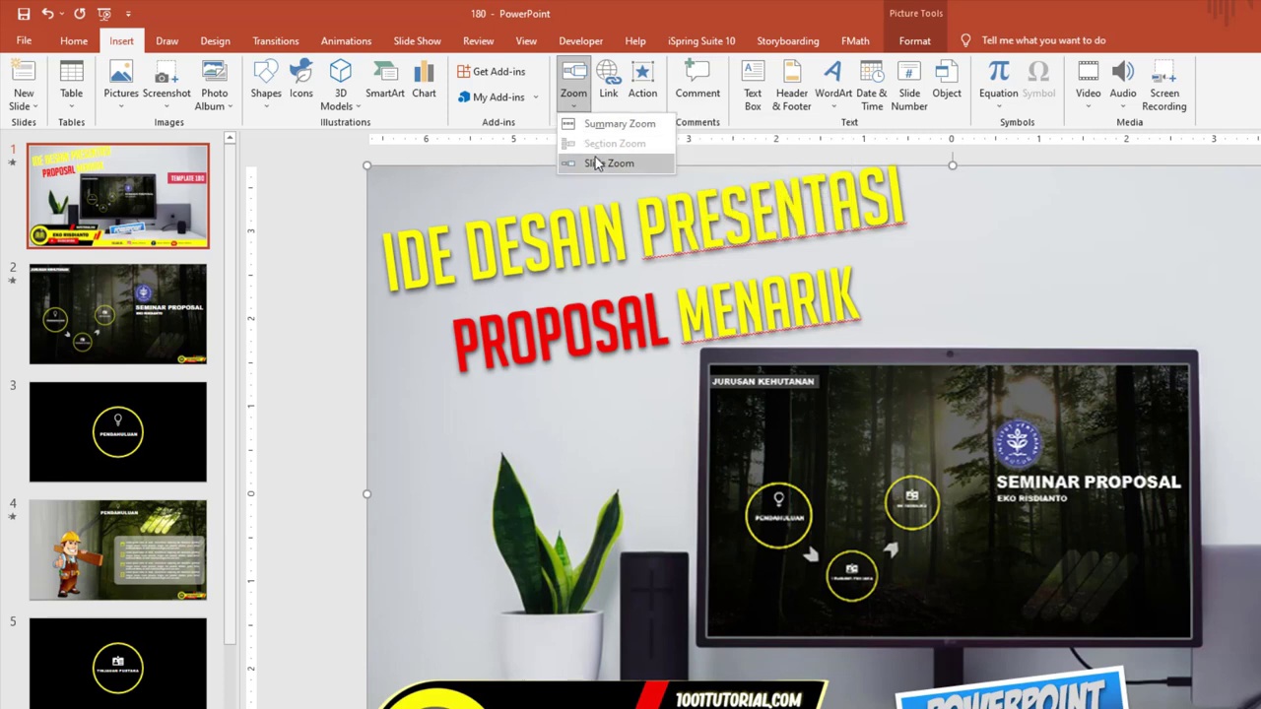
Insert a Slide Zoom targeting Slide 2
click(611, 162)
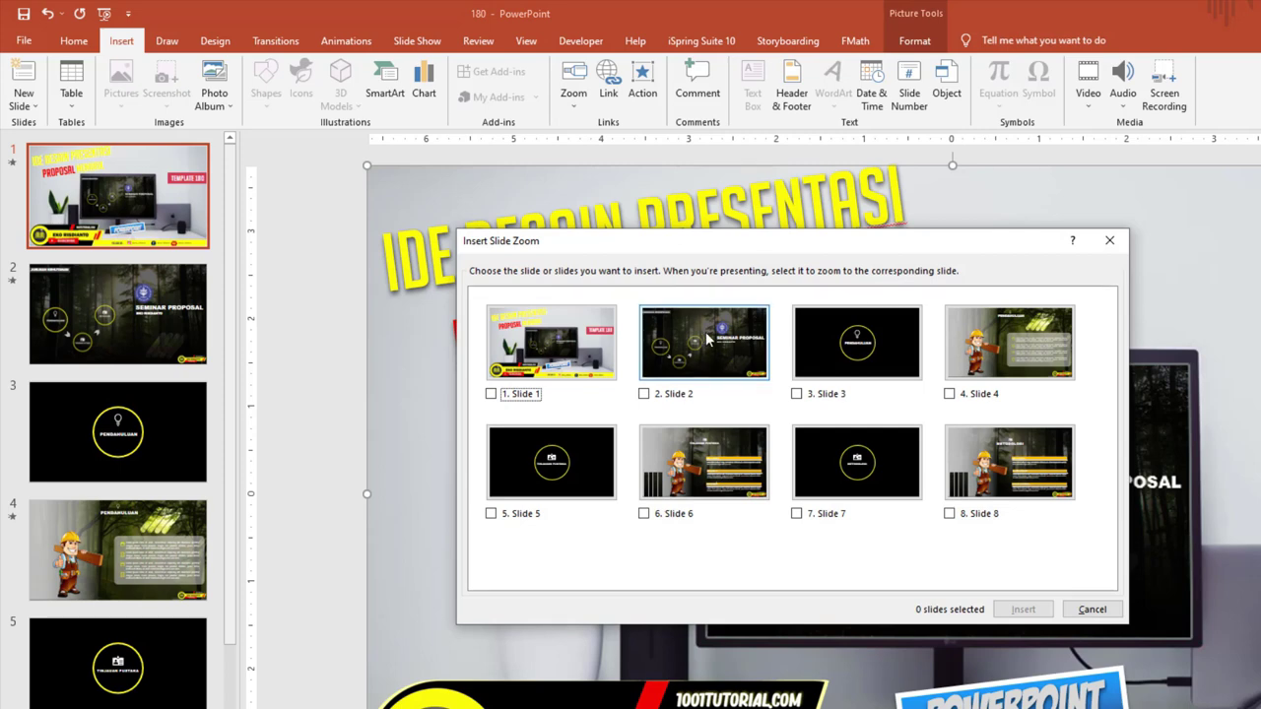
click(709, 349)
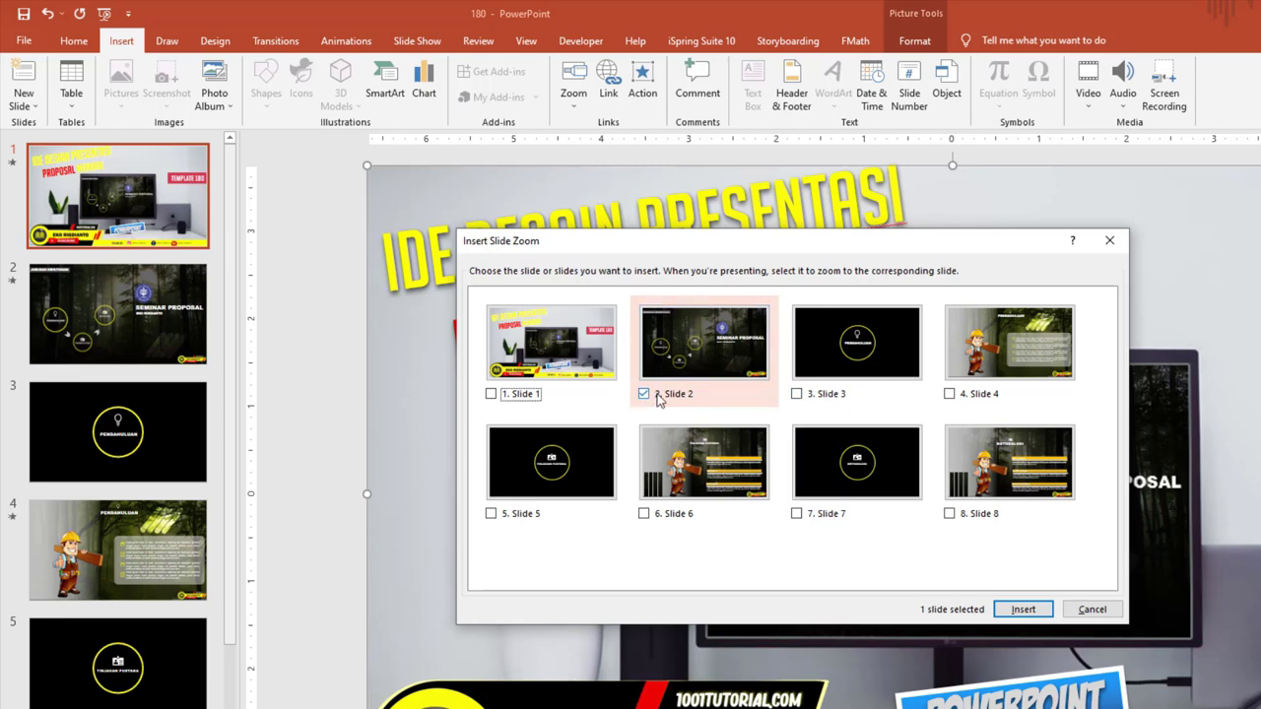
click(1024, 609)
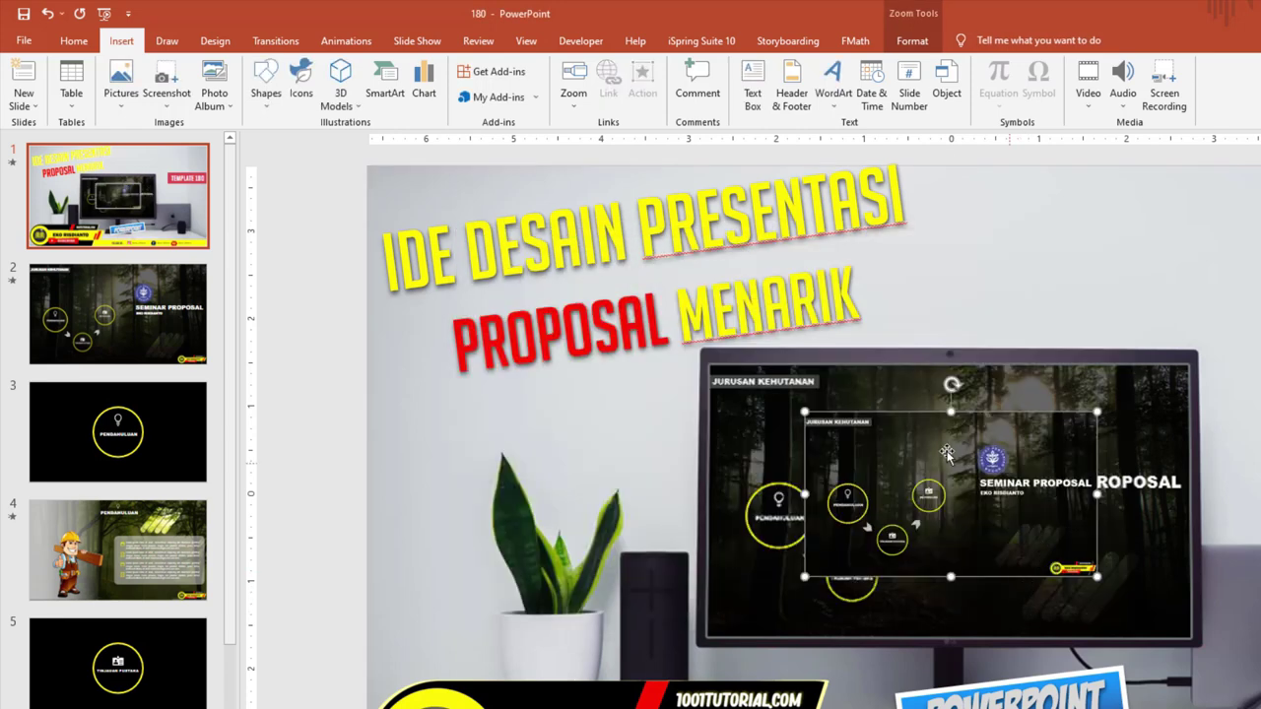
Move the slide zoom onto the monitor screen, undo a stray background change, and enlarge it to fit
mouse_move(948, 438)
mouse_down()
mouse_move(1006, 220)
mouse_move(1162, 241)
mouse_move(556, 384)
mouse_move(1071, 288)
mouse_move(1113, 266)
mouse_move(821, 401)
mouse_up()
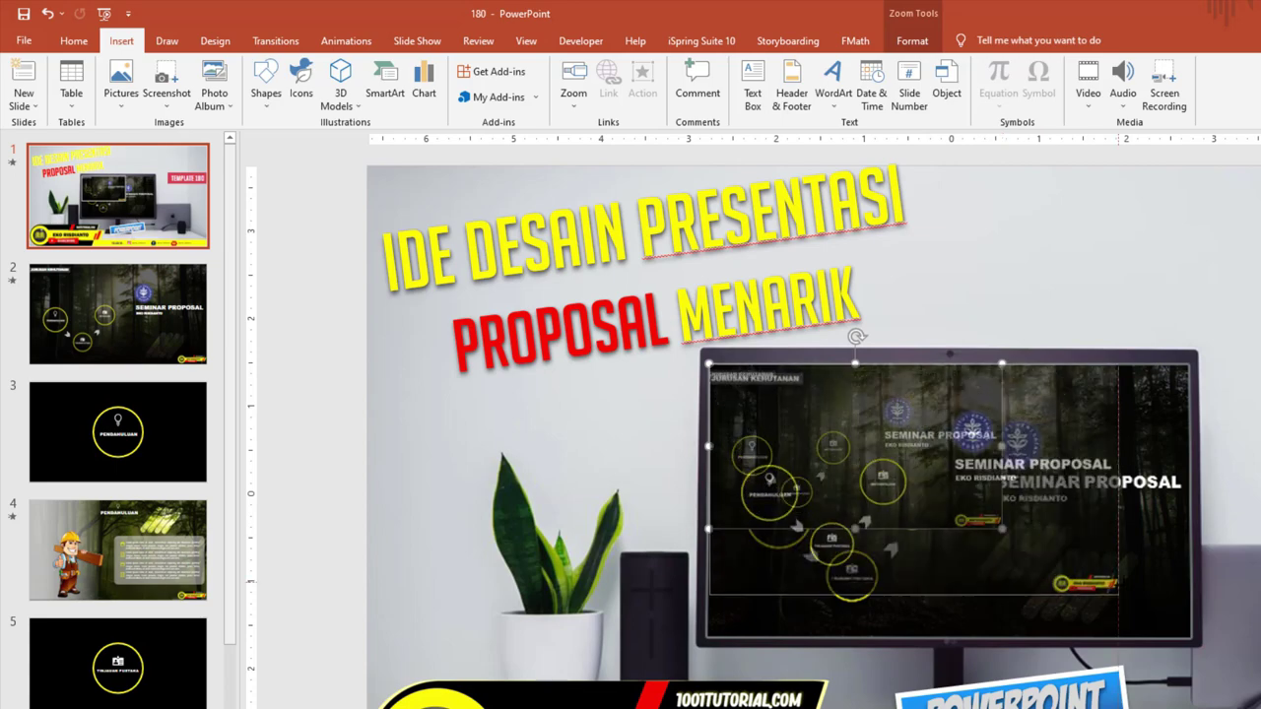
click(1162, 604)
key(ctrl+z)
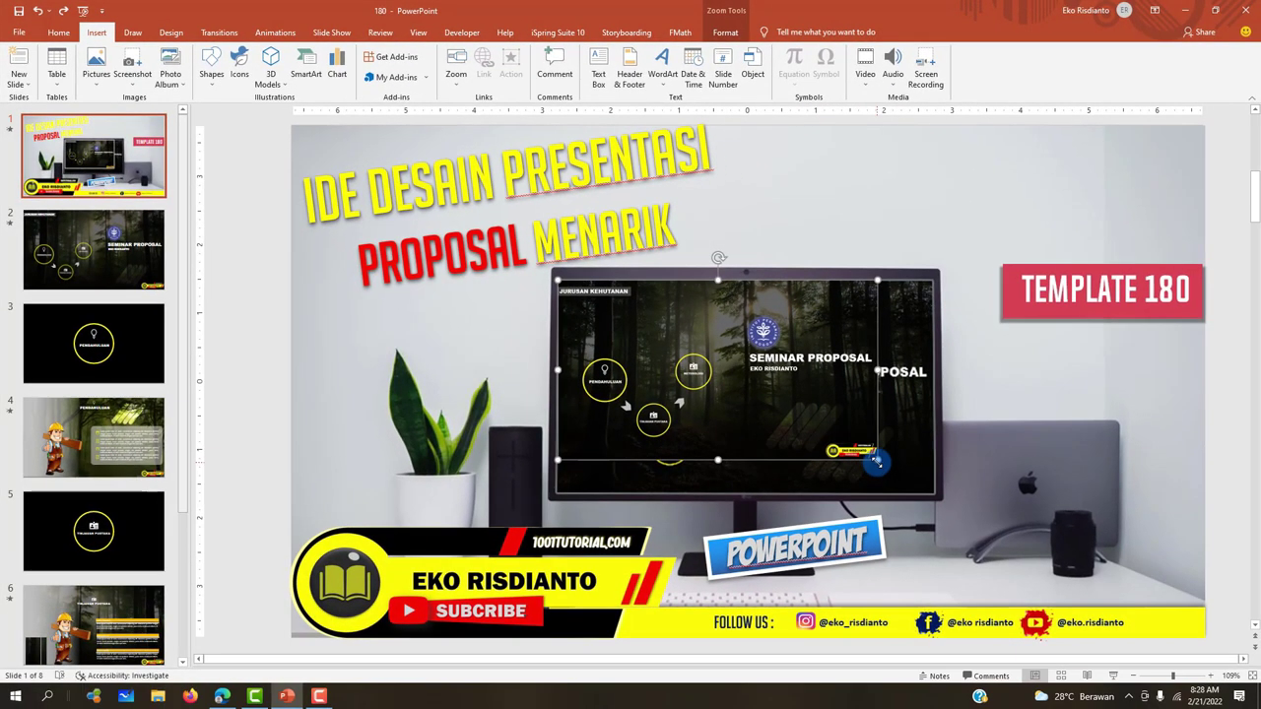
mouse_move(867, 465)
mouse_down()
mouse_move(937, 493)
mouse_move(916, 459)
mouse_up()
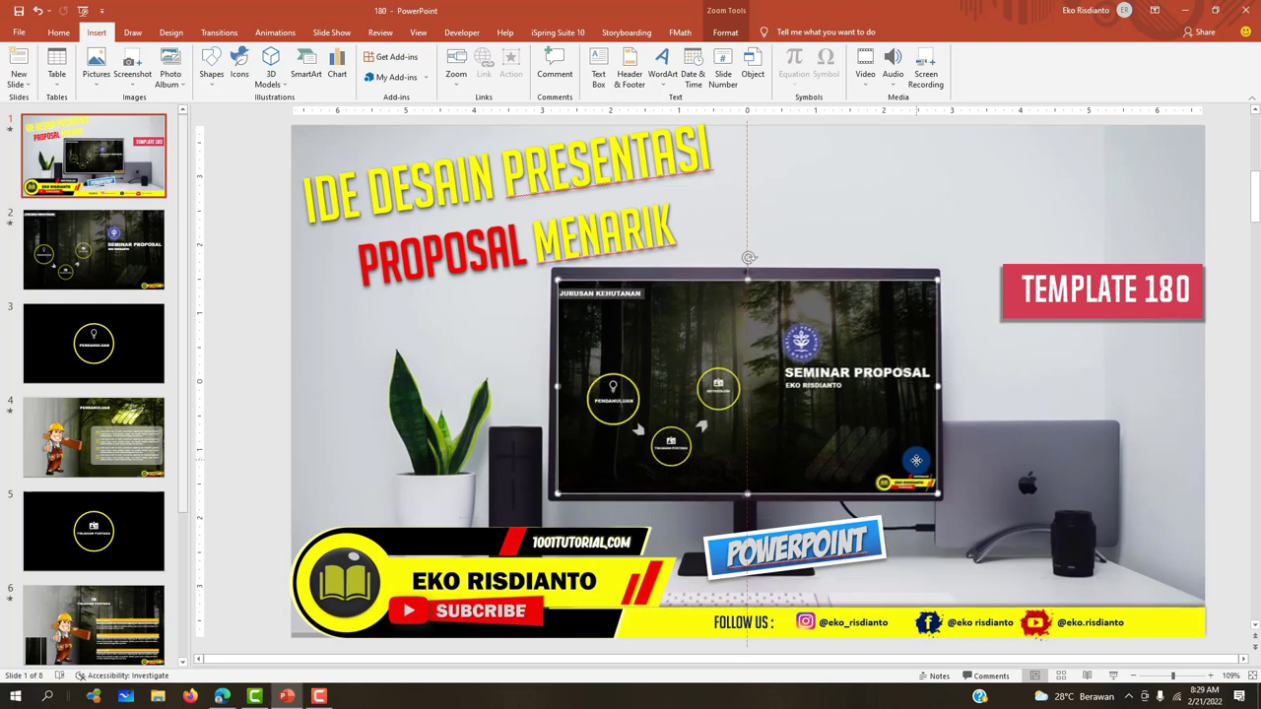
click(901, 229)
click(754, 283)
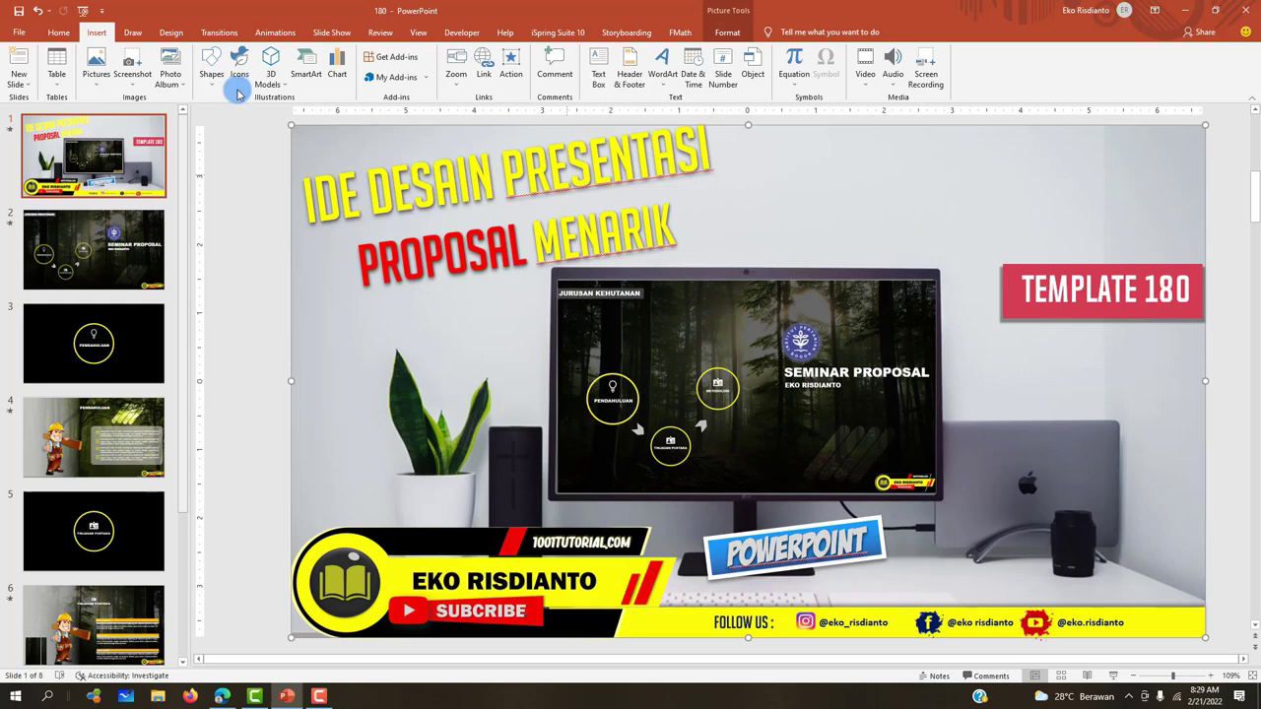
click(117, 242)
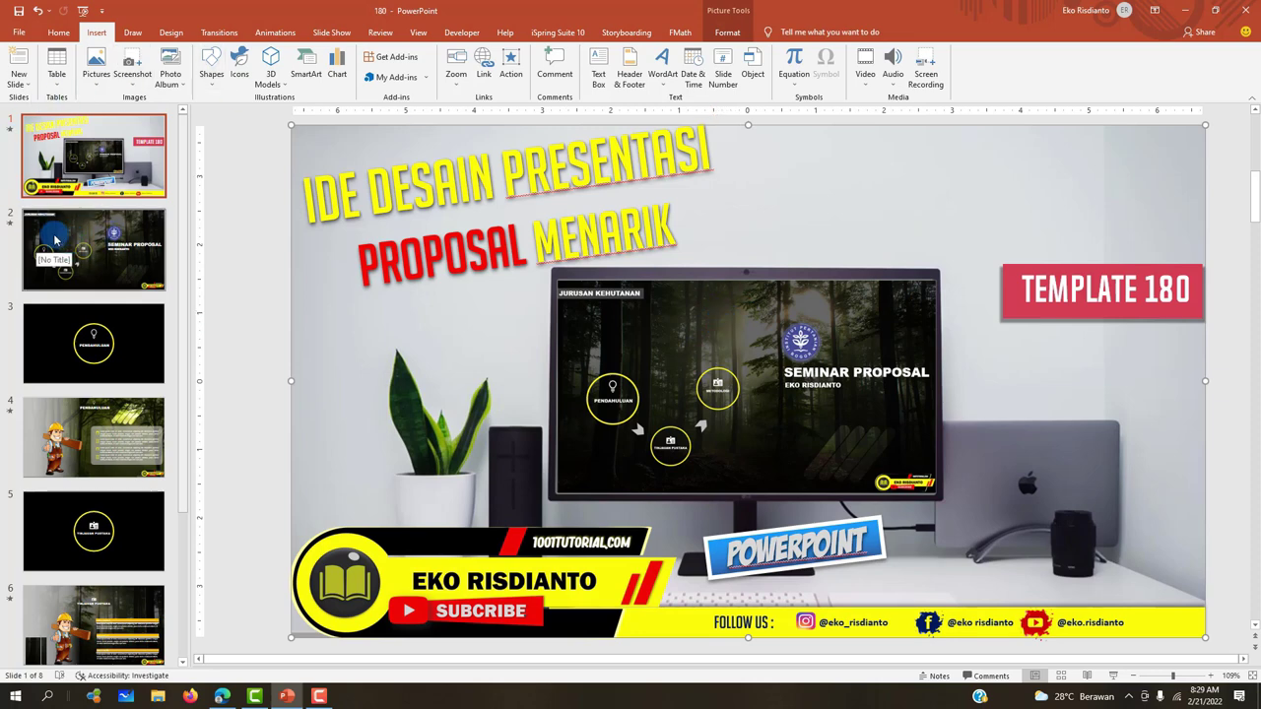
click(1110, 678)
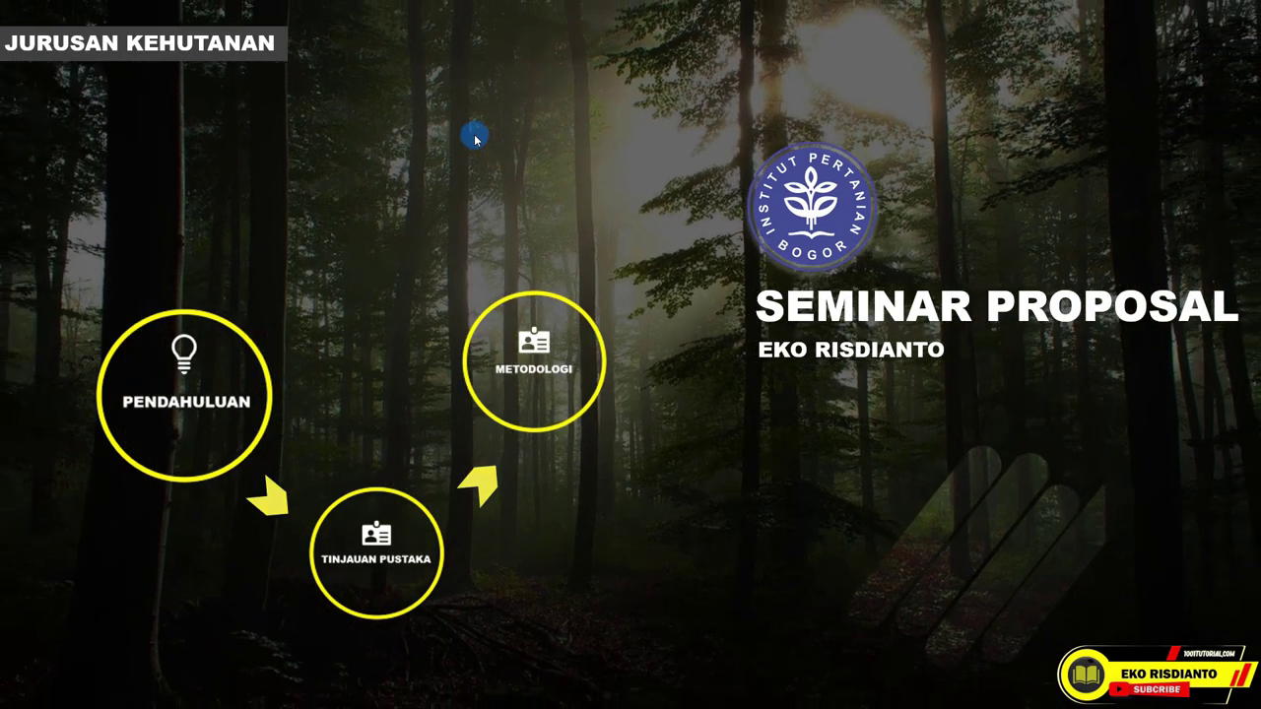
click(495, 133)
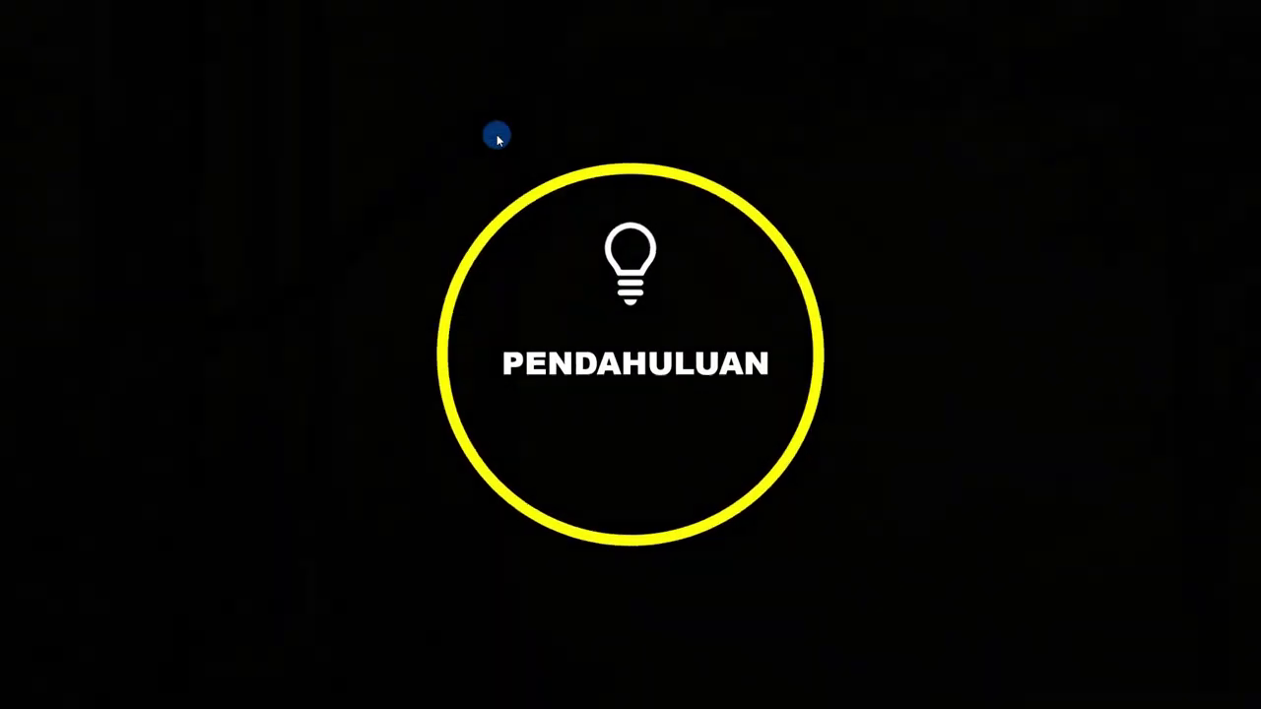
key(Escape)
click(147, 145)
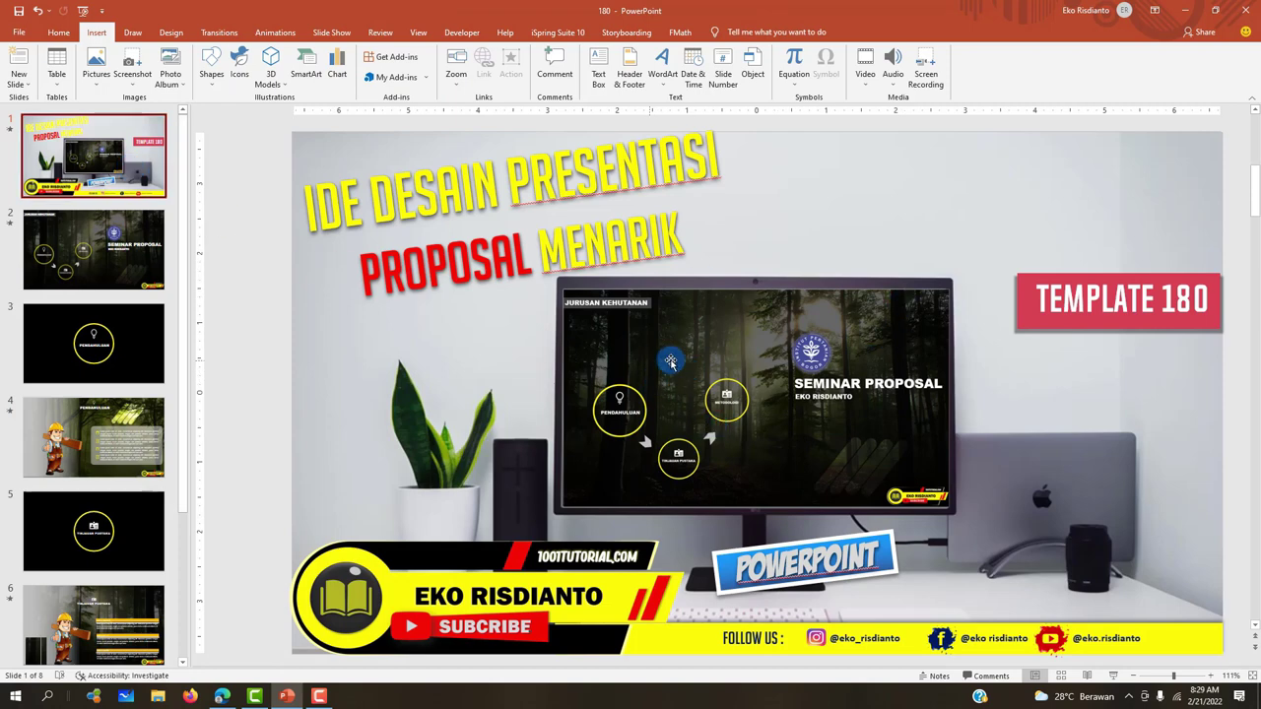
Check the PENDAHULUAN slide, then delete its zoom circle from the forest menu slide
click(137, 246)
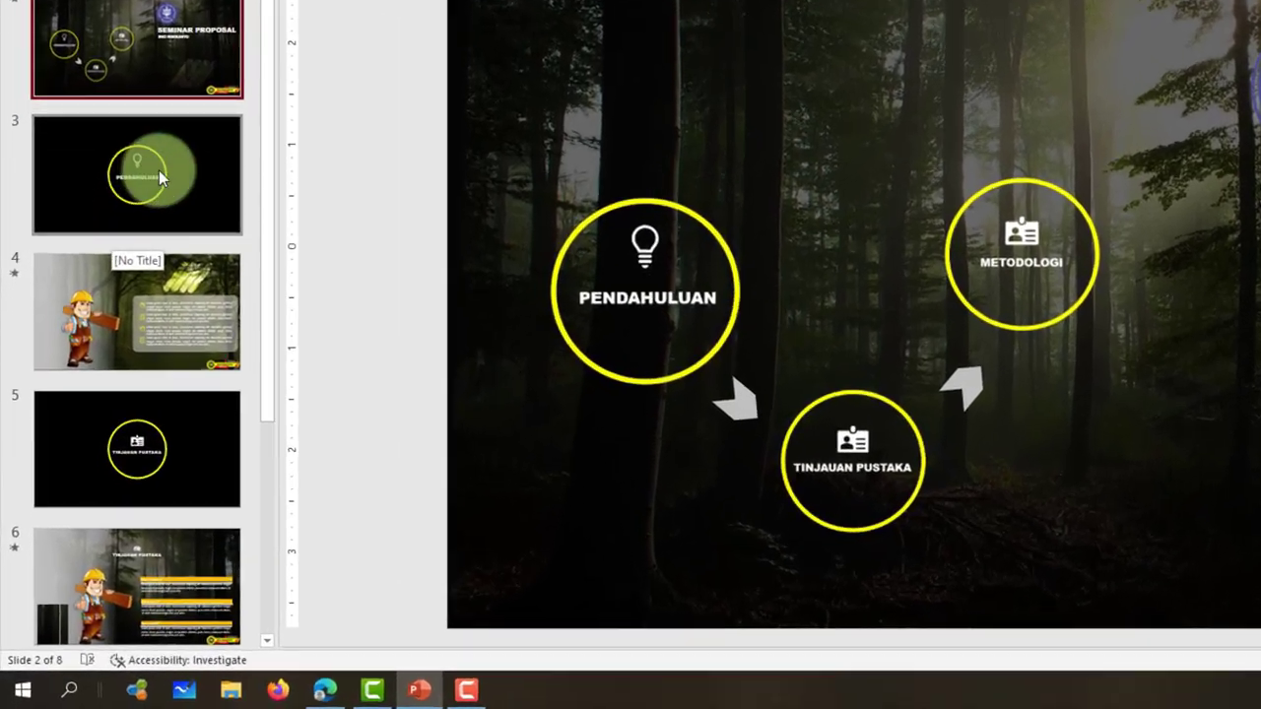
click(159, 177)
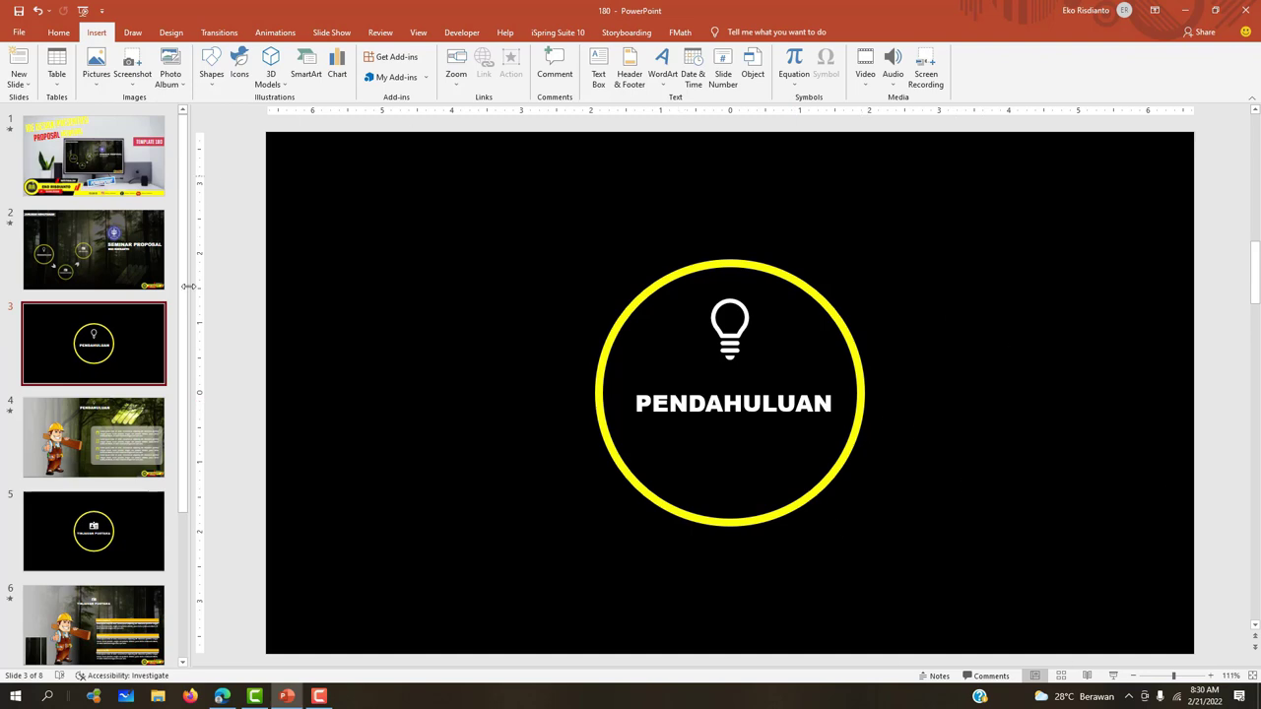
click(107, 279)
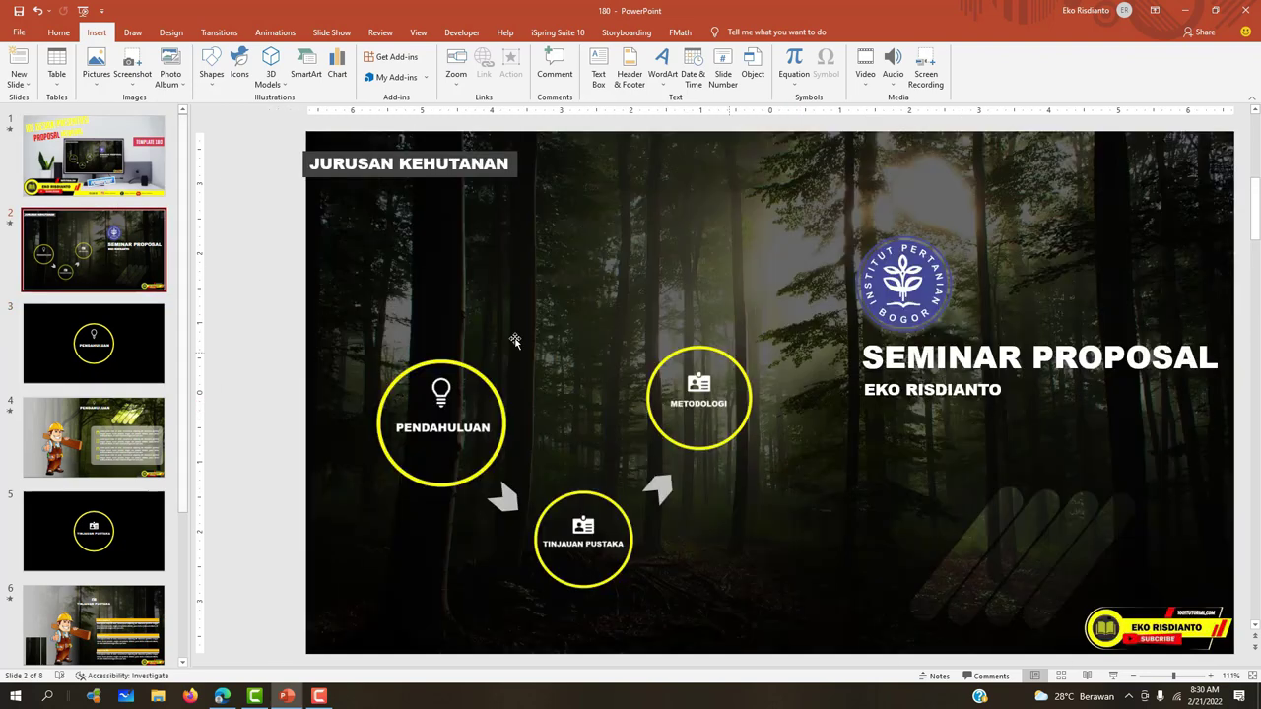
click(467, 371)
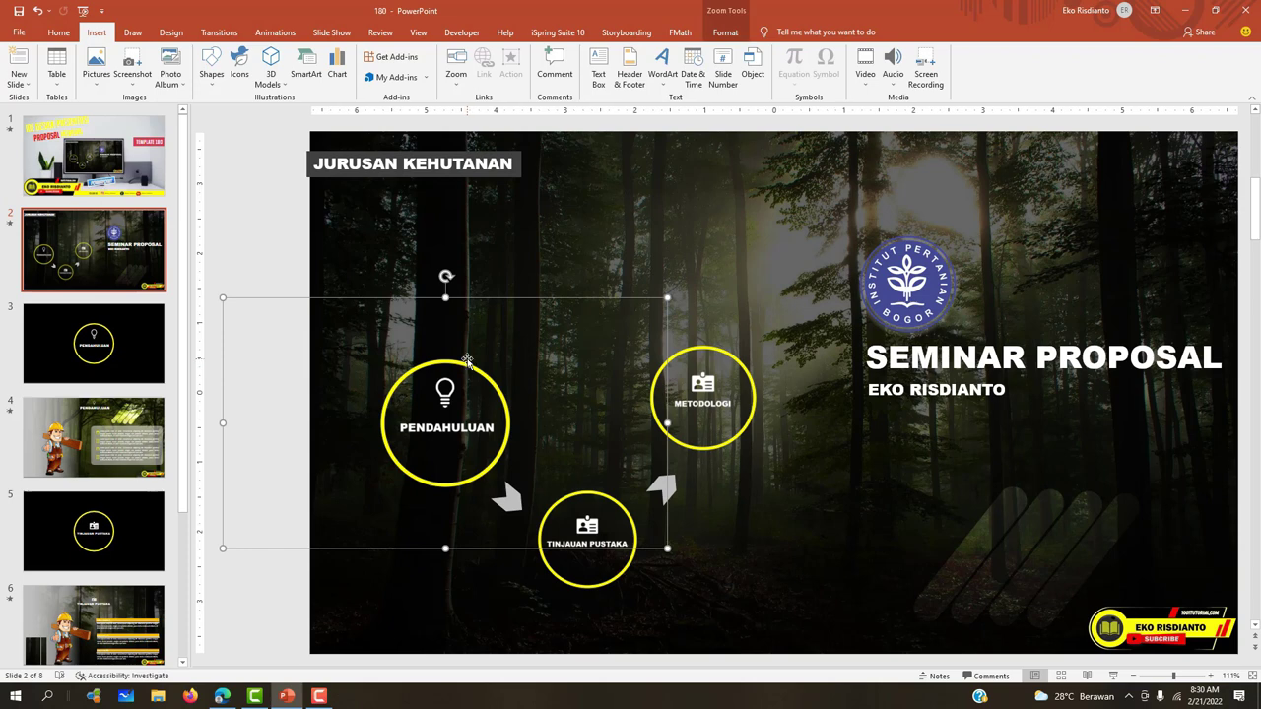
key(Delete)
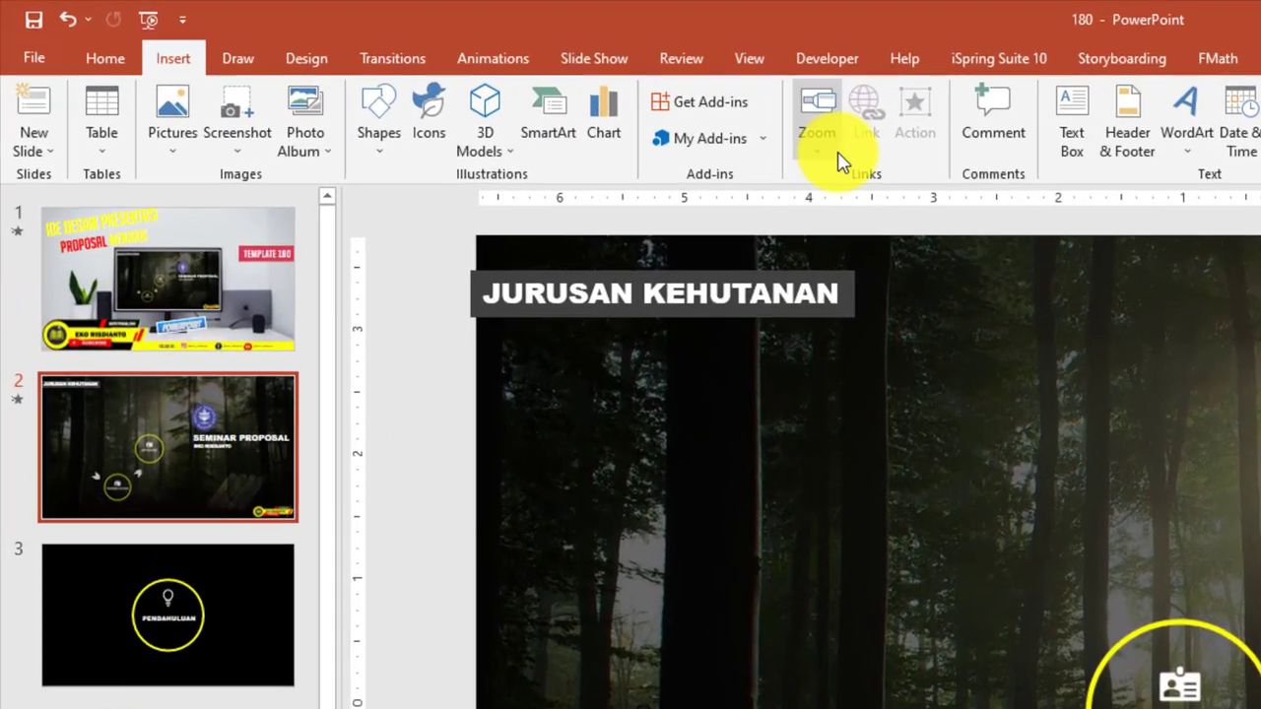
Insert a Slide Zoom linked to Slide 3 (PENDAHULUAN)
click(843, 163)
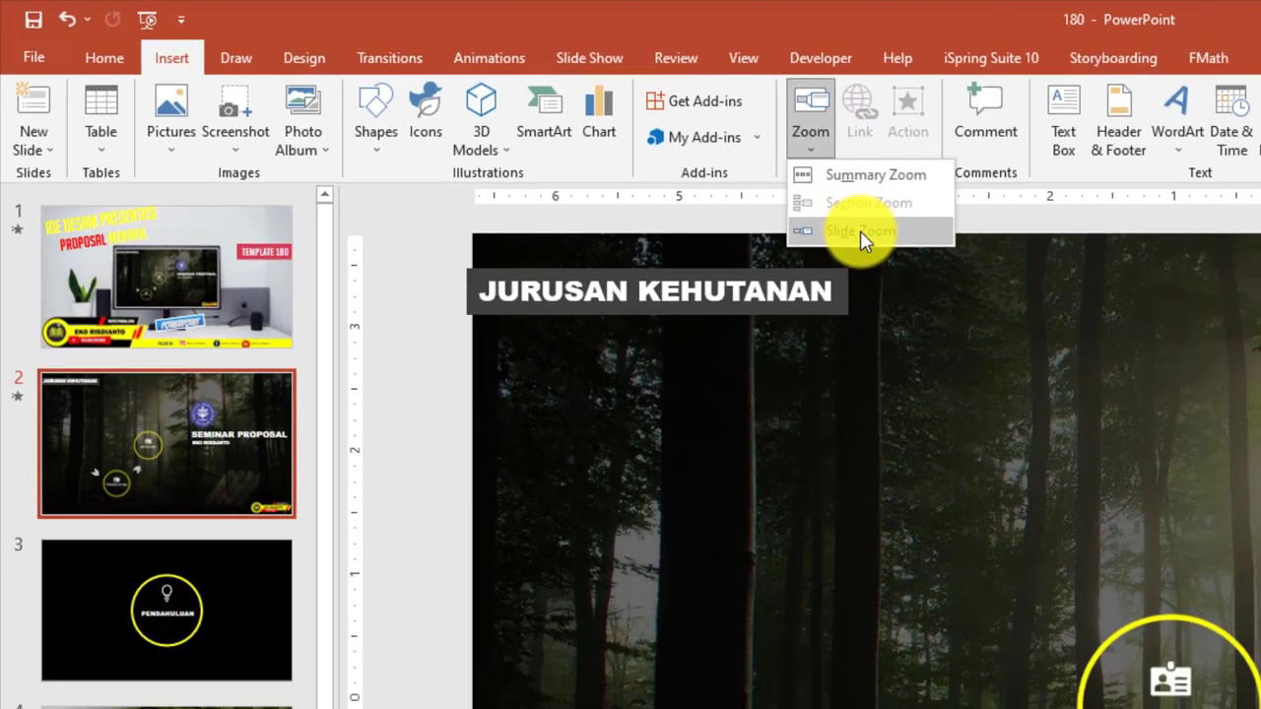
click(632, 174)
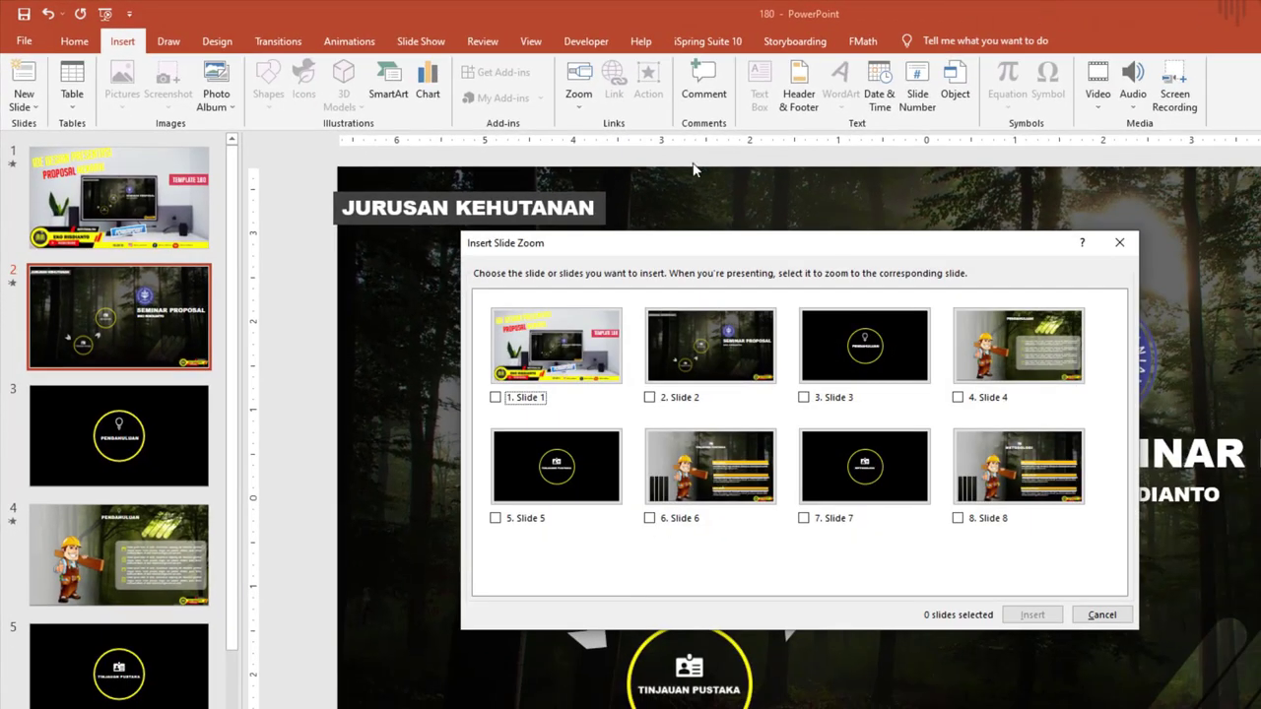
click(867, 354)
click(1042, 617)
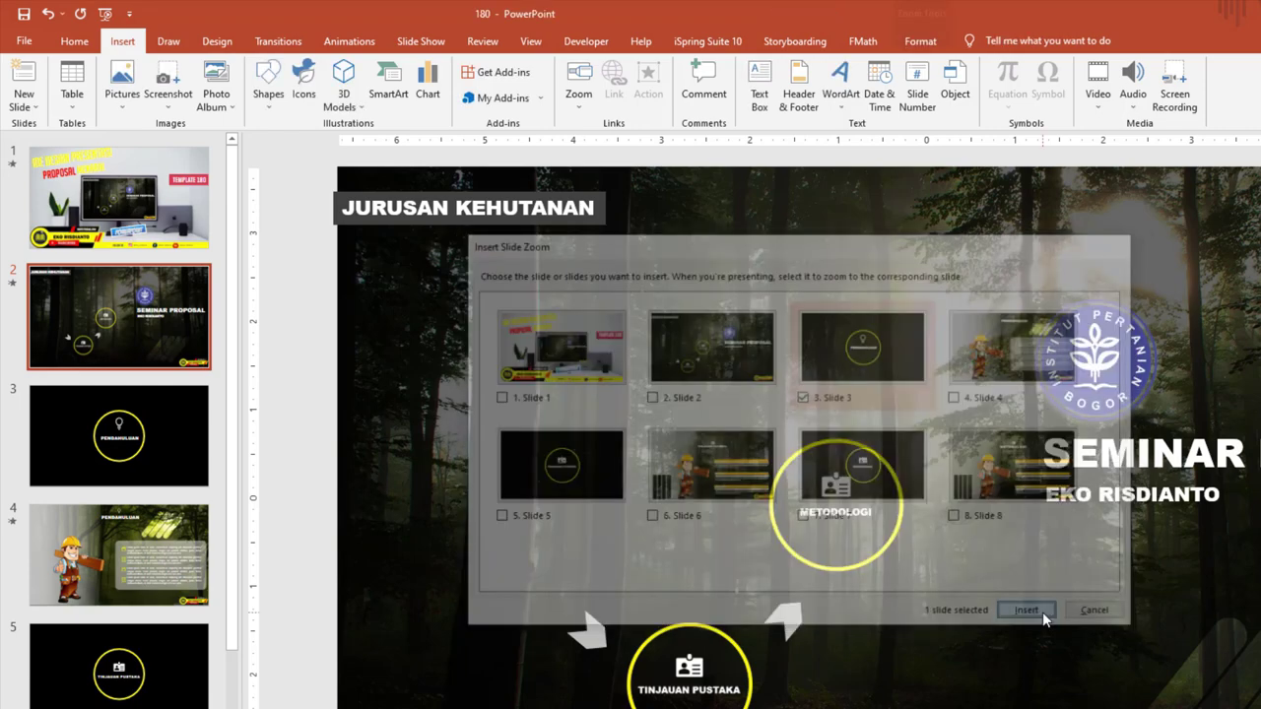
Drag the slide 3 zoom to the menu slide's upper left and reselect it after checking slide 3
mouse_move(933, 451)
mouse_down()
mouse_move(864, 302)
mouse_move(491, 329)
mouse_up()
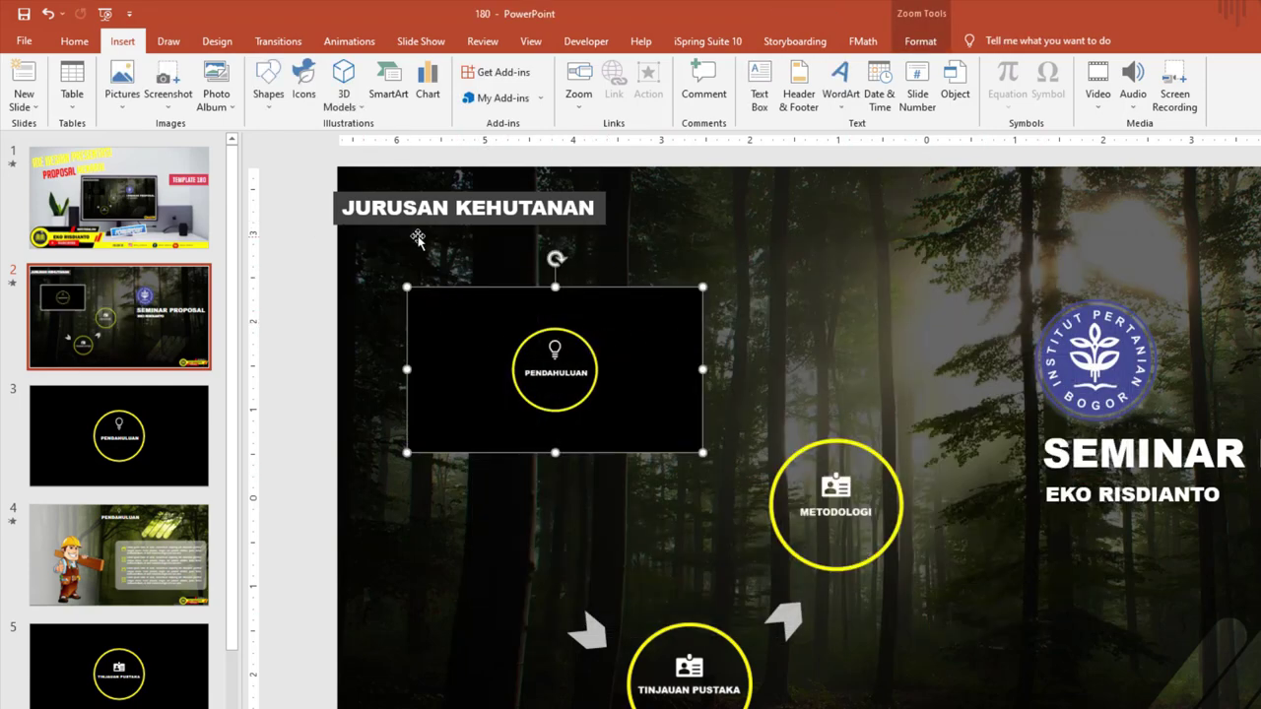
drag(589, 313, 611, 337)
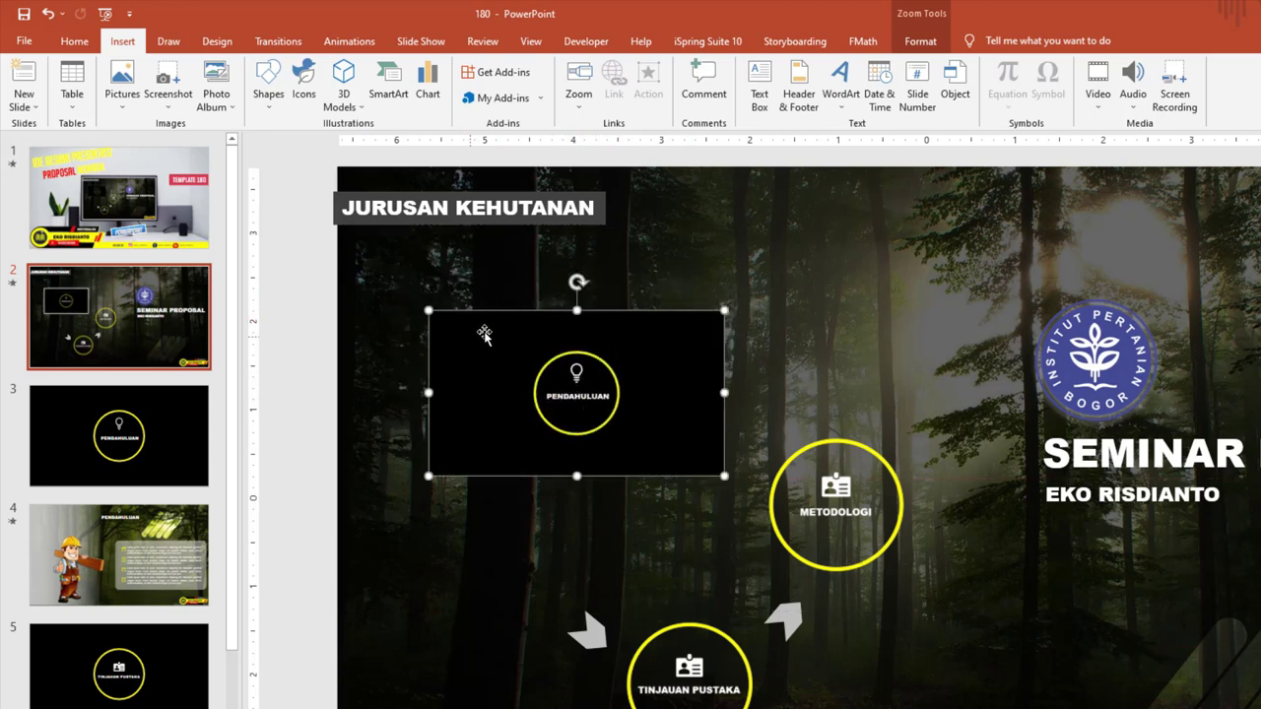
click(118, 438)
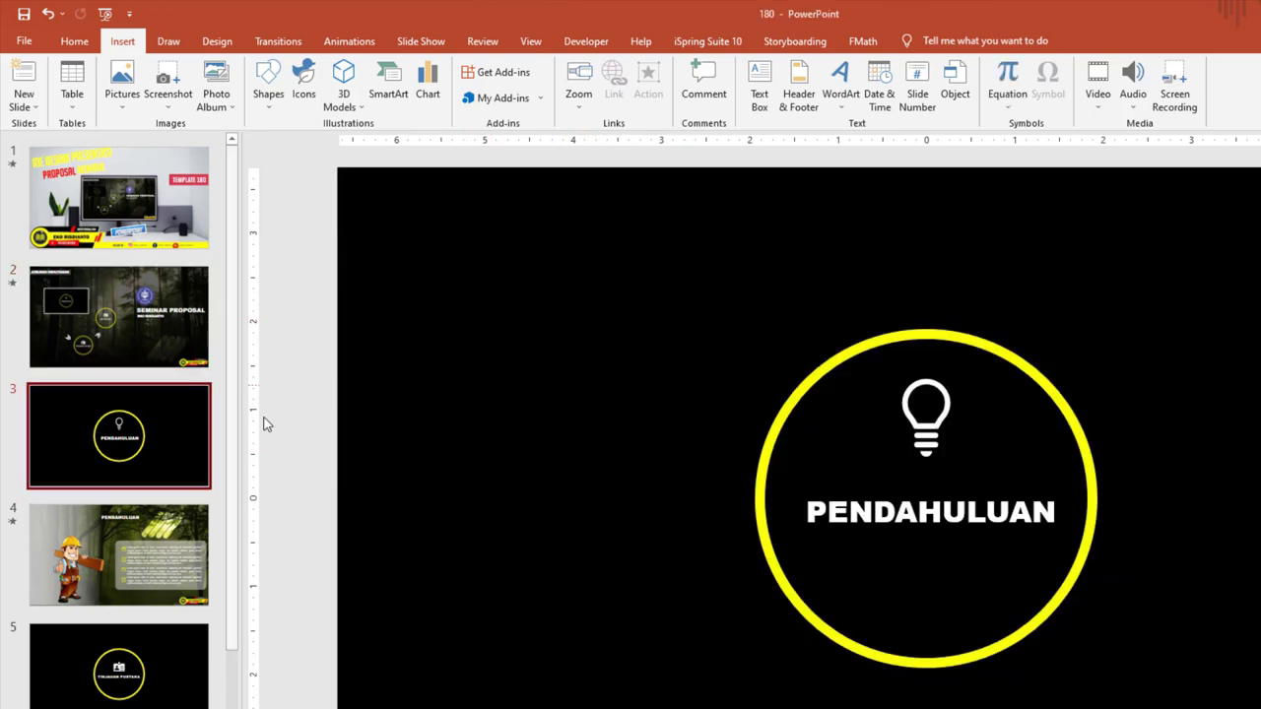
click(135, 326)
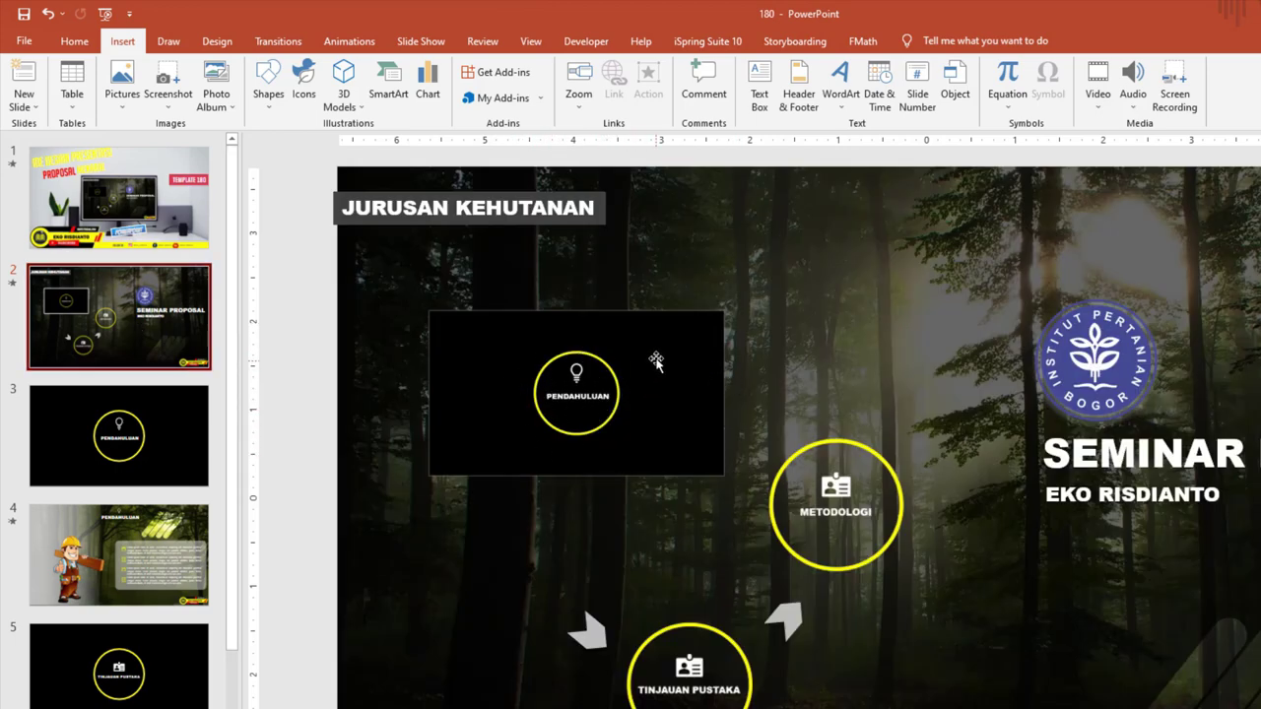
click(656, 361)
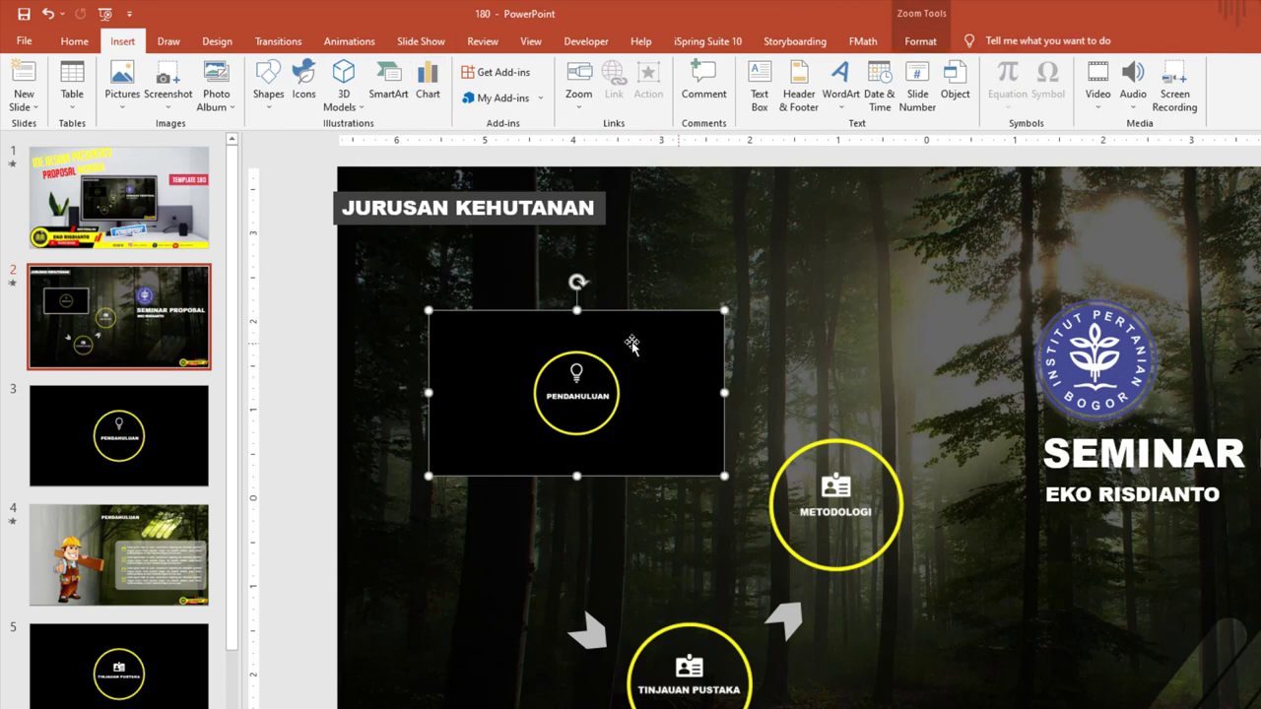
Turn on Zoom Background to make the zoom transparent, then move it down-left and enlarge it
click(921, 42)
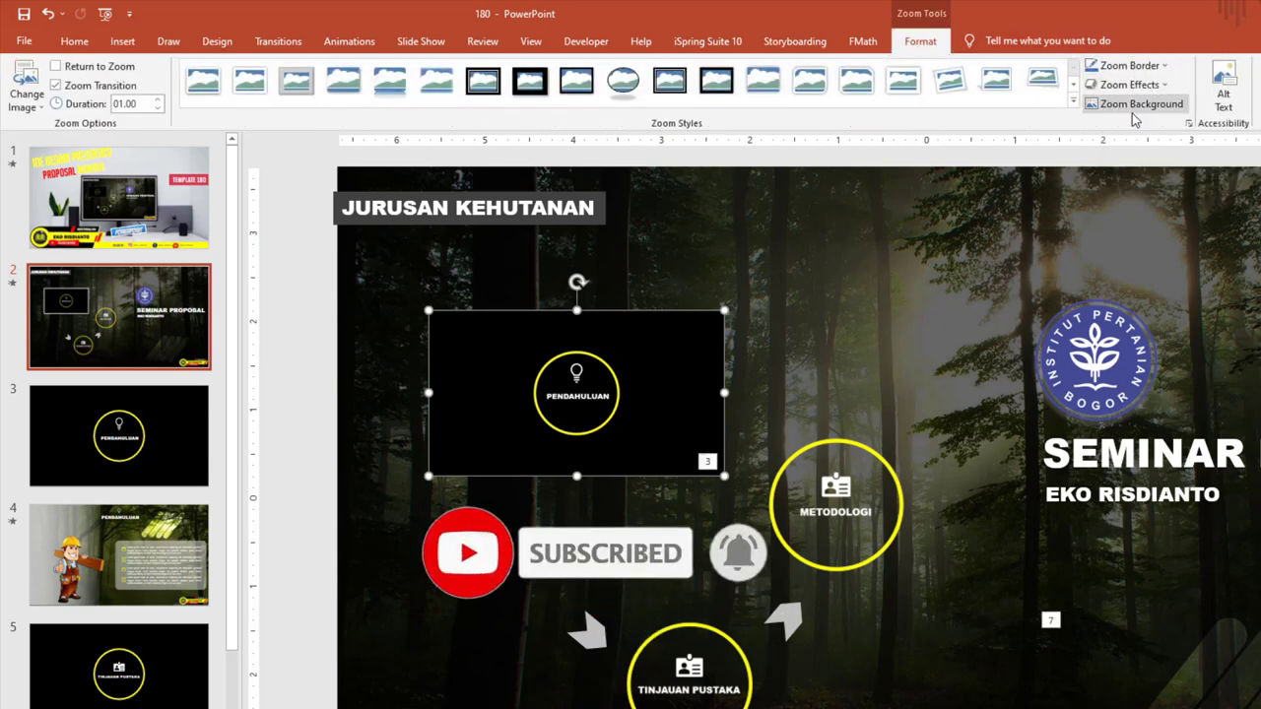
click(1138, 105)
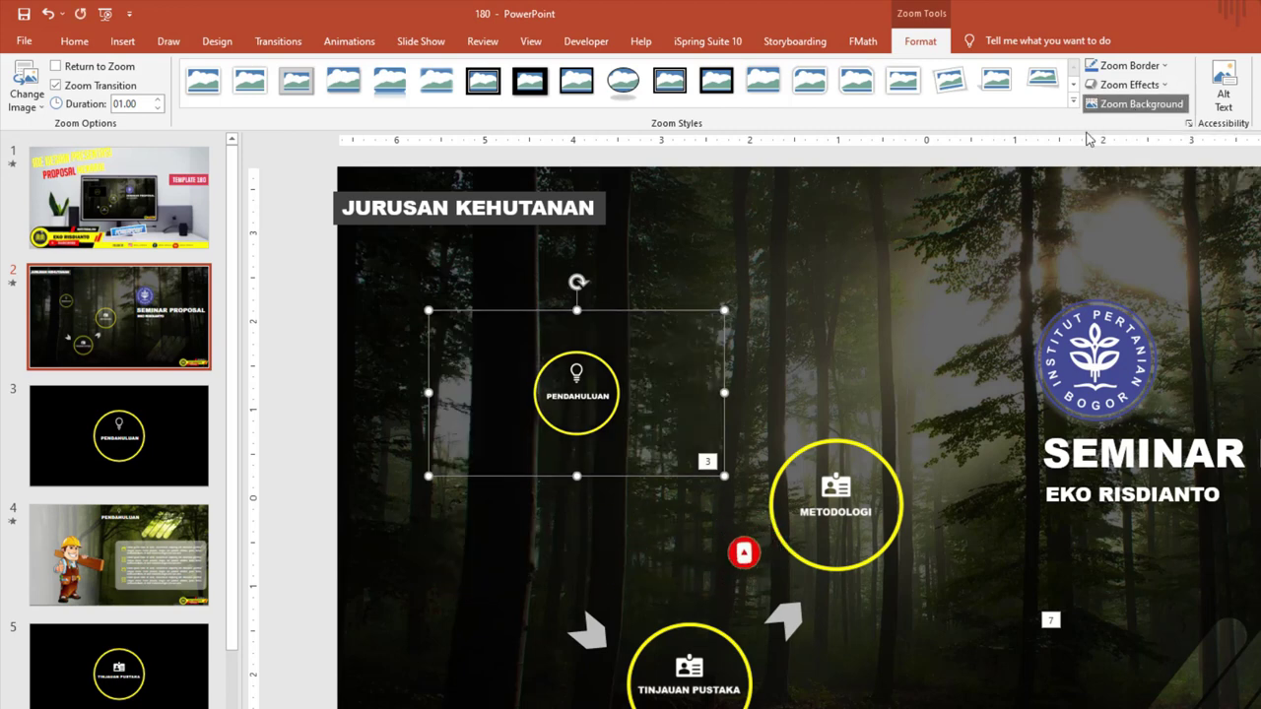
mouse_move(621, 333)
mouse_down()
mouse_move(802, 290)
mouse_move(477, 457)
mouse_up()
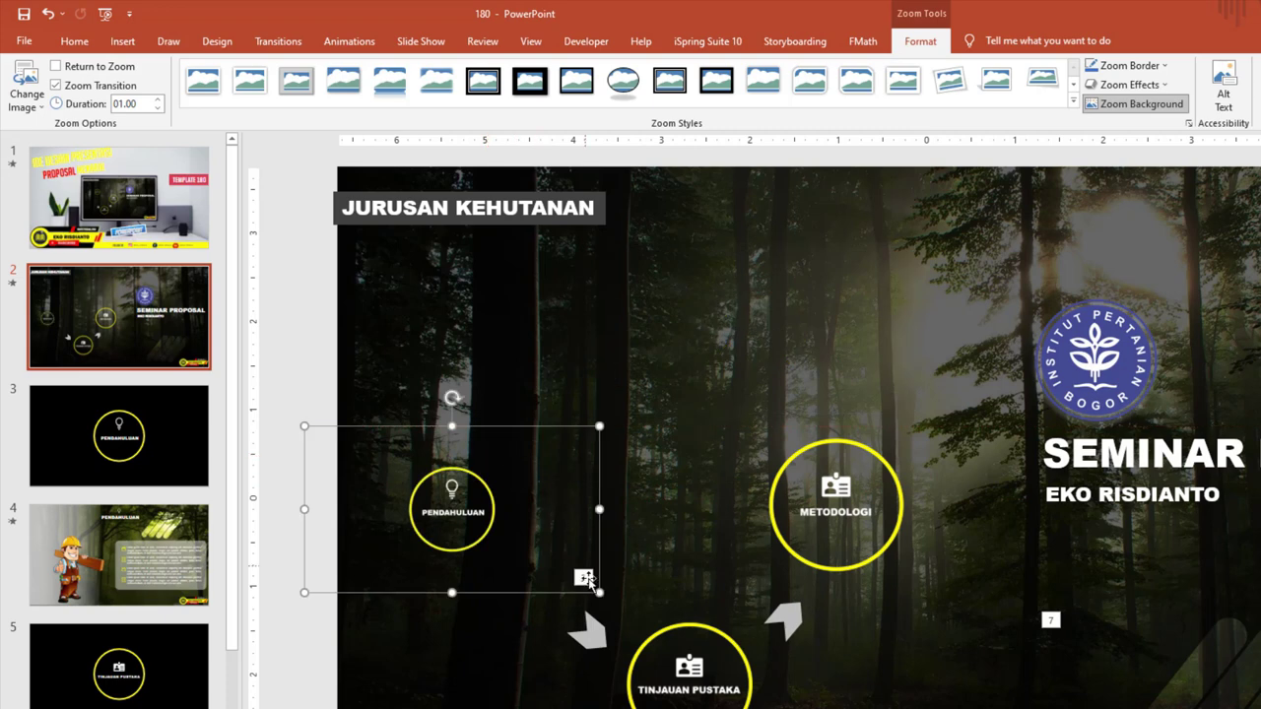
drag(599, 592, 766, 686)
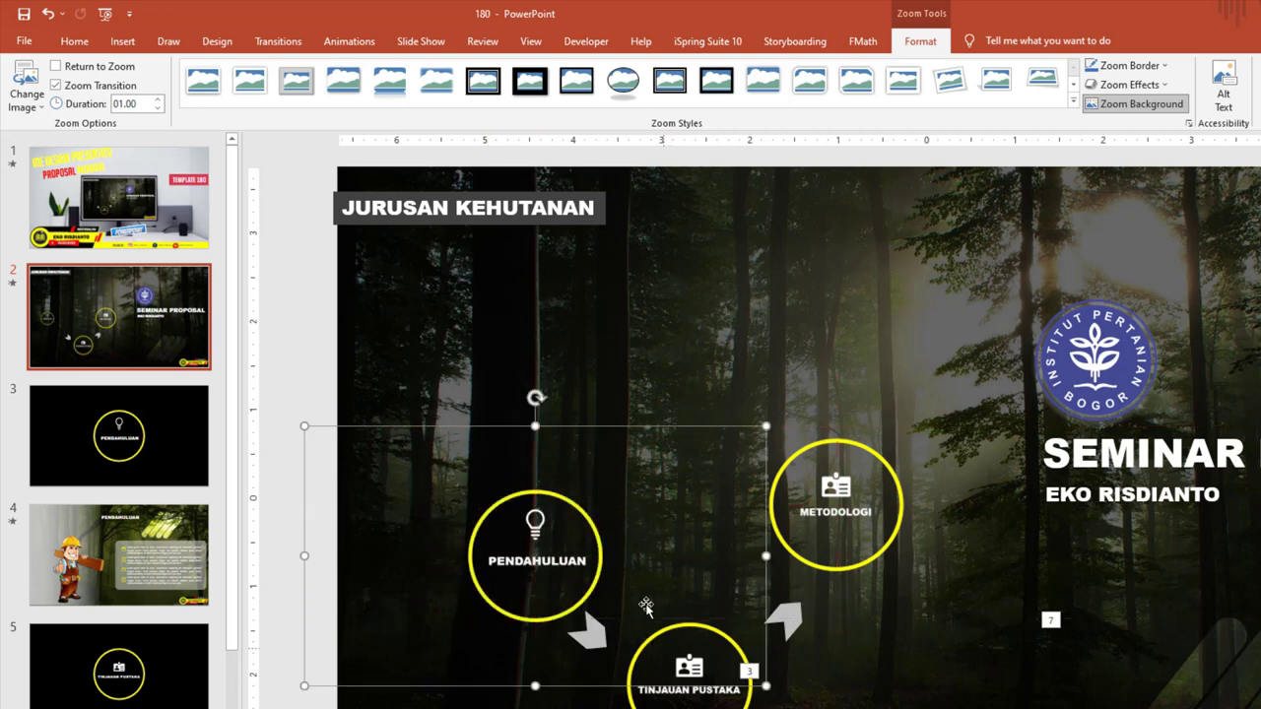
Place the Pendahuluan circle beside the first arrow to Tinjauan Pustaka and deselect it
drag(591, 527, 498, 662)
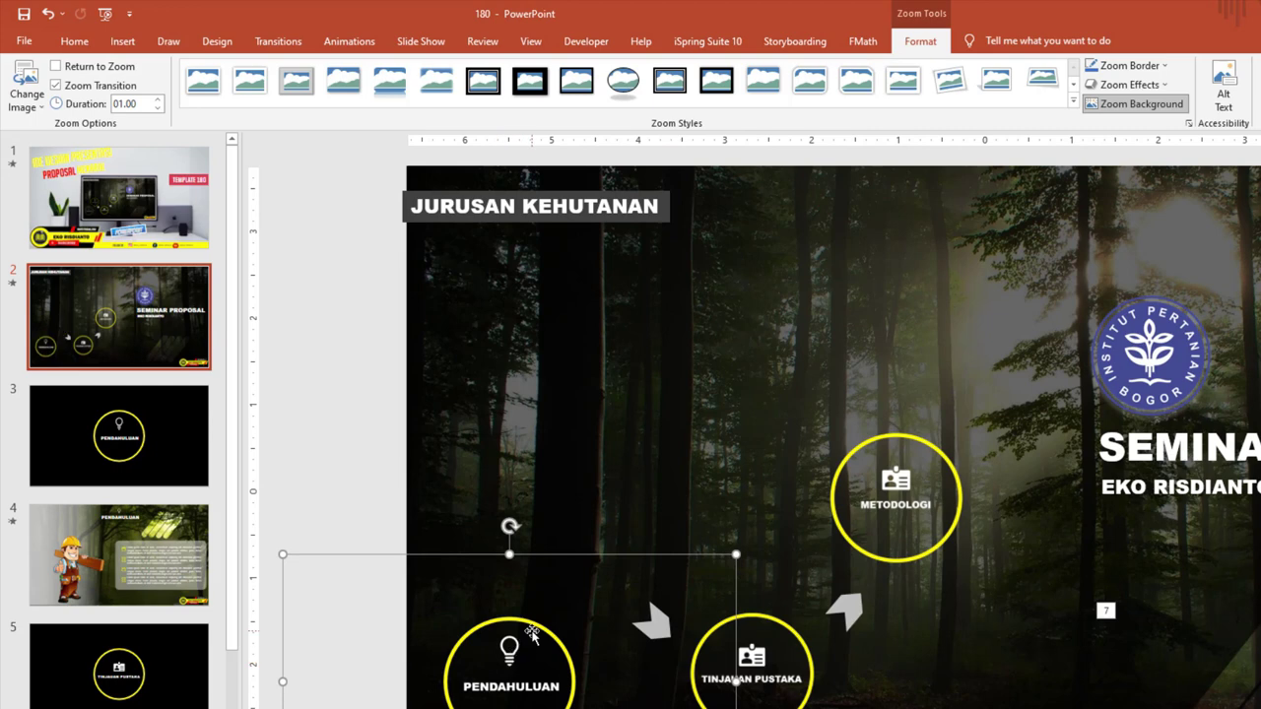
drag(531, 635, 572, 502)
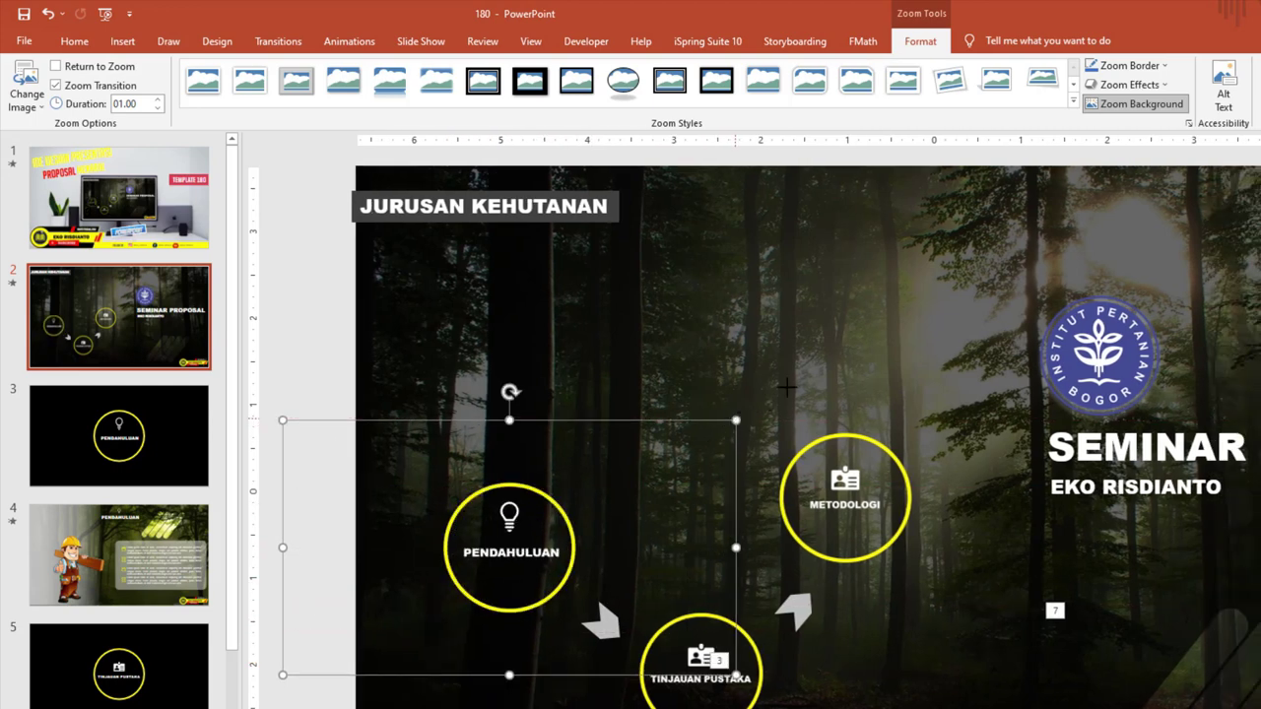
mouse_move(536, 503)
mouse_down()
mouse_move(573, 483)
mouse_move(548, 502)
mouse_up()
click(281, 226)
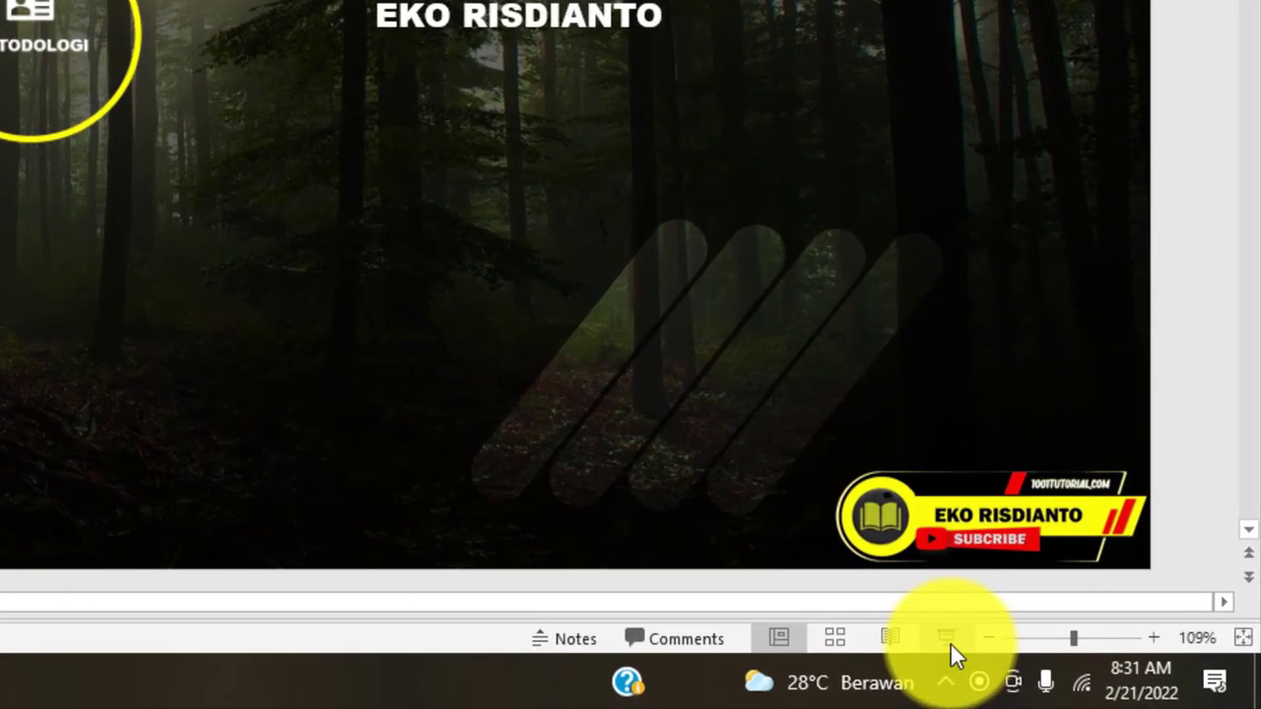
Run the slide show, follow the PENDAHULUAN zoom circle, then exit to slide 4
click(948, 641)
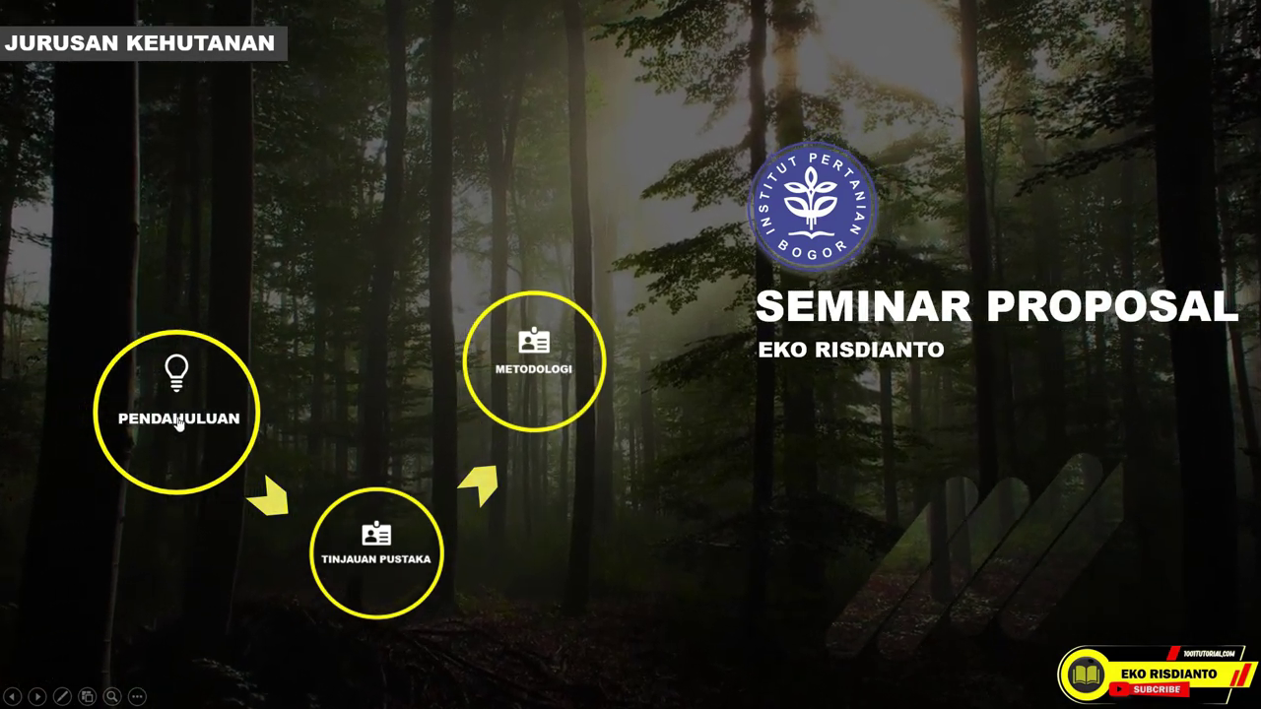
click(177, 424)
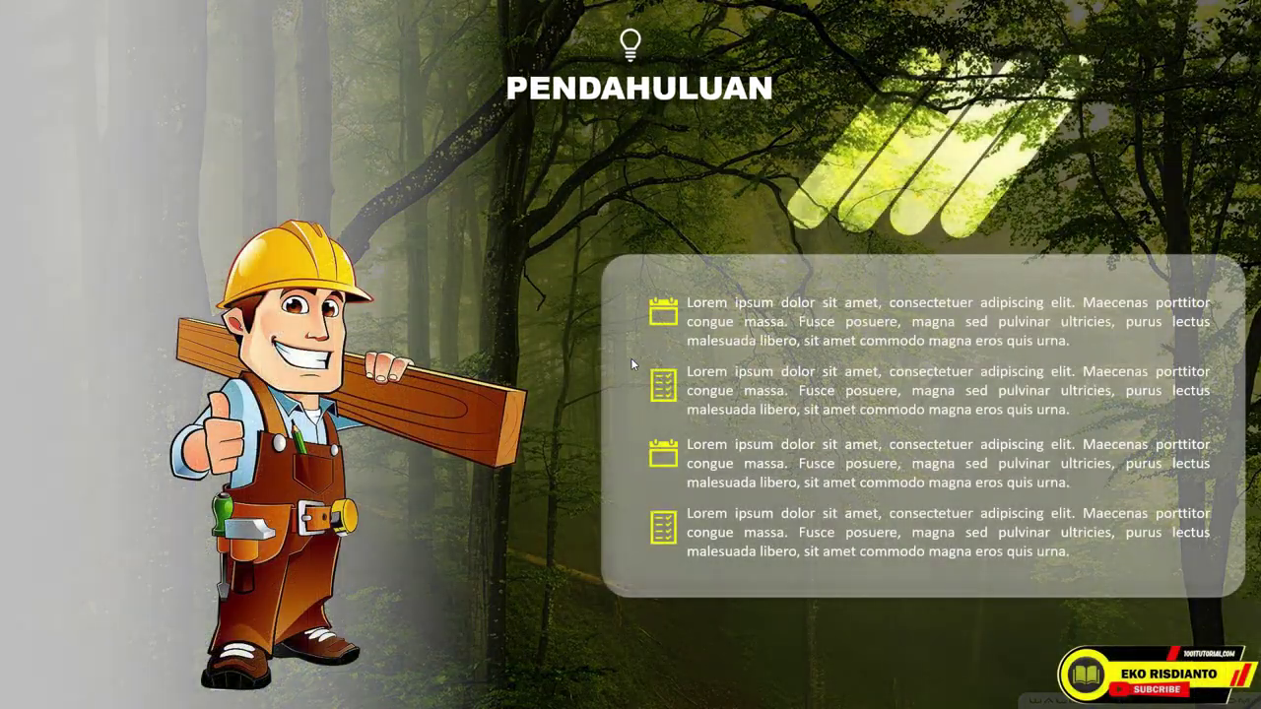
key(Escape)
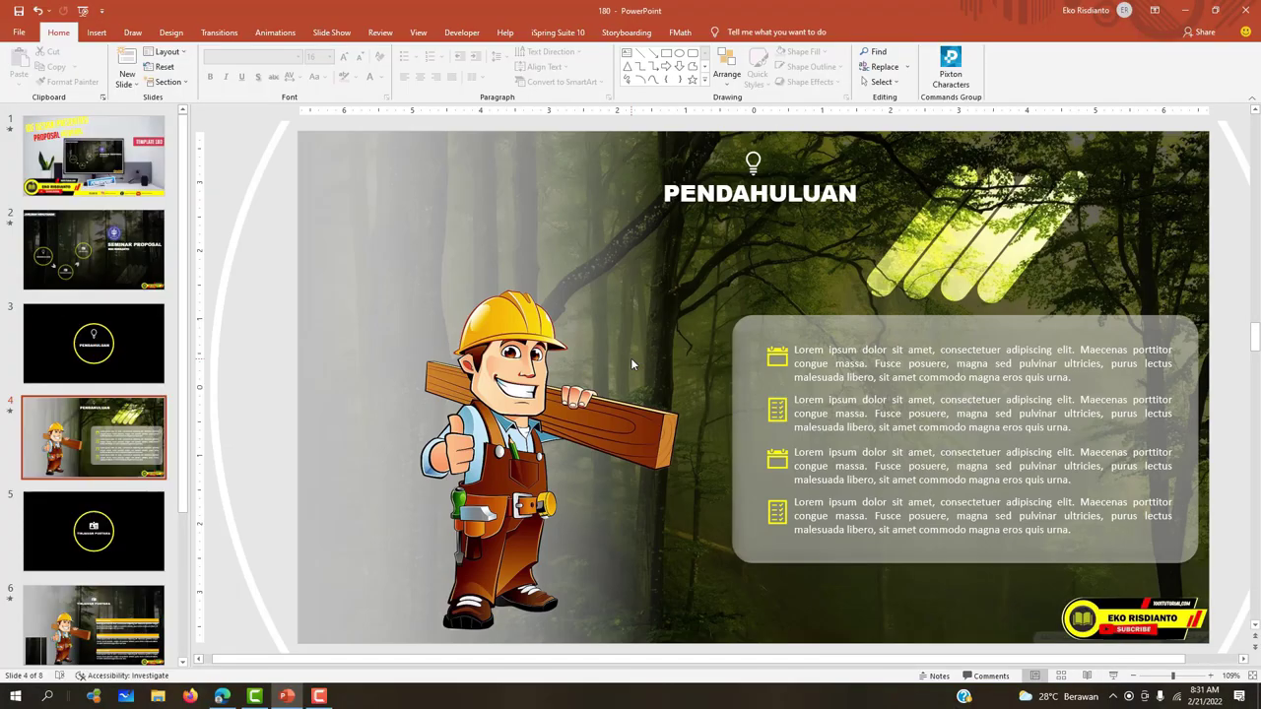
Preview slide 2 as a slide show, then shift the forest background picture right and down
click(108, 252)
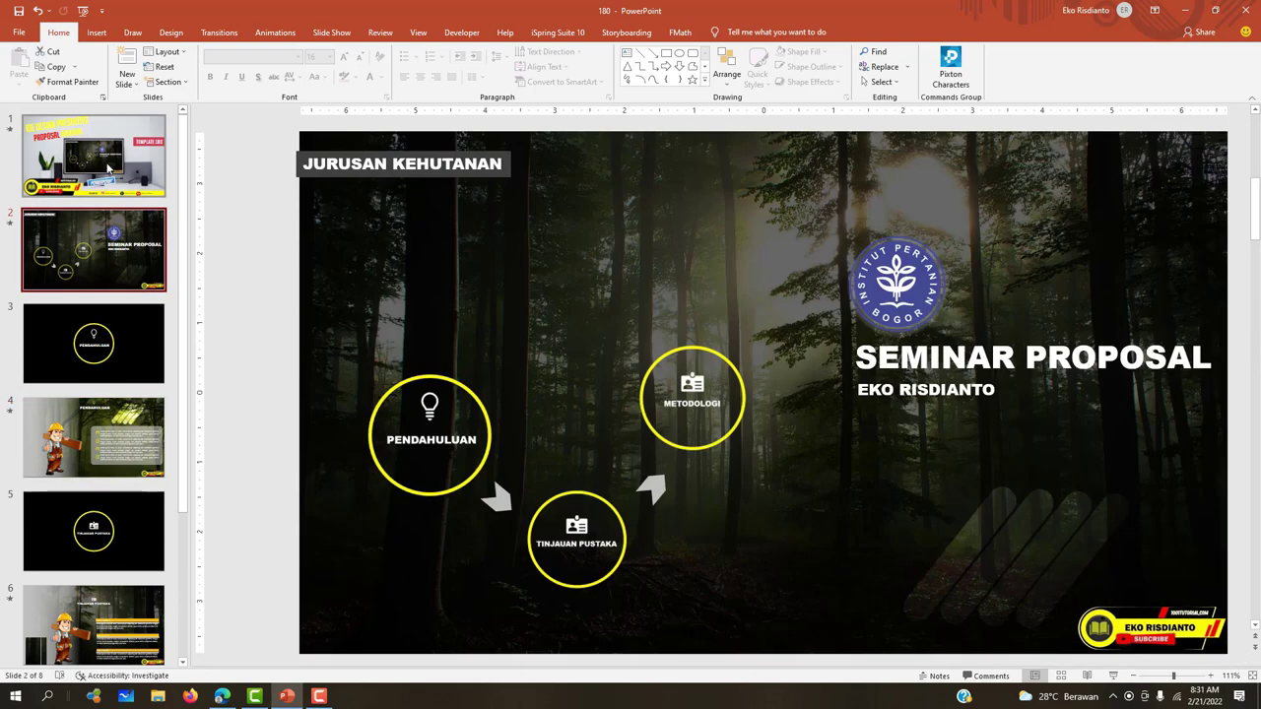
click(488, 240)
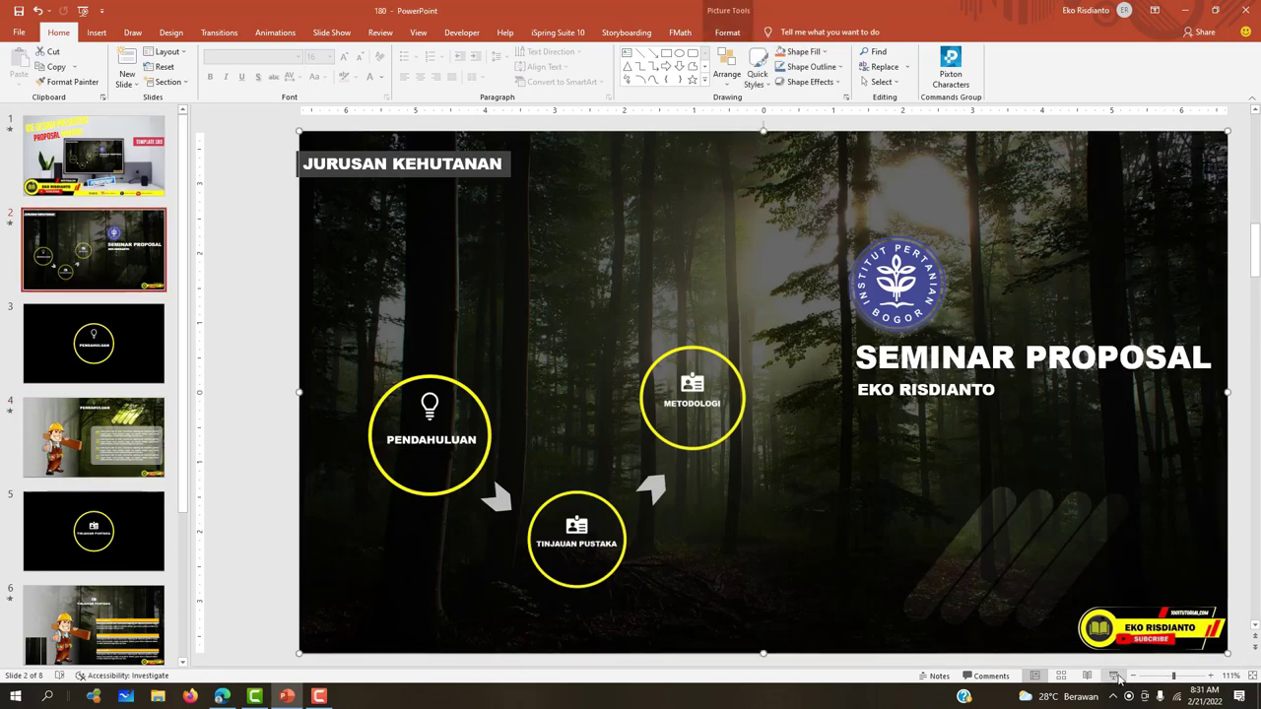
click(1113, 676)
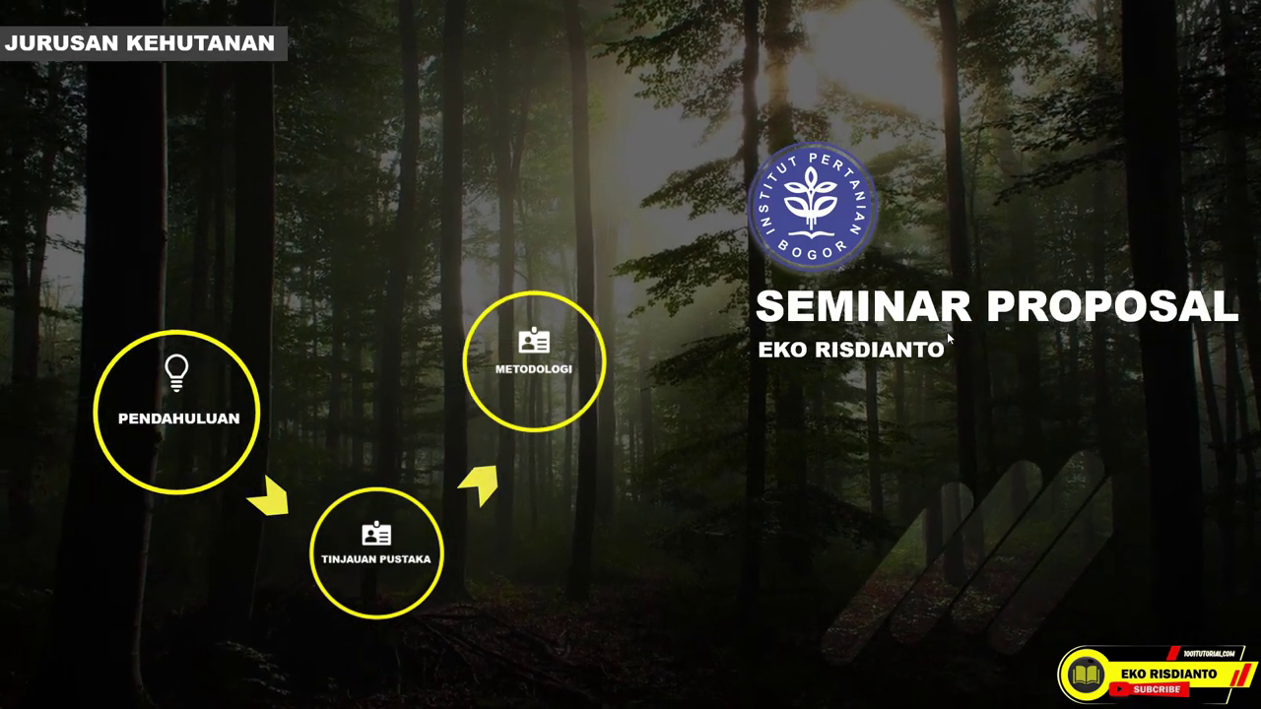
key(Escape)
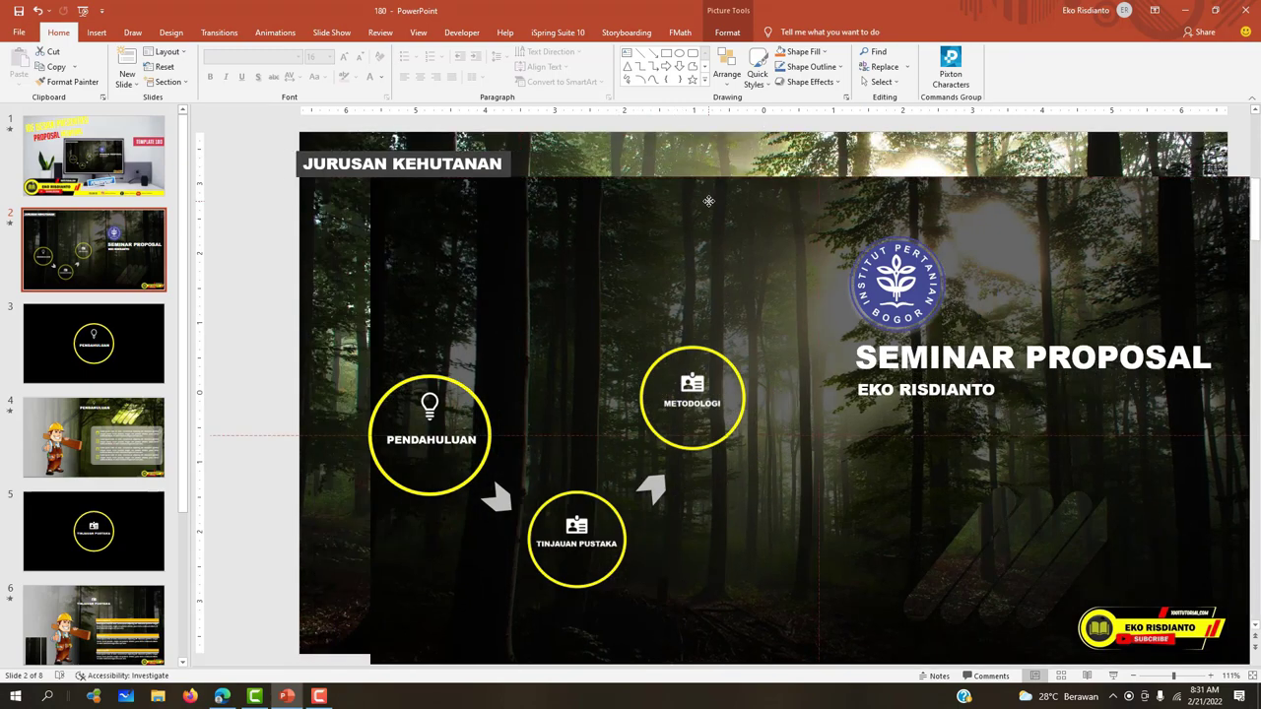
drag(638, 155, 692, 204)
Undo the background shift, give Picture 12 a Grow/Shrink emphasis, and show the Animation Pane
key(ctrl+z)
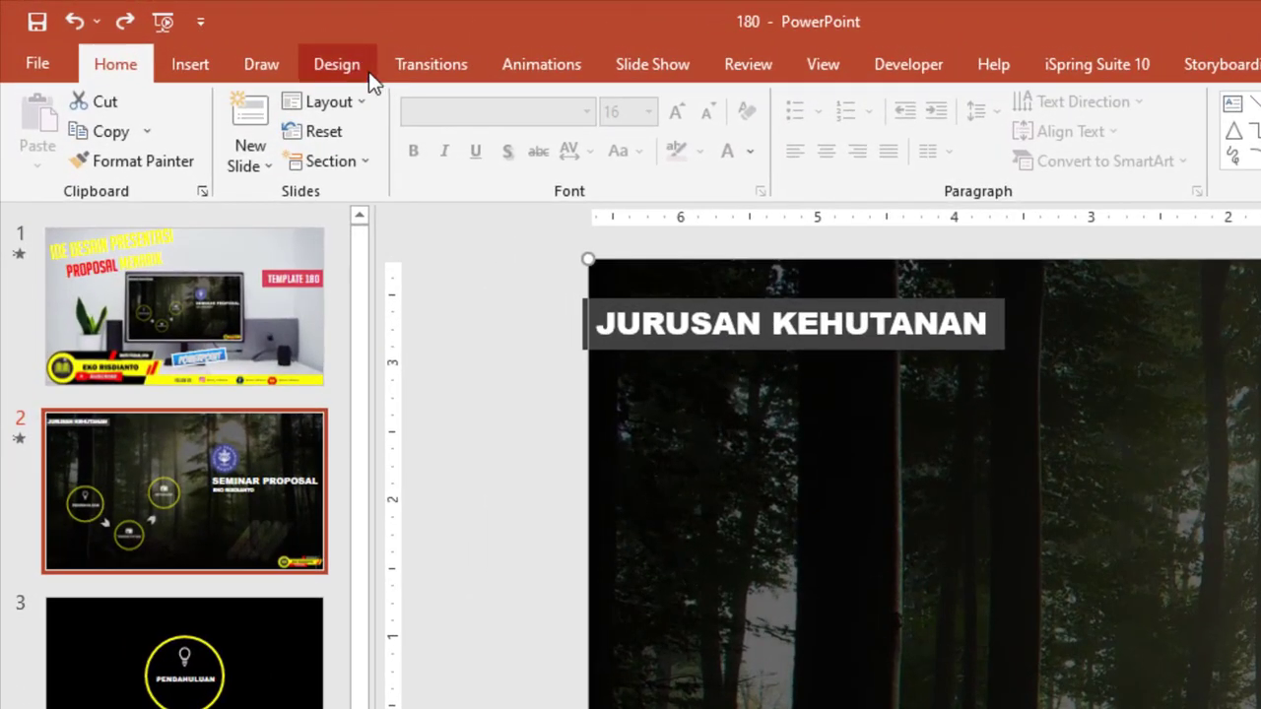
click(534, 74)
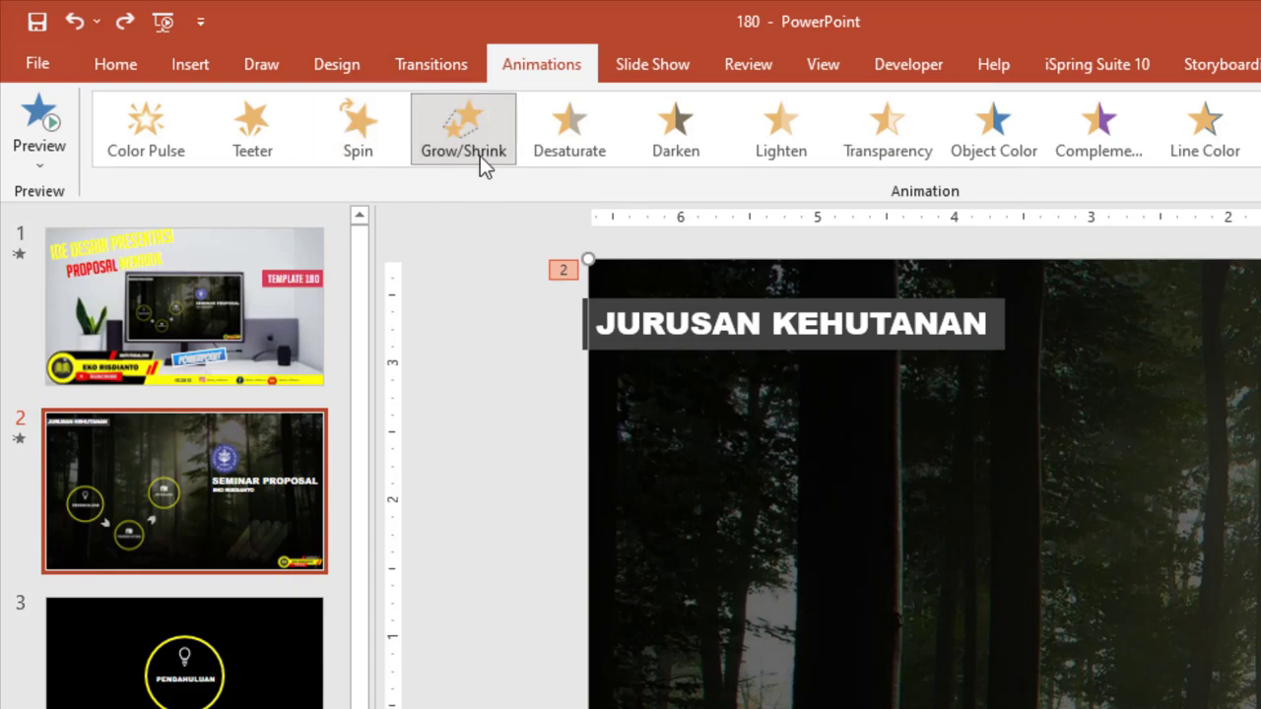
click(440, 162)
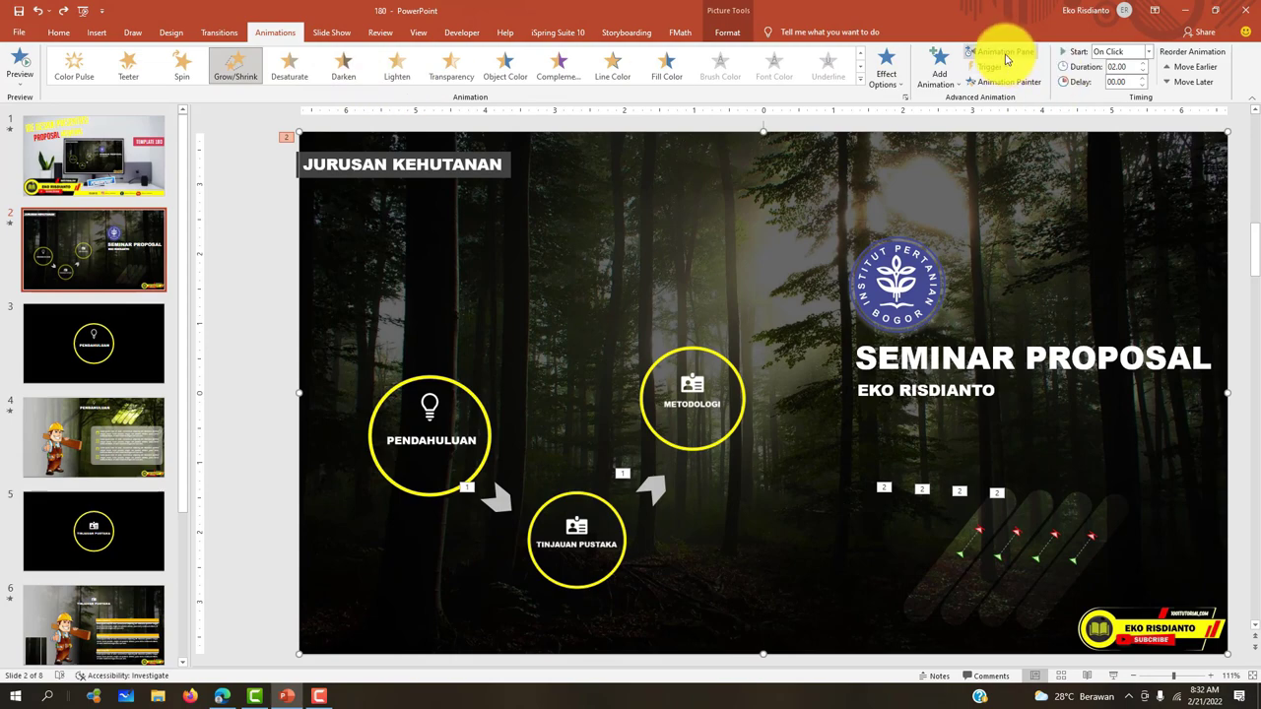
click(1004, 54)
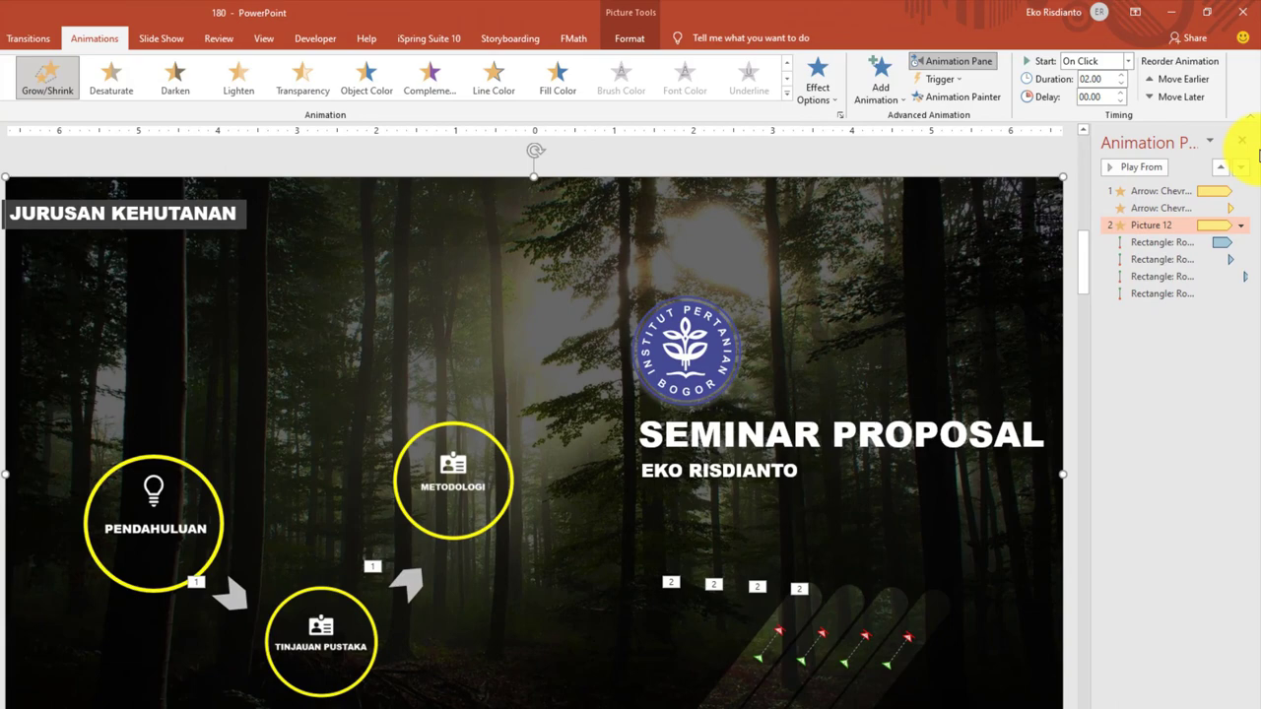
Set Picture 12's Grow/Shrink timing to repeat Until End of Slide, keeping the size unchanged
click(1243, 227)
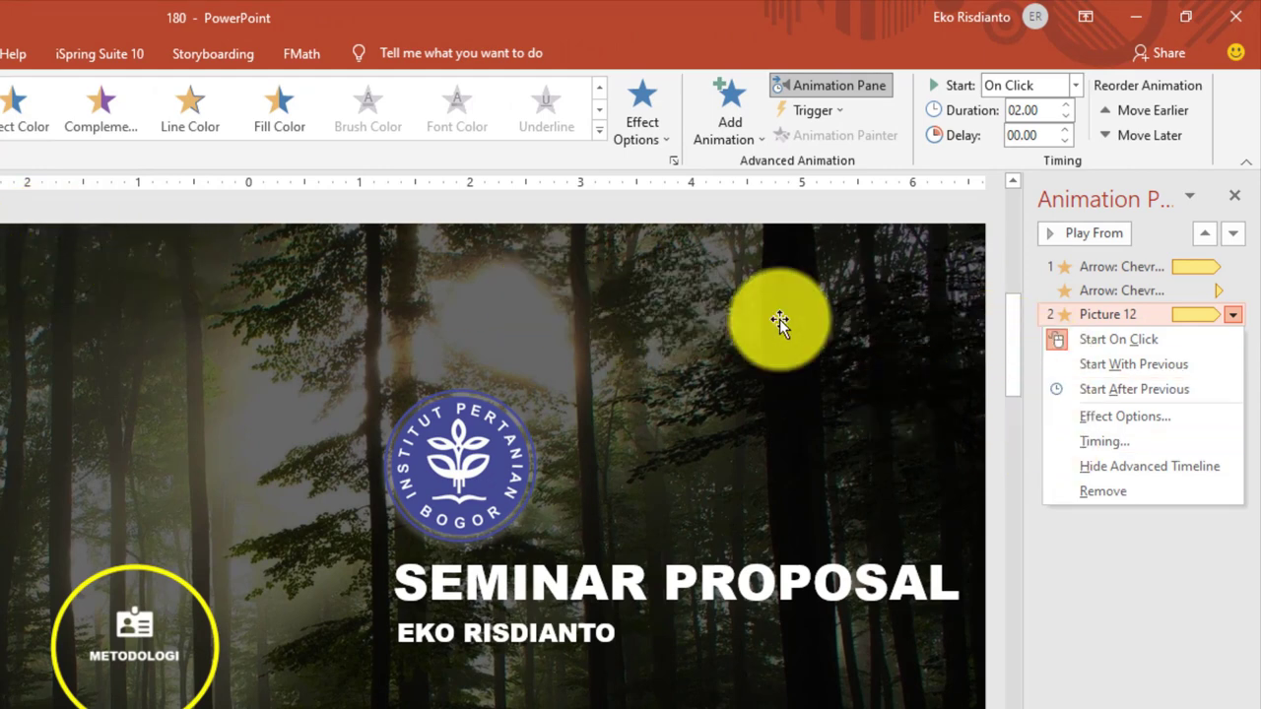
click(1121, 418)
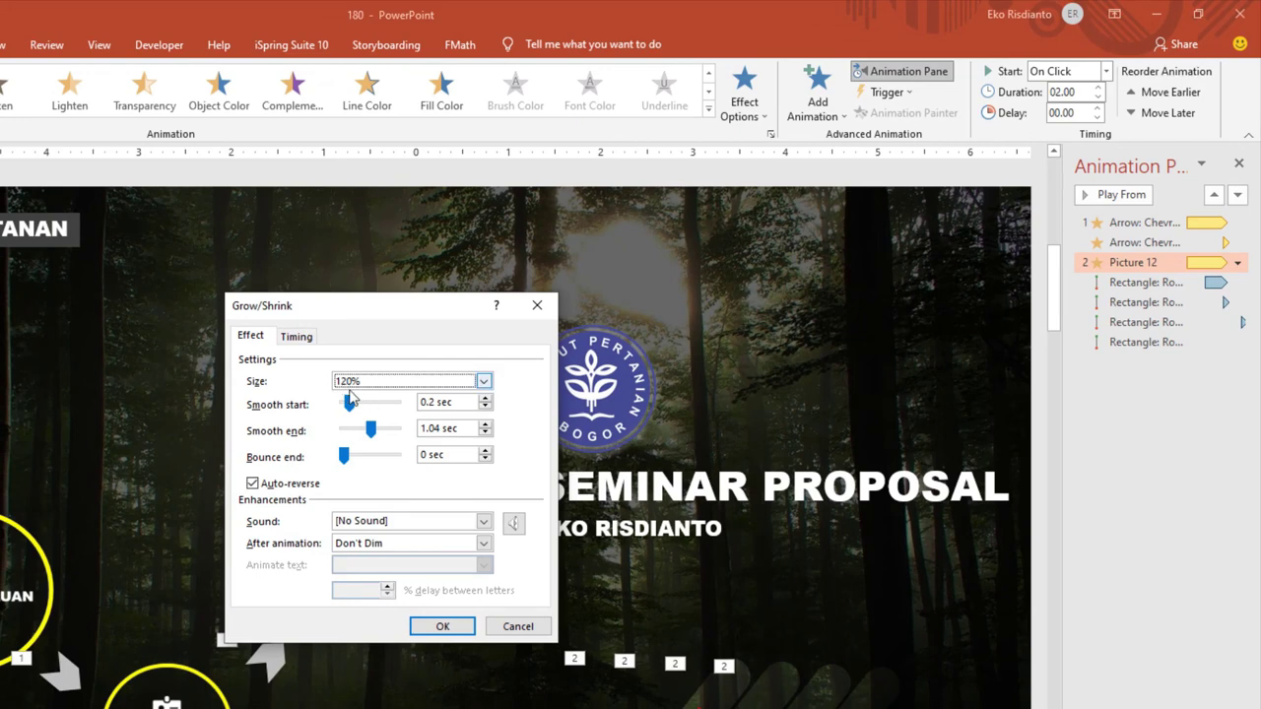
click(483, 382)
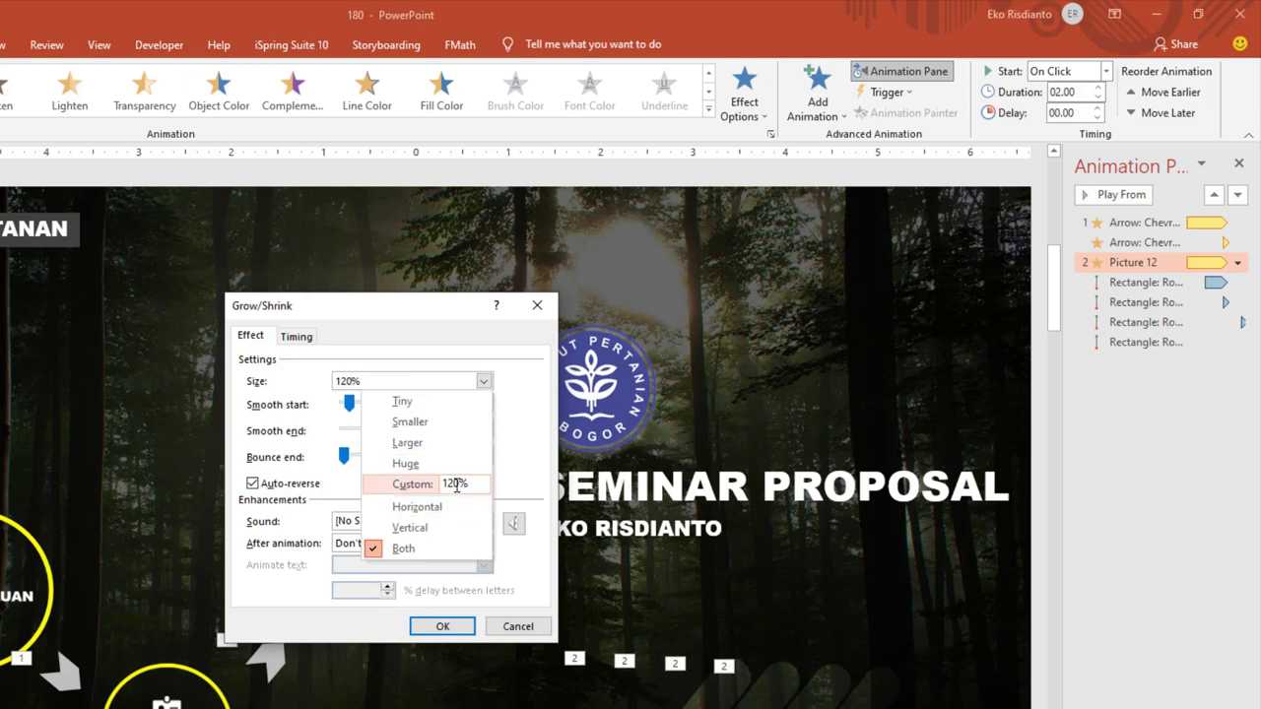
click(421, 316)
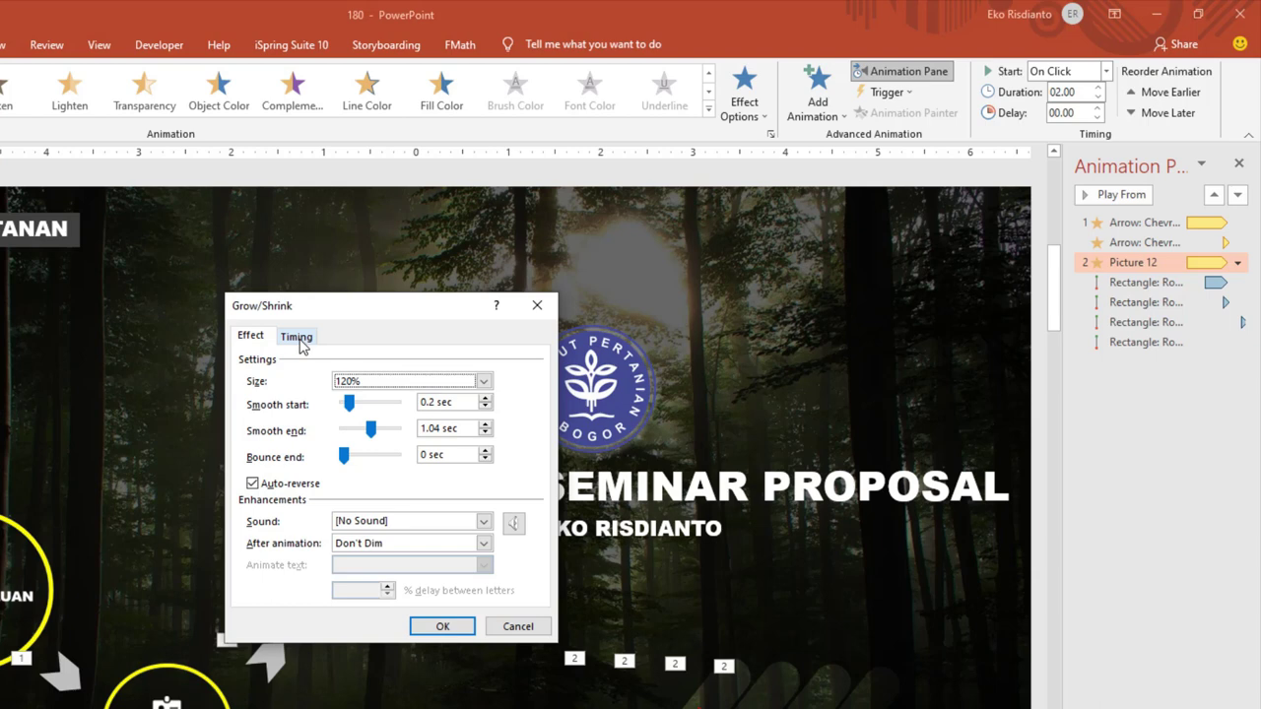
click(300, 340)
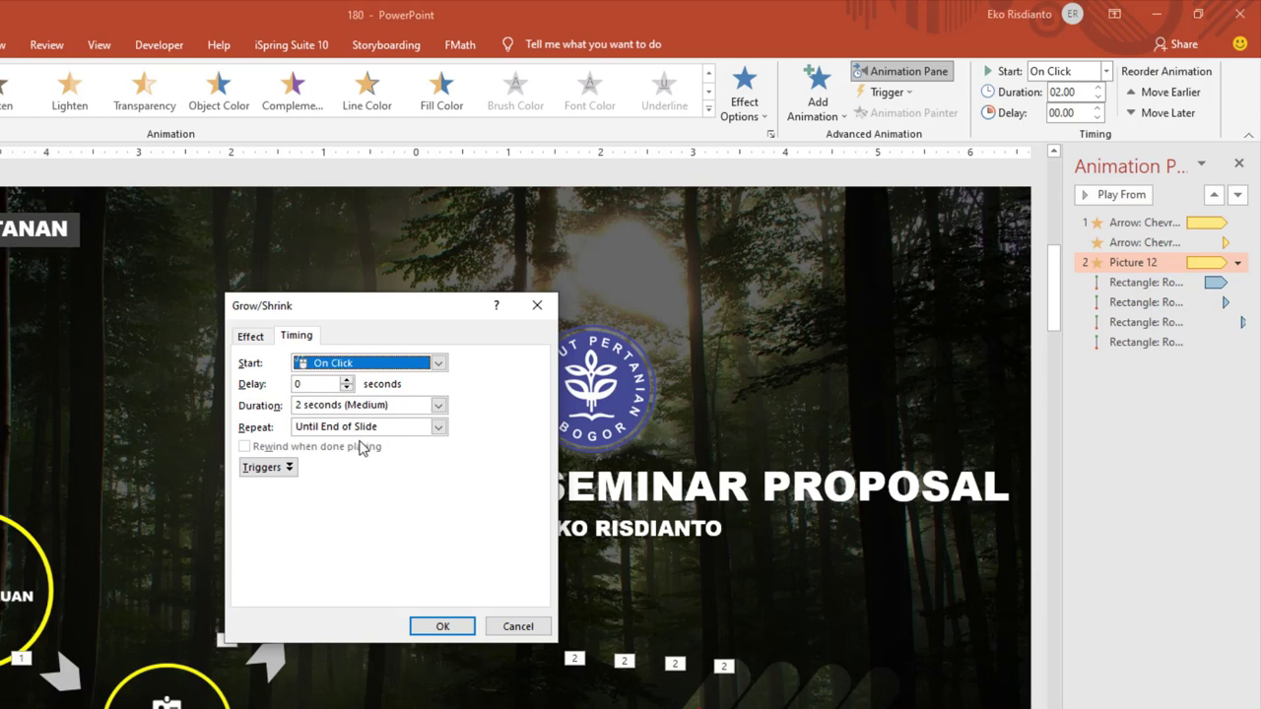
click(438, 426)
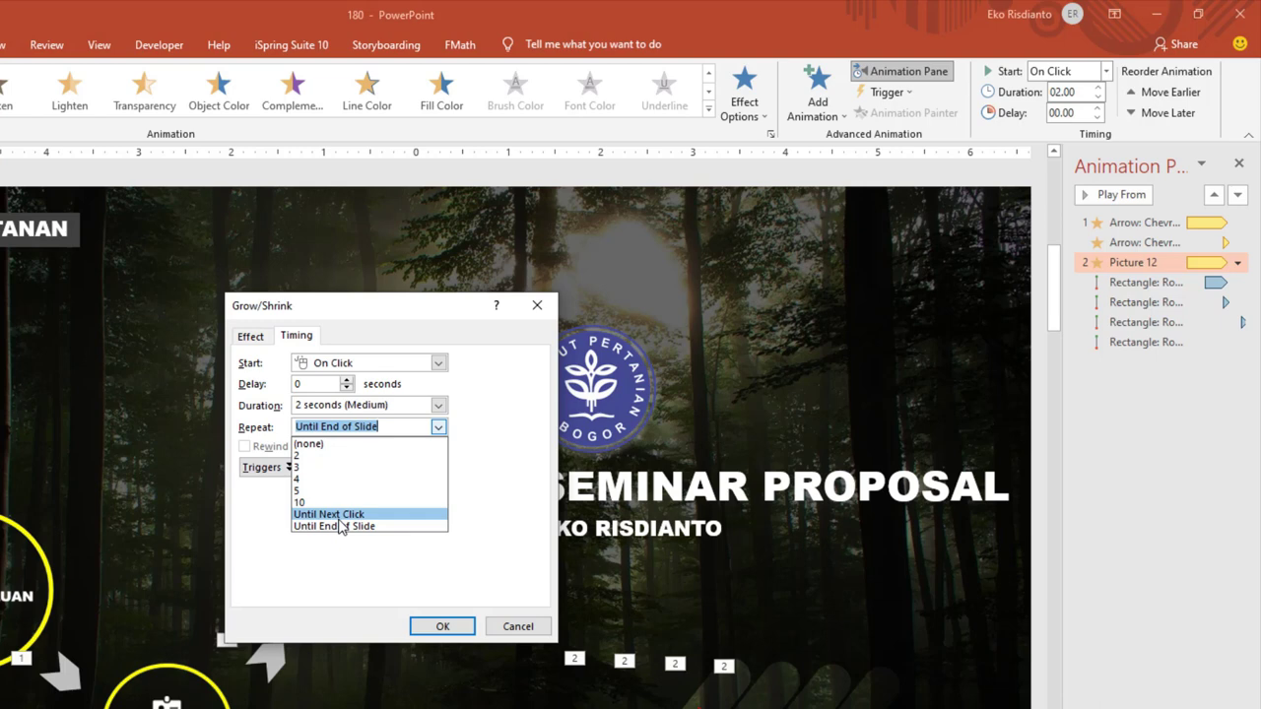
click(429, 311)
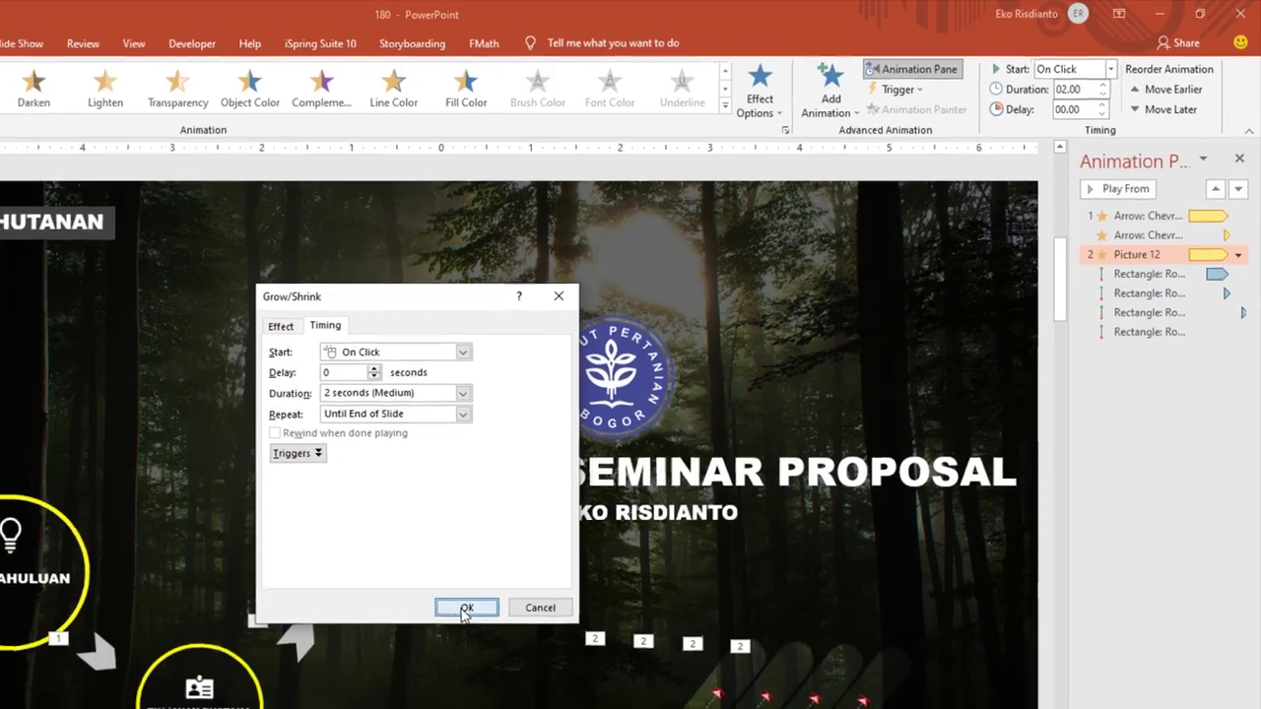
click(441, 629)
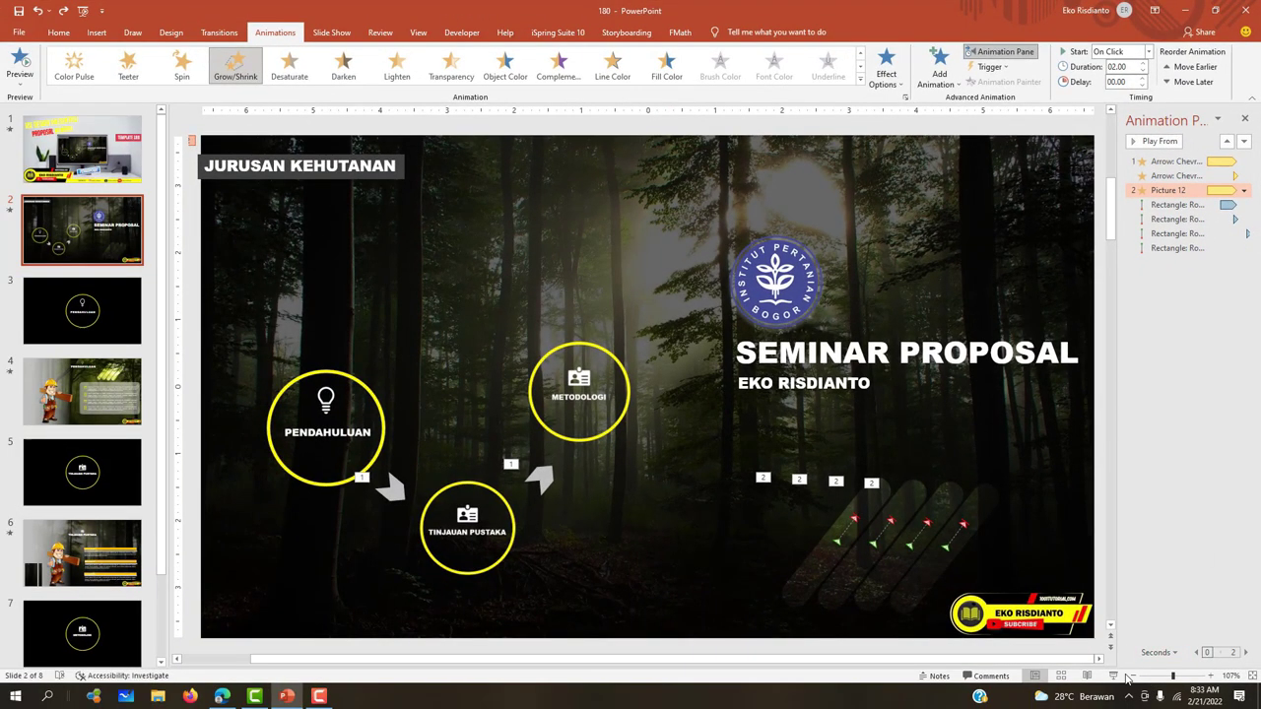
Play the menu slide, zoom into PENDAHULUAN via its circle, and exit to edit slide 4
click(1114, 676)
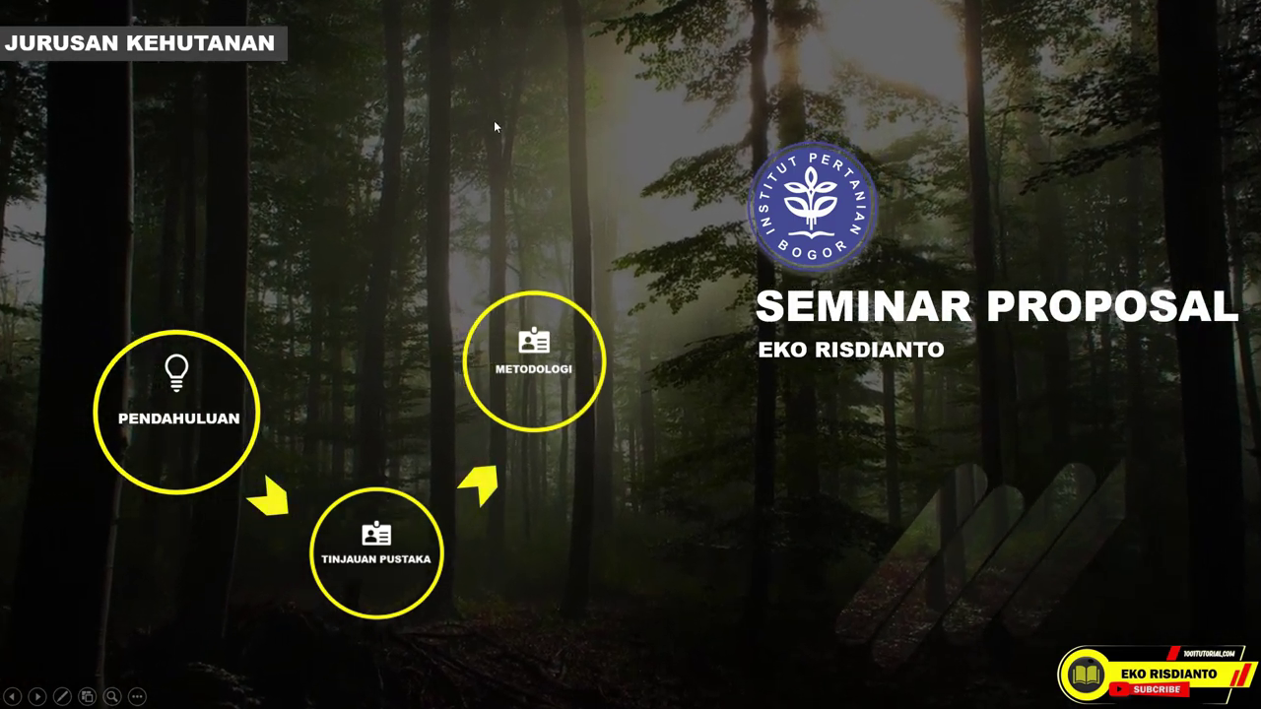
click(287, 488)
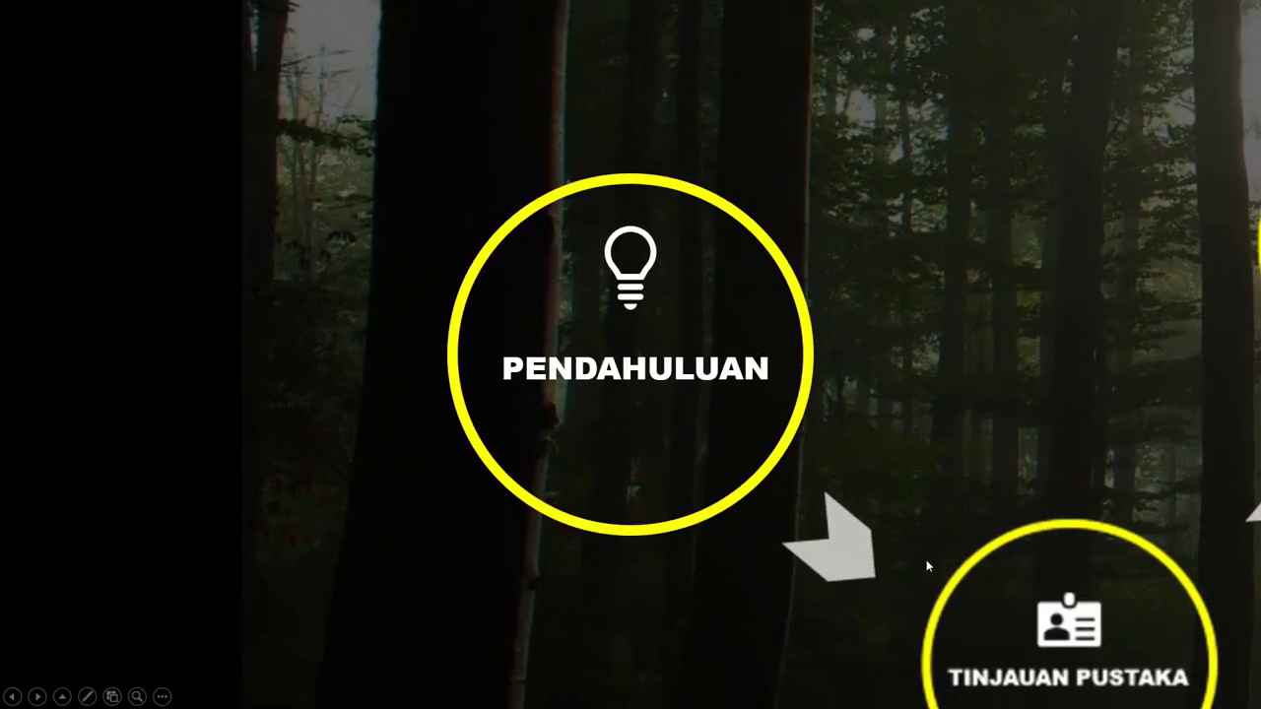
key(Escape)
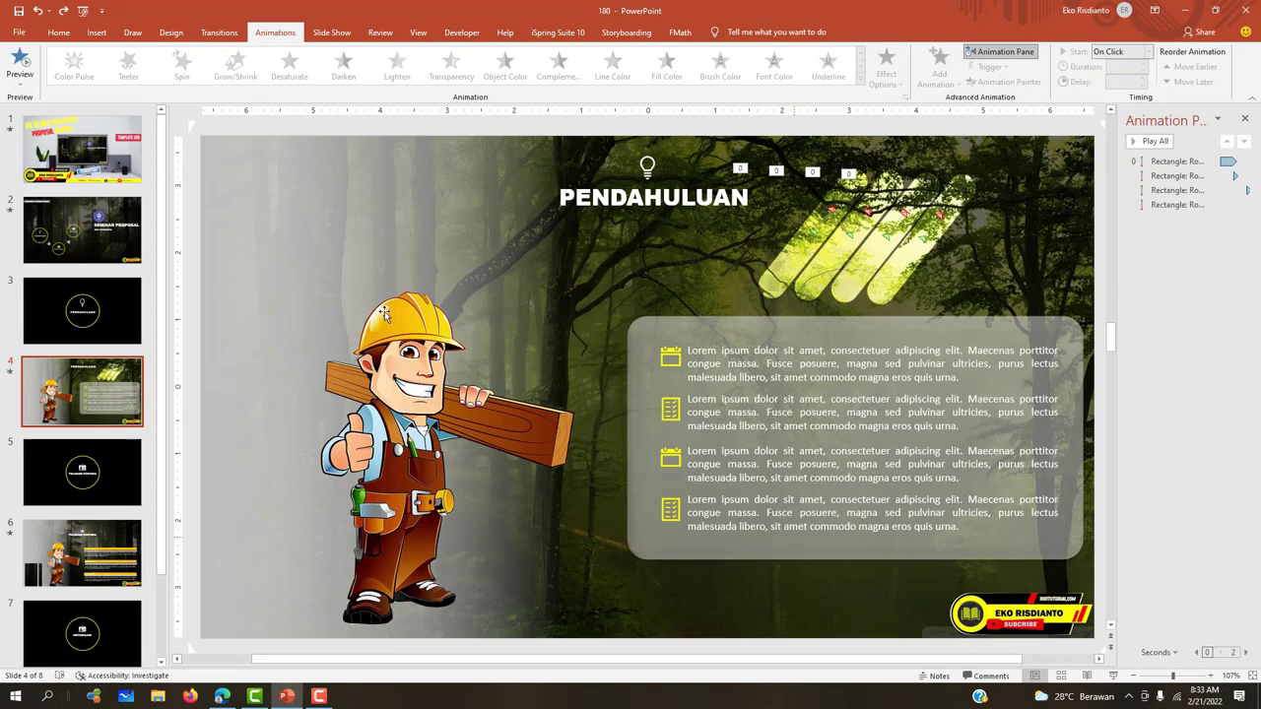
Return to slide 2 and select the second chevron arrow, briefly browsing the shapes gallery
click(89, 231)
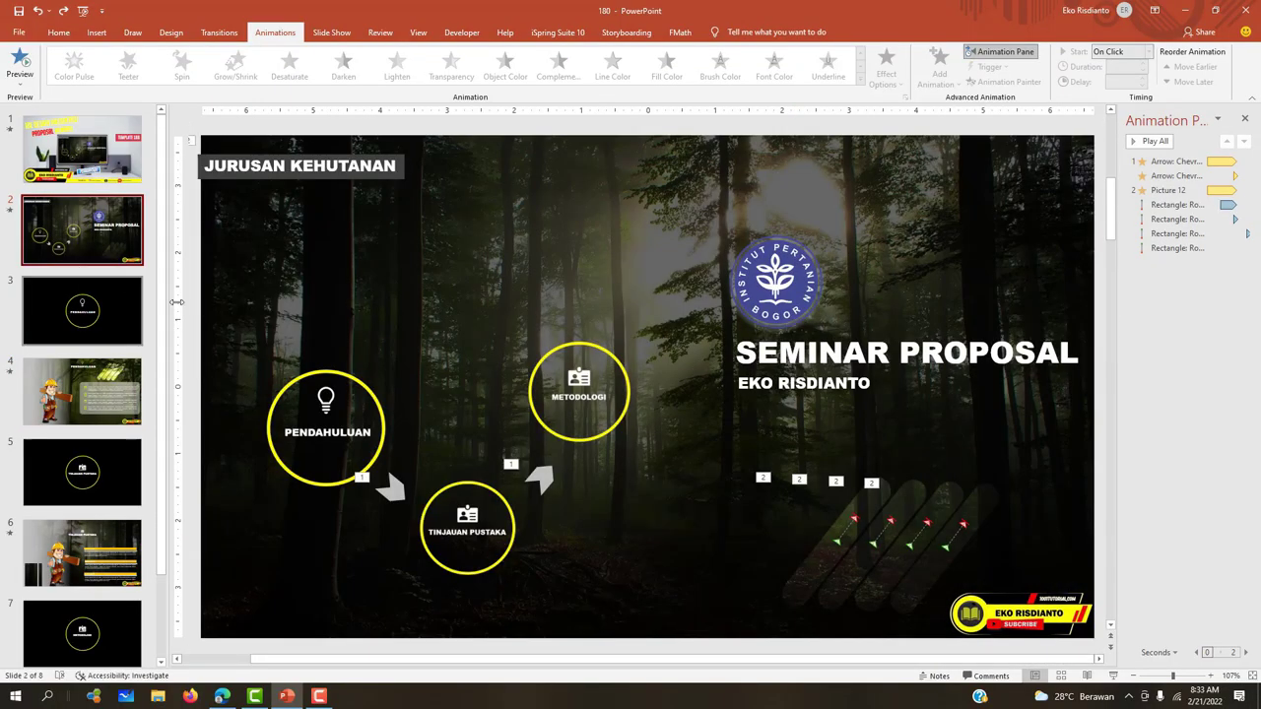
click(402, 492)
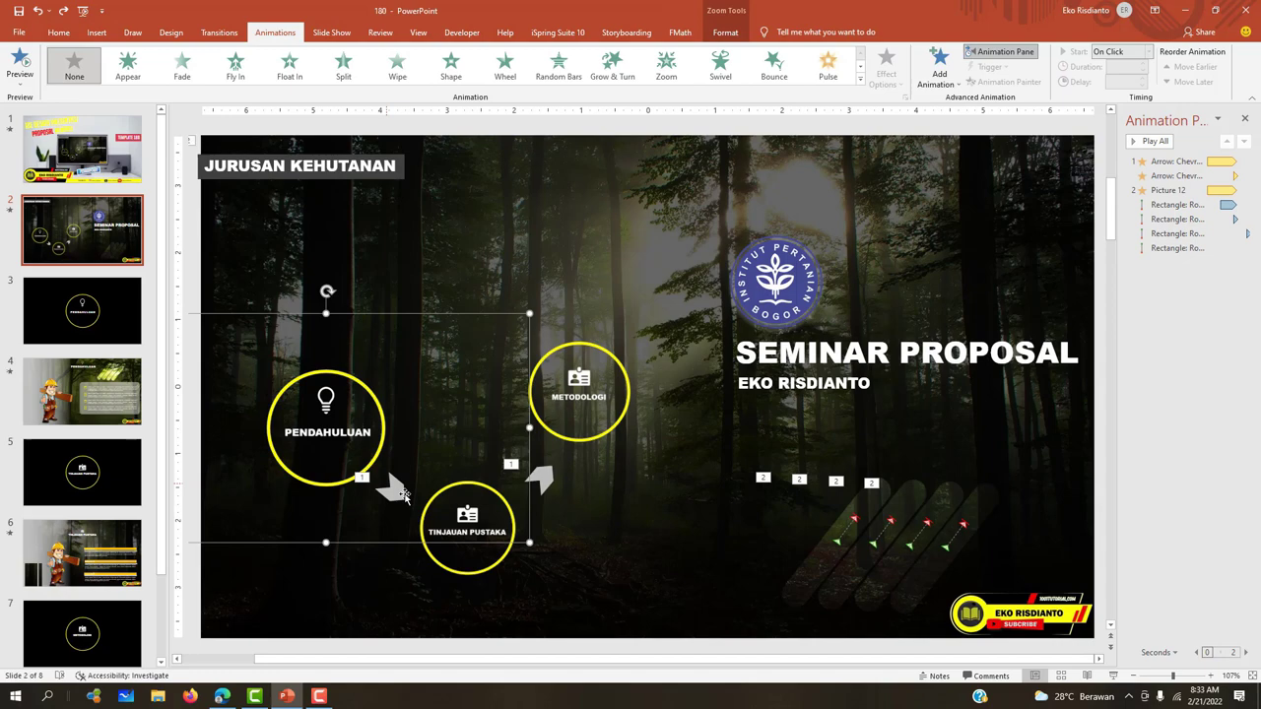
click(550, 479)
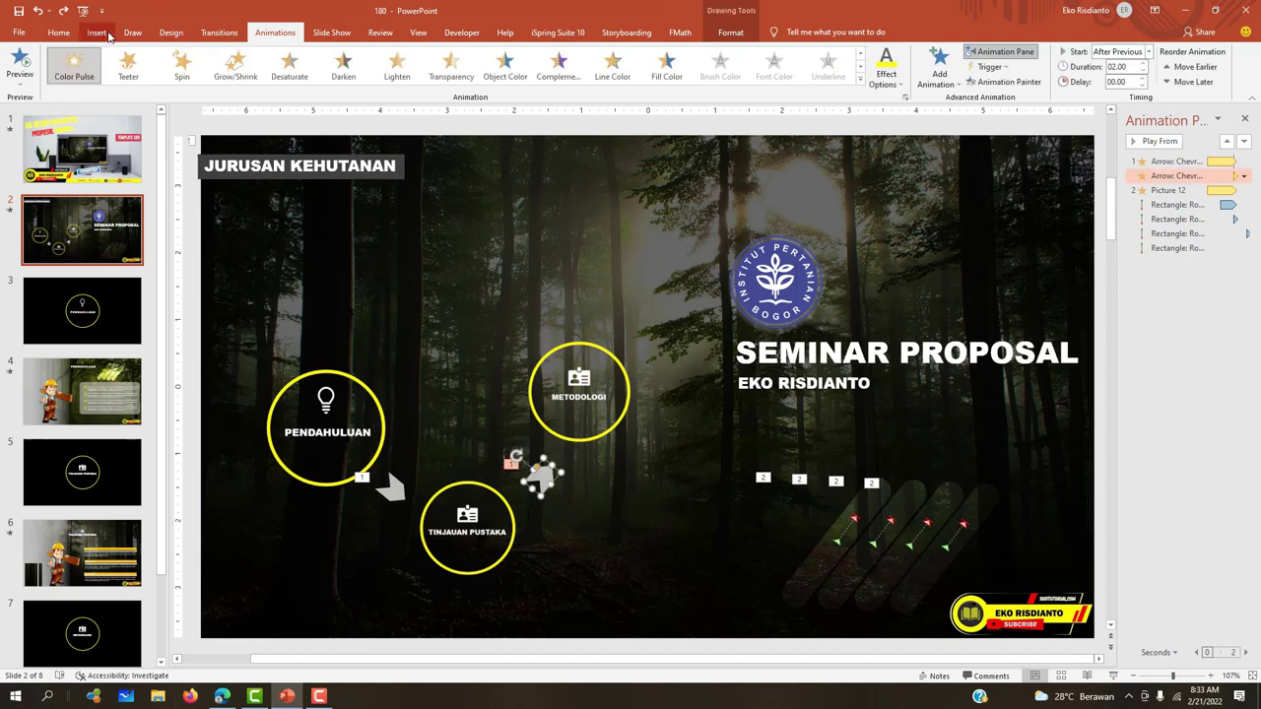
click(108, 32)
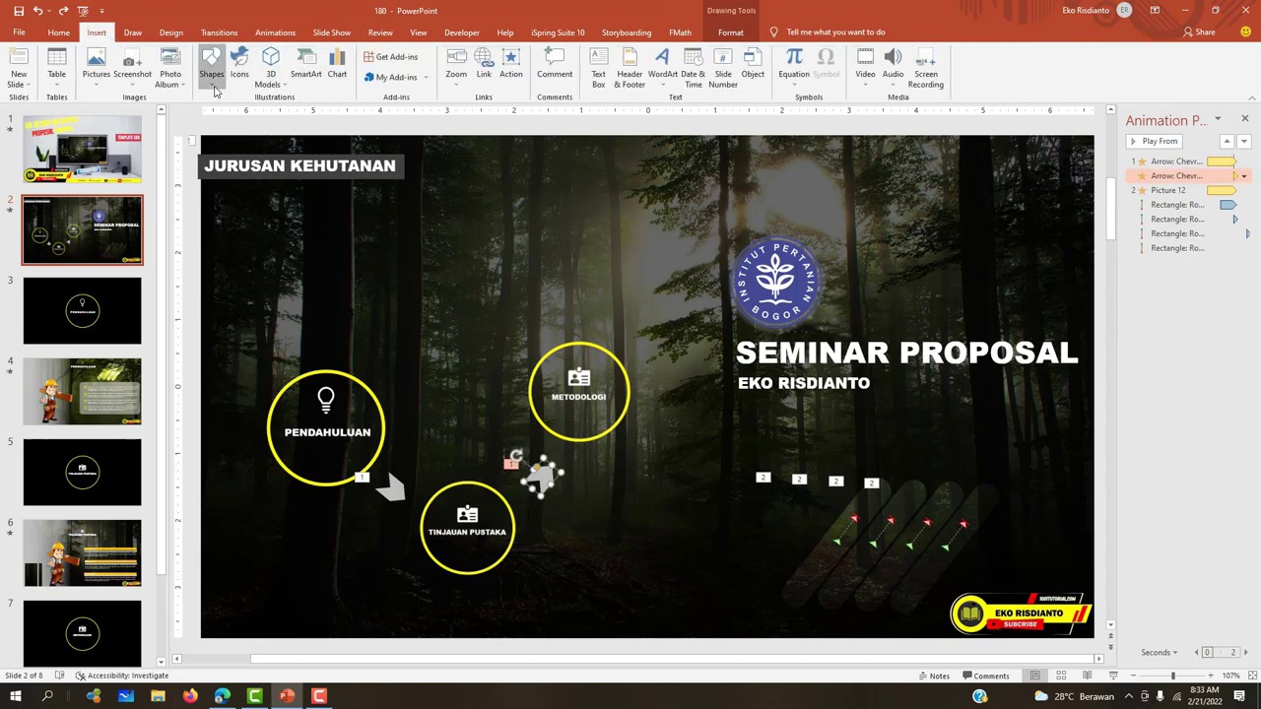
click(211, 67)
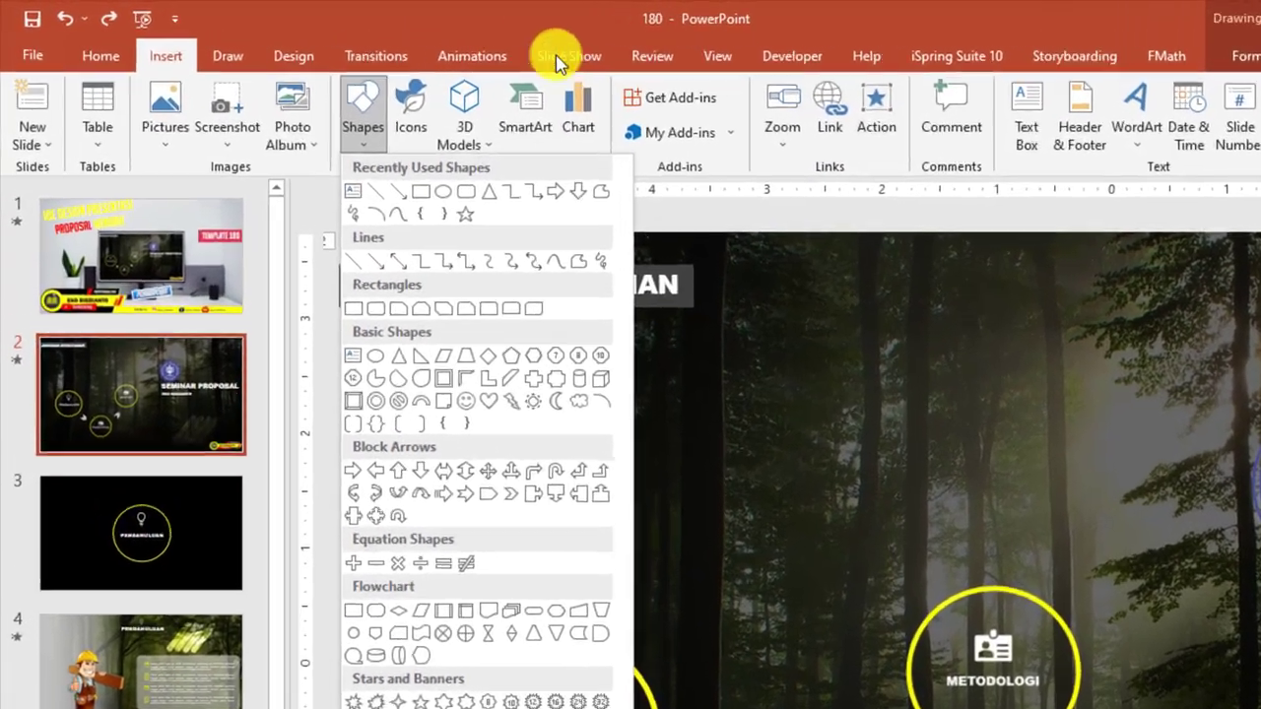
click(478, 57)
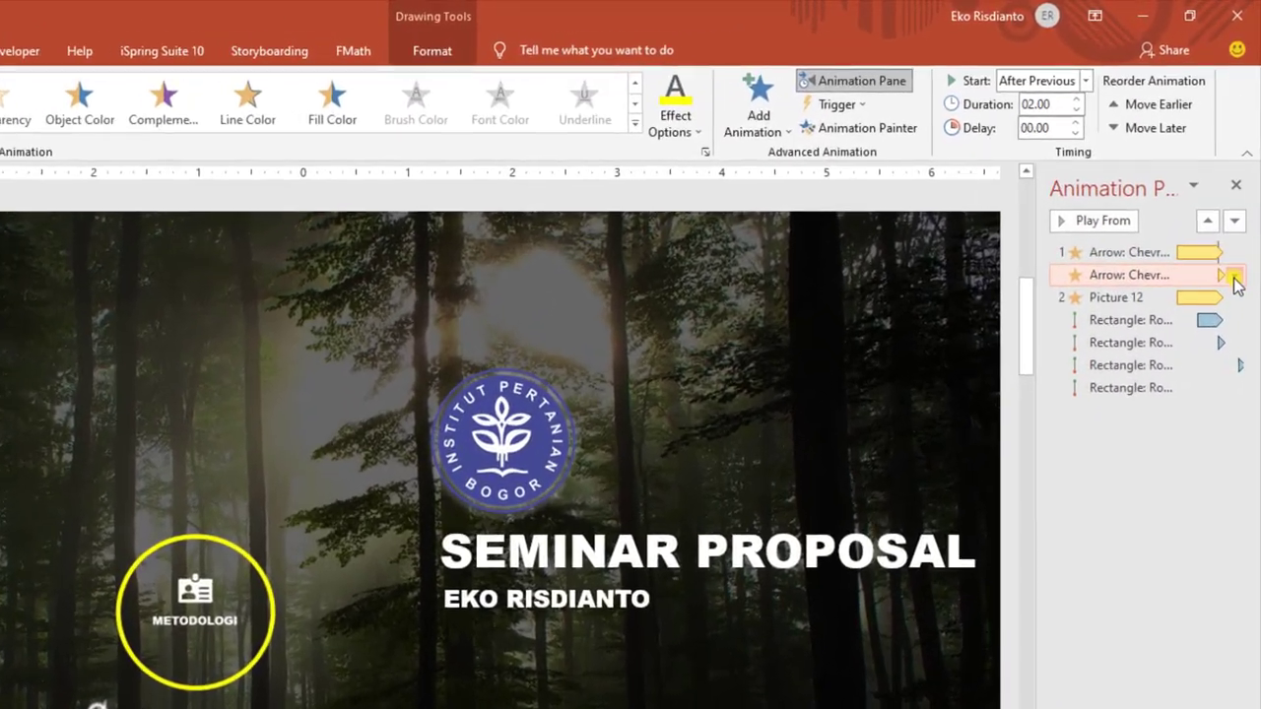
Review the second chevron's Color Pulse timing, closing it unchanged, then select the left chevron
click(1234, 279)
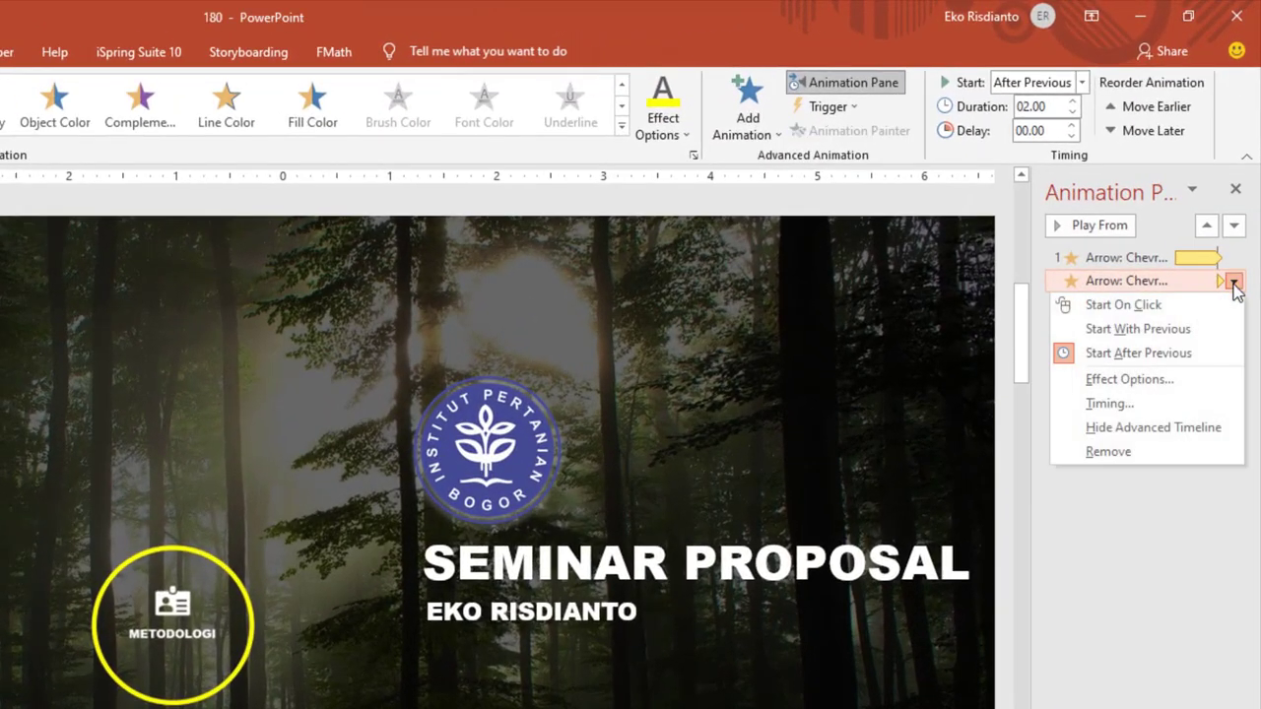
click(1109, 386)
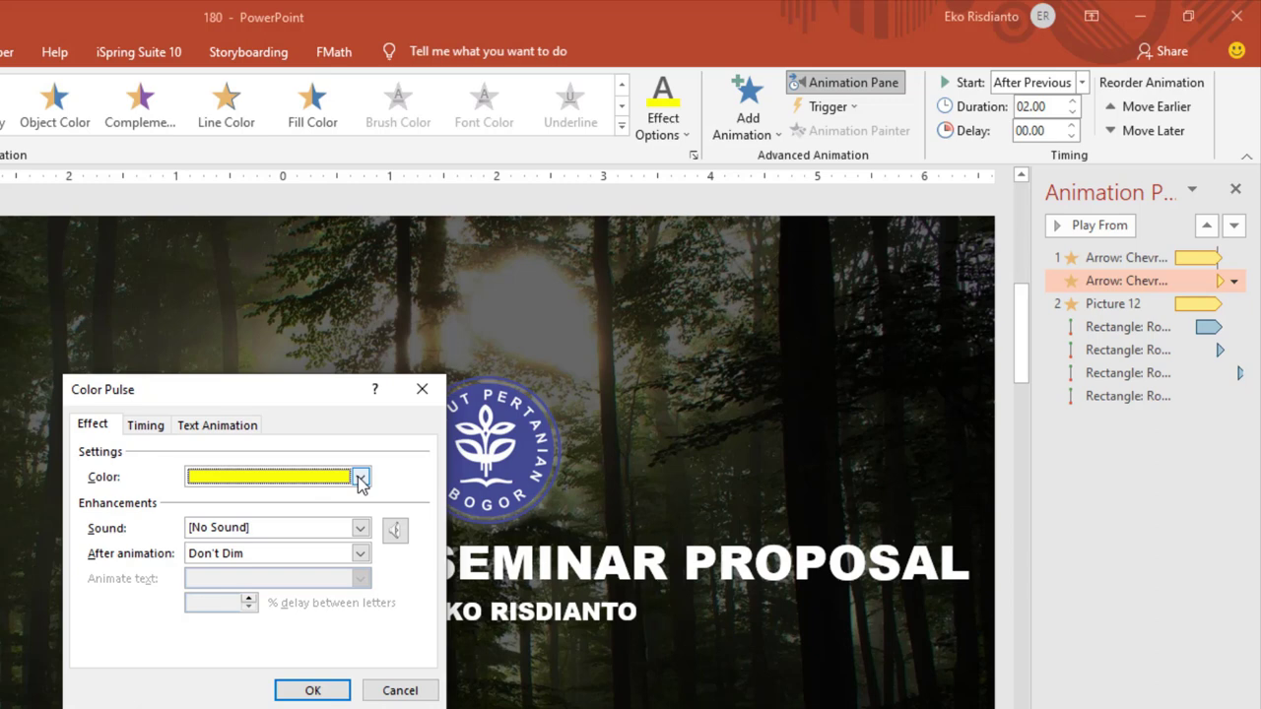
click(146, 425)
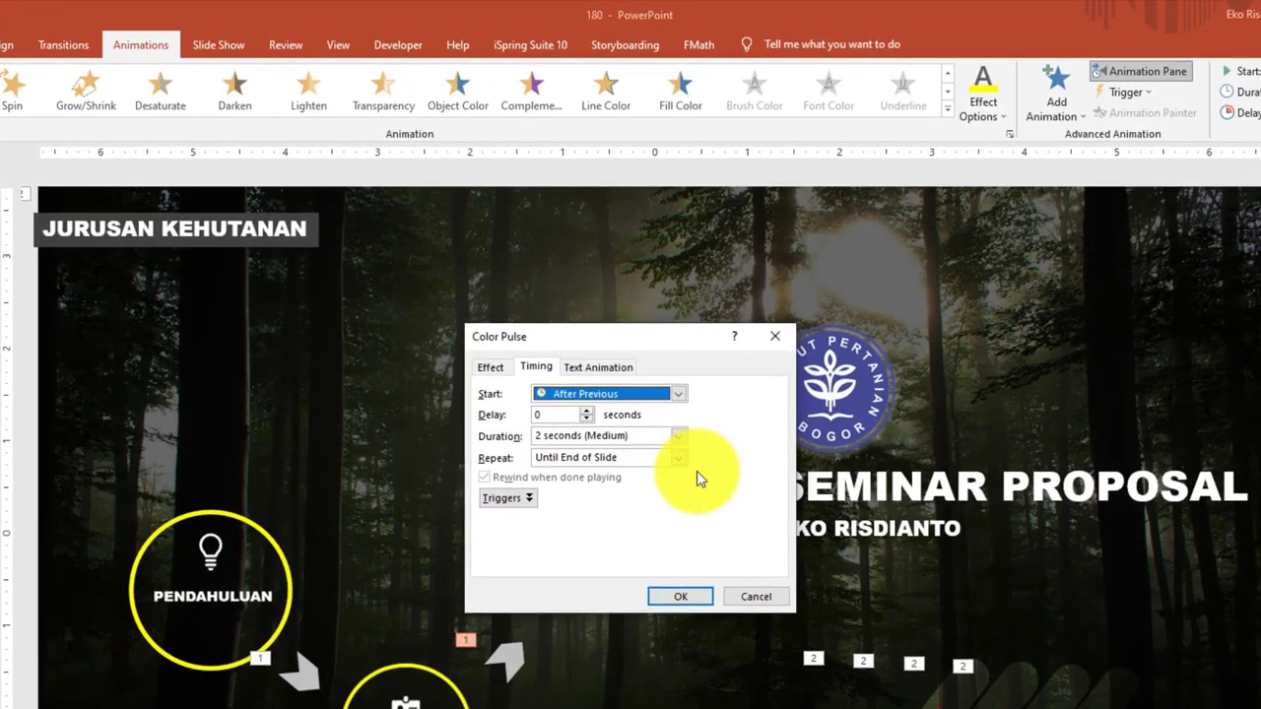
click(753, 597)
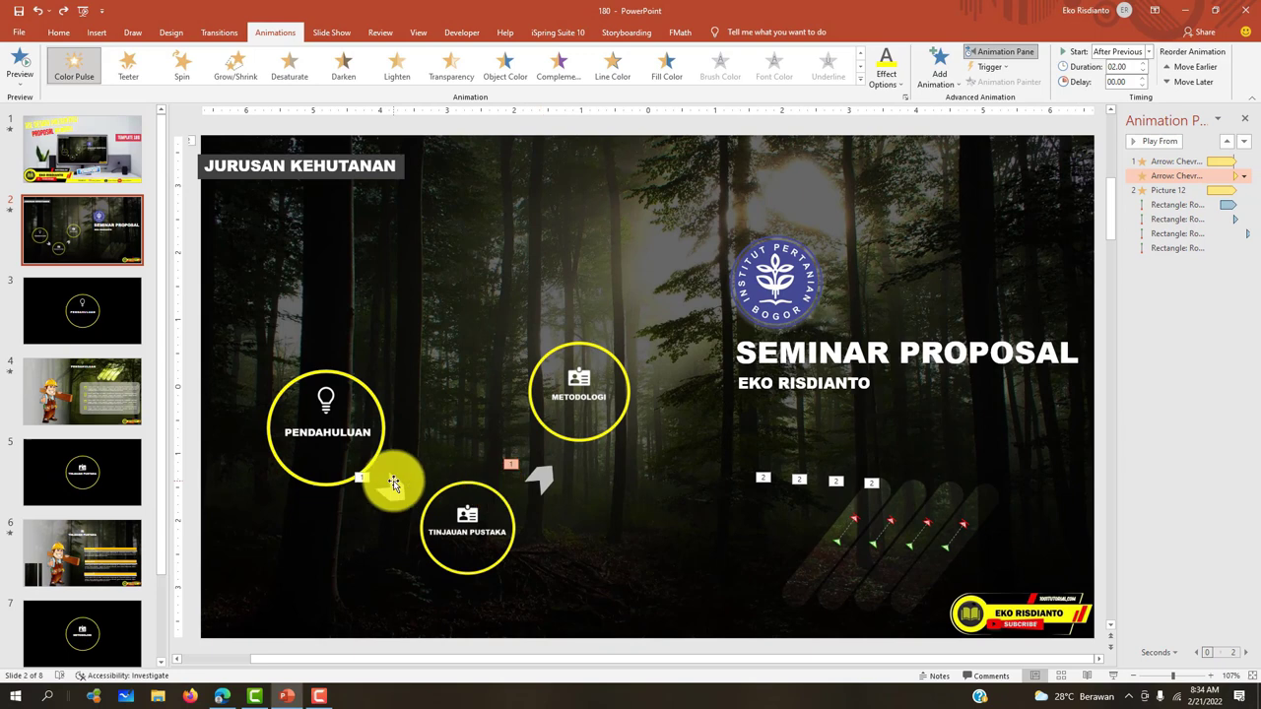
click(392, 485)
click(541, 480)
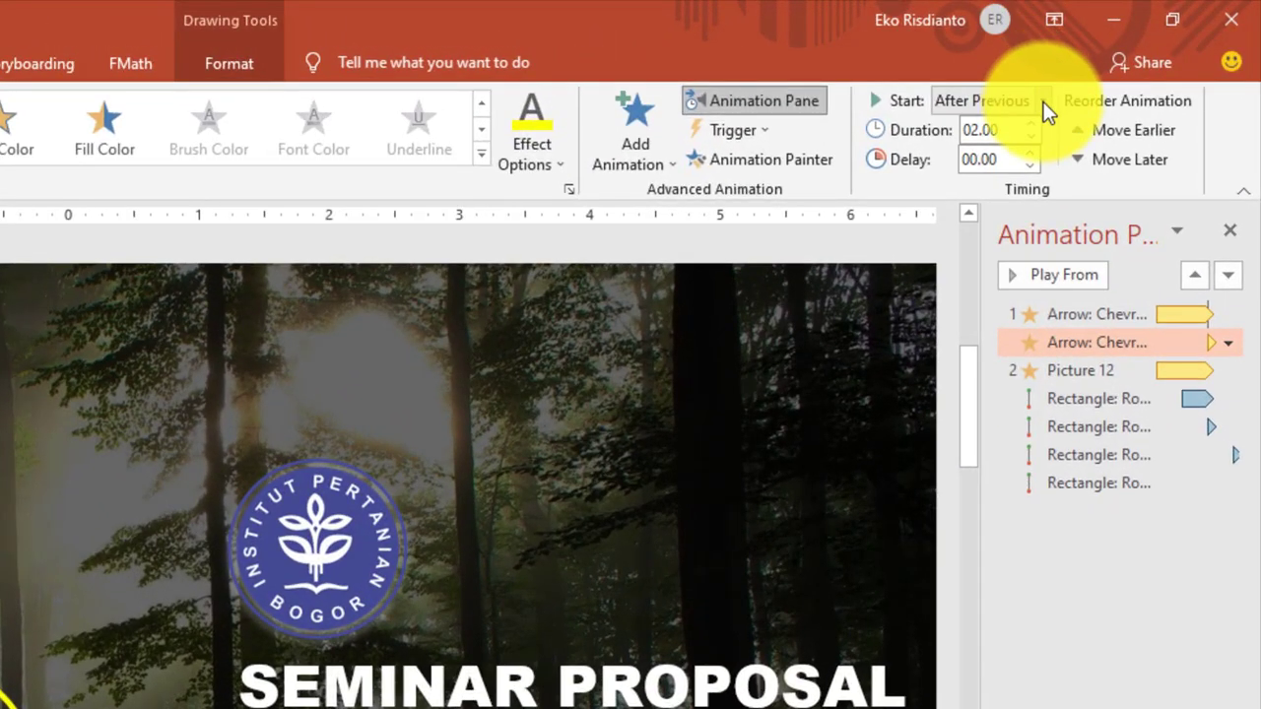
click(1042, 100)
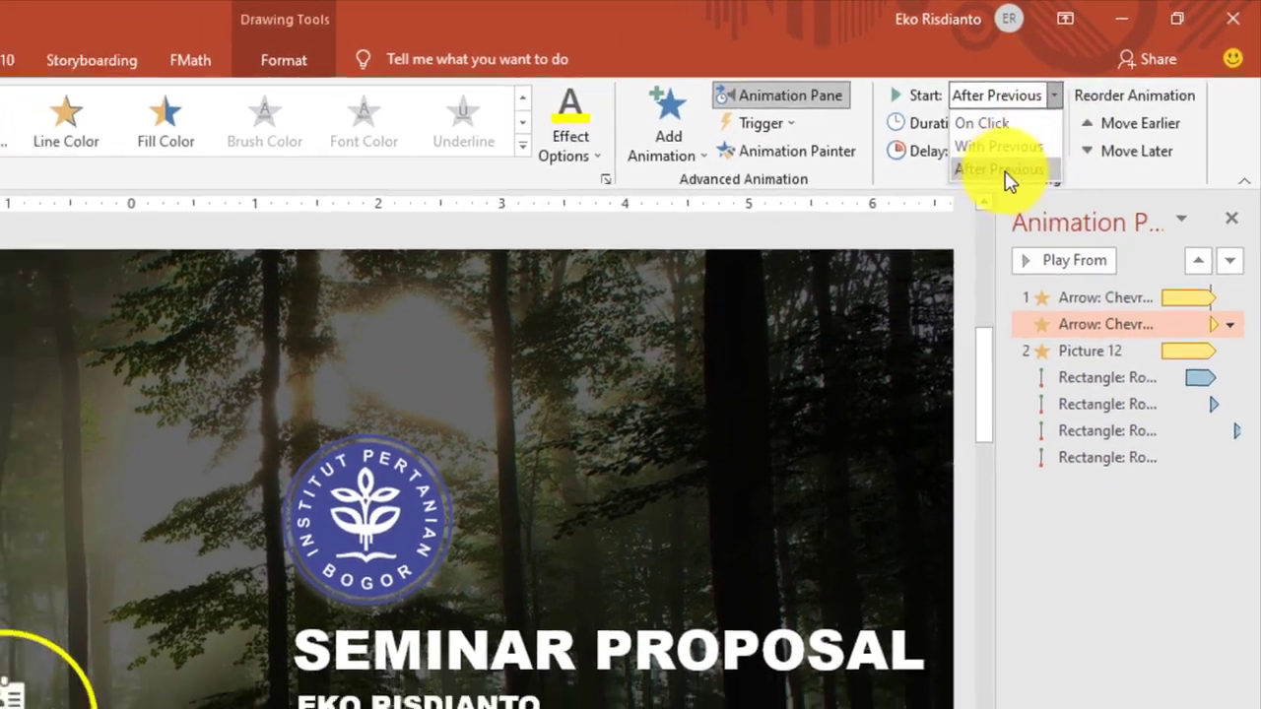
click(995, 178)
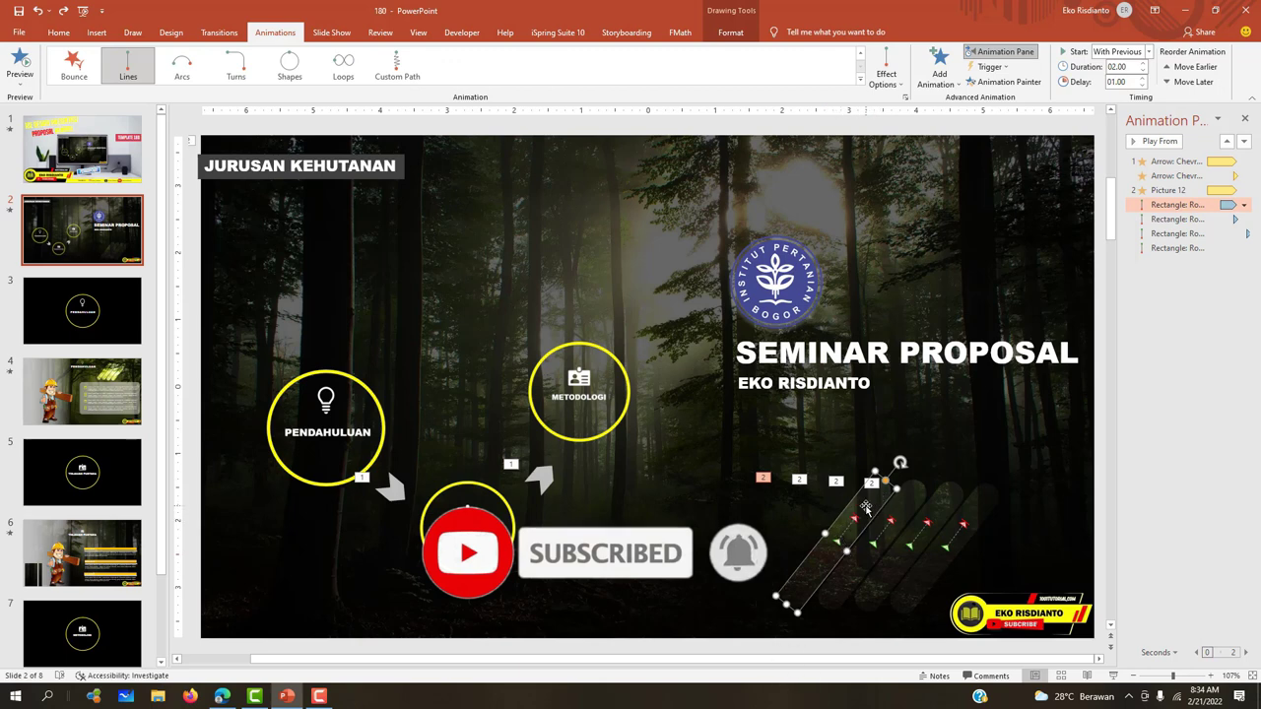
key(Tab)
key(Tab)
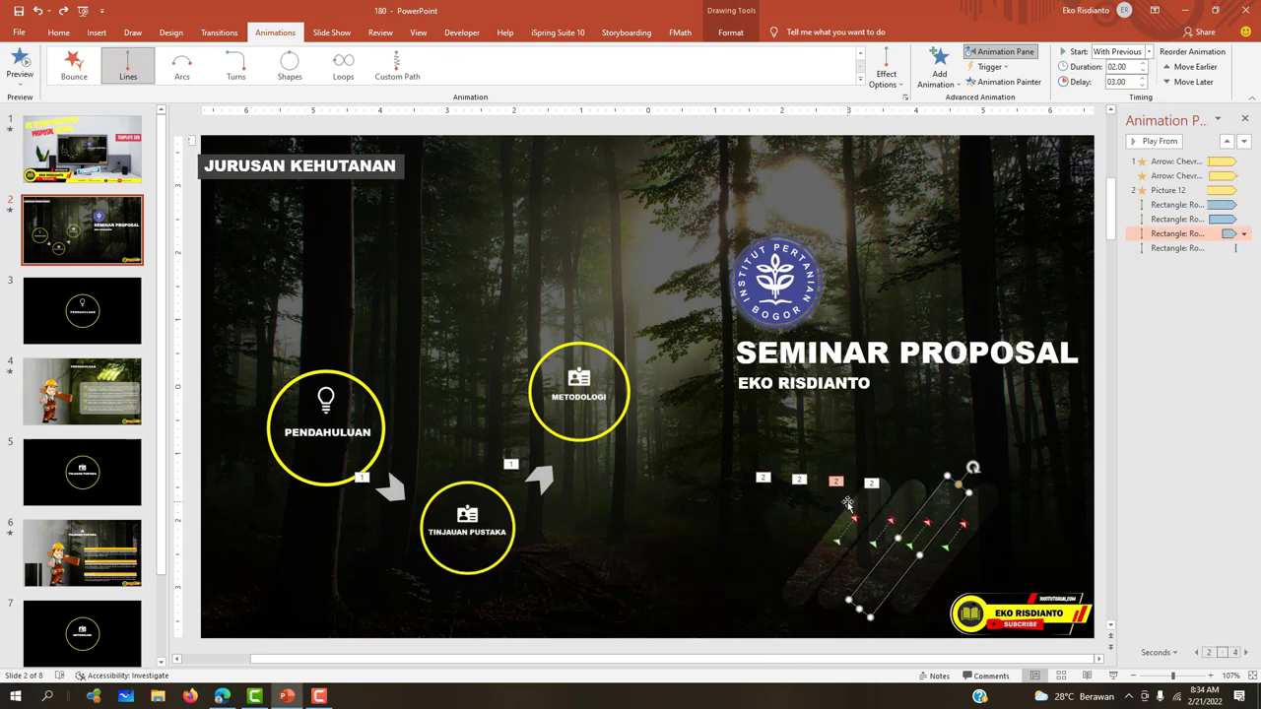
click(868, 504)
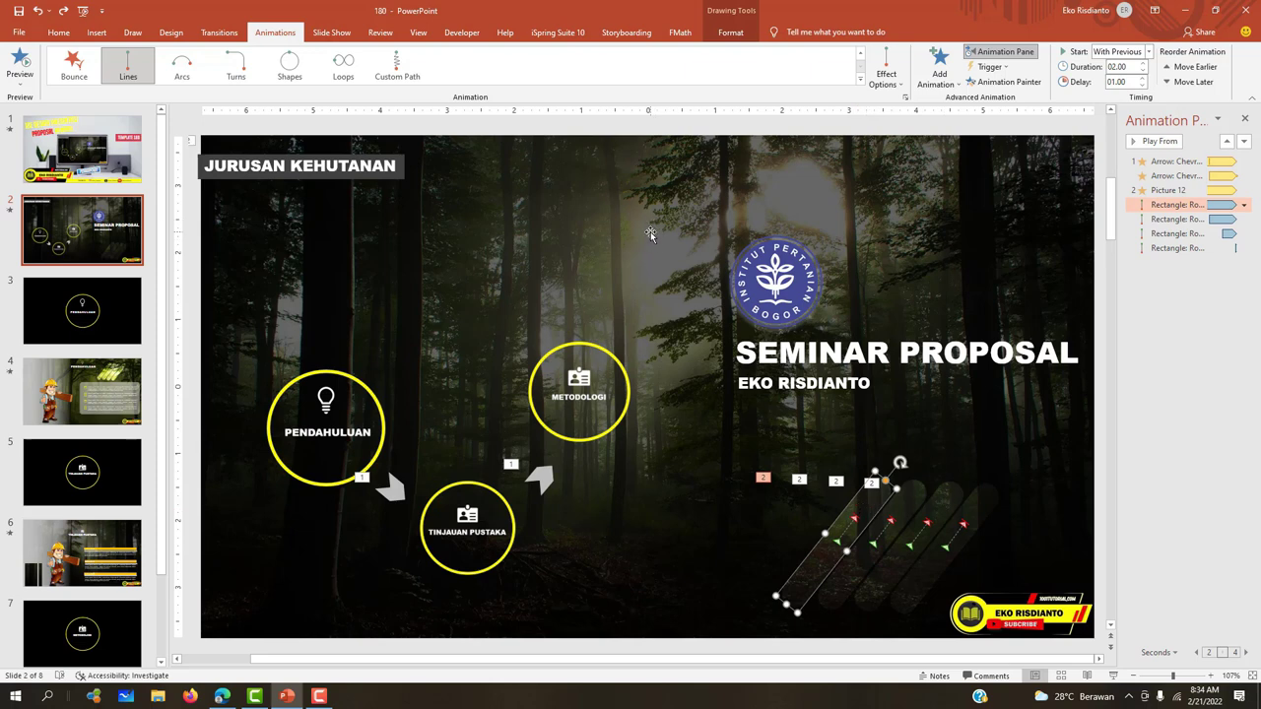
click(650, 234)
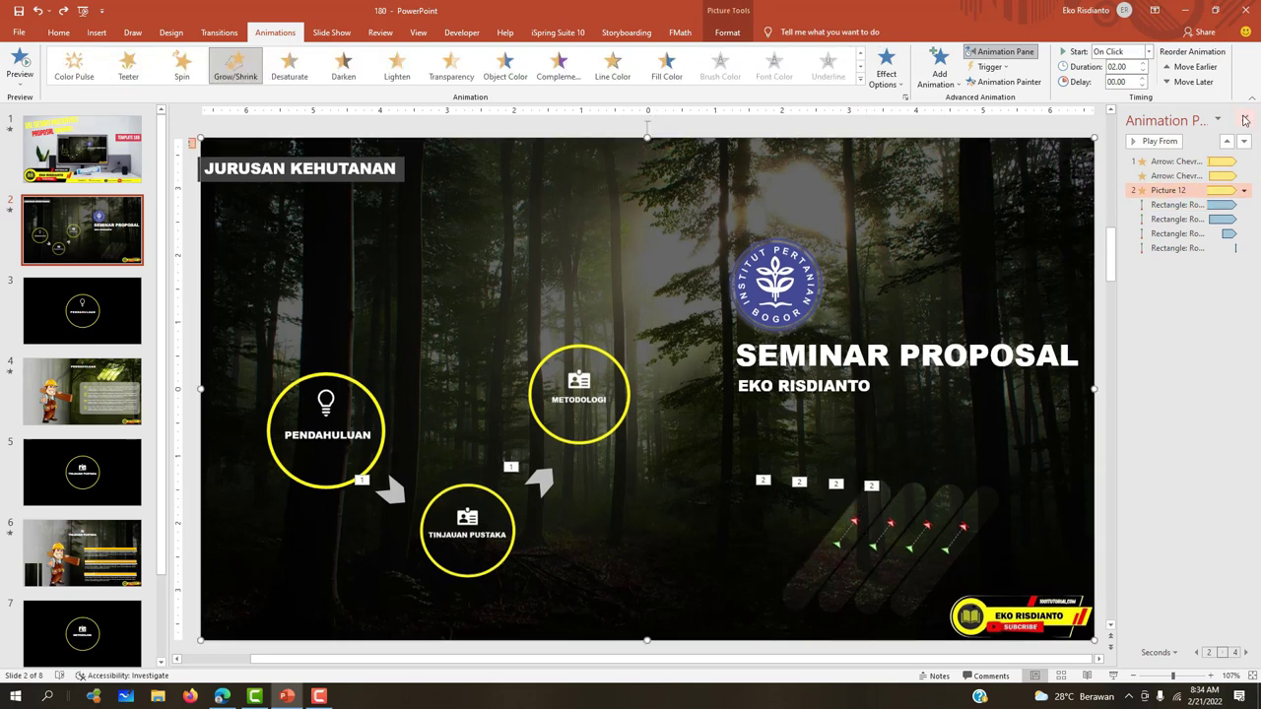
Show the background picture's Picture Corrections (brightness -60%) and realign the picture with the slide
right_click(942, 196)
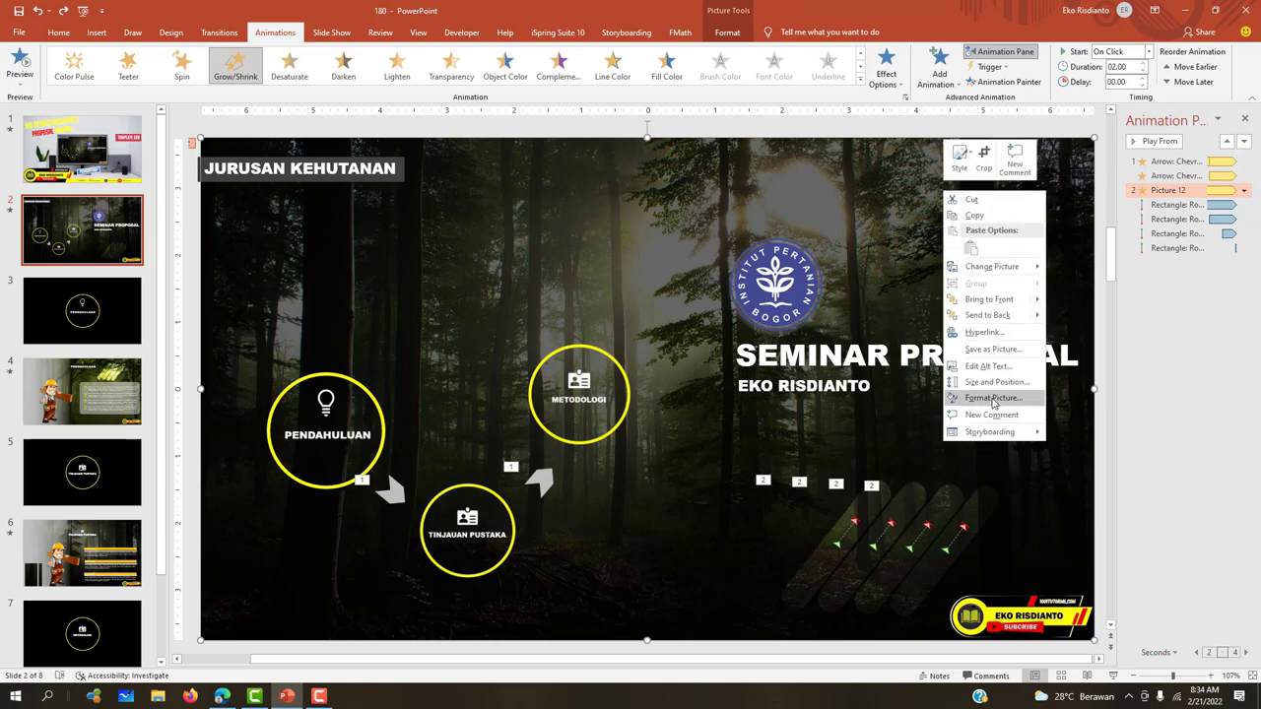
click(993, 398)
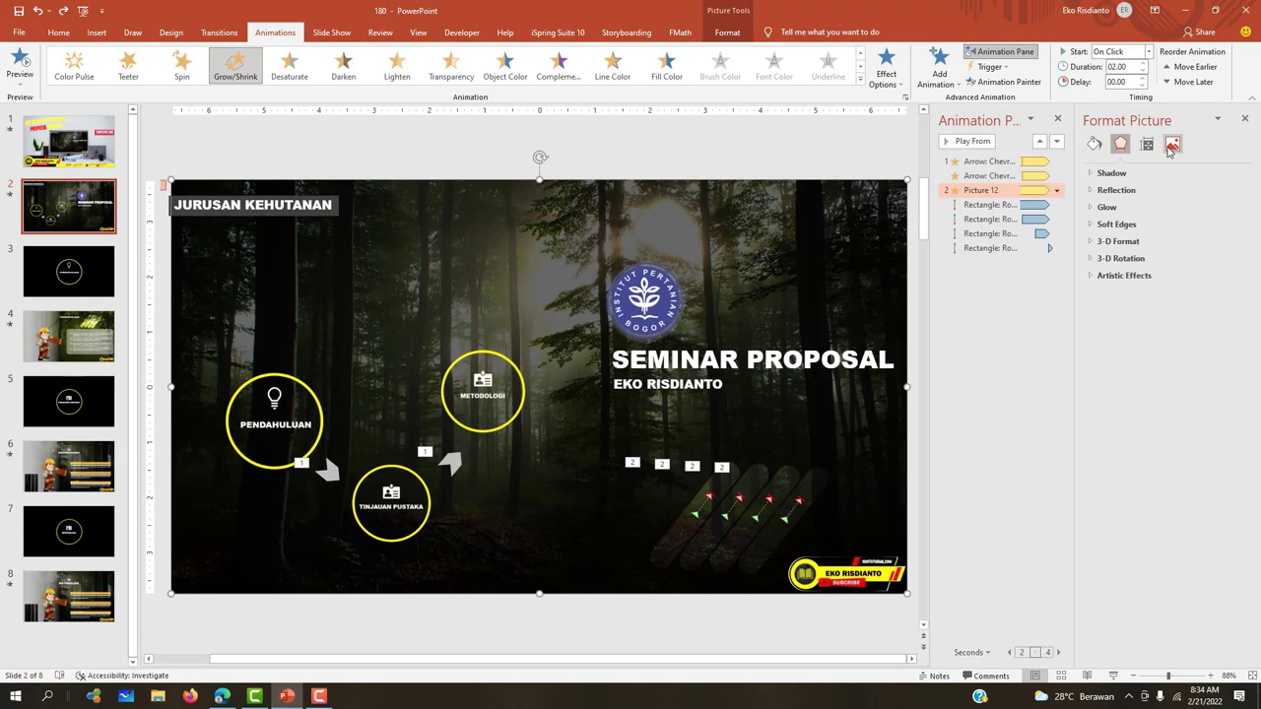
click(1171, 145)
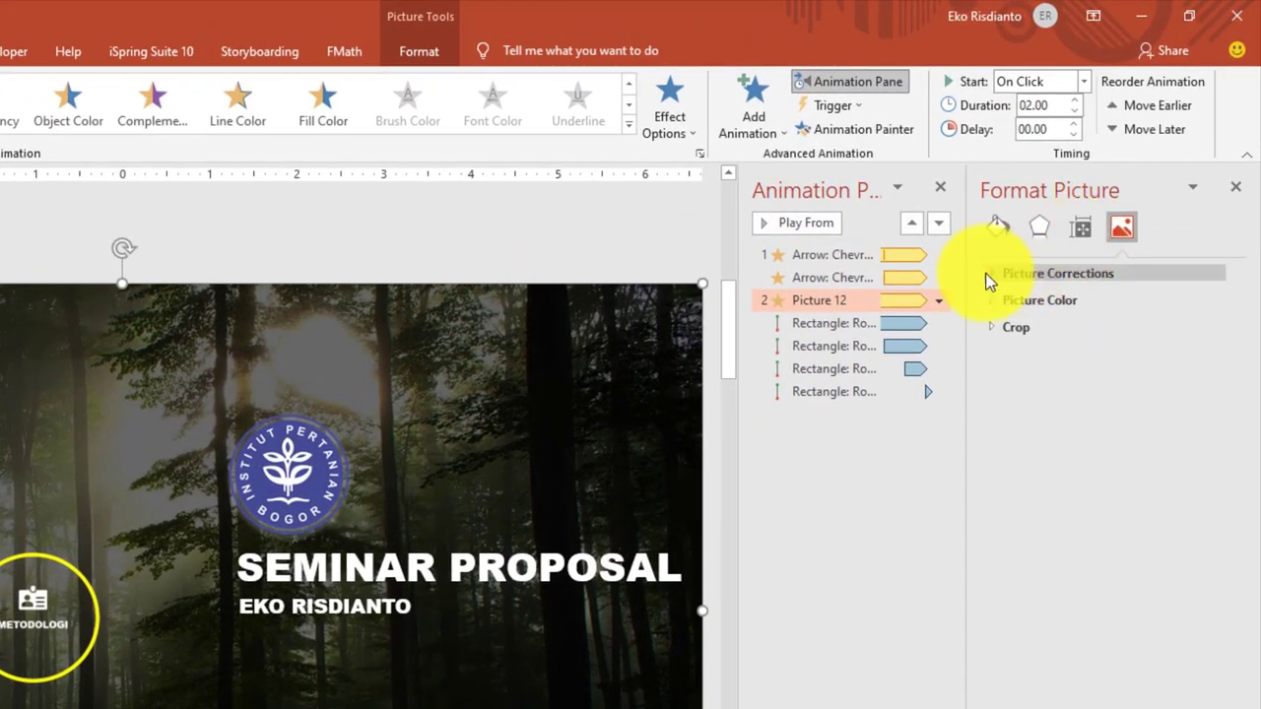
click(995, 273)
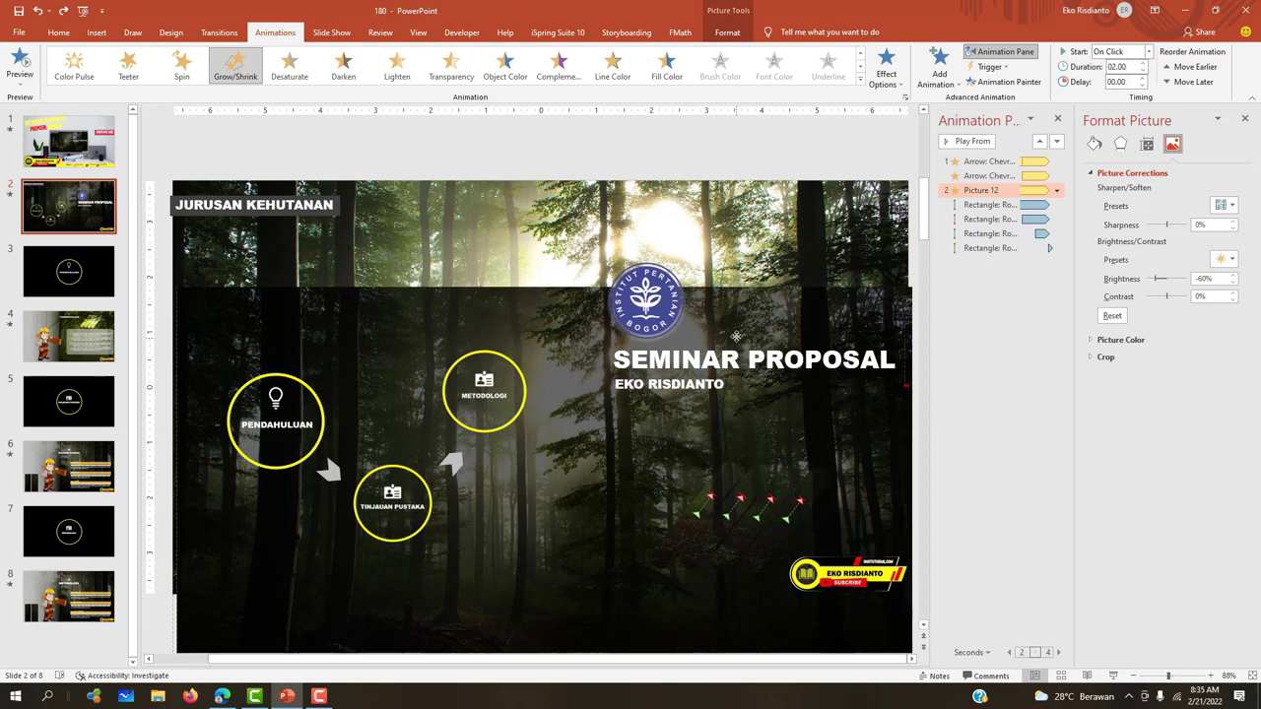
scroll(545, 190, down, 1)
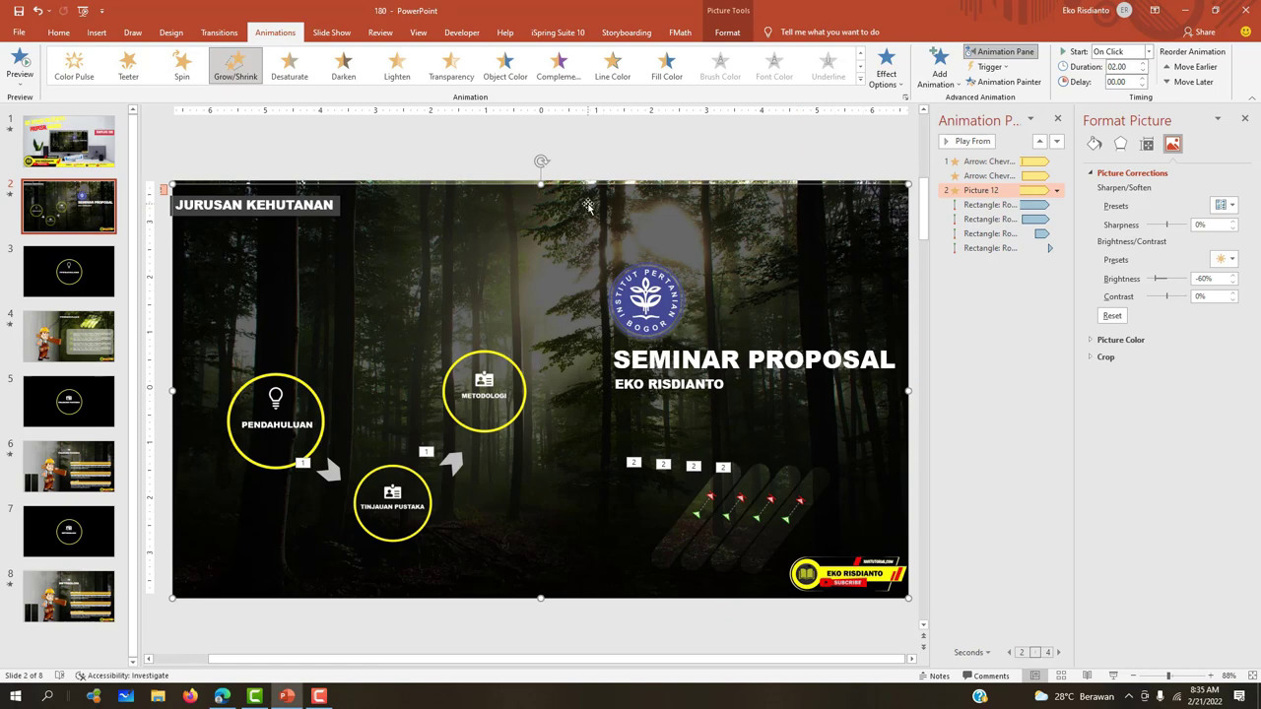
drag(588, 205, 586, 197)
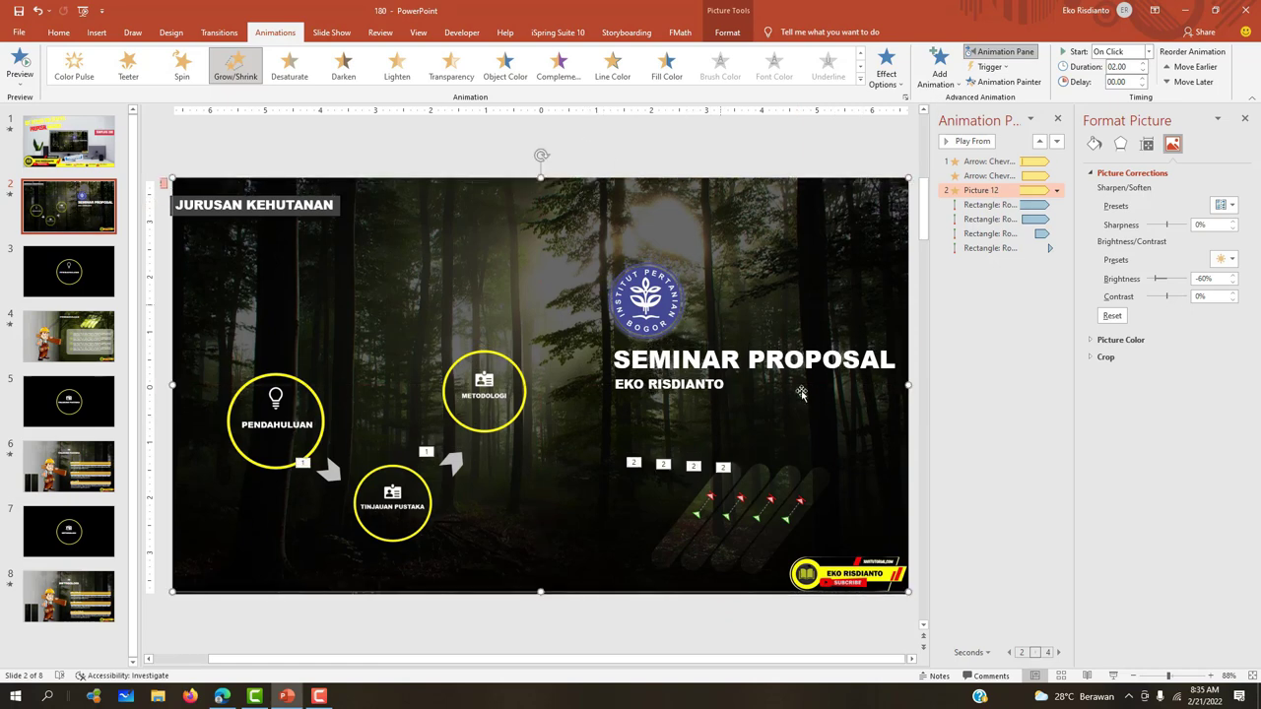
click(721, 484)
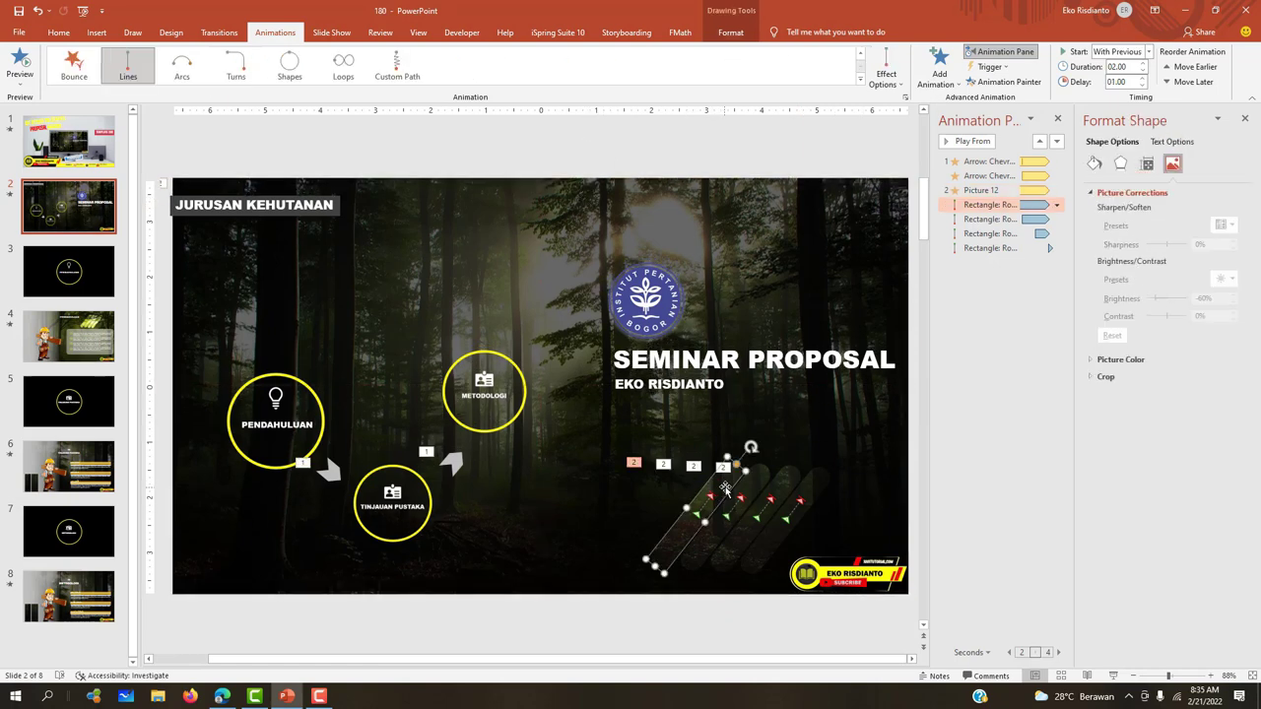
Draw a wide rounded rectangle with fully rounded ends on the menu slide
click(96, 32)
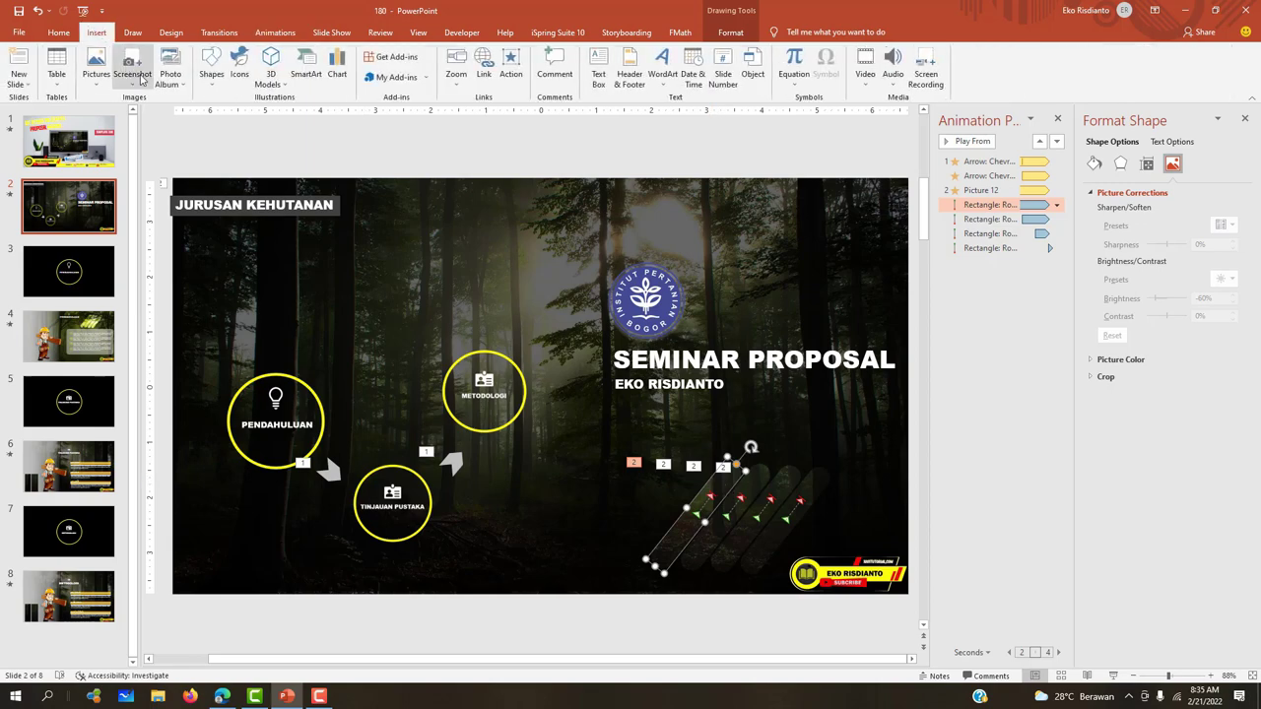
click(214, 89)
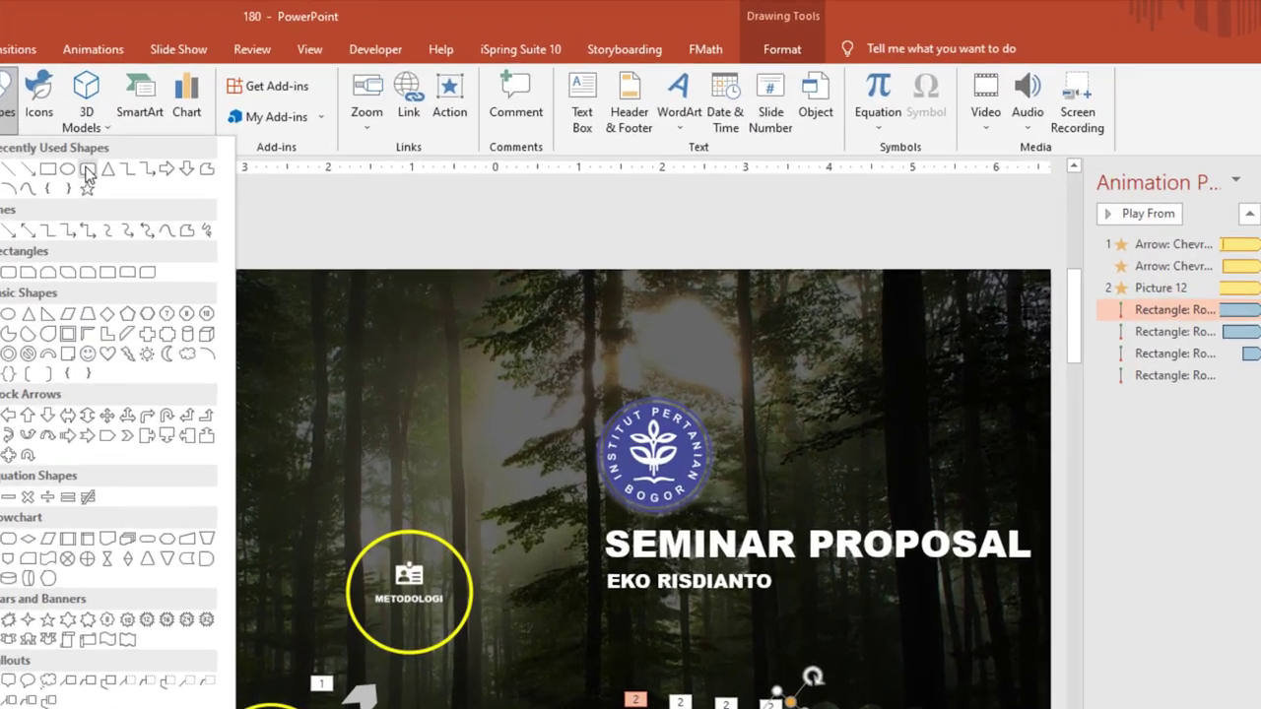
click(206, 174)
drag(547, 420, 800, 435)
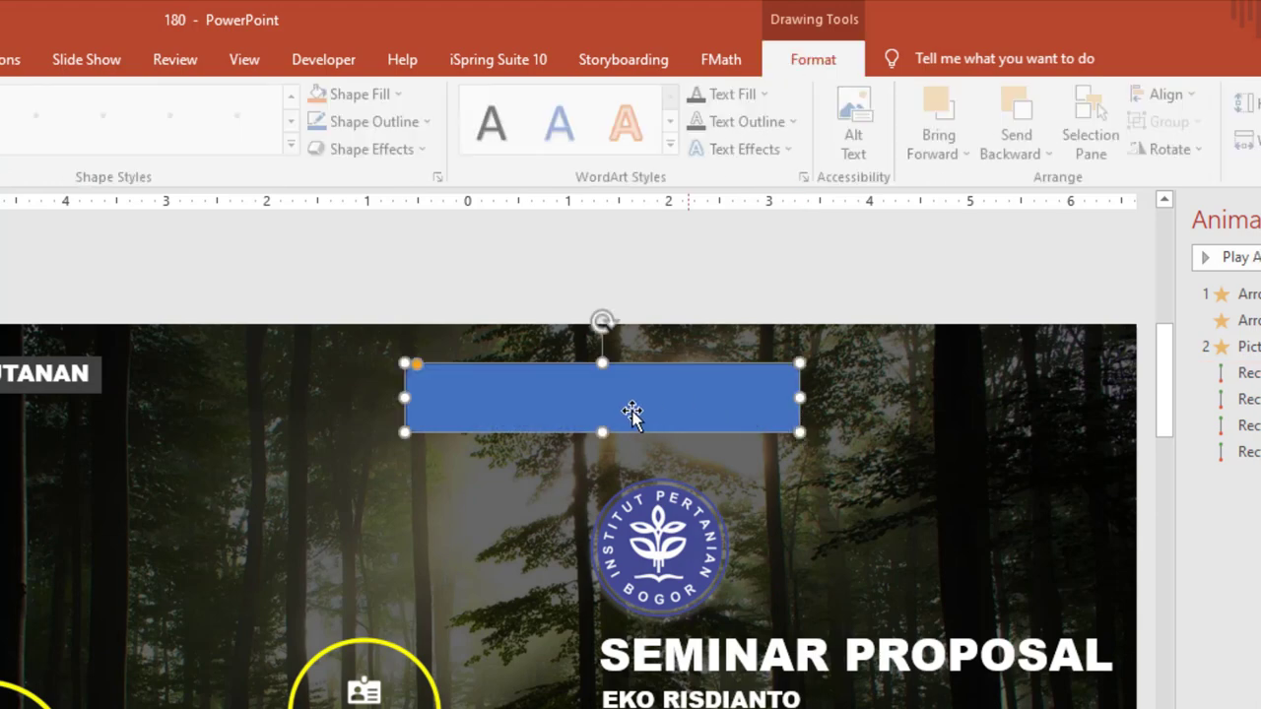
drag(412, 360, 435, 363)
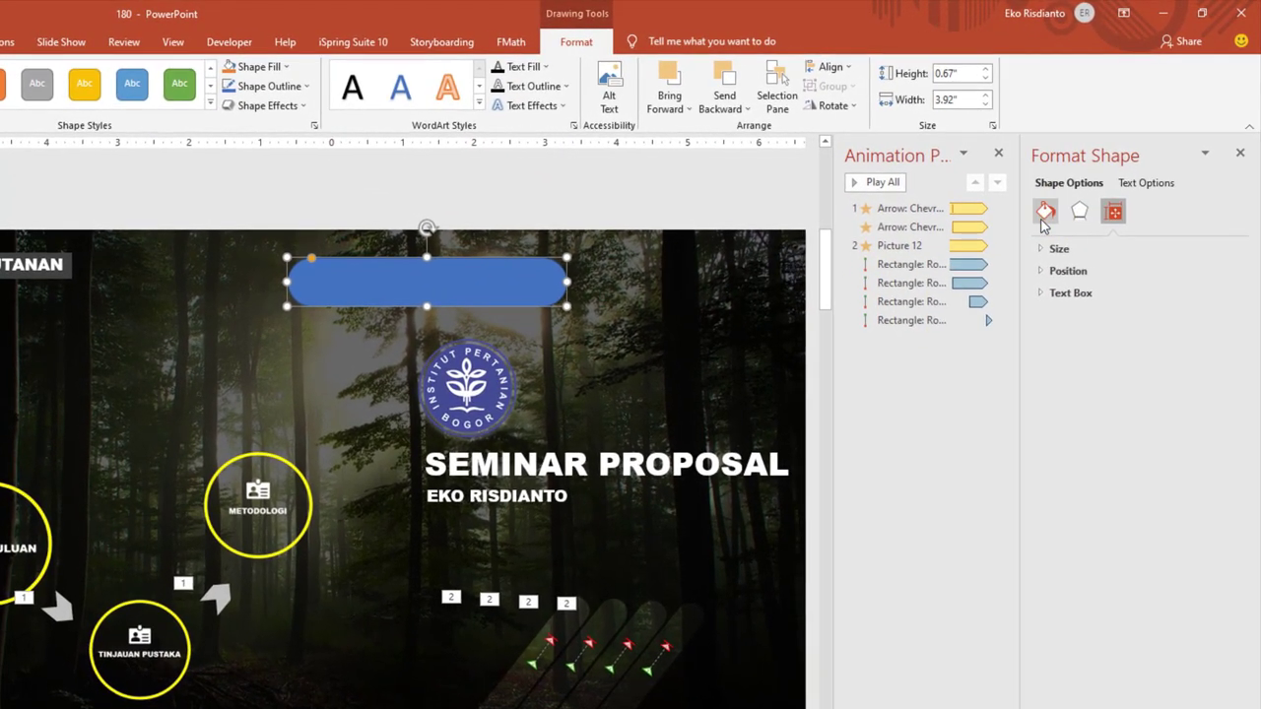
Fill the 0.67" × 3.92" bar with slide background and place it top right above the logo
click(1044, 212)
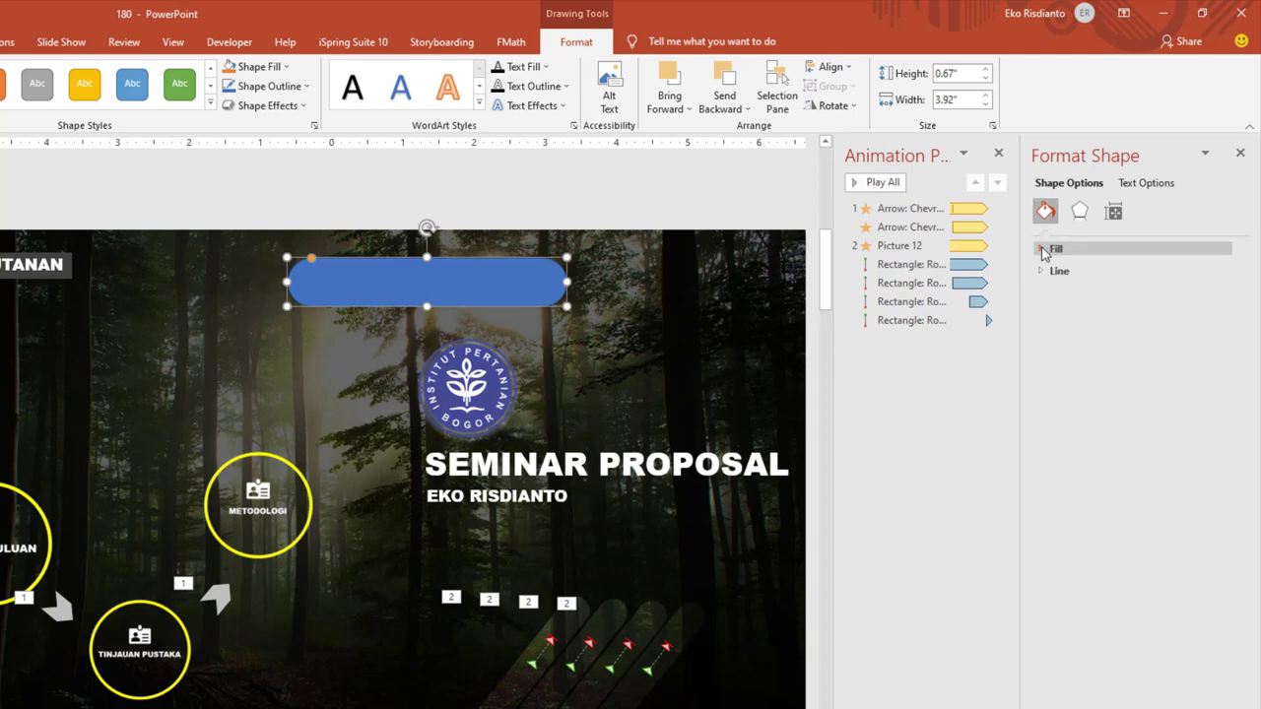
click(1052, 248)
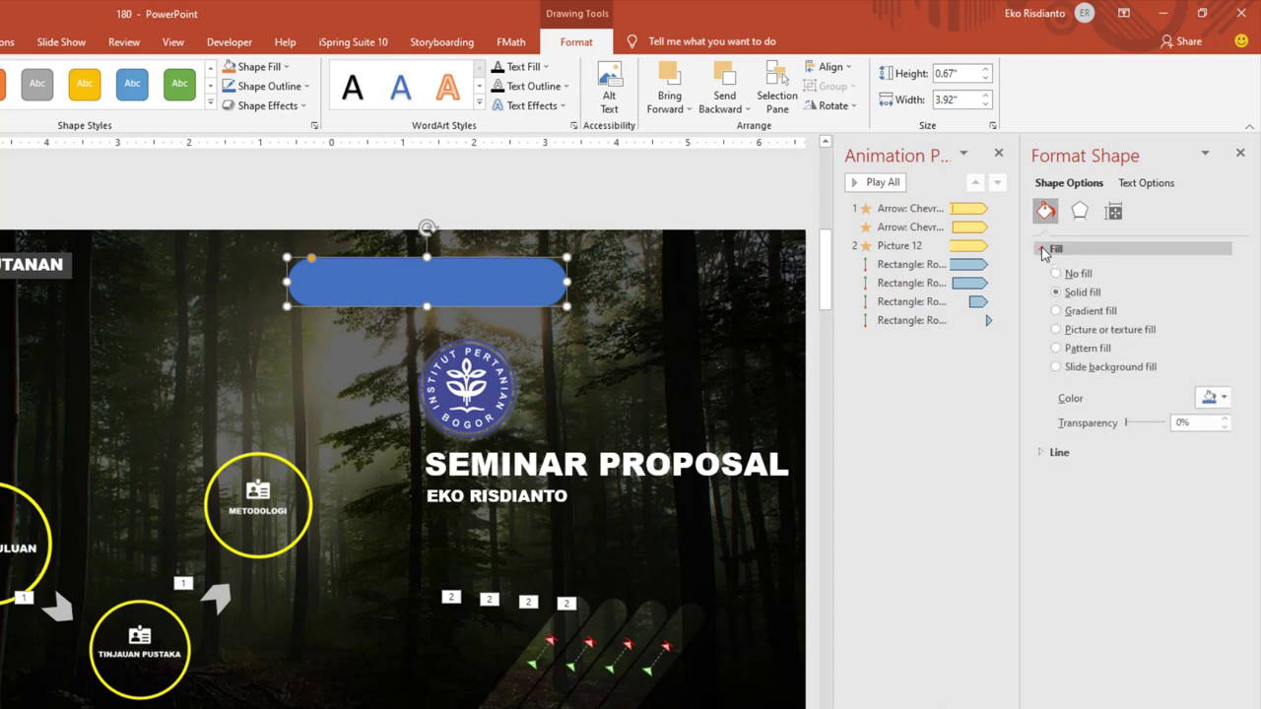
click(1058, 368)
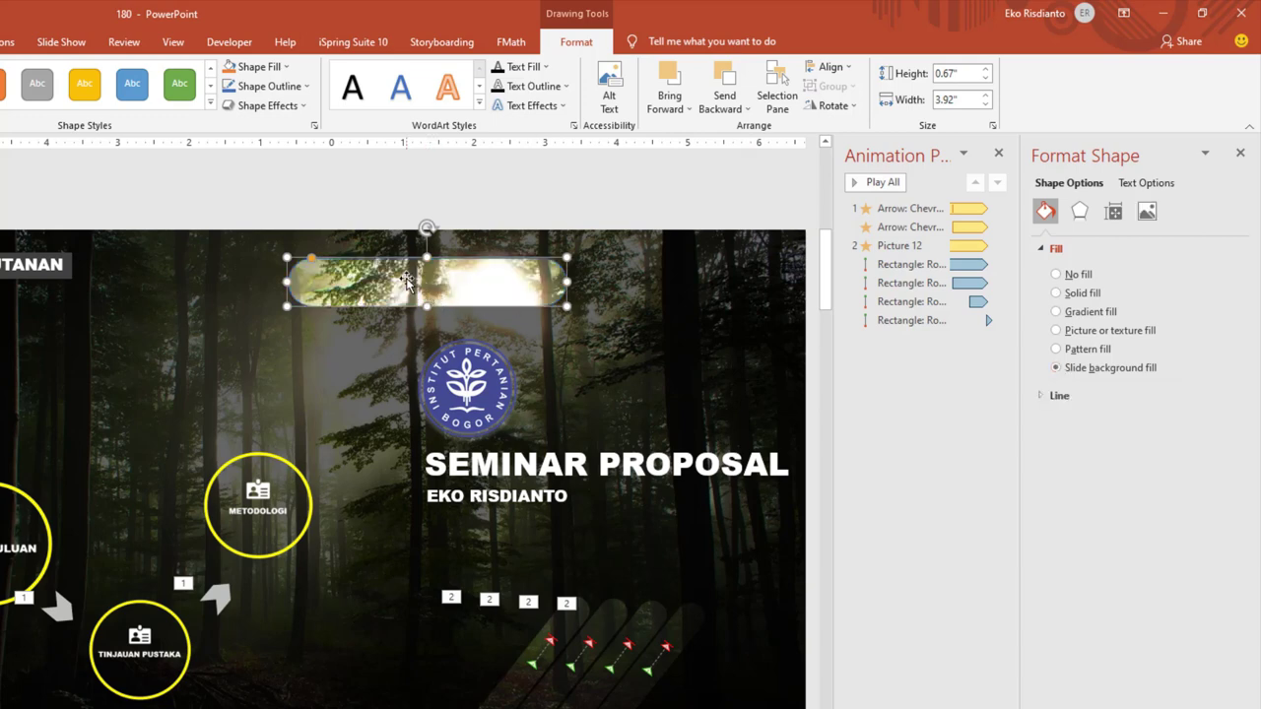
drag(404, 281, 128, 337)
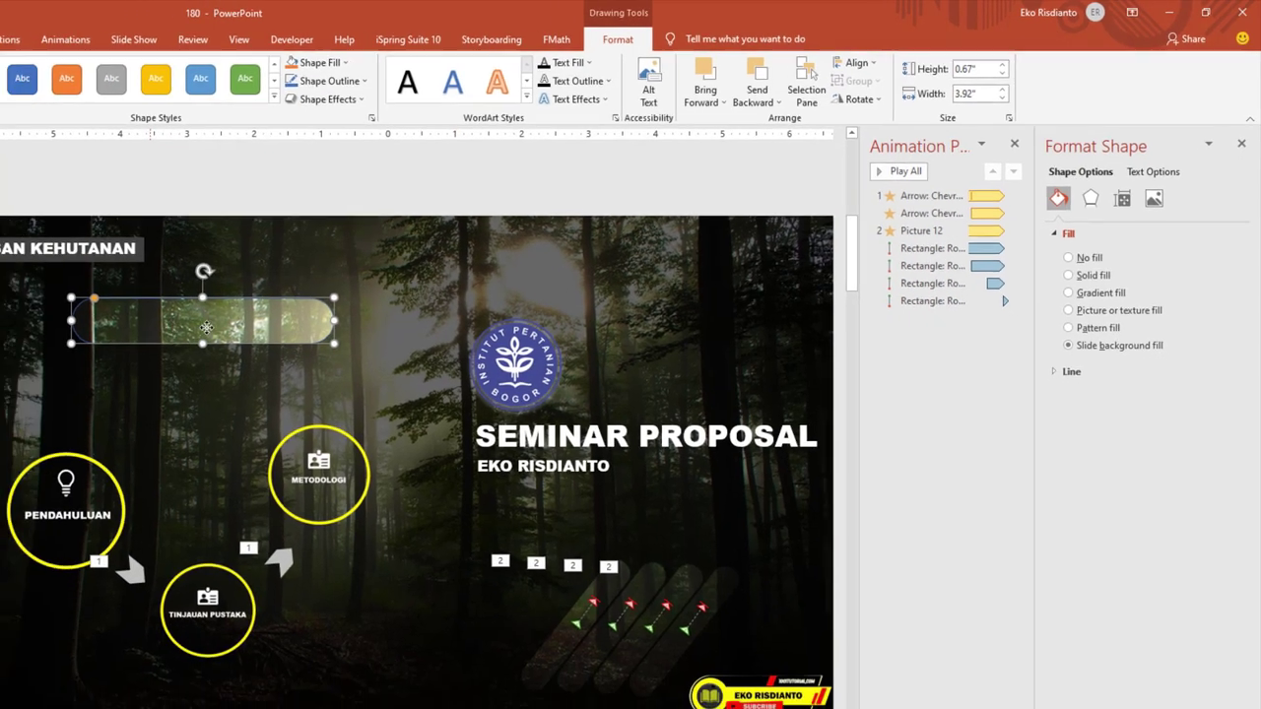
drag(128, 337, 696, 233)
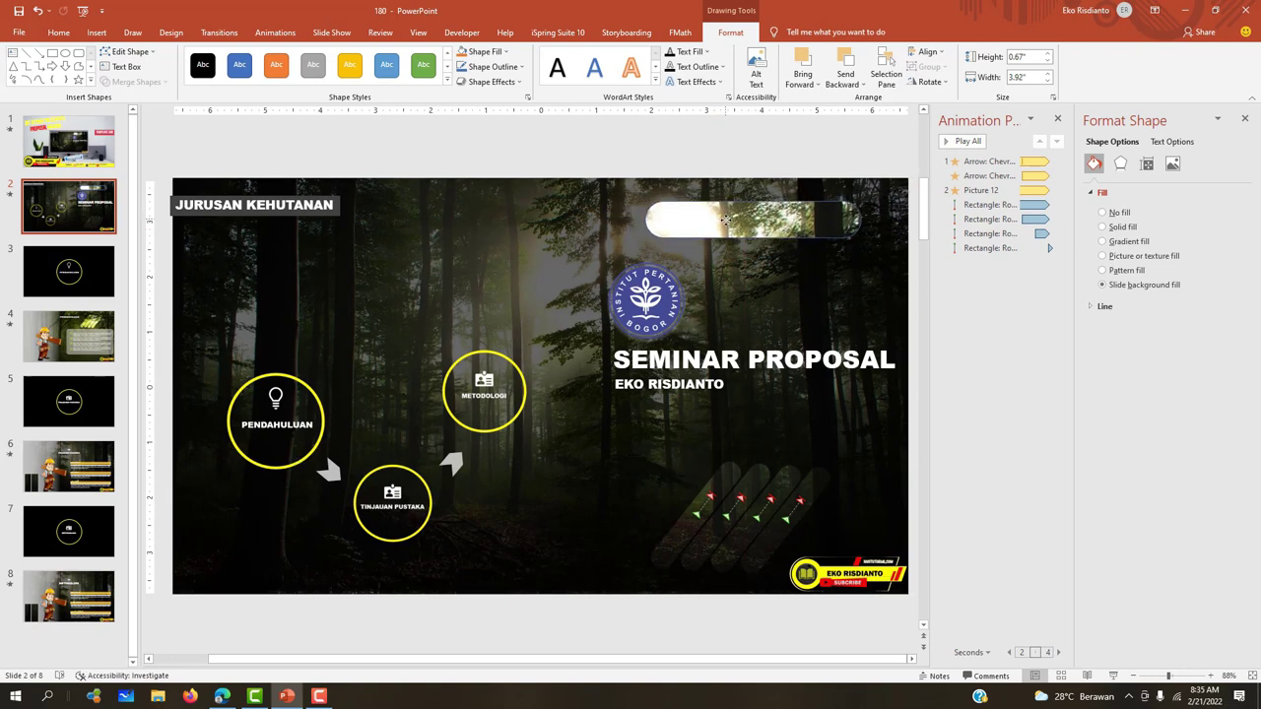
drag(712, 228, 722, 248)
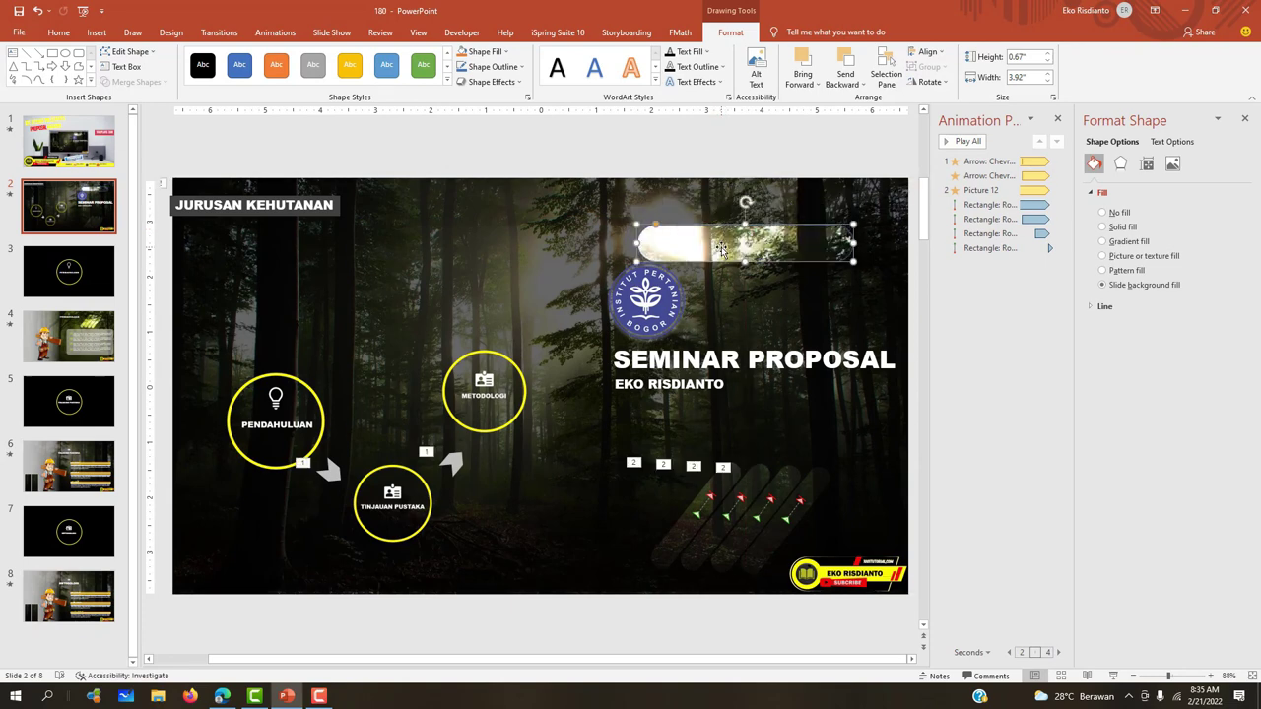
Extend the first diagonal stripe's Lines motion path to a new endpoint
key(Escape)
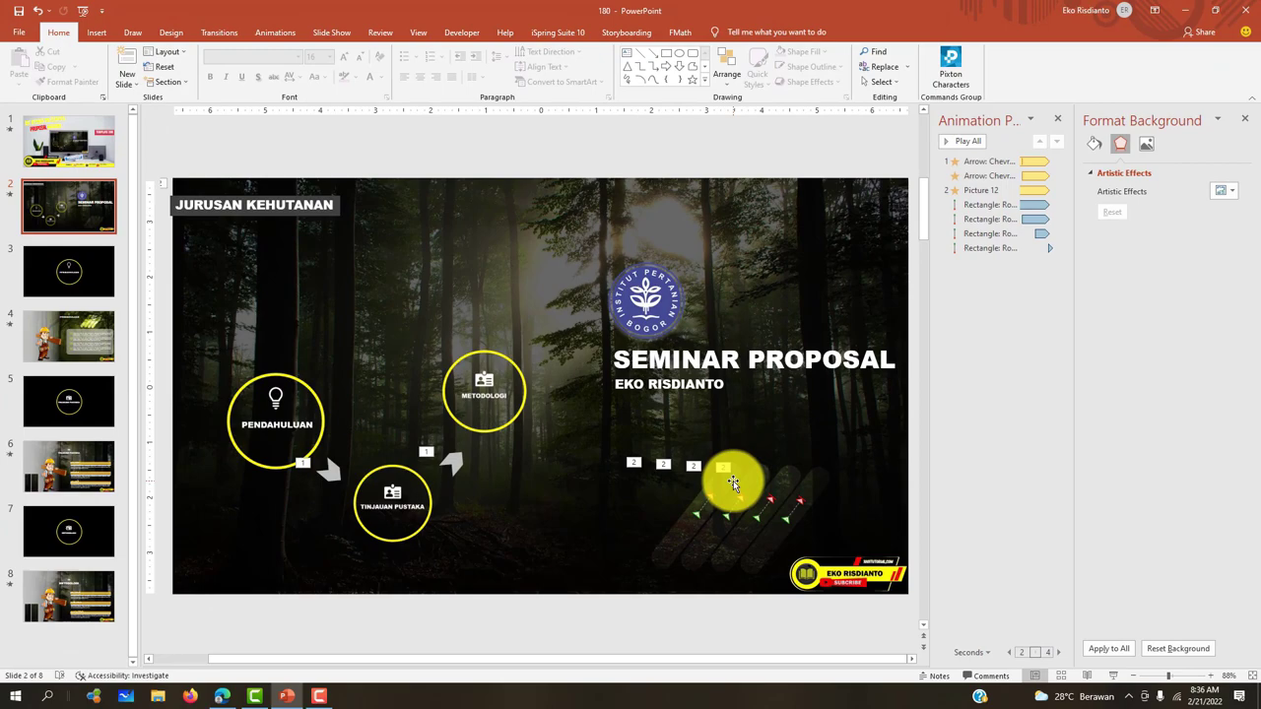
click(733, 480)
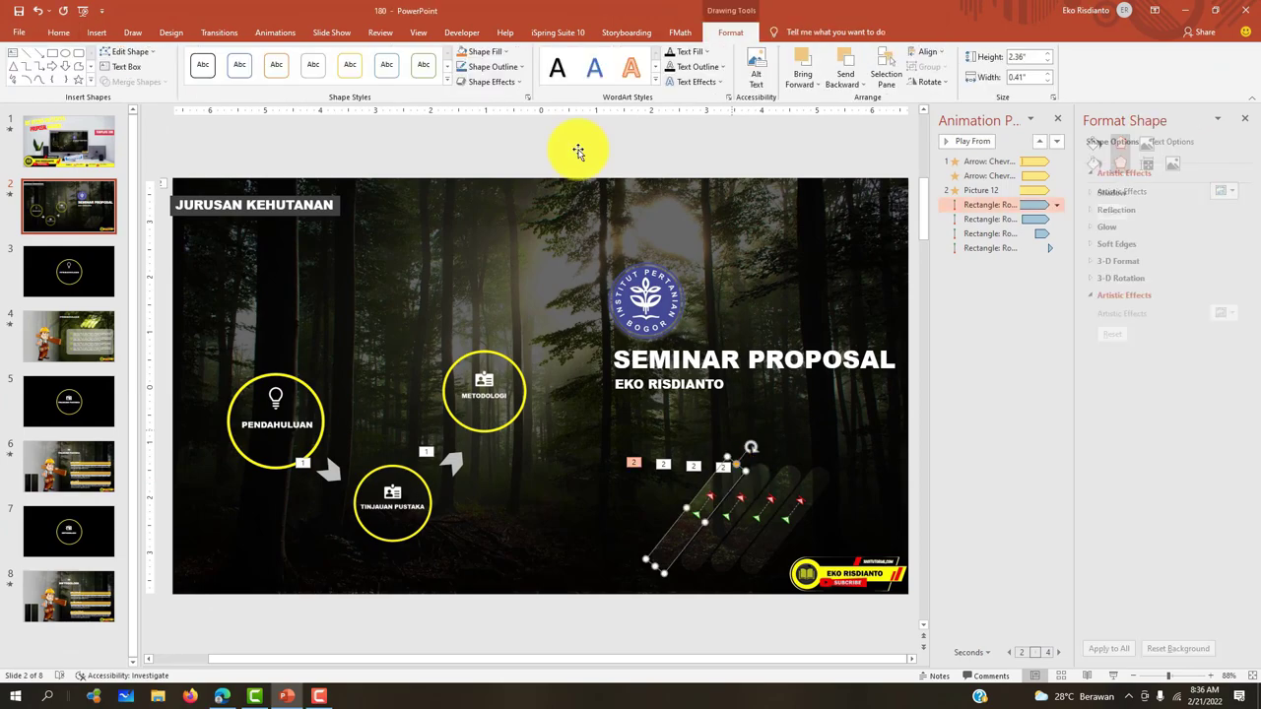
click(264, 36)
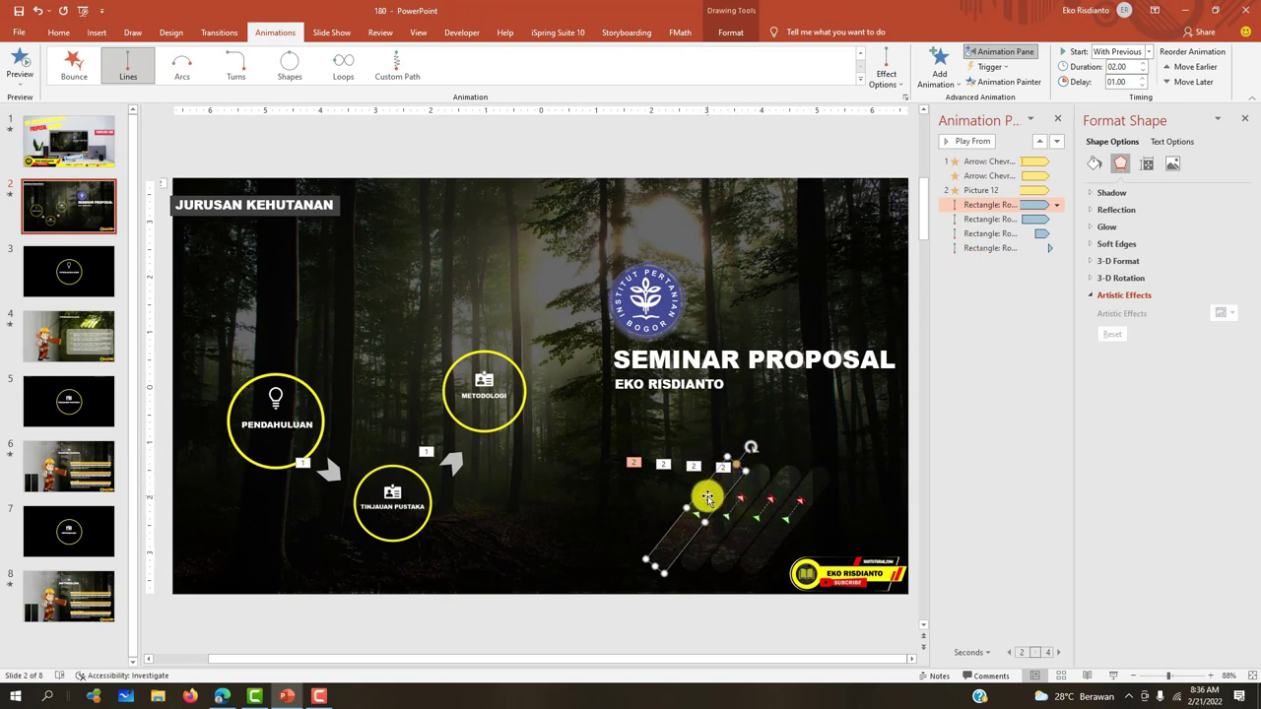
drag(710, 494, 722, 470)
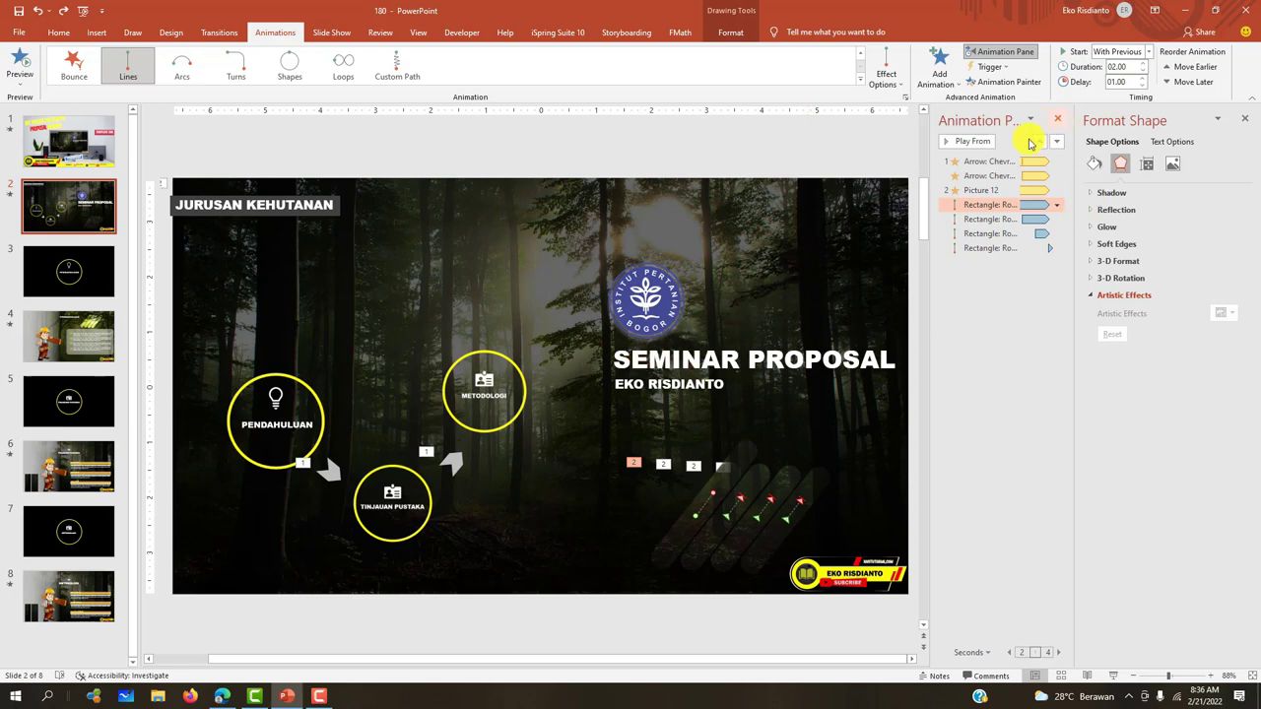
Close the Animation Pane and Format Picture pane, then go to slide 3 (PENDAHULUAN)
click(817, 230)
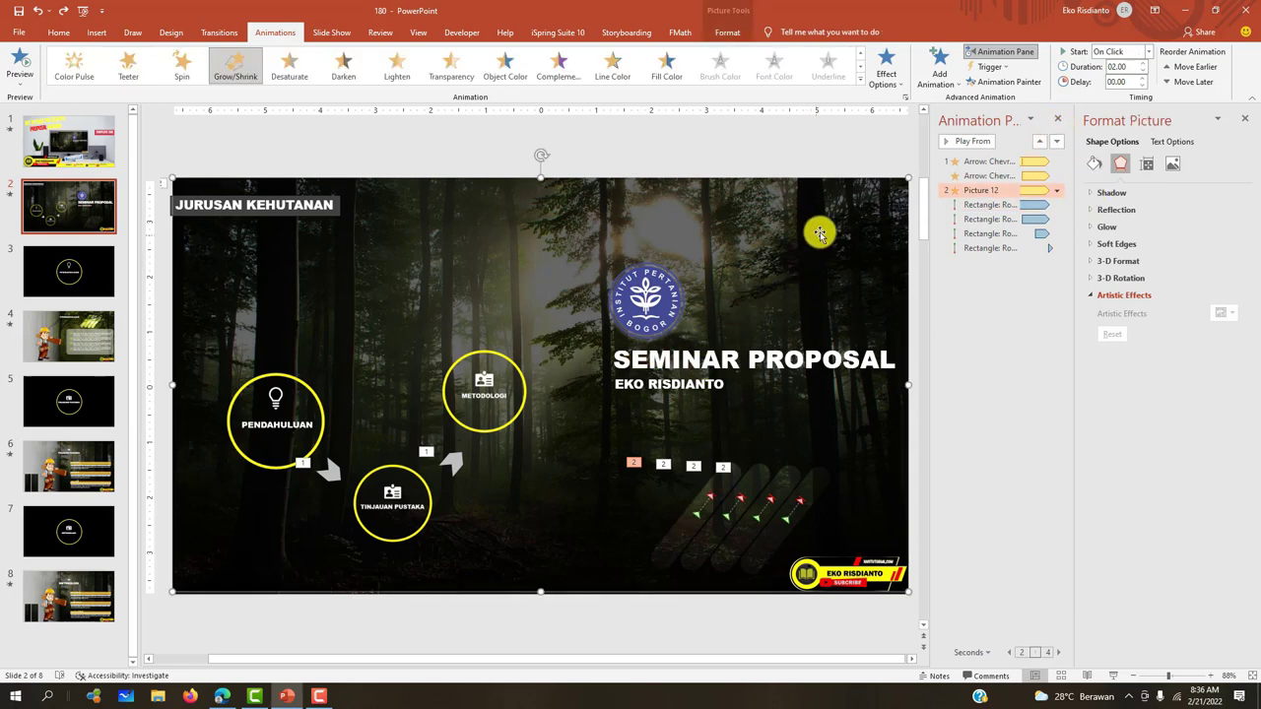
click(1064, 118)
click(1244, 118)
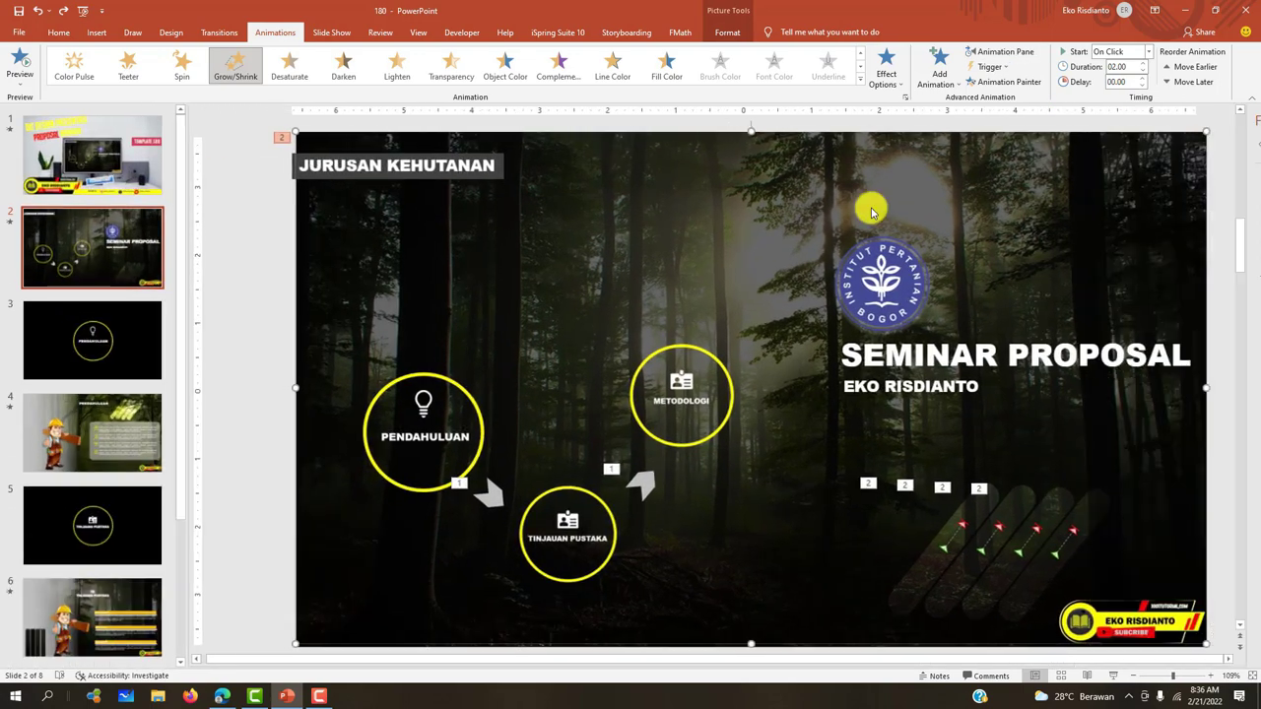
click(139, 349)
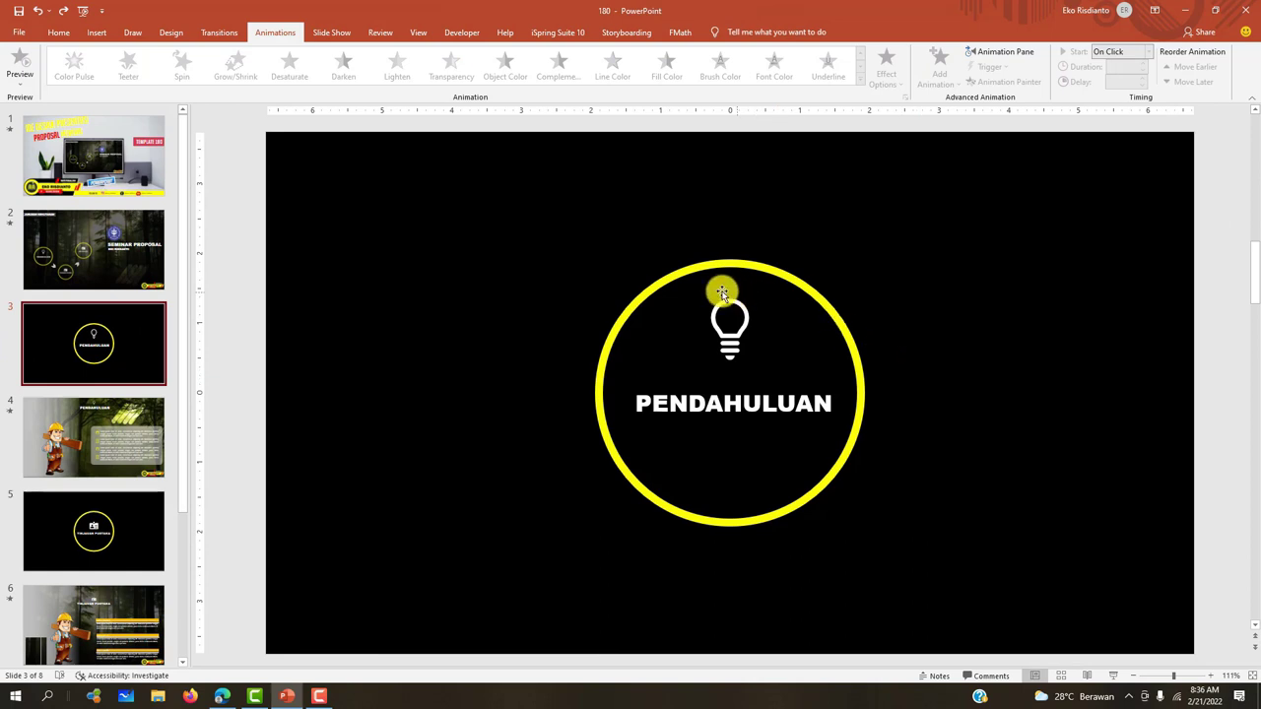
Nudge the yellow PENDAHULUAN circle near the slide centre and select the lightbulb icon
click(695, 267)
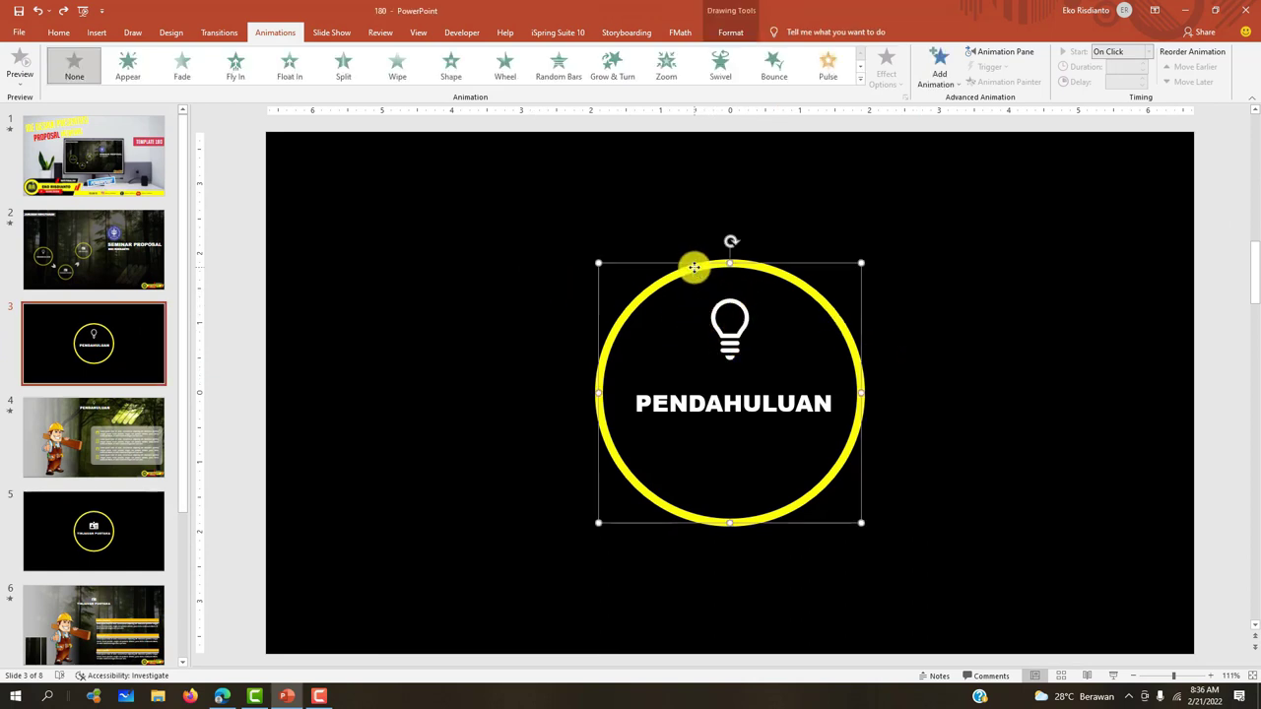
drag(695, 267, 689, 265)
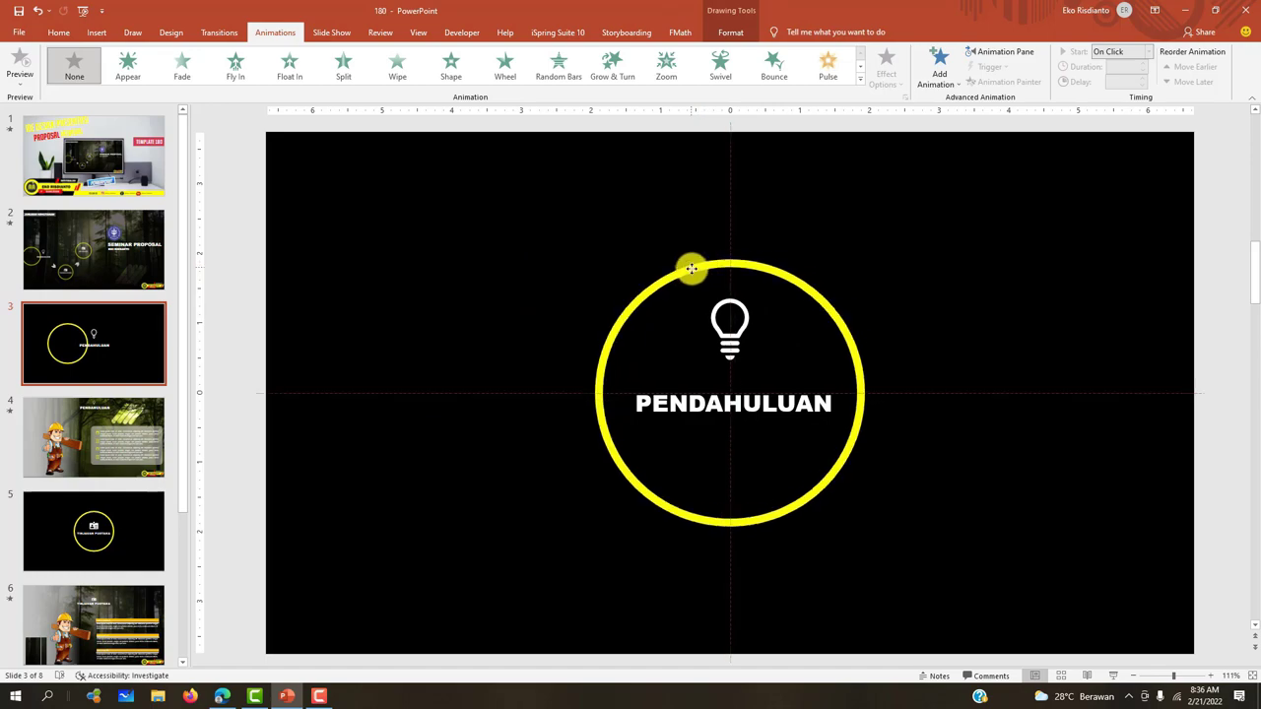
drag(688, 265, 698, 278)
click(729, 320)
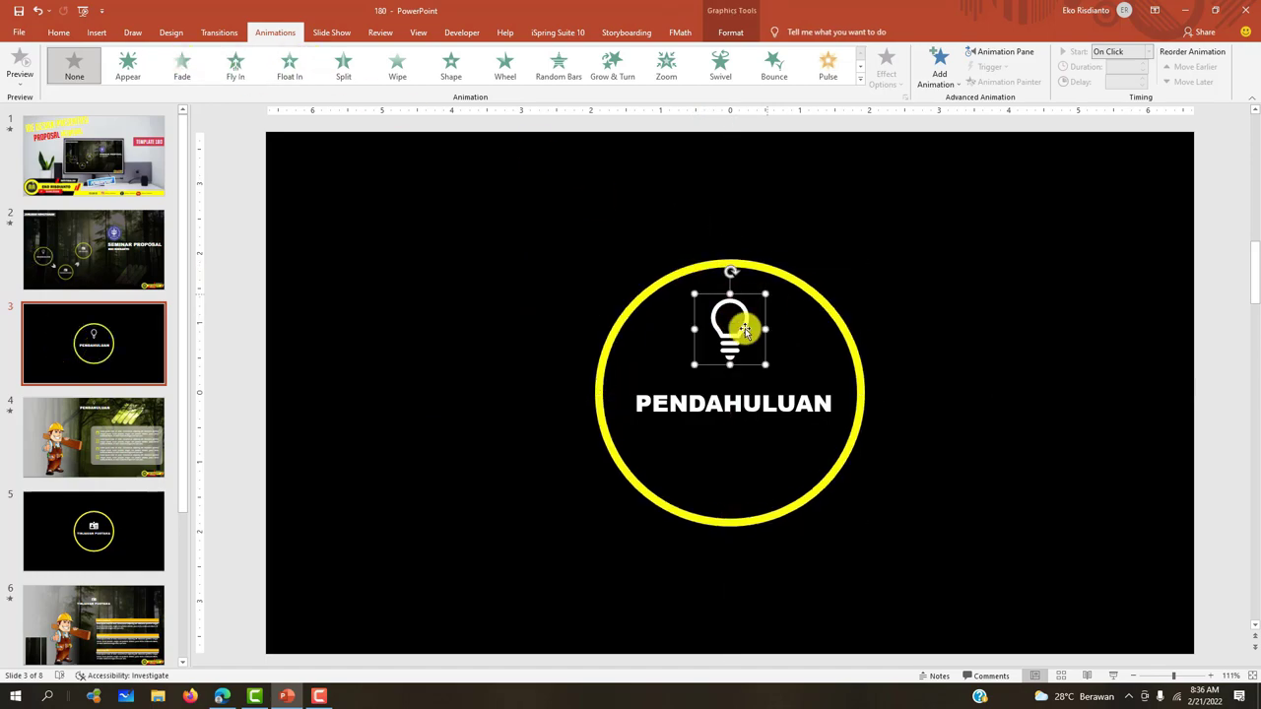
Insert a stopwatch icon from the icon library and move it onto the PENDAHULUAN text
click(96, 32)
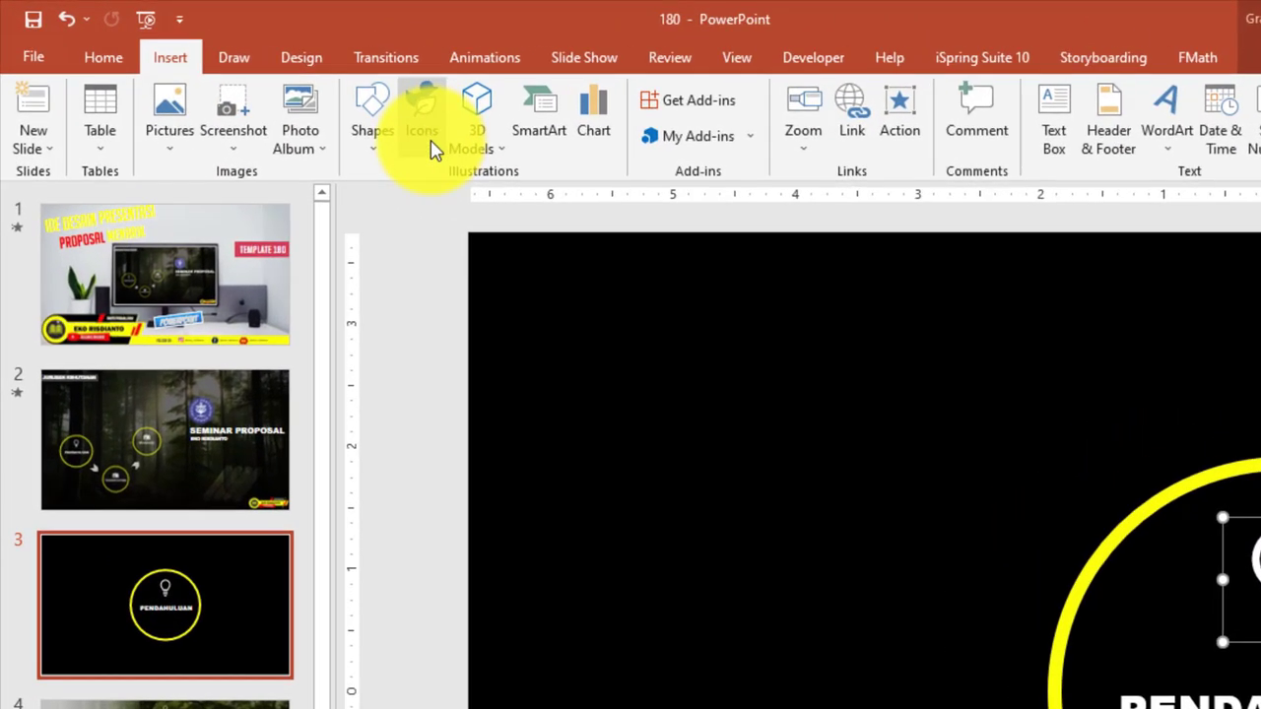
click(422, 118)
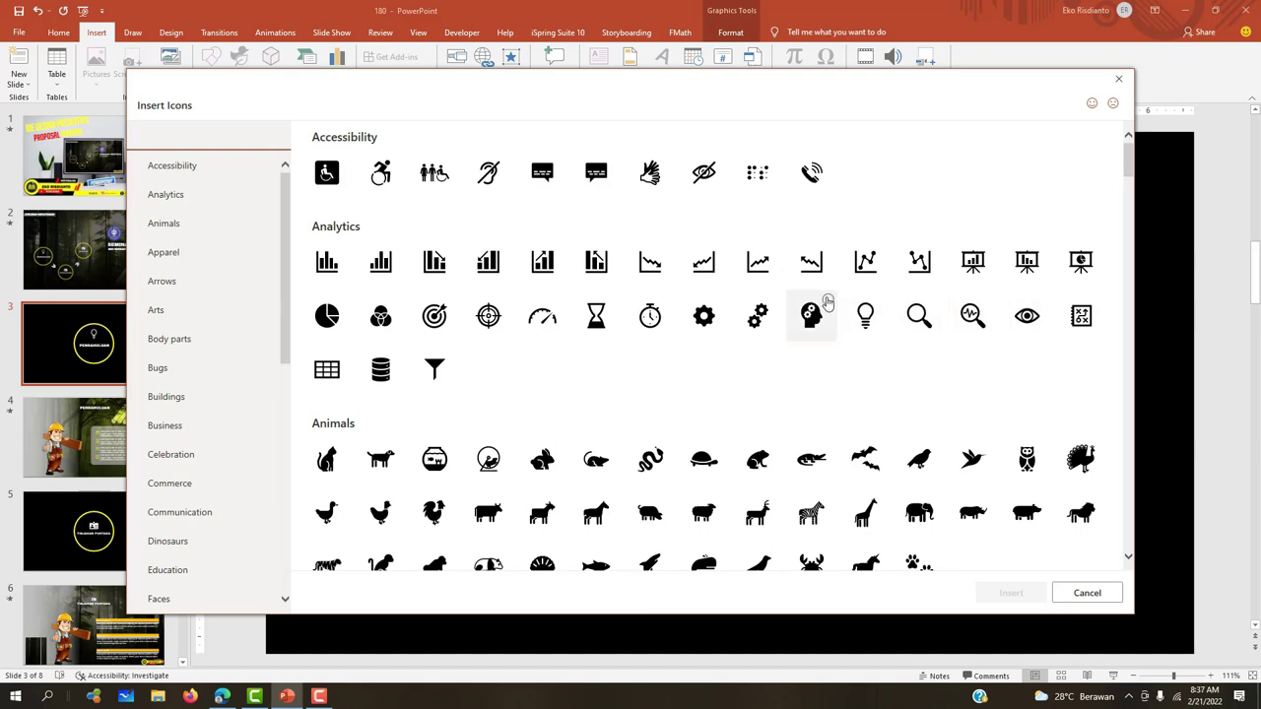
click(651, 313)
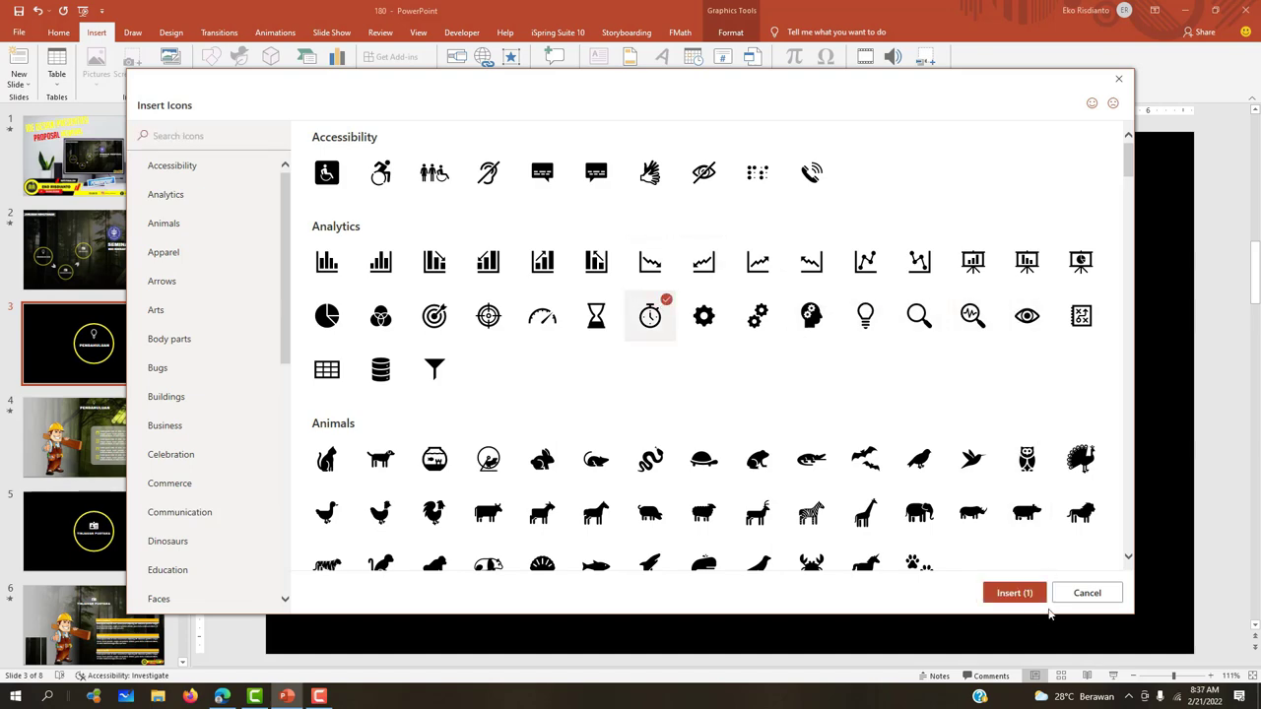
click(1010, 592)
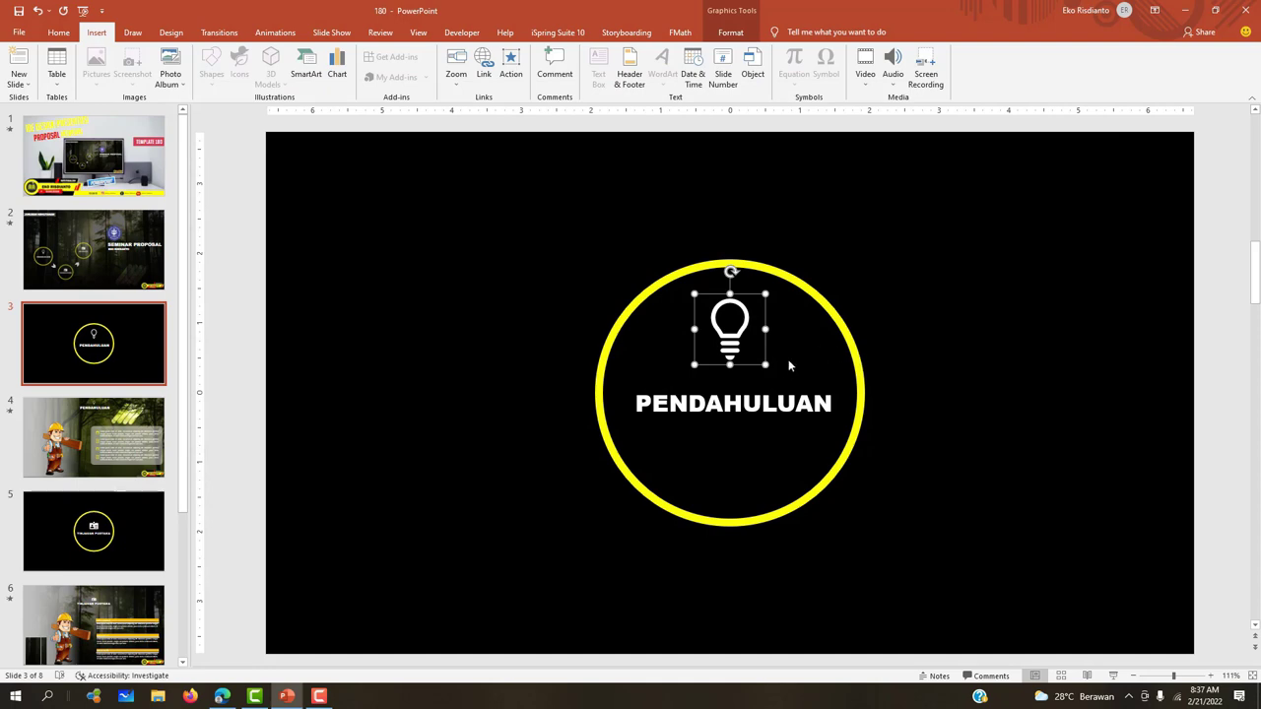
drag(716, 343, 716, 407)
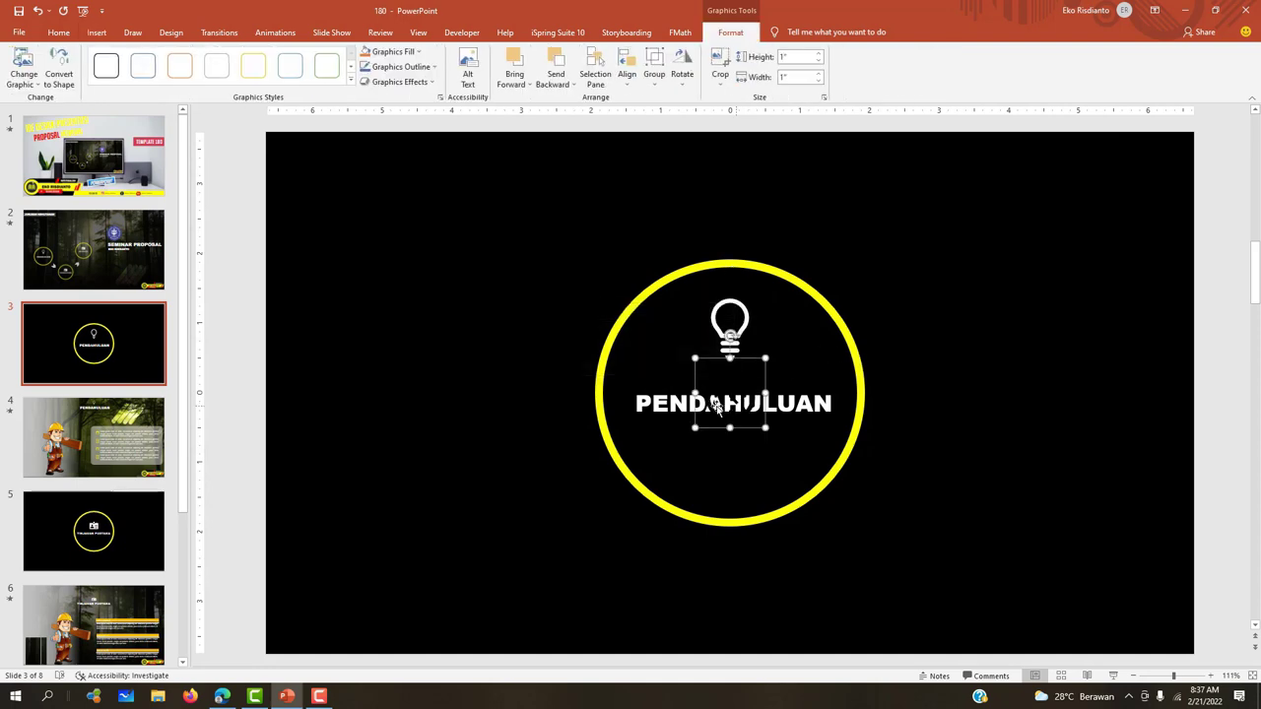
Recolour and reposition the stopwatch, then delete it and return to slide 2
click(394, 51)
click(477, 110)
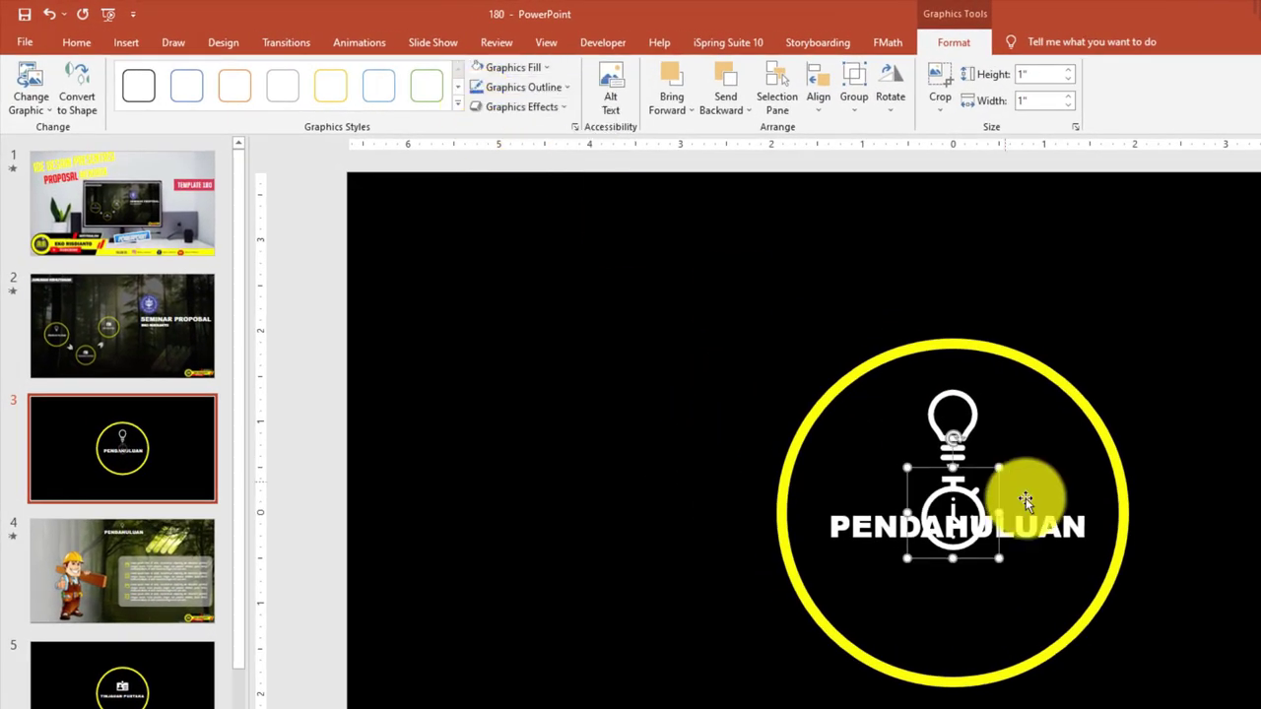
drag(956, 484, 1060, 401)
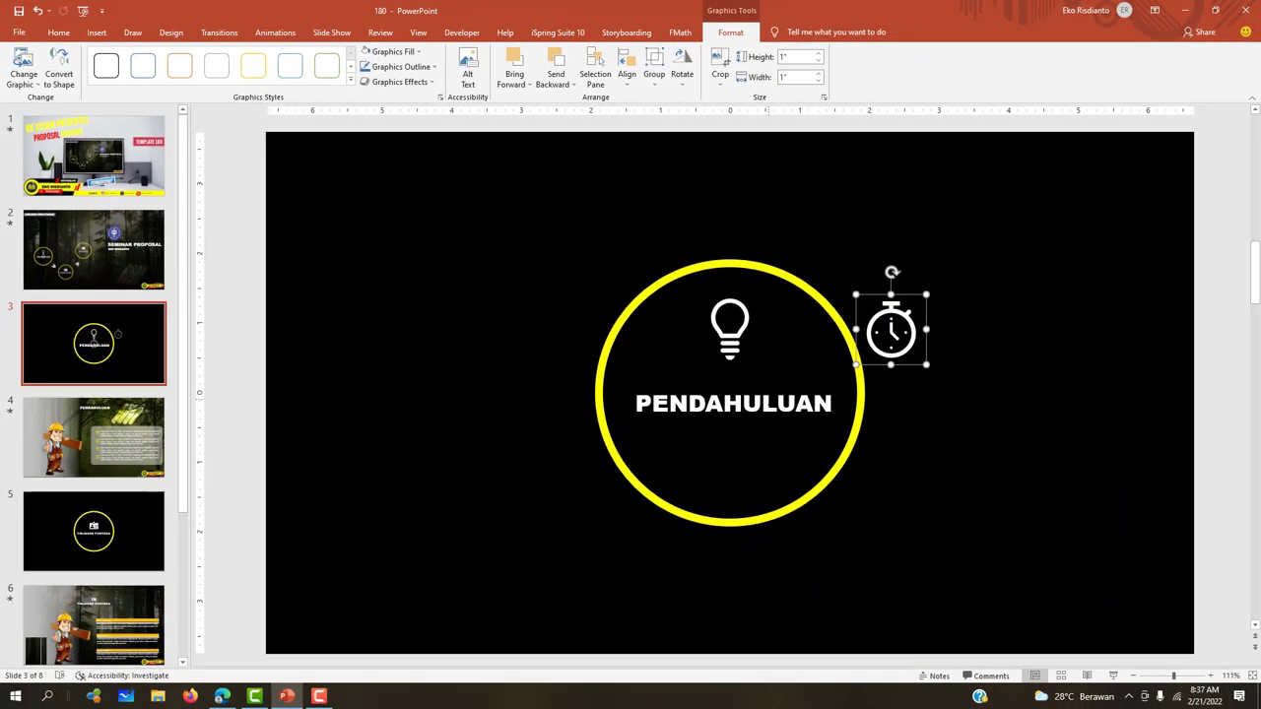
click(762, 403)
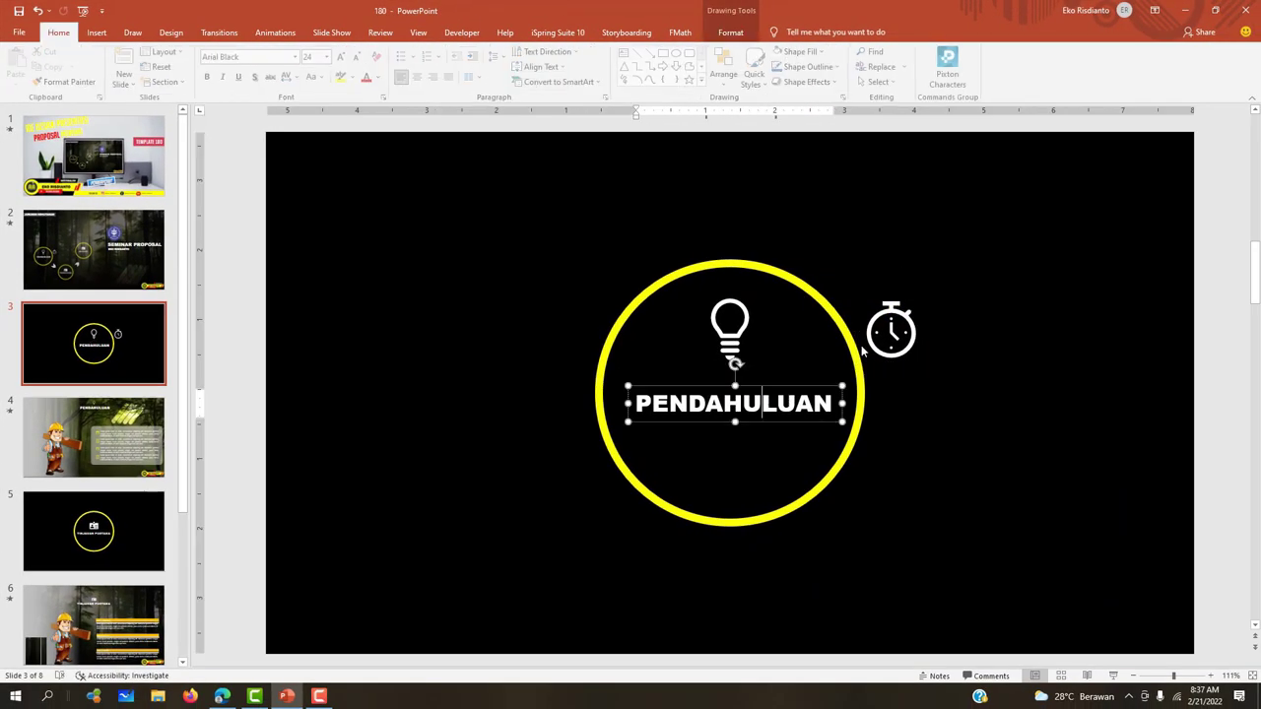
click(907, 297)
key(Delete)
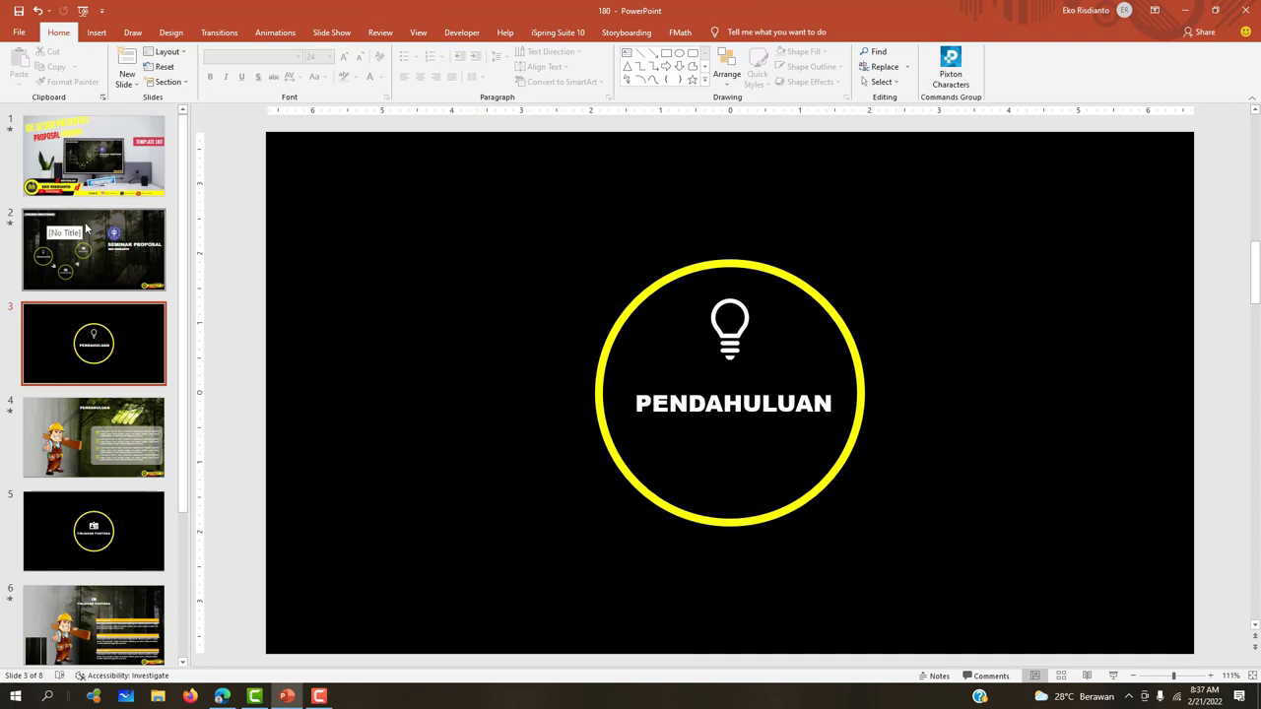
click(98, 249)
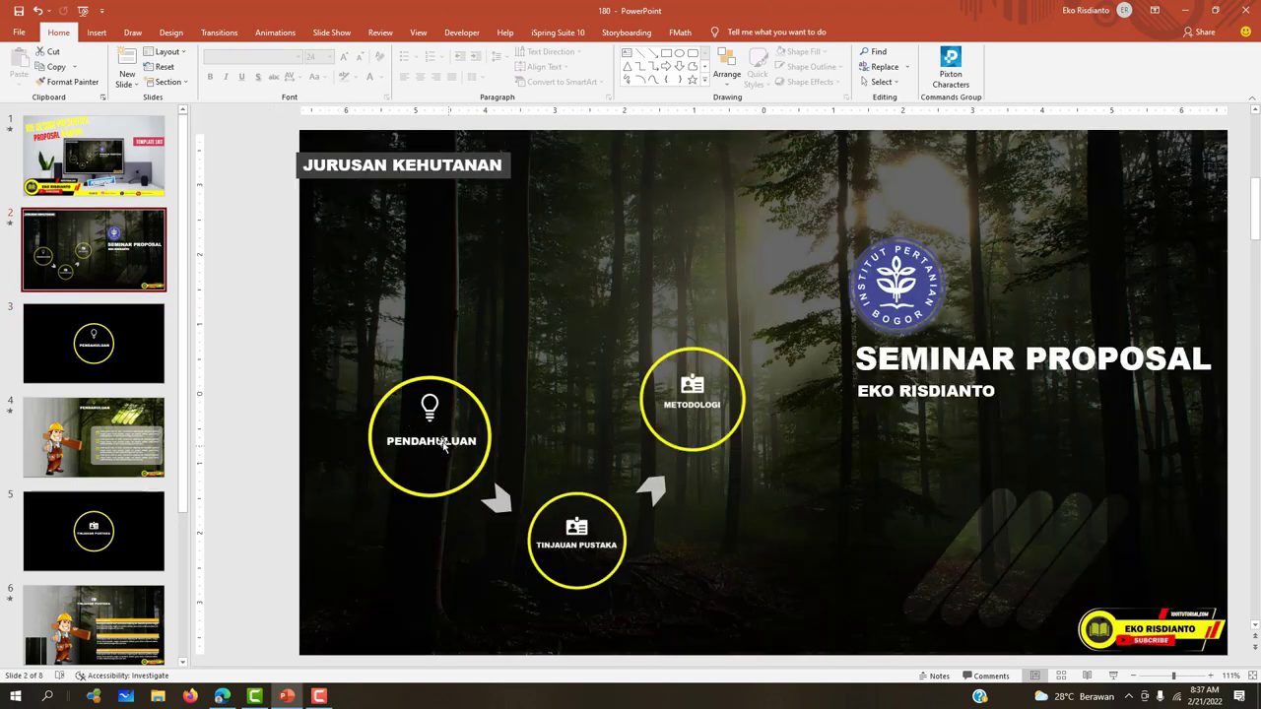
Set slide 3 to advance automatically after 00:00.00 in its transition settings
click(94, 328)
click(125, 450)
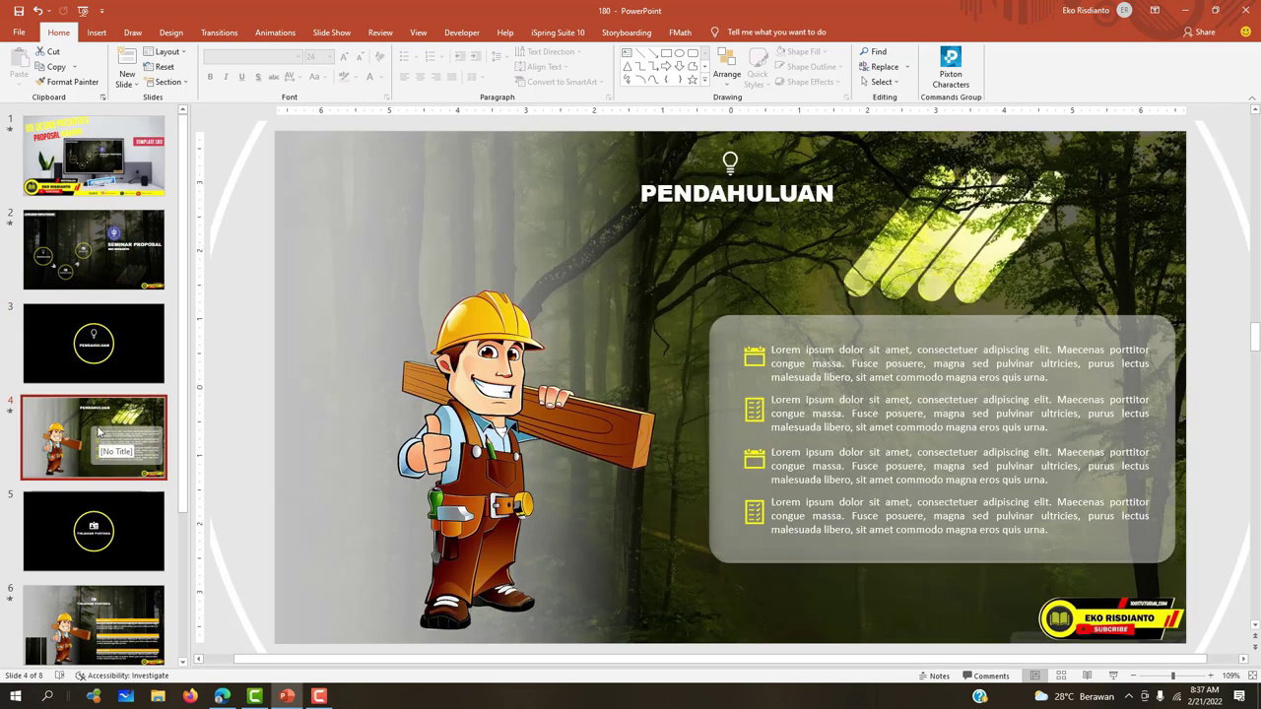
click(97, 342)
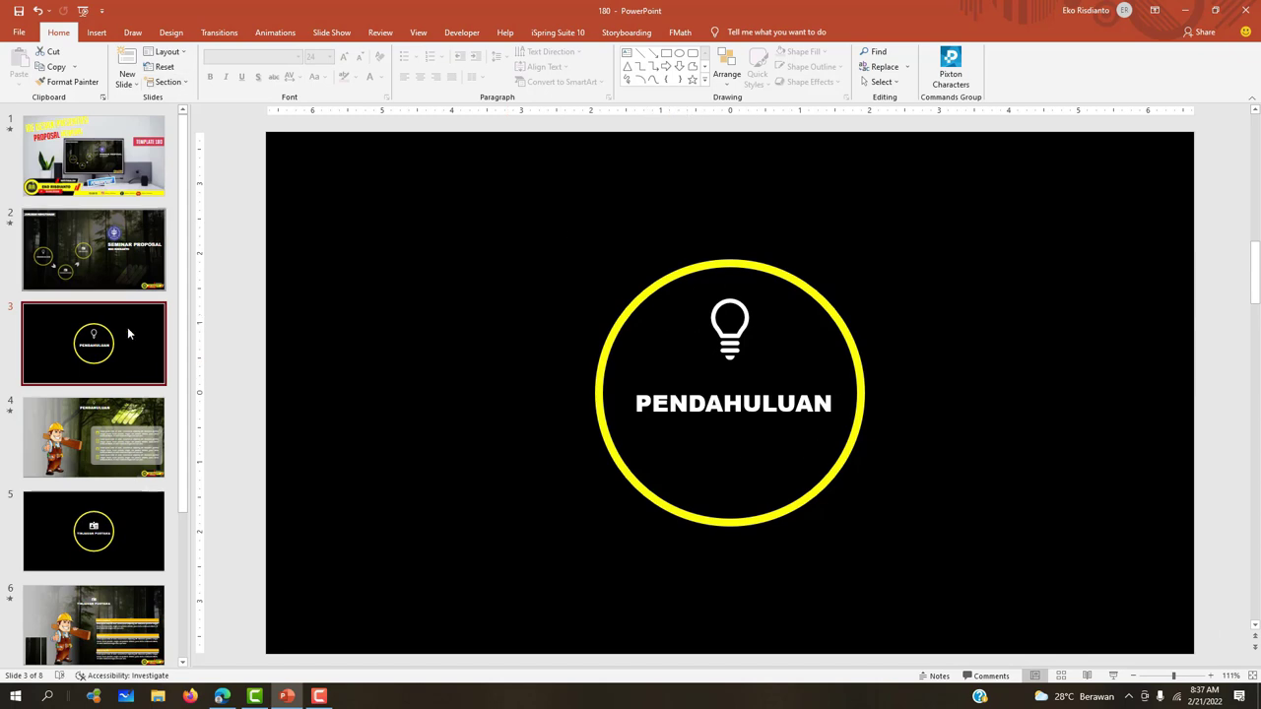
click(98, 425)
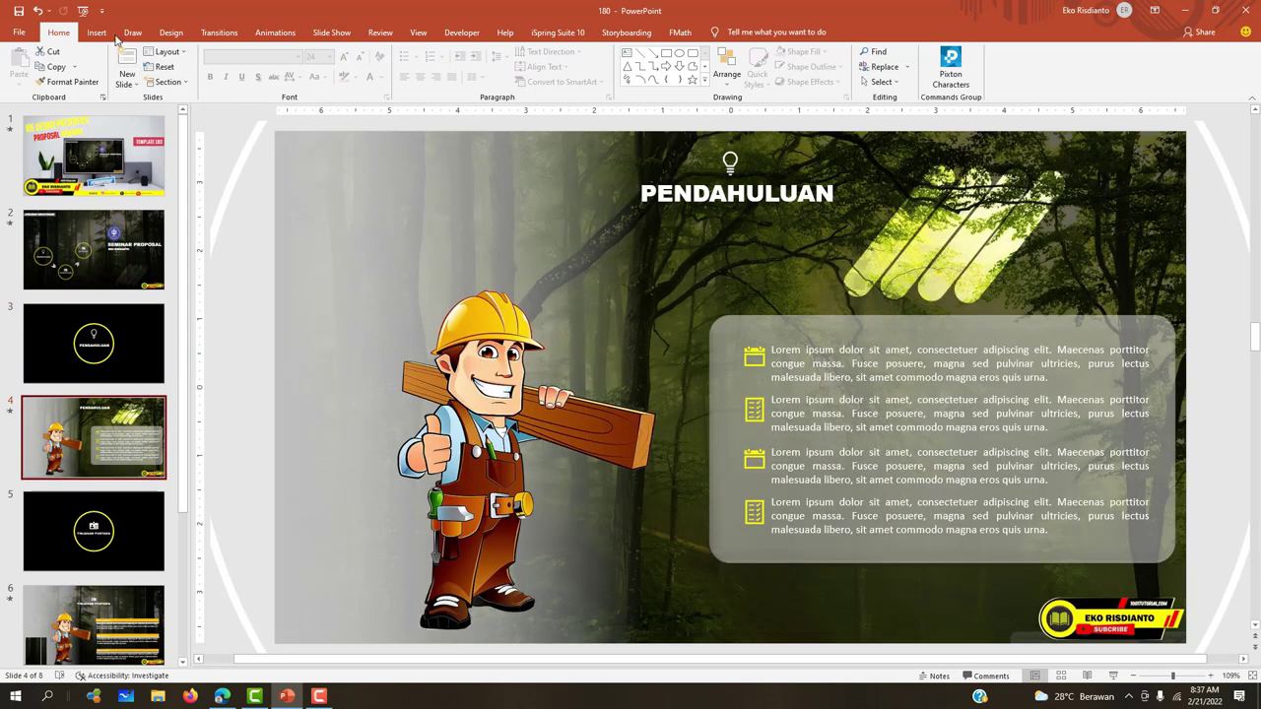
click(116, 343)
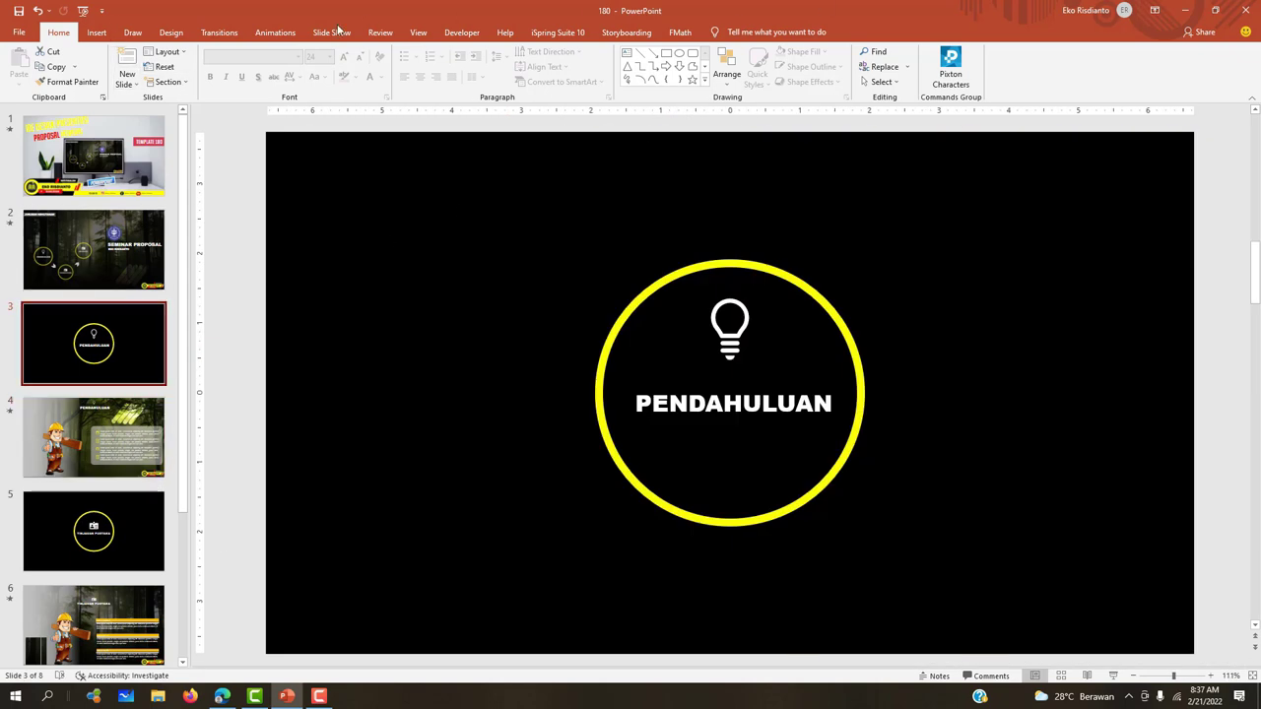
click(218, 31)
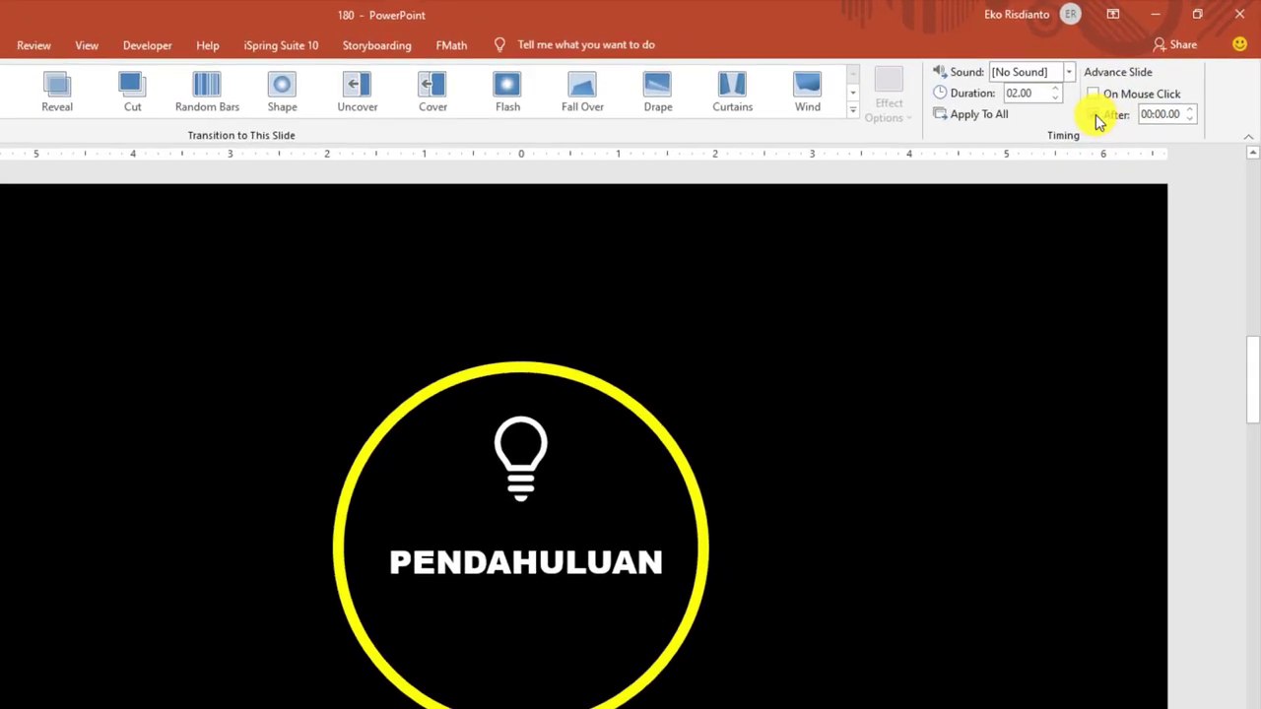
click(1095, 117)
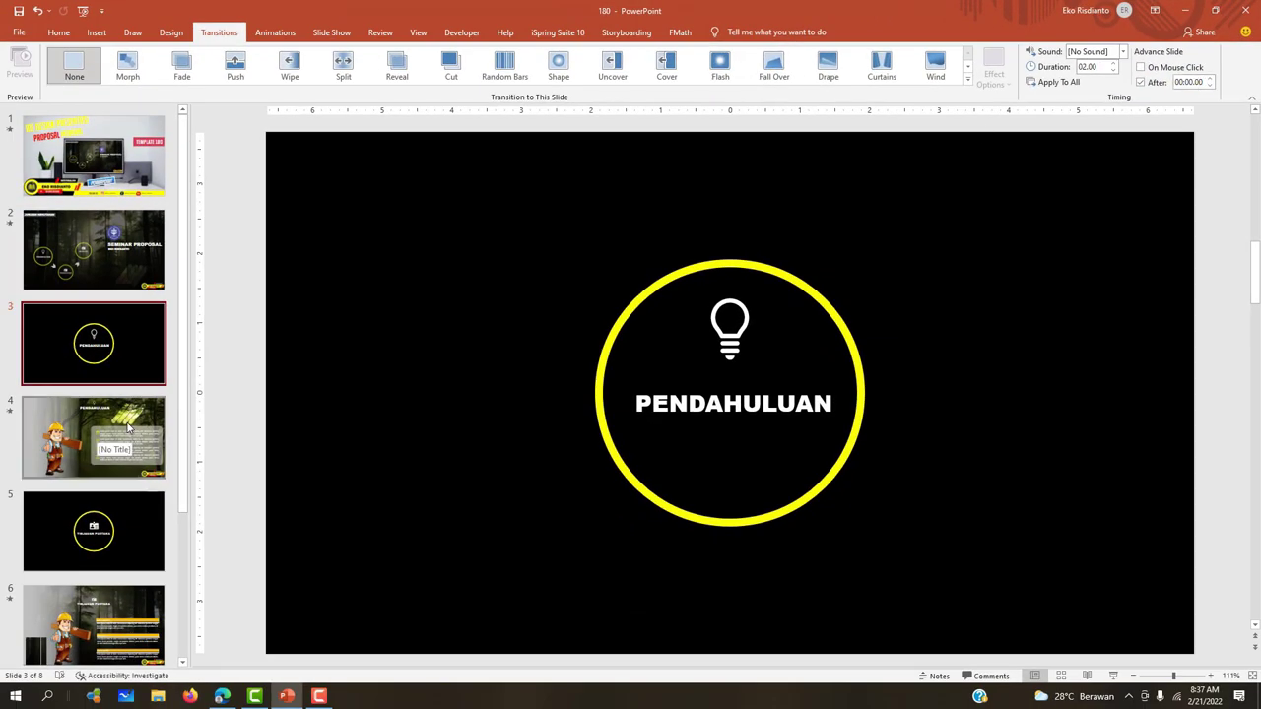
Preview the Morph from slide 3 into the PENDAHULUAN content slide 4
click(128, 427)
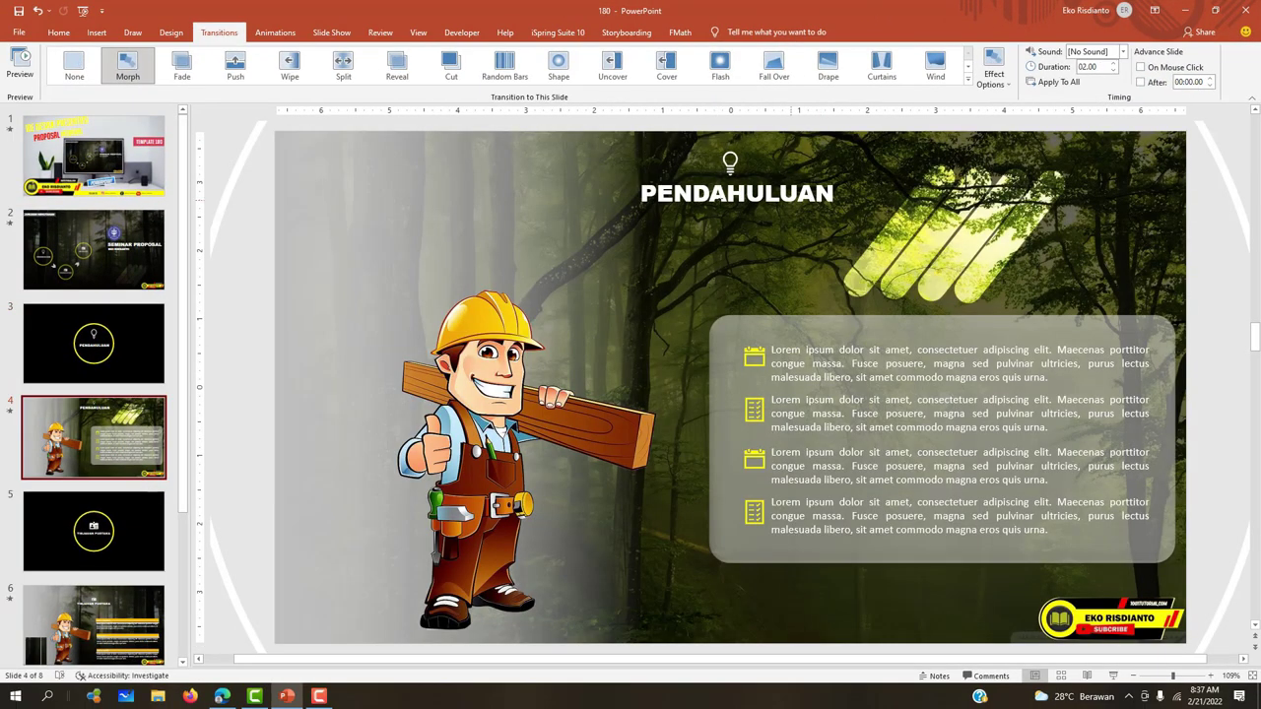
click(120, 355)
key(Down)
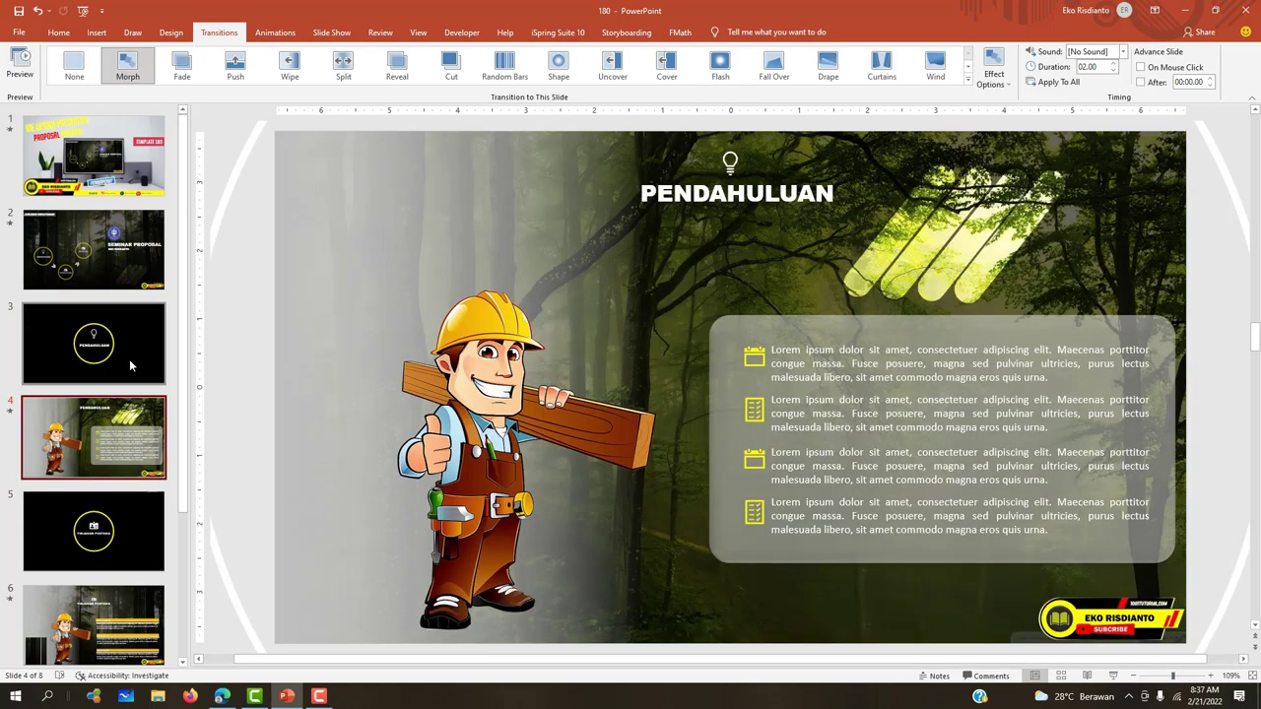
click(129, 365)
key(Down)
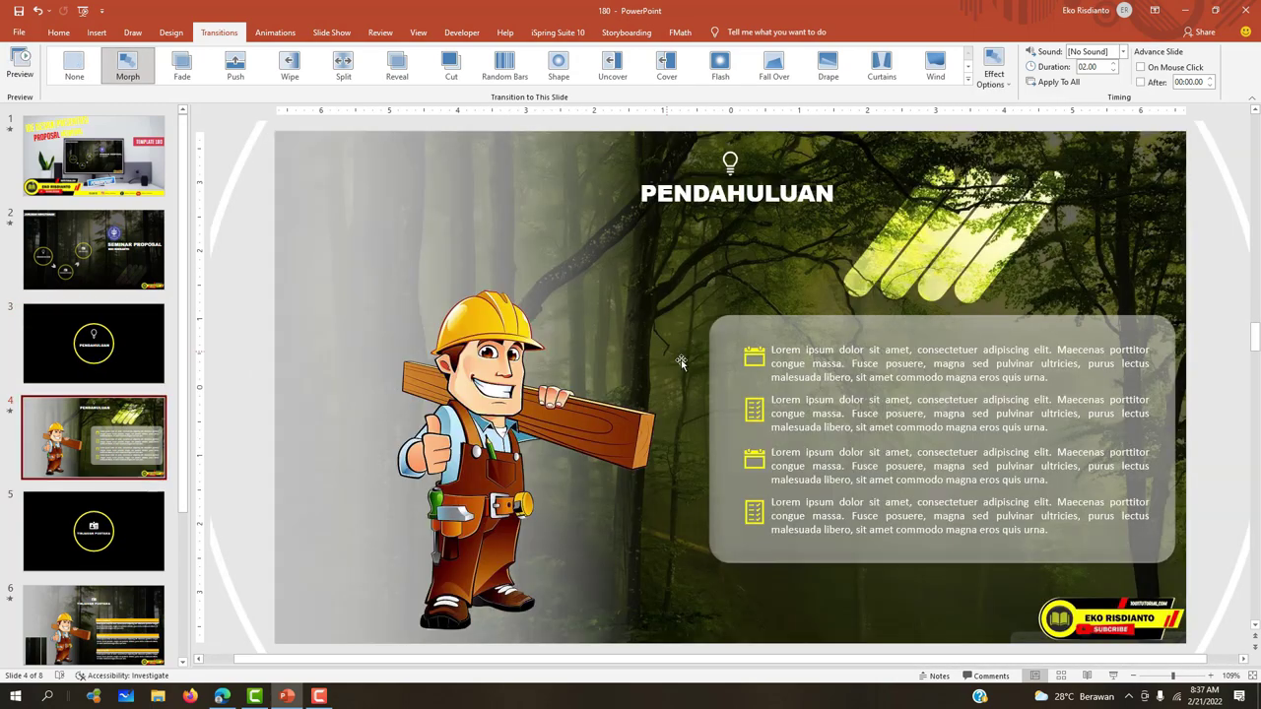
ctrl+scroll(717, 366, down, 3)
ctrl+scroll(718, 366, down, 1)
ctrl+scroll(718, 368, down, 2)
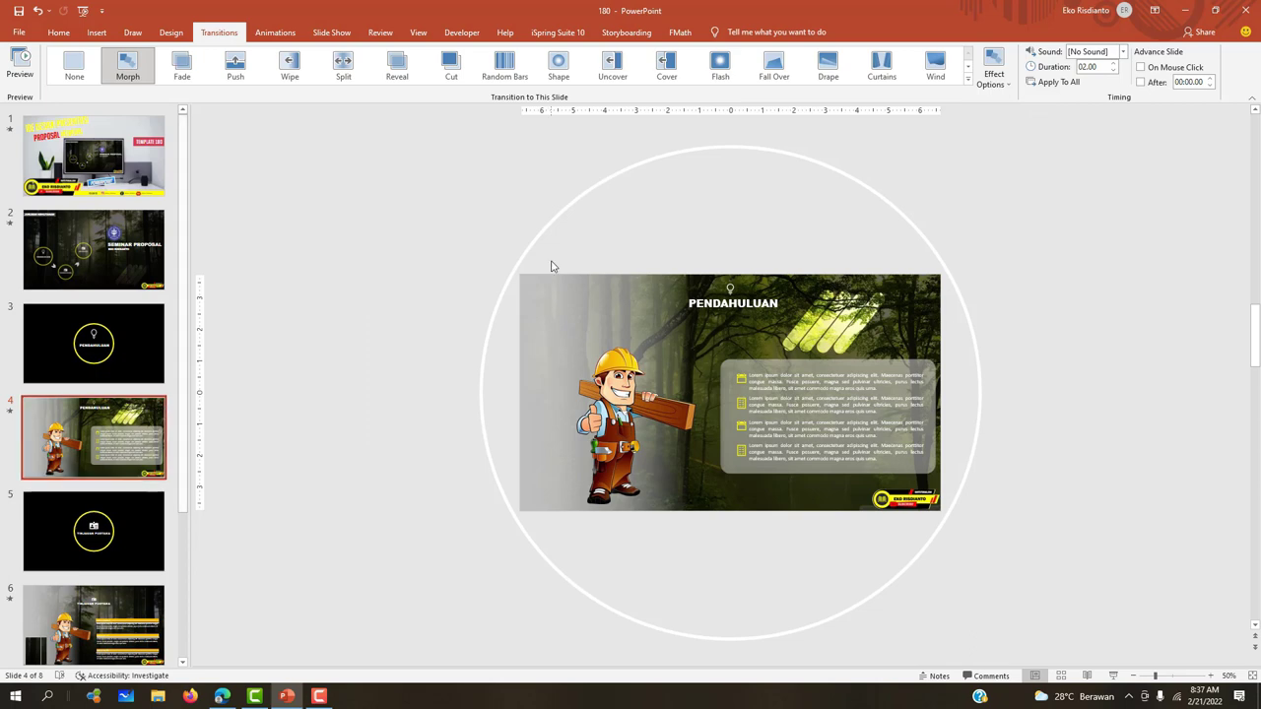
Give the large circle framing slide 4 a yellow outline
click(549, 229)
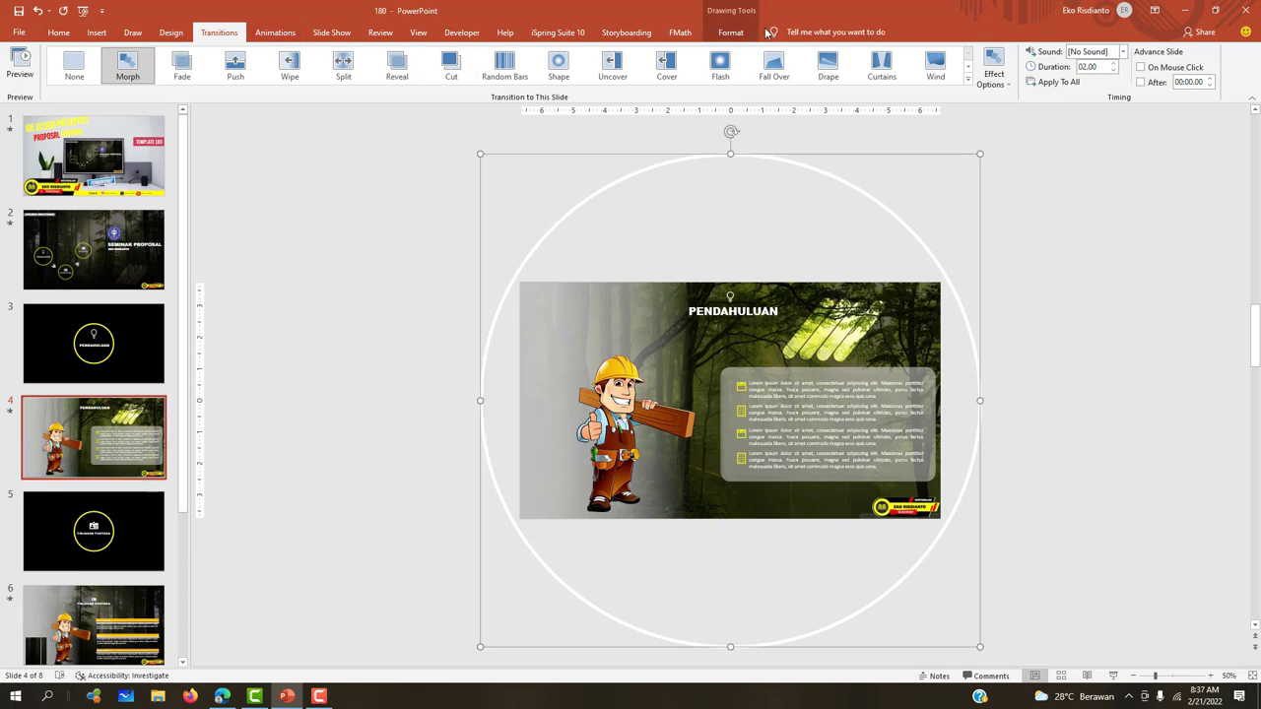
click(730, 31)
click(492, 66)
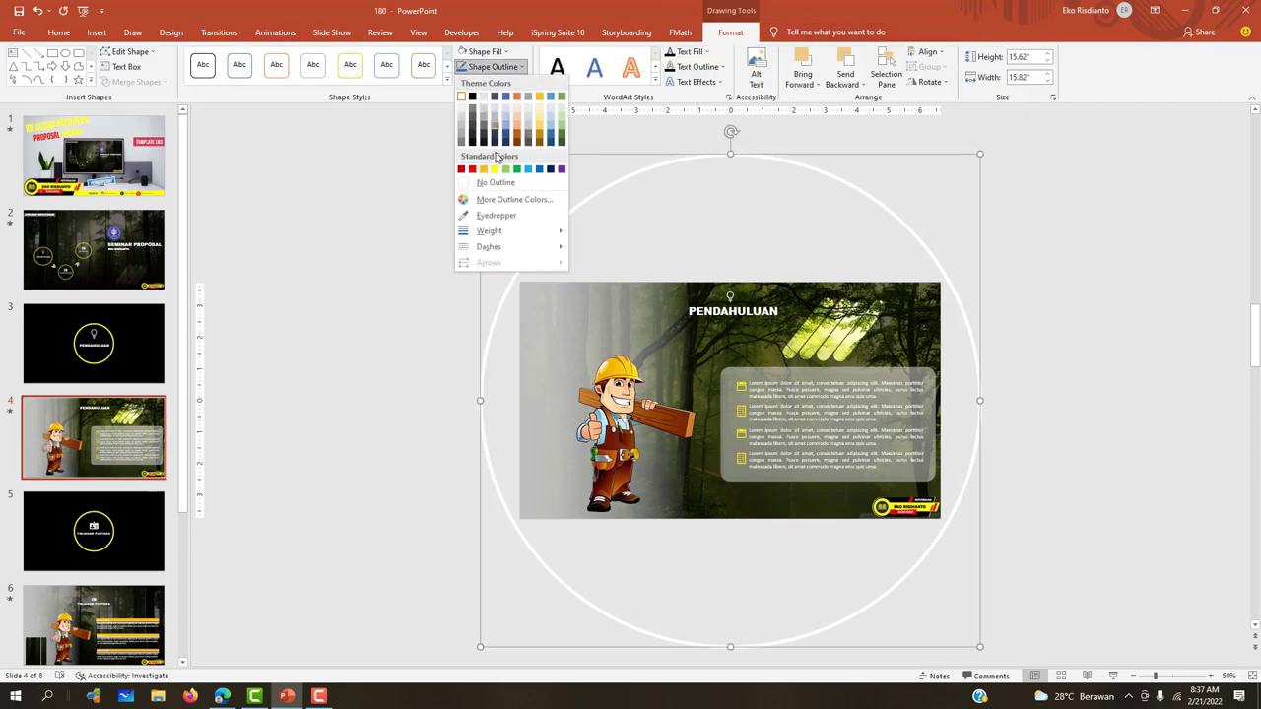
click(494, 170)
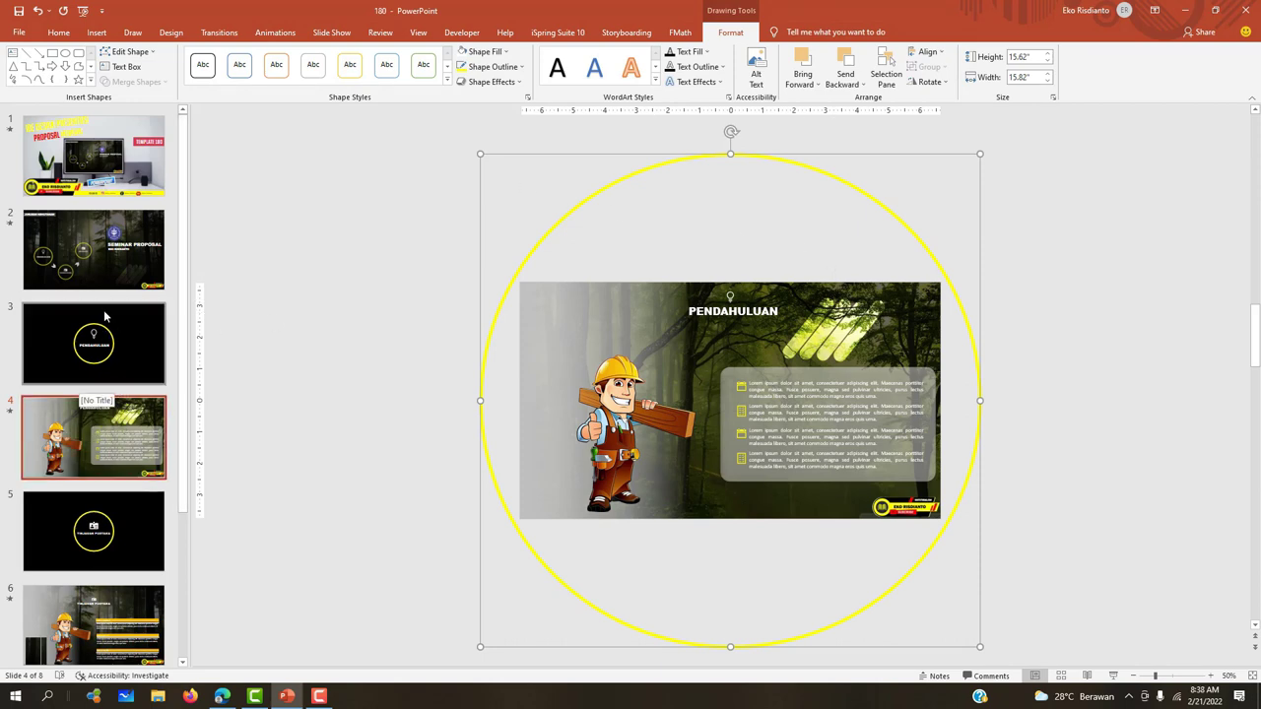
Compare slides 3 and 4, then start the slide show from menu slide 2
click(114, 340)
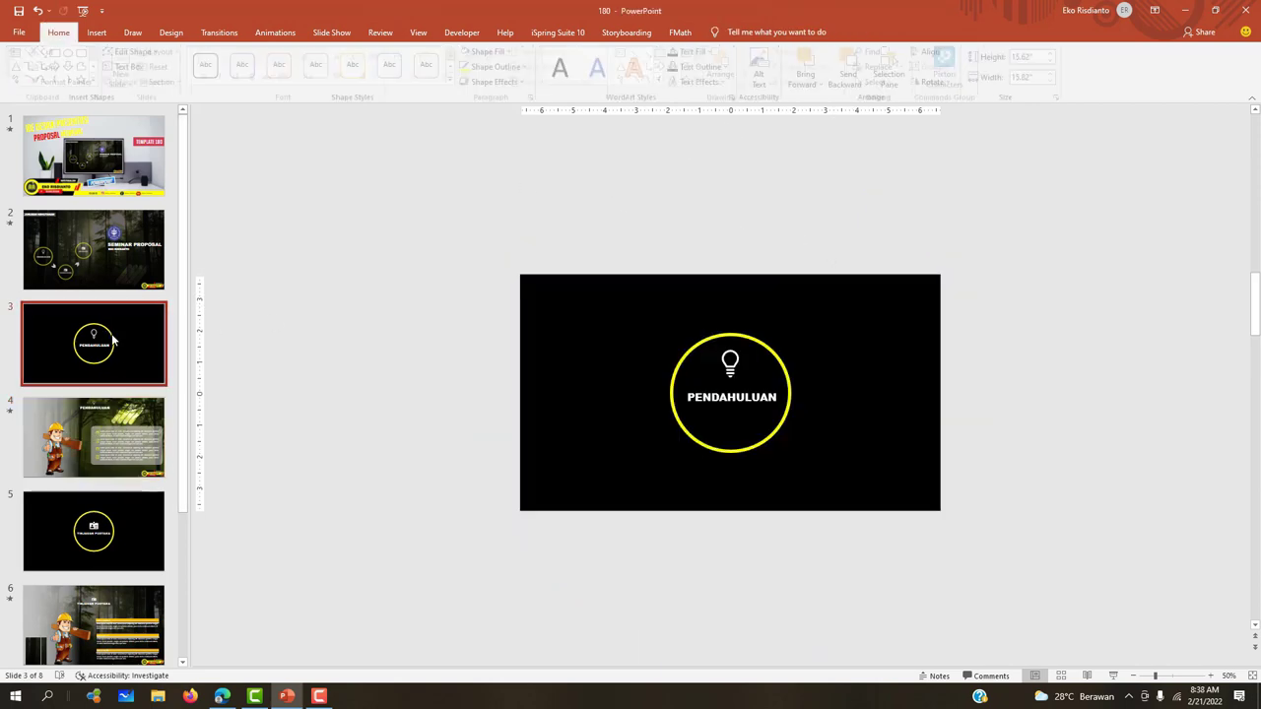
click(157, 432)
click(724, 300)
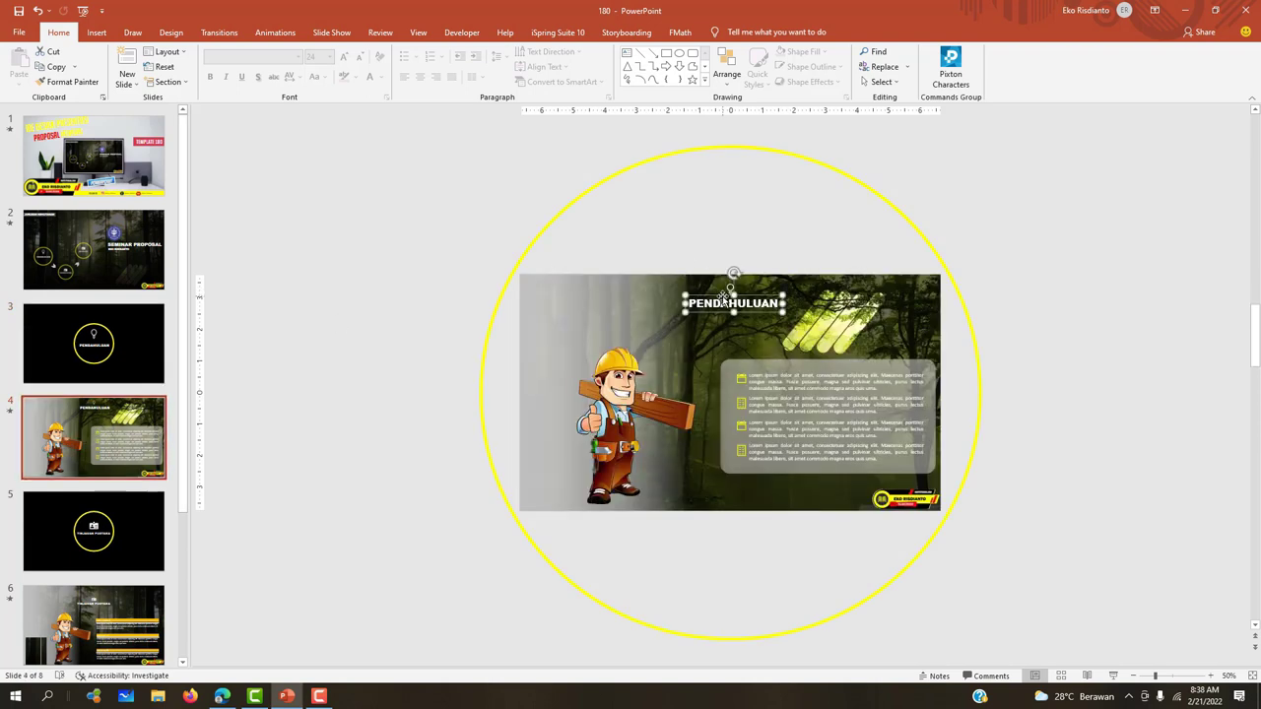
click(128, 315)
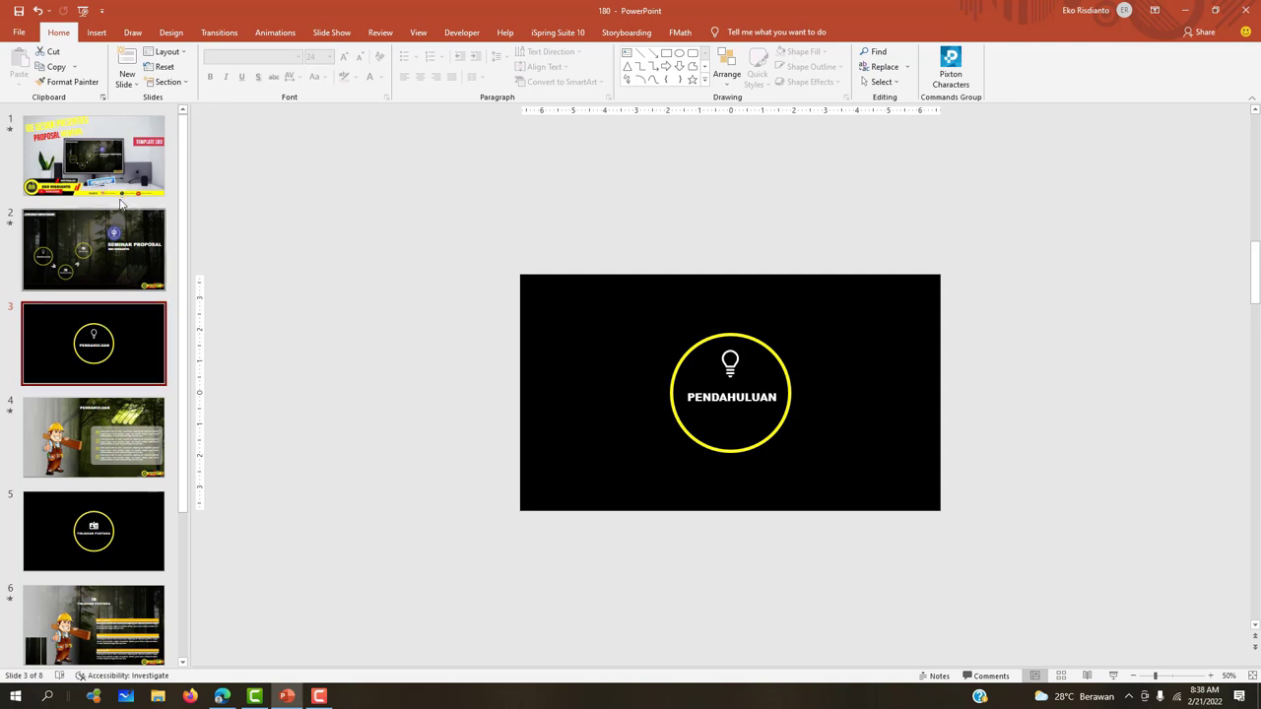
key(Up)
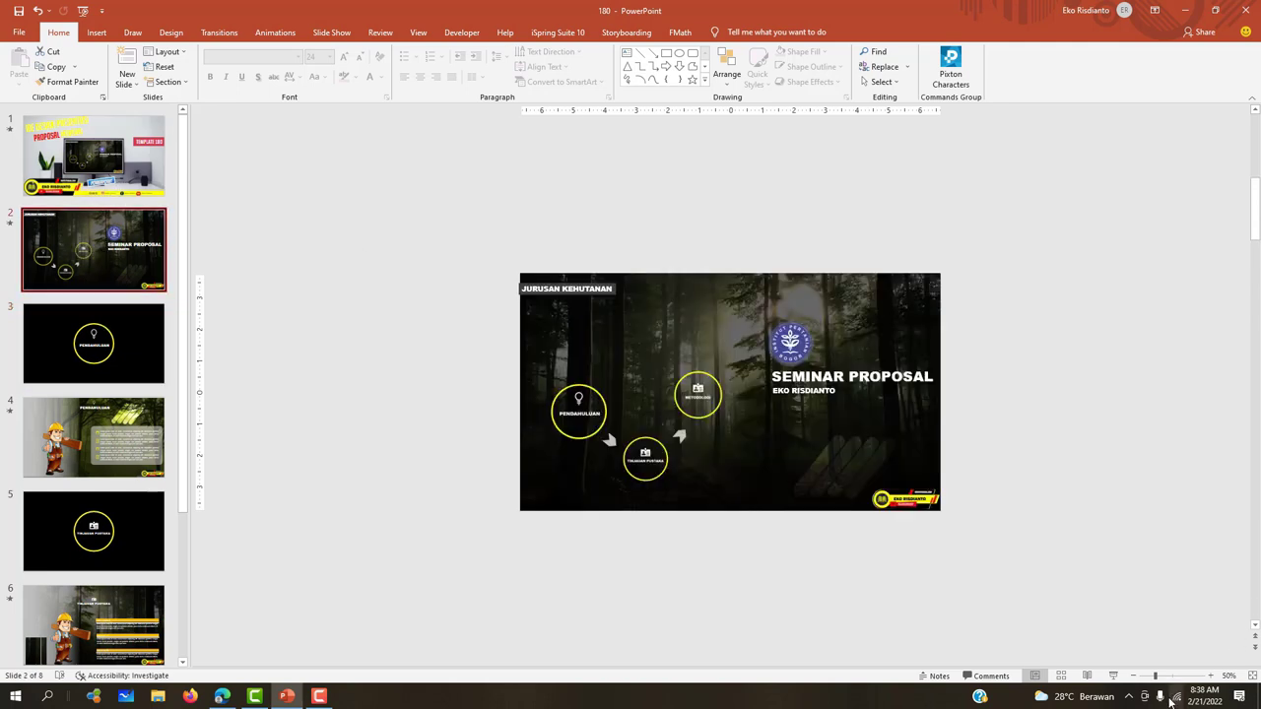
click(1116, 676)
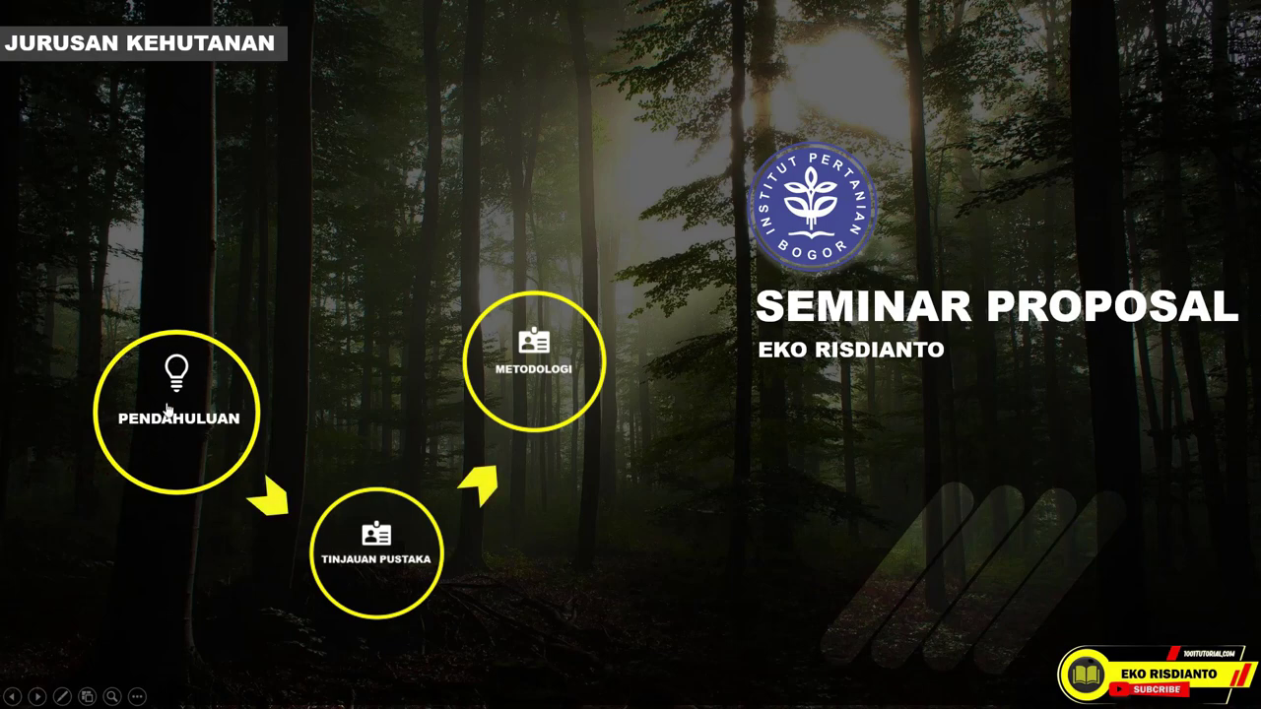
Zoom from the menu into the PENDAHULUAN section in the show, then exit with Esc
click(168, 412)
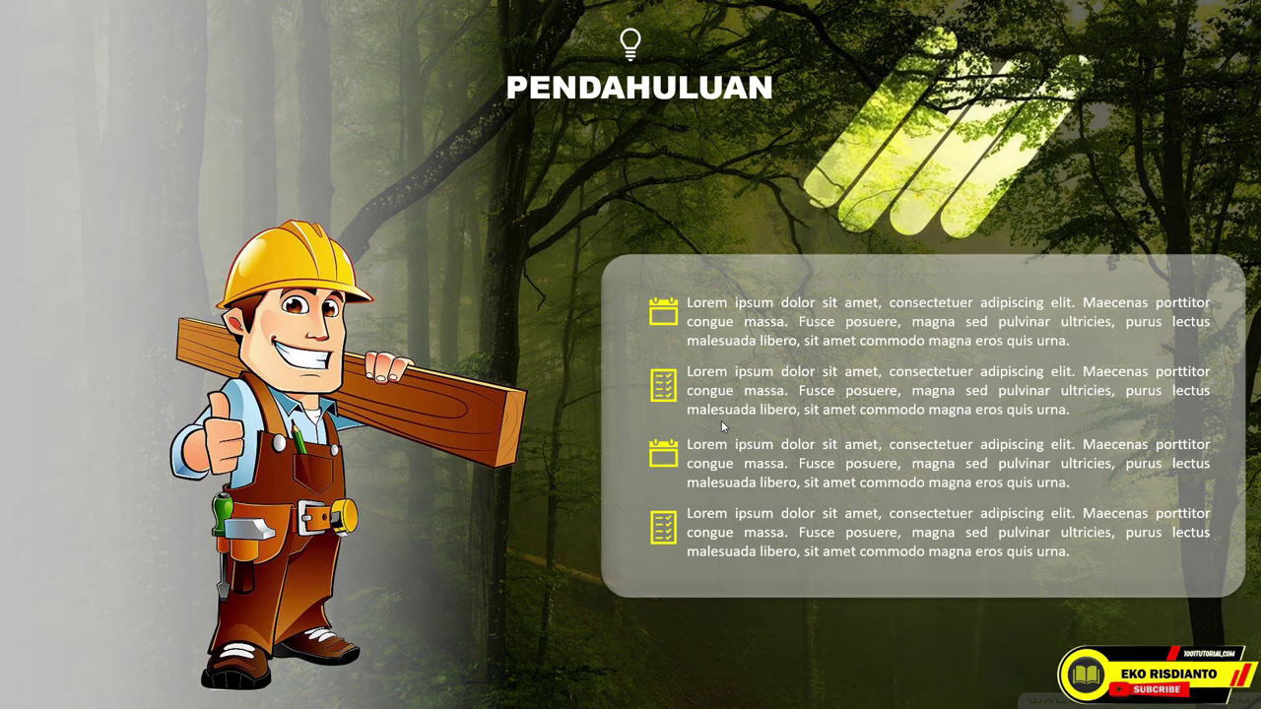
key(Escape)
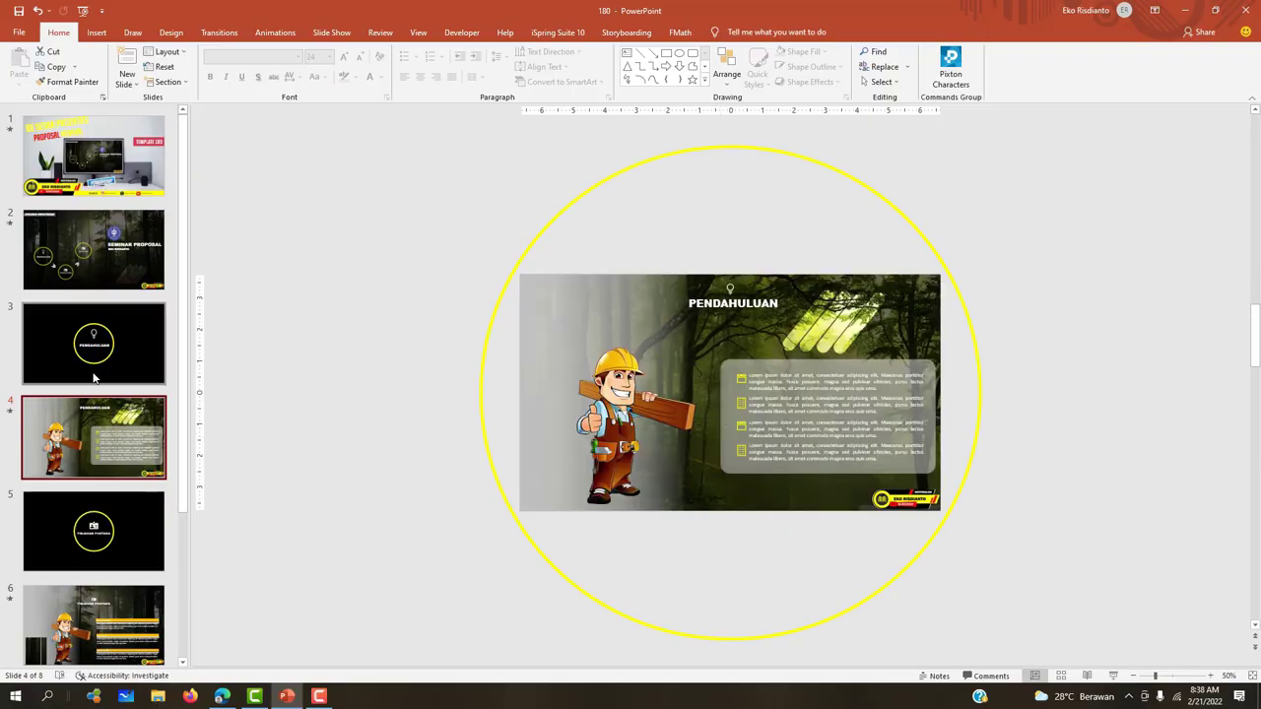
Check the transitions of slides 3 and 4, replaying the Morph into slide 4
click(218, 32)
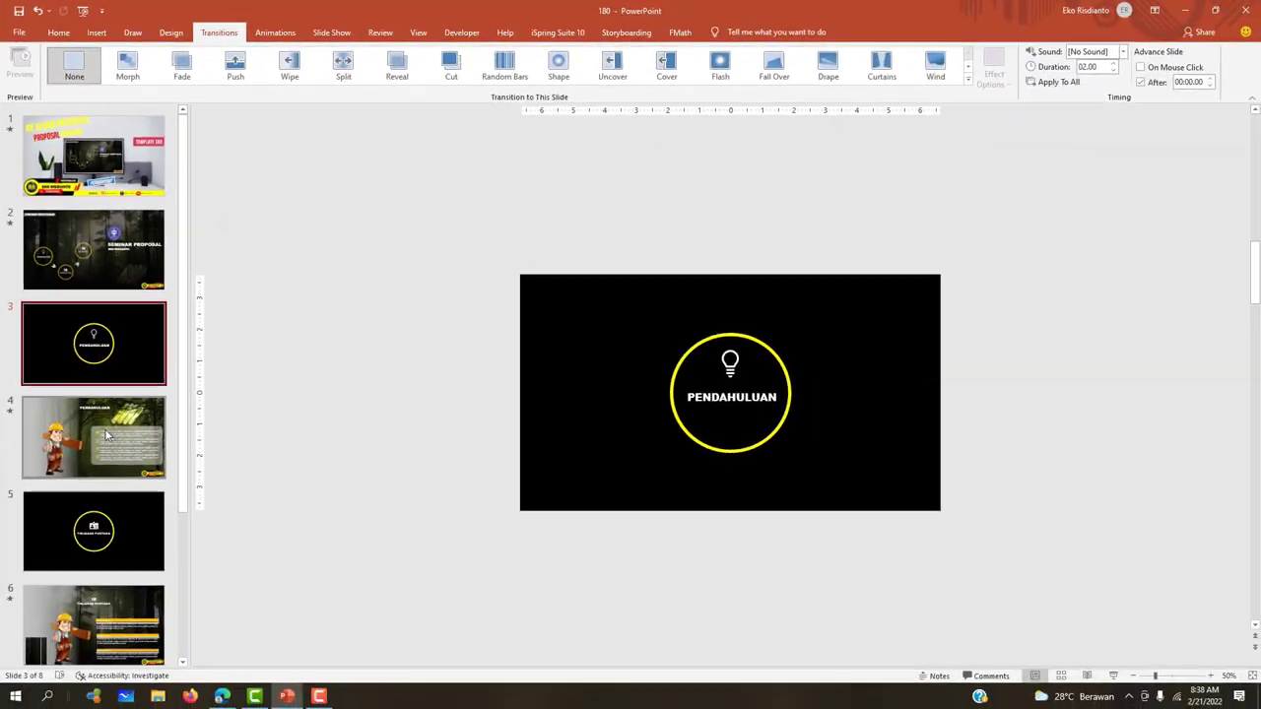
click(81, 417)
click(144, 358)
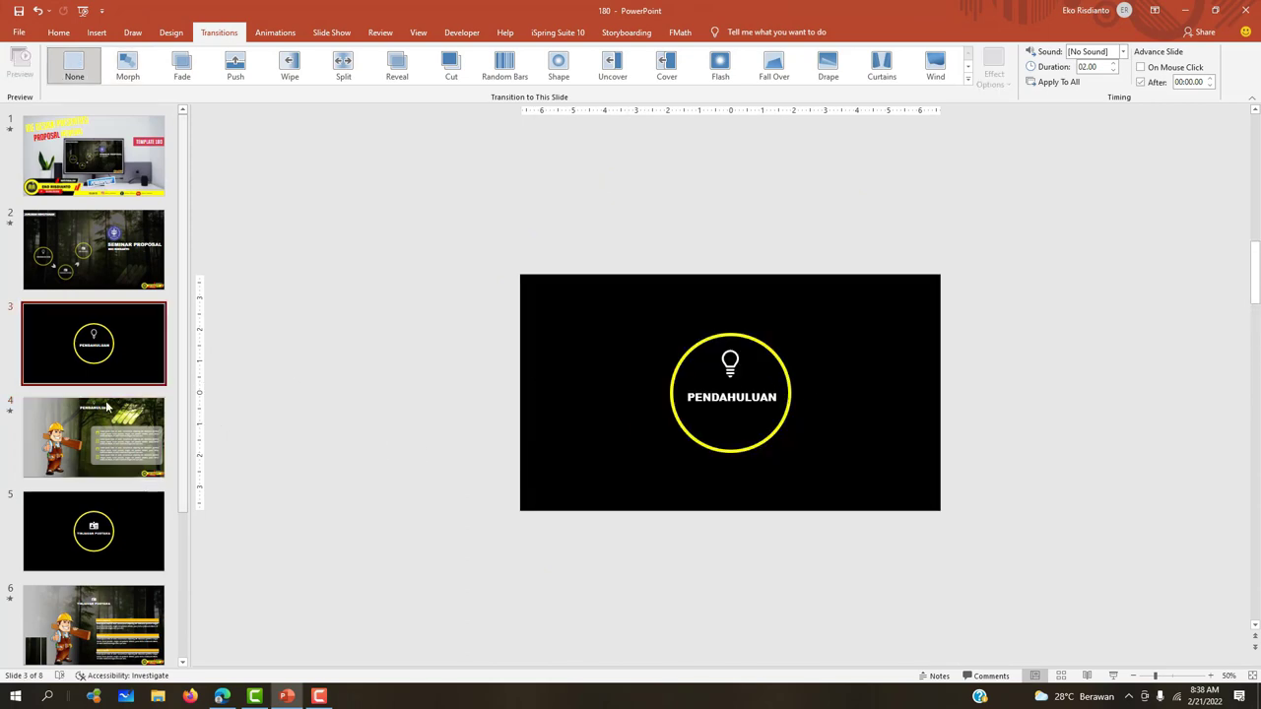
click(105, 443)
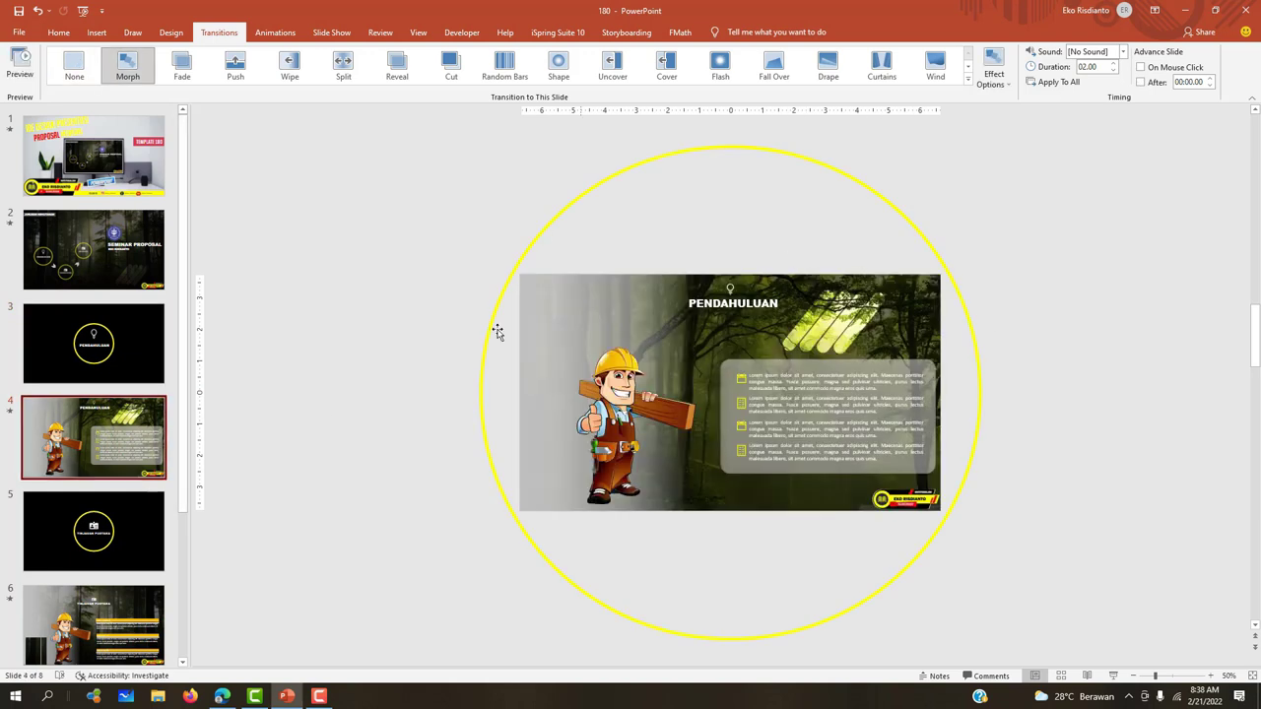
click(121, 366)
key(Down)
click(120, 373)
key(Down)
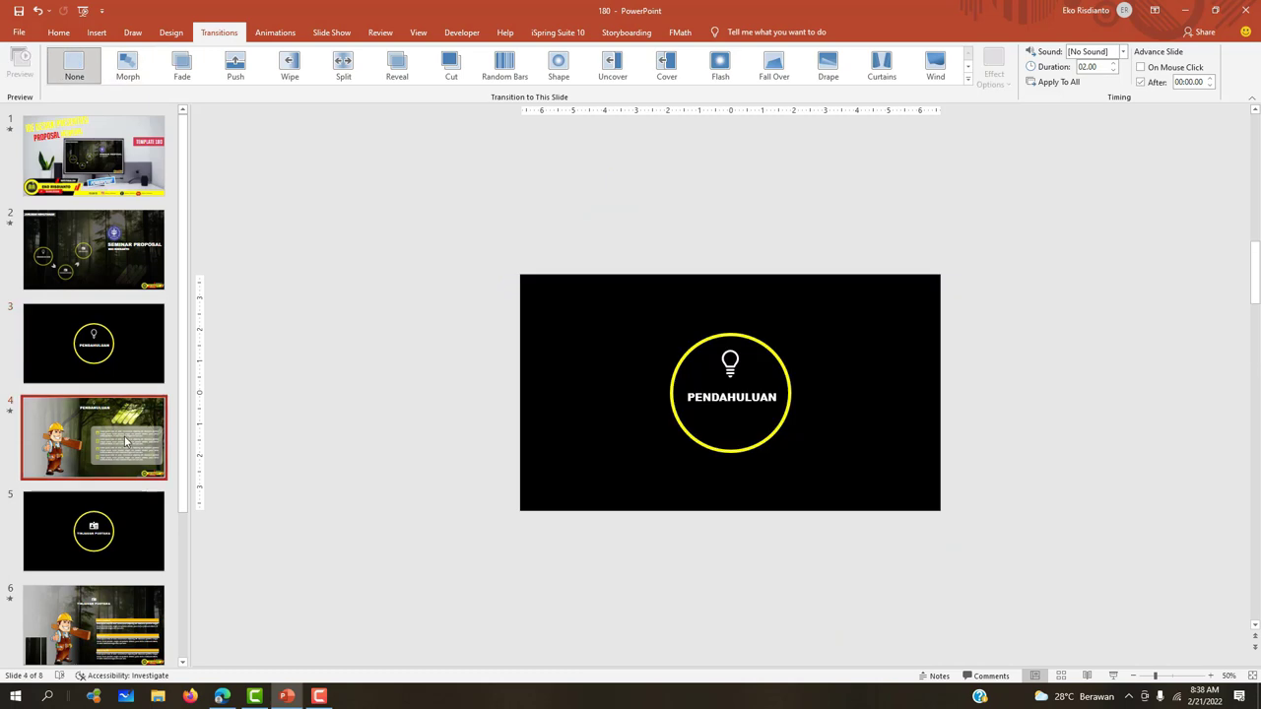
scroll(120, 414, down, 1)
Check transitions on slides 5, 6, 7 and the title slide, ending on menu slide 2
click(121, 479)
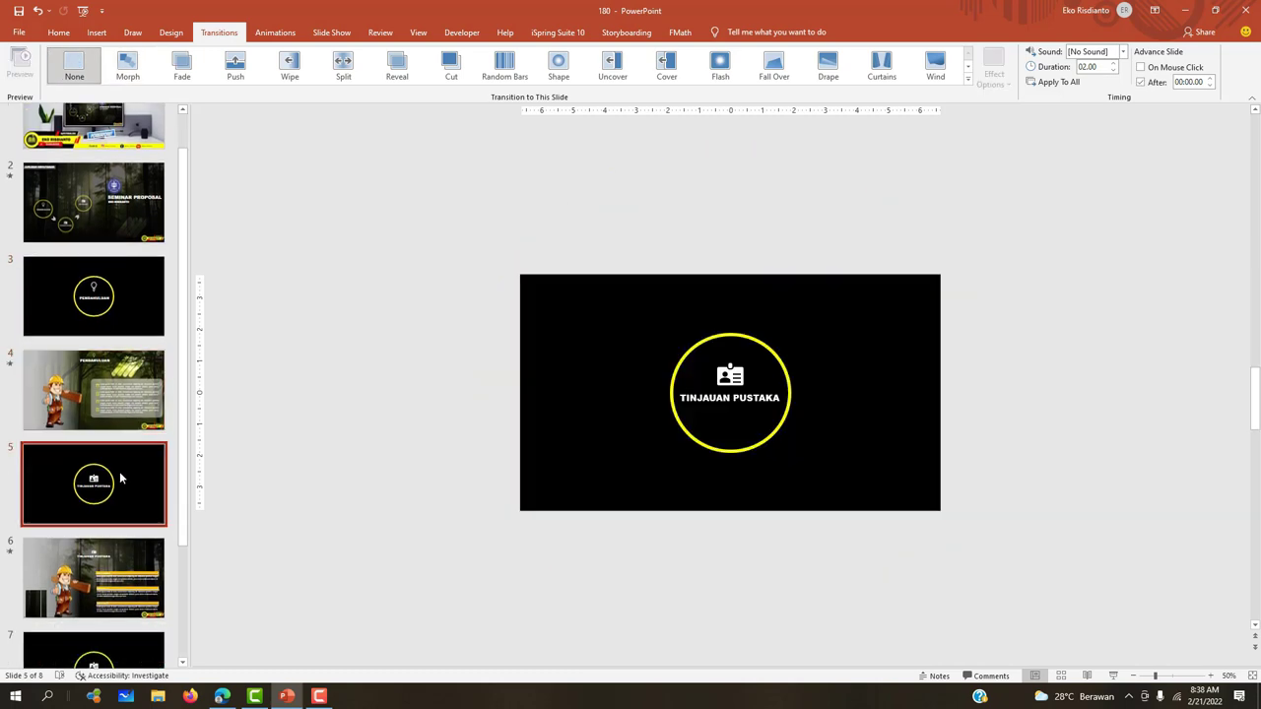
click(123, 309)
key(Down)
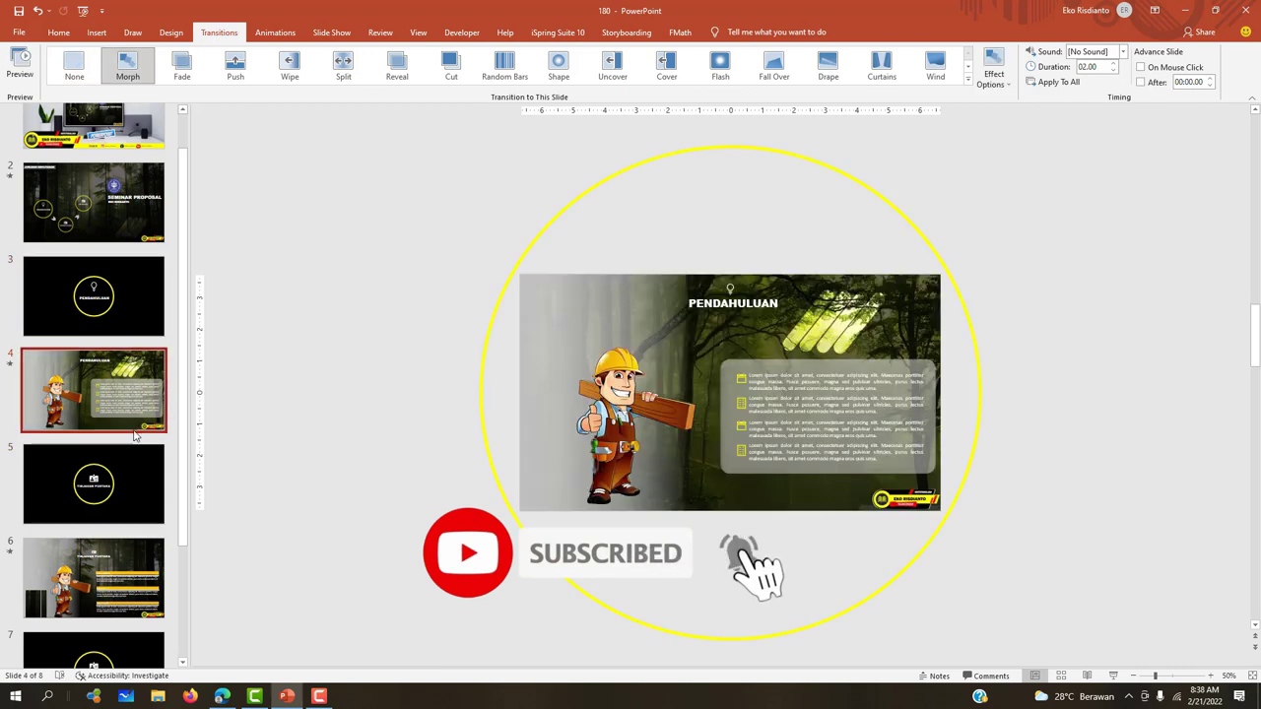
scroll(126, 413, down, 2)
click(126, 416)
click(114, 479)
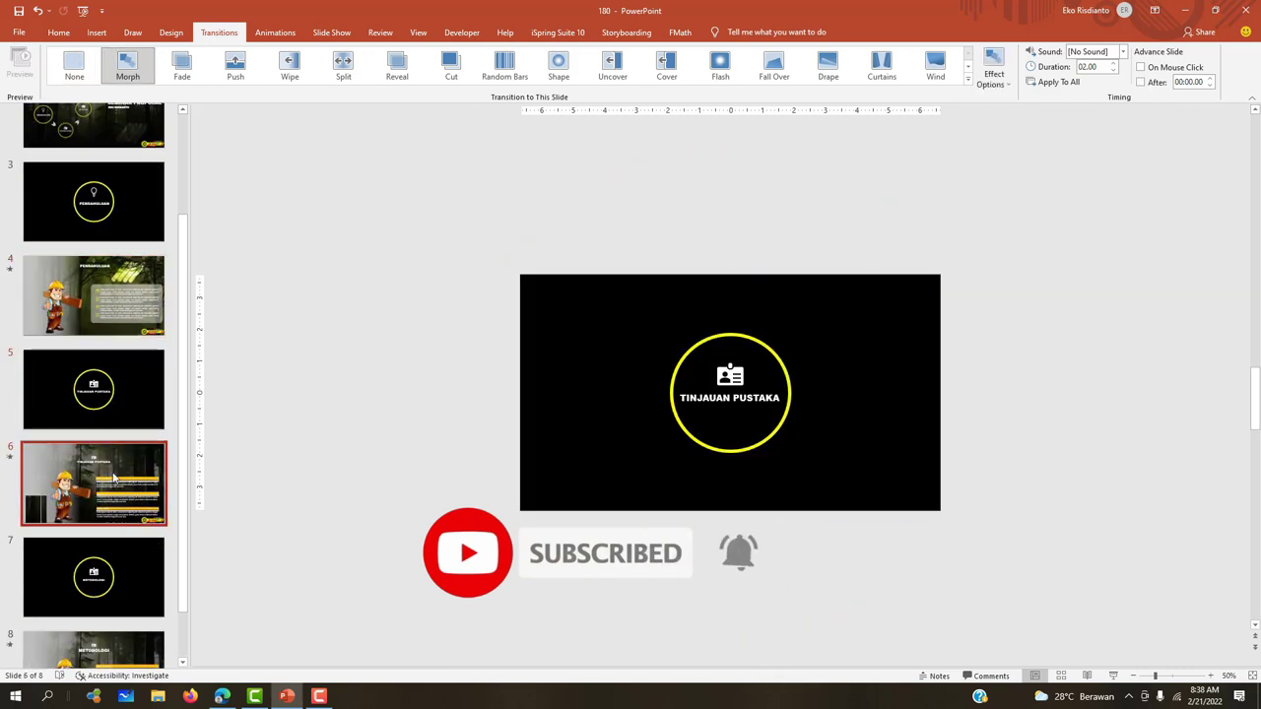
scroll(114, 479, down, 1)
click(132, 492)
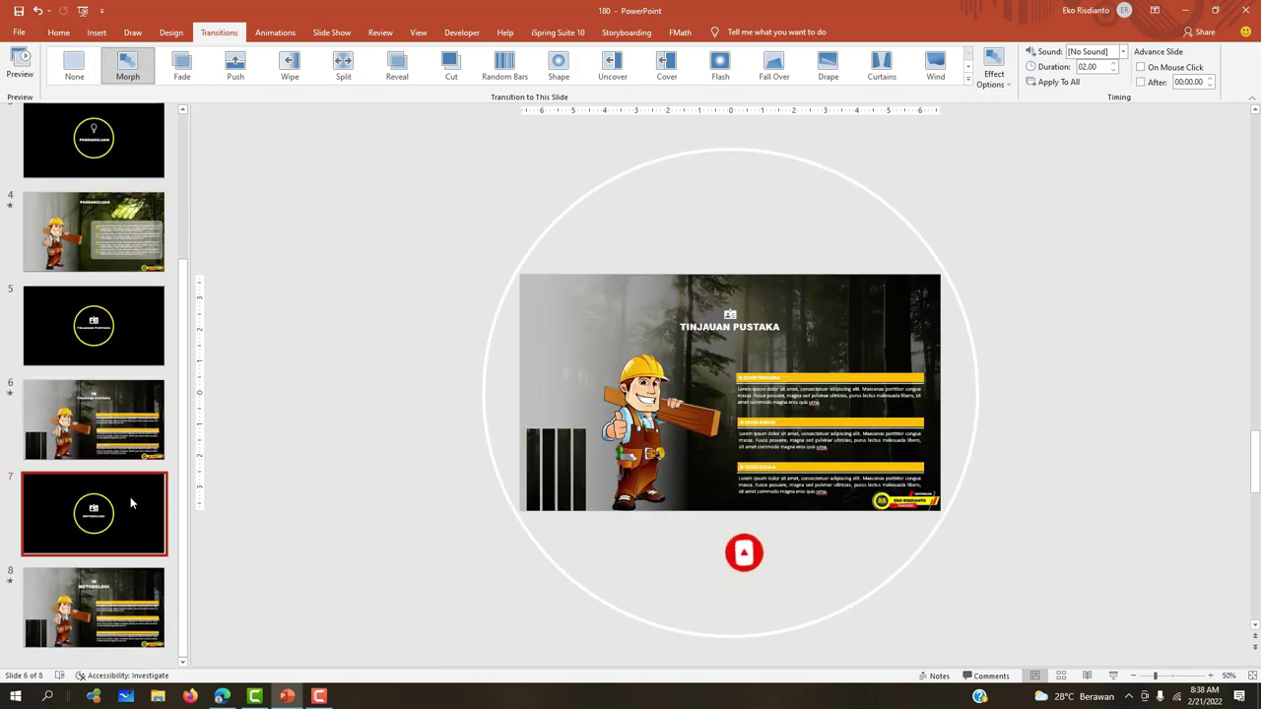
scroll(128, 286, up, 3)
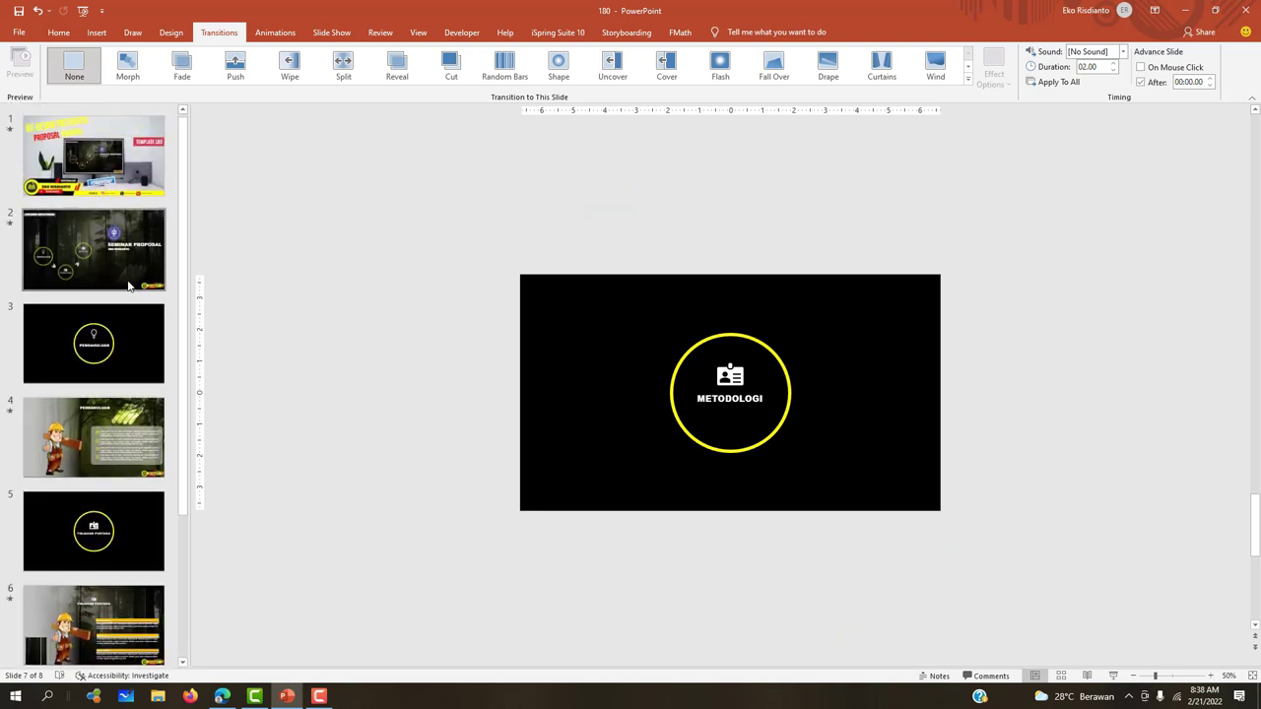
click(129, 181)
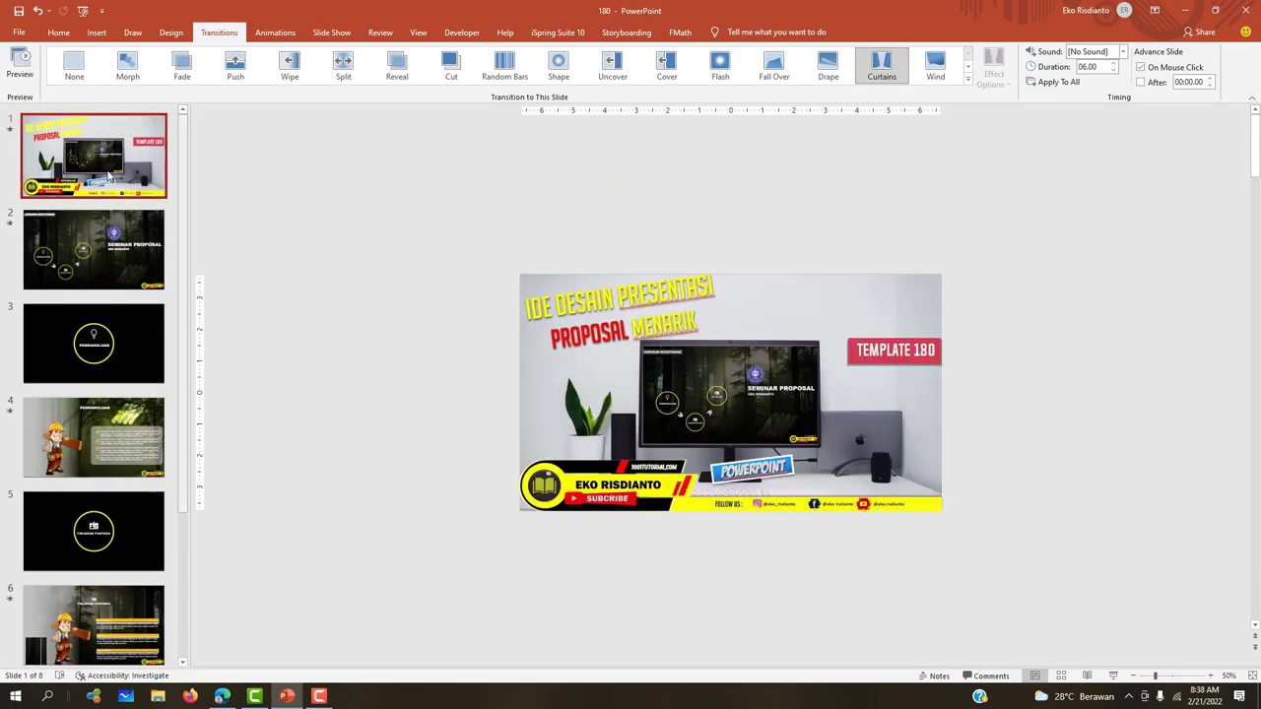
click(93, 250)
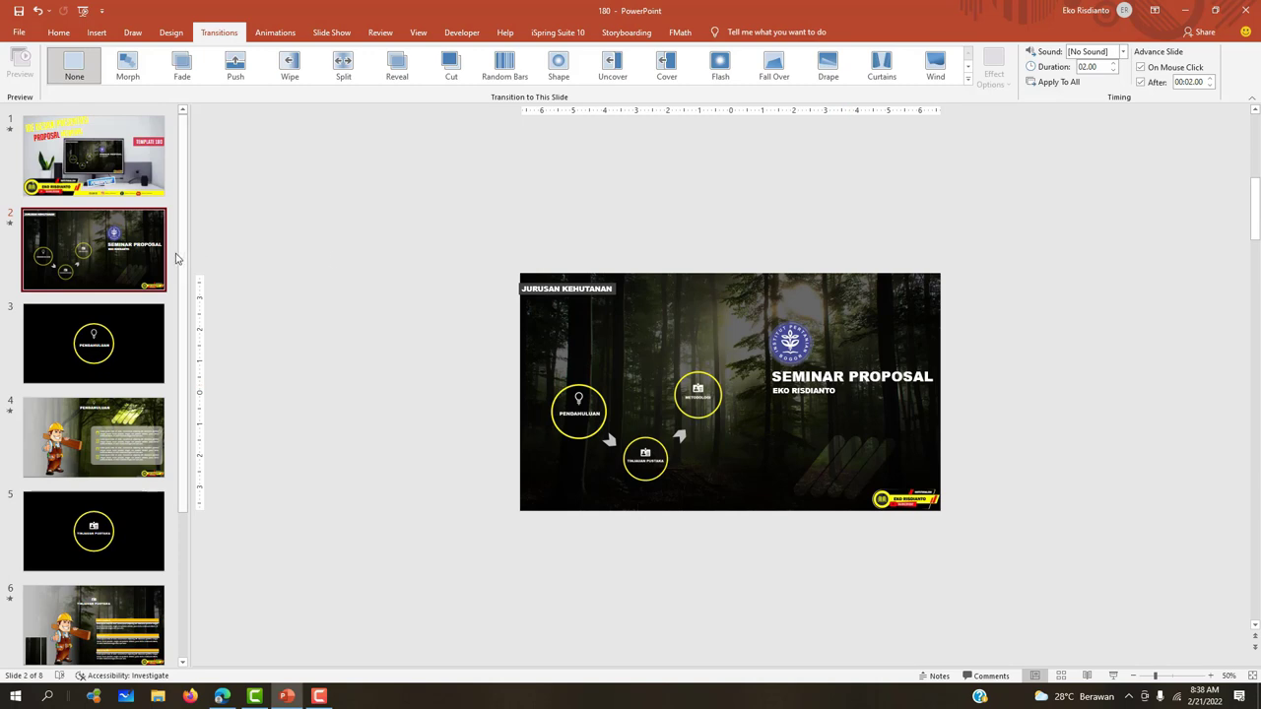
scroll(118, 394, down, 3)
scroll(113, 493, down, 1)
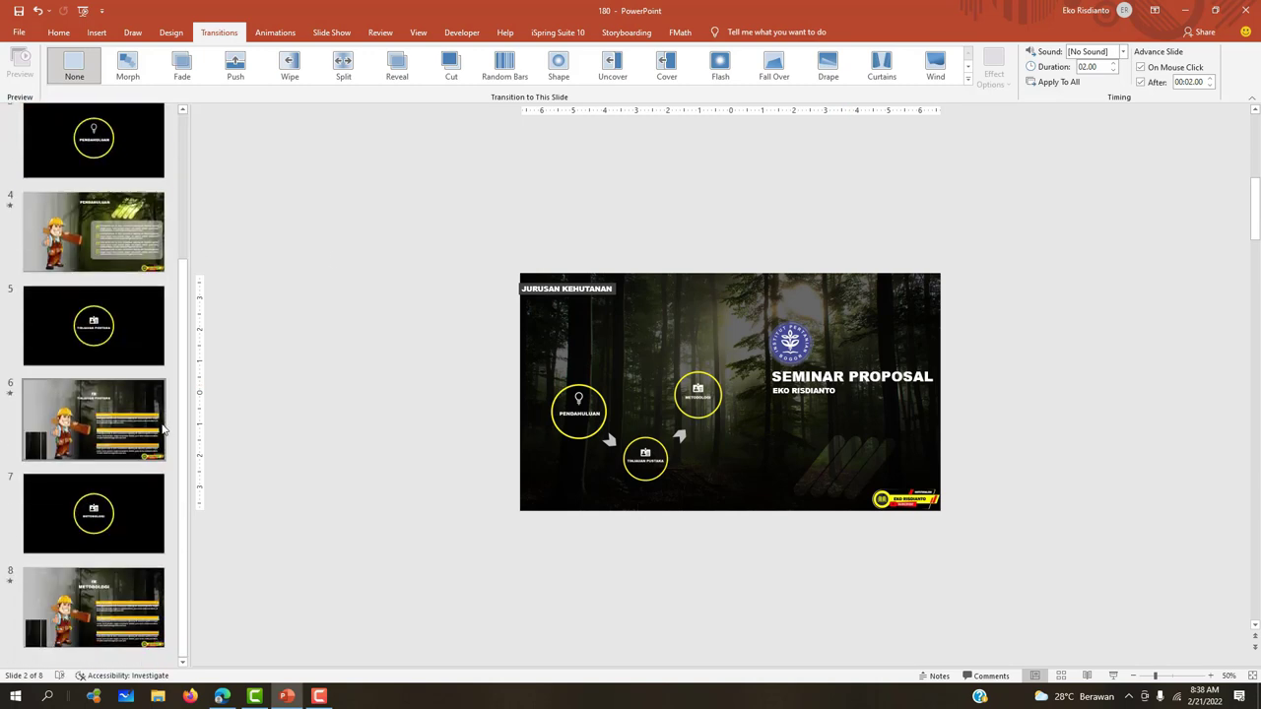
Duplicate the METODOLOGI slides 7 and 8 as slides 9 and 10, and open slide 9
click(115, 538)
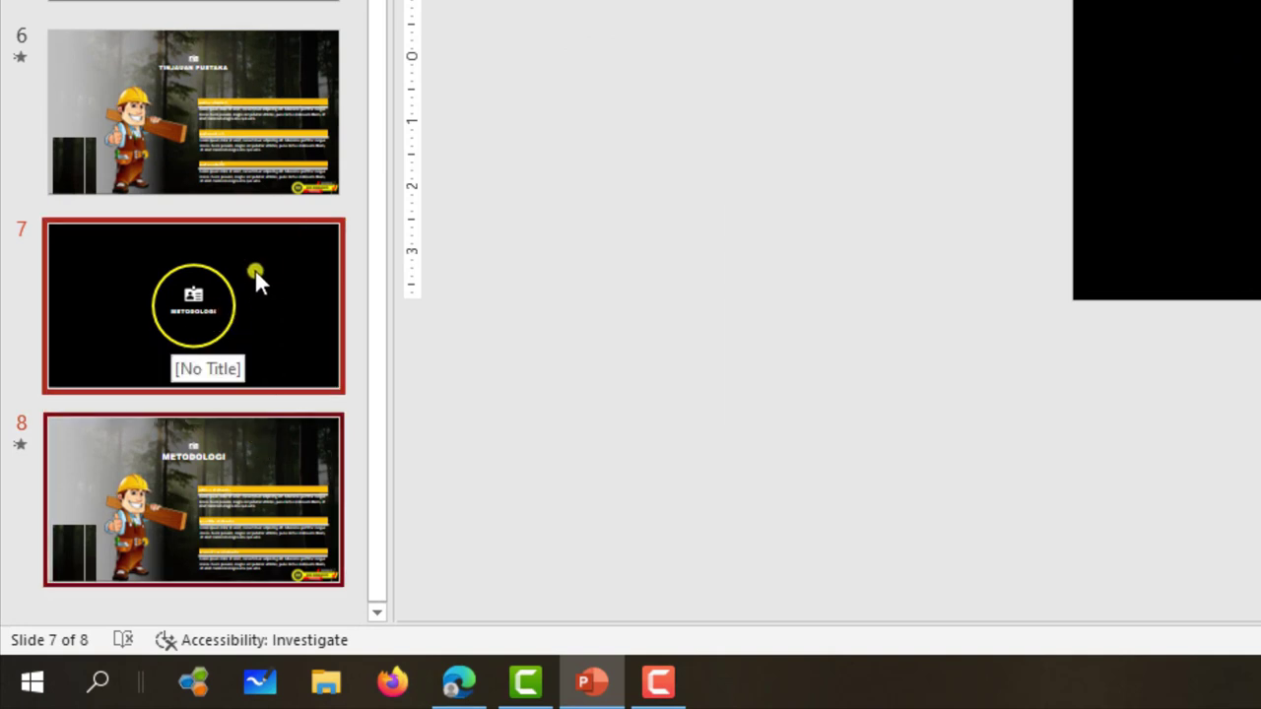
key(ctrl+d)
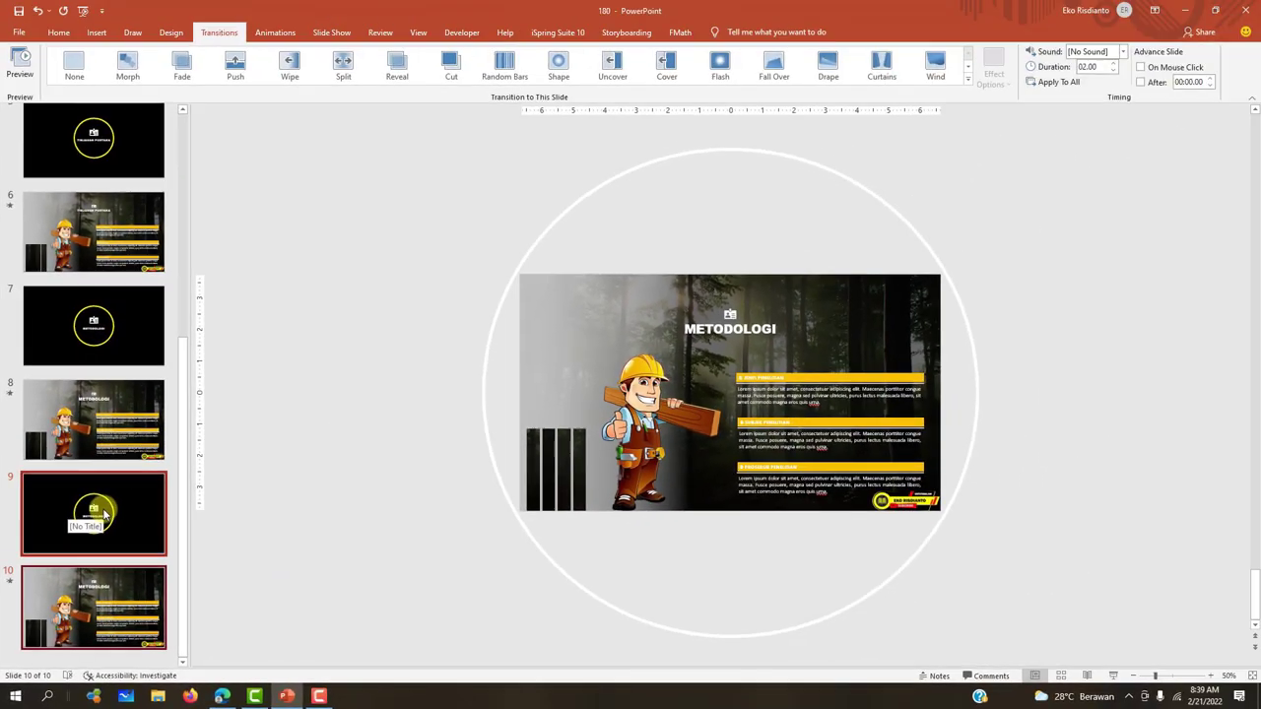
click(92, 510)
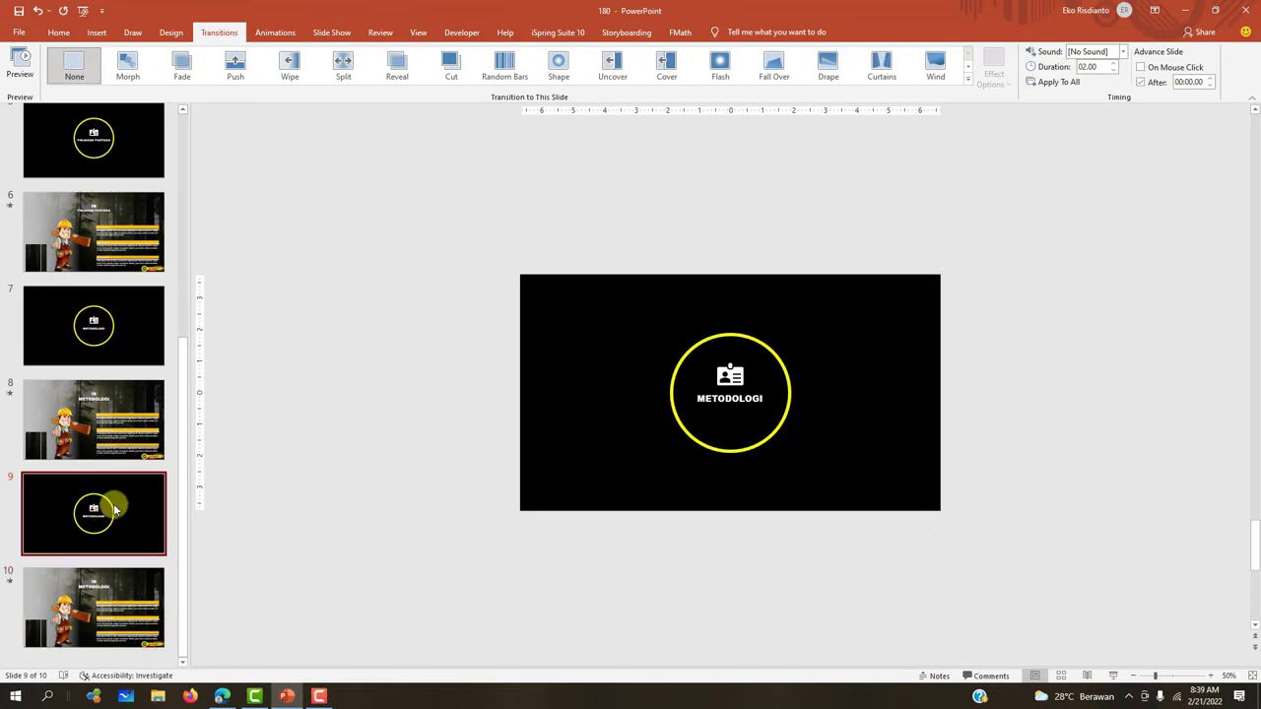
Replace slide 9's METODOLOGI label with HASIL PEMBAHASAN, centred under the ID-card icon
click(697, 398)
drag(698, 398, 763, 404)
text(has)
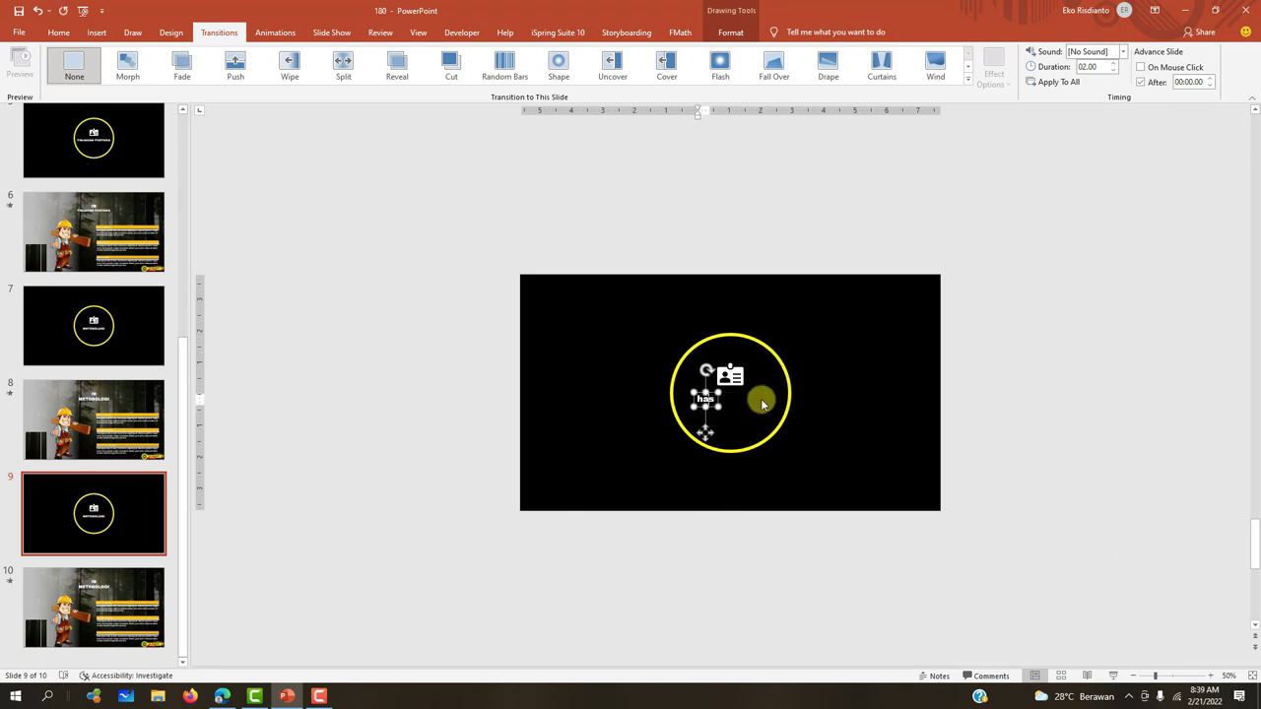
text(l d)
text(an)
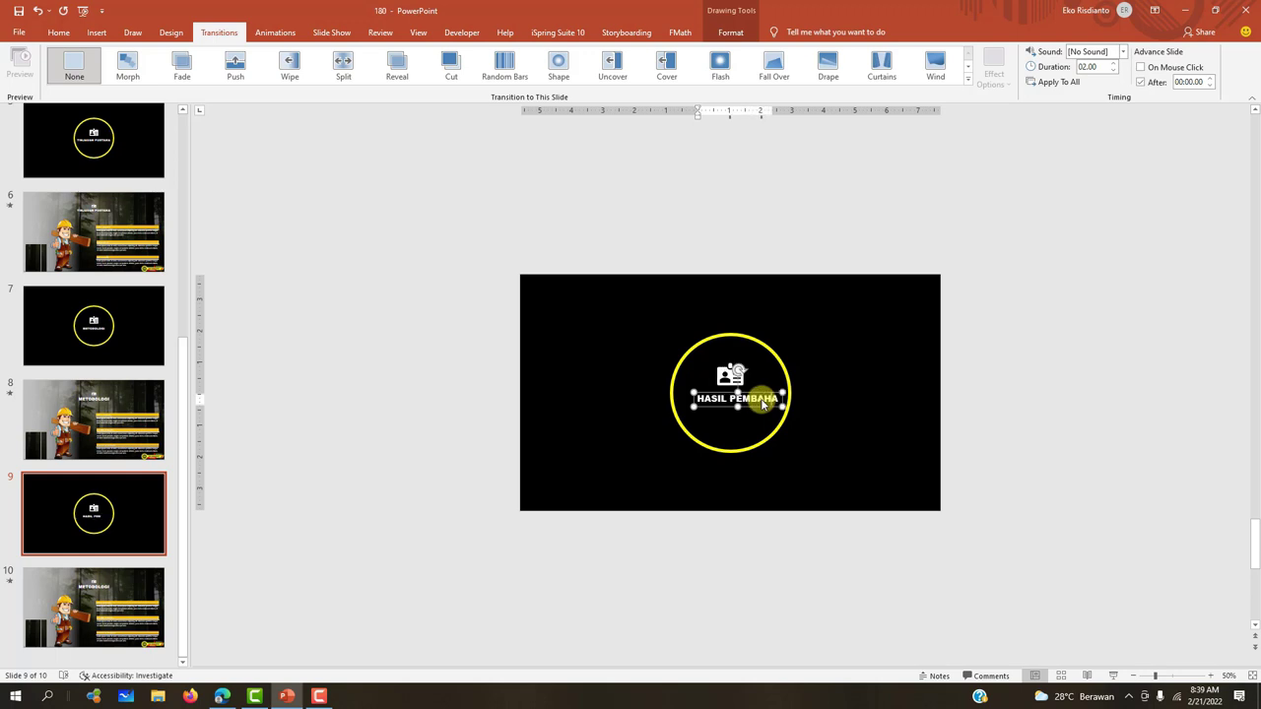
text(san)
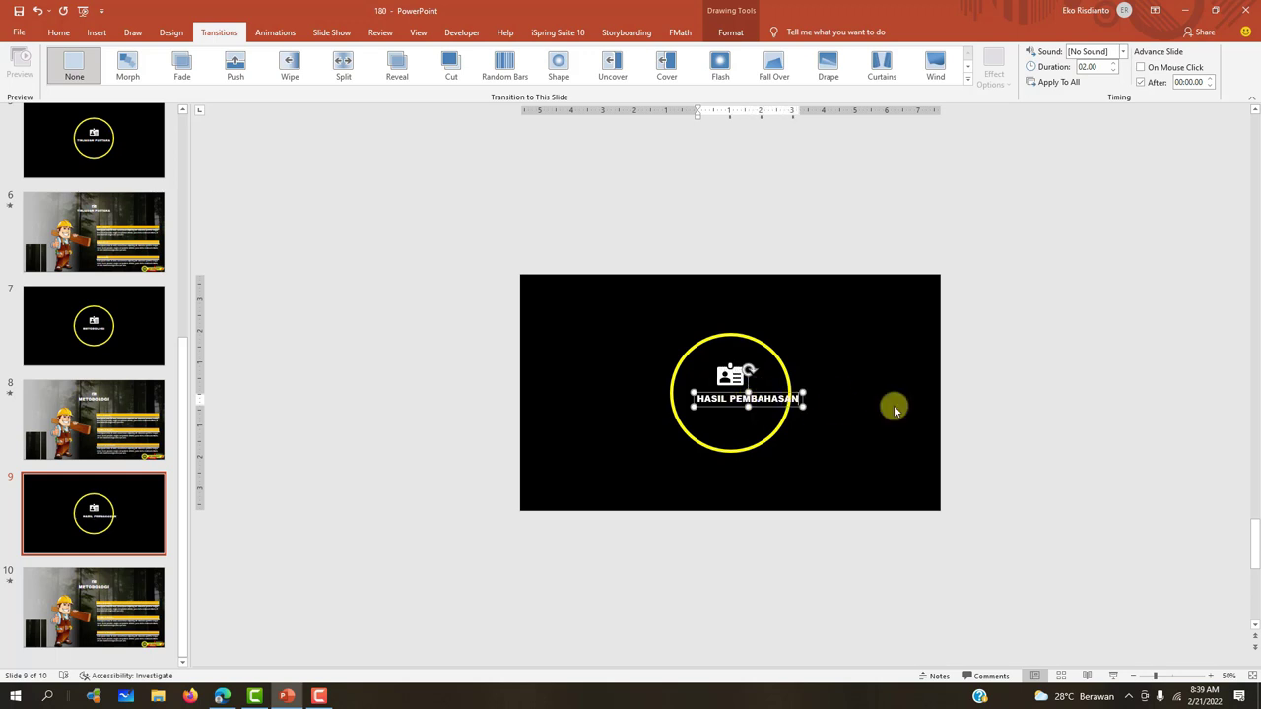
scroll(895, 410, up, 5)
drag(806, 378, 774, 374)
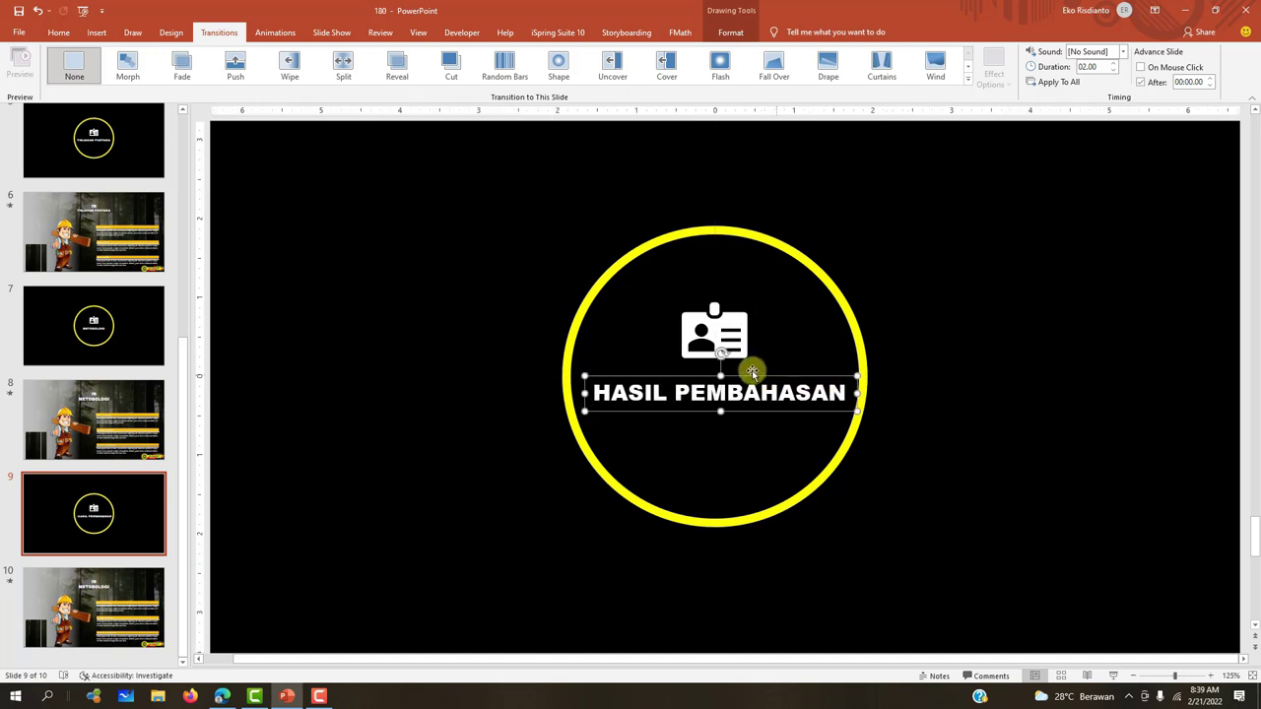
click(726, 335)
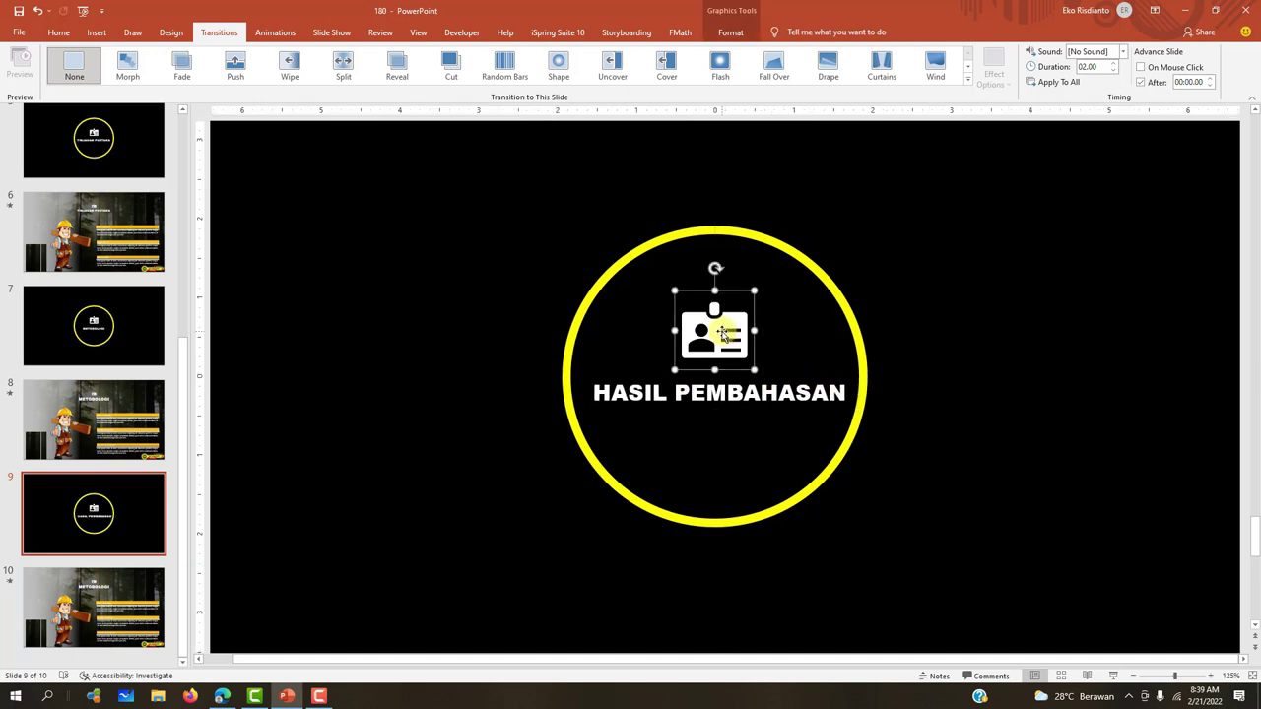
click(78, 492)
click(104, 591)
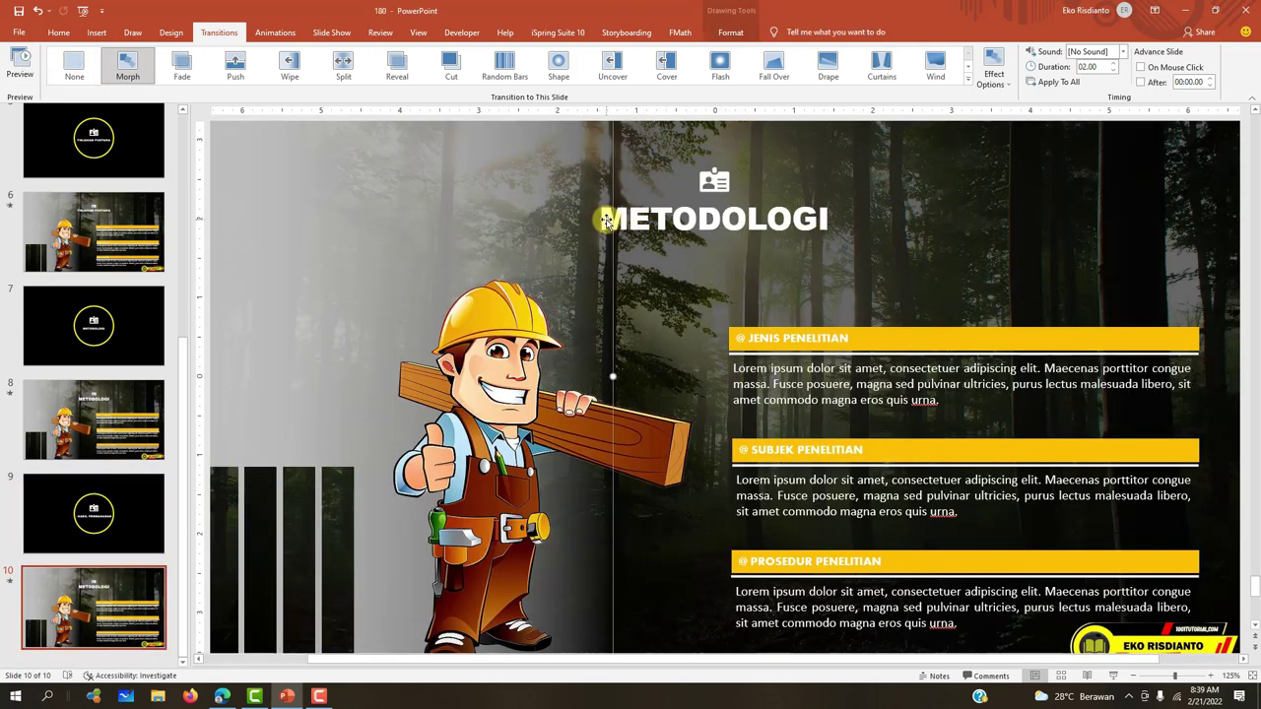
Retitle slide 10 HASIL PEMBAHASAN and change the first heading to @ HASIL
click(640, 219)
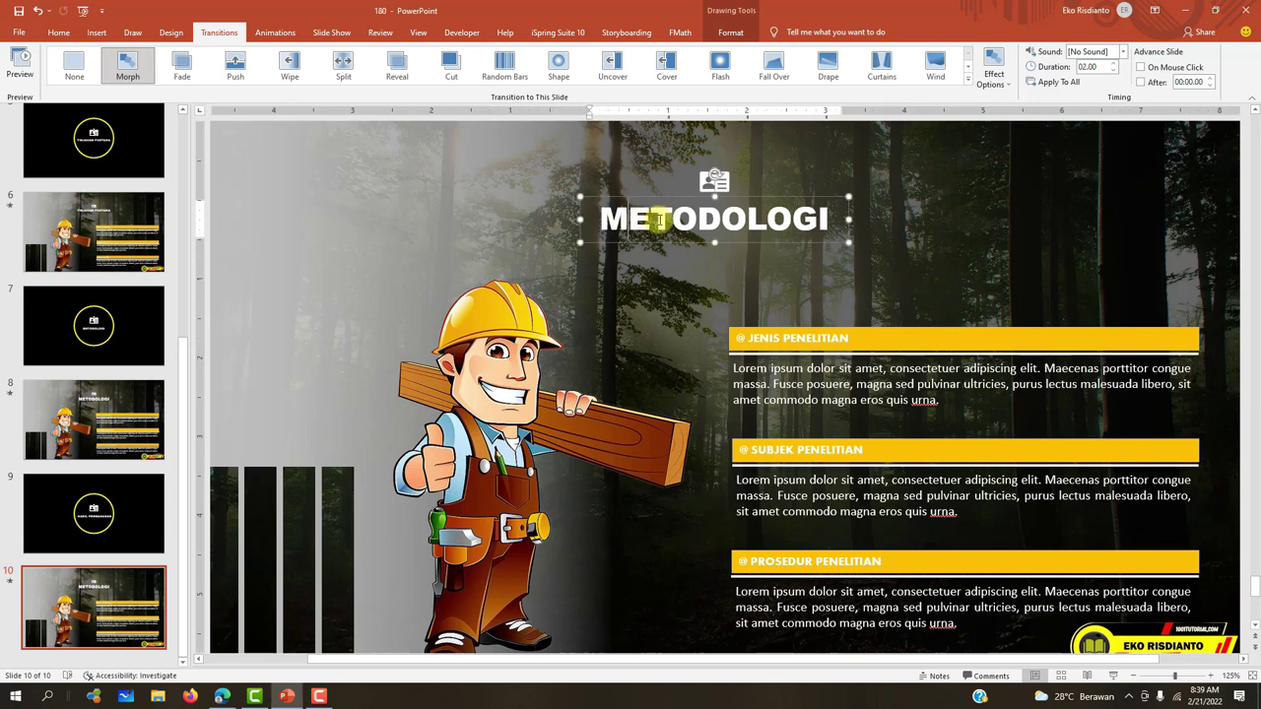
text(HASIL PEMBAH)
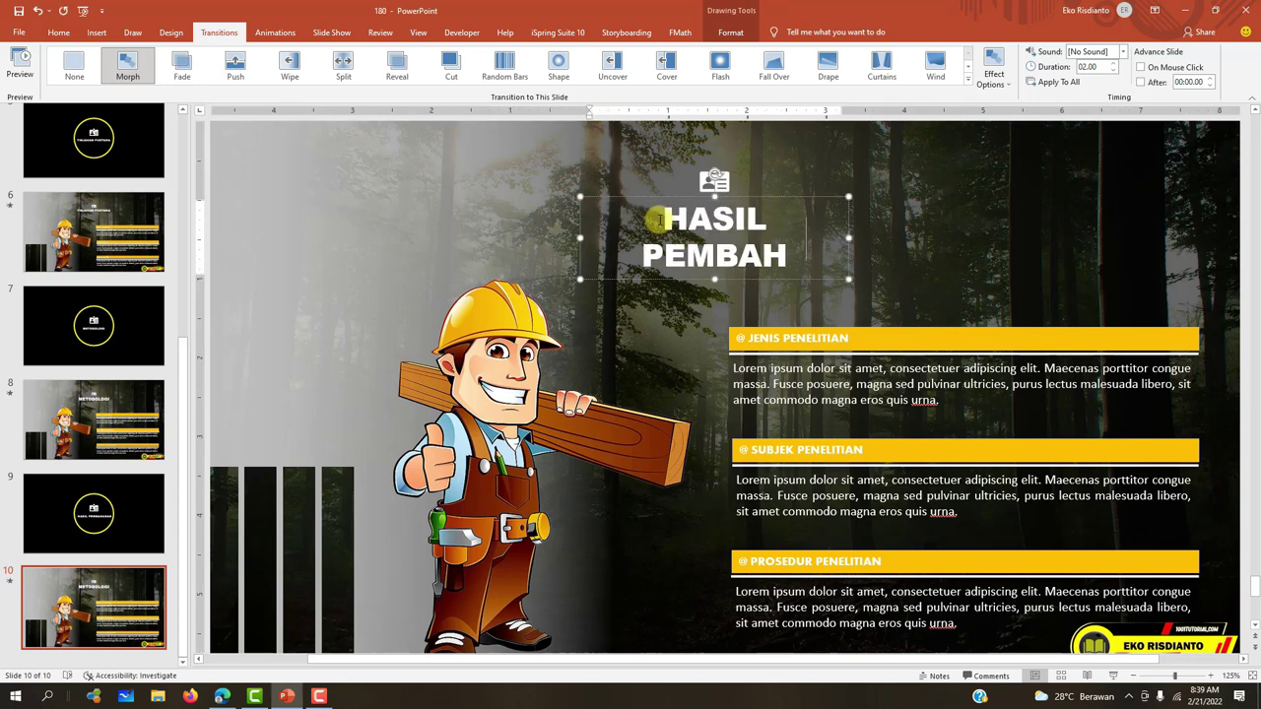
text(ASAN)
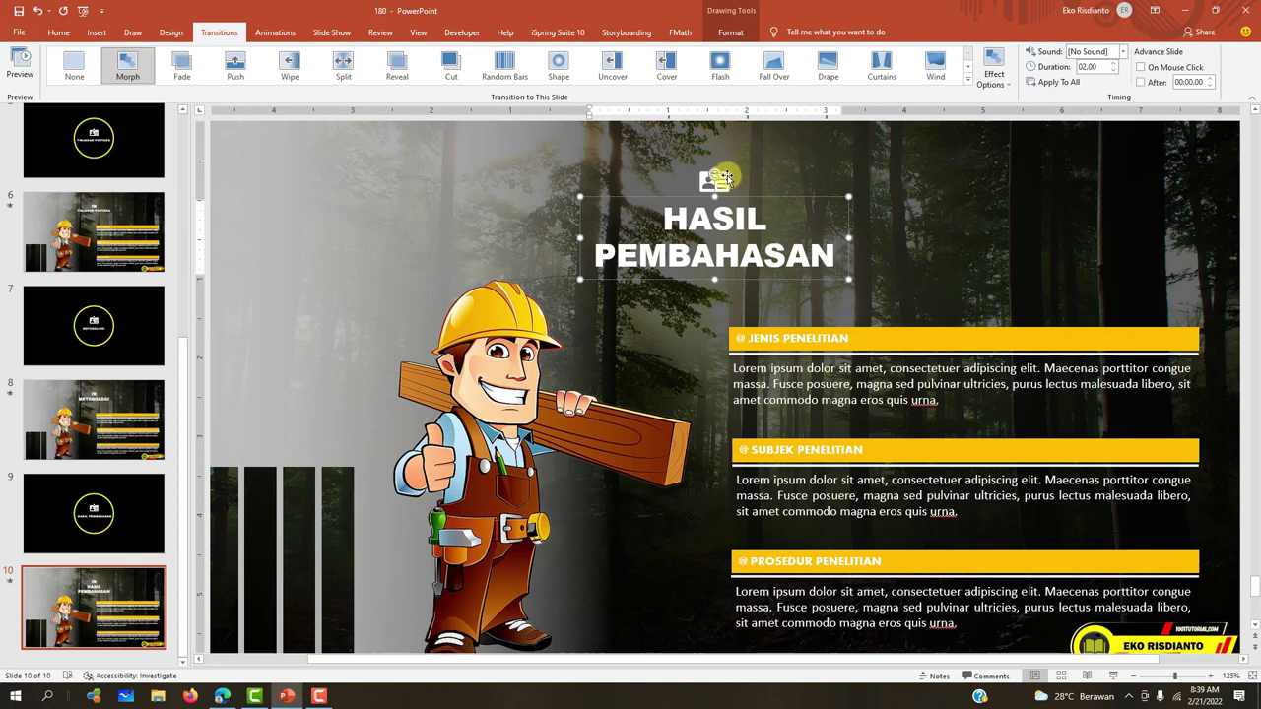
click(778, 338)
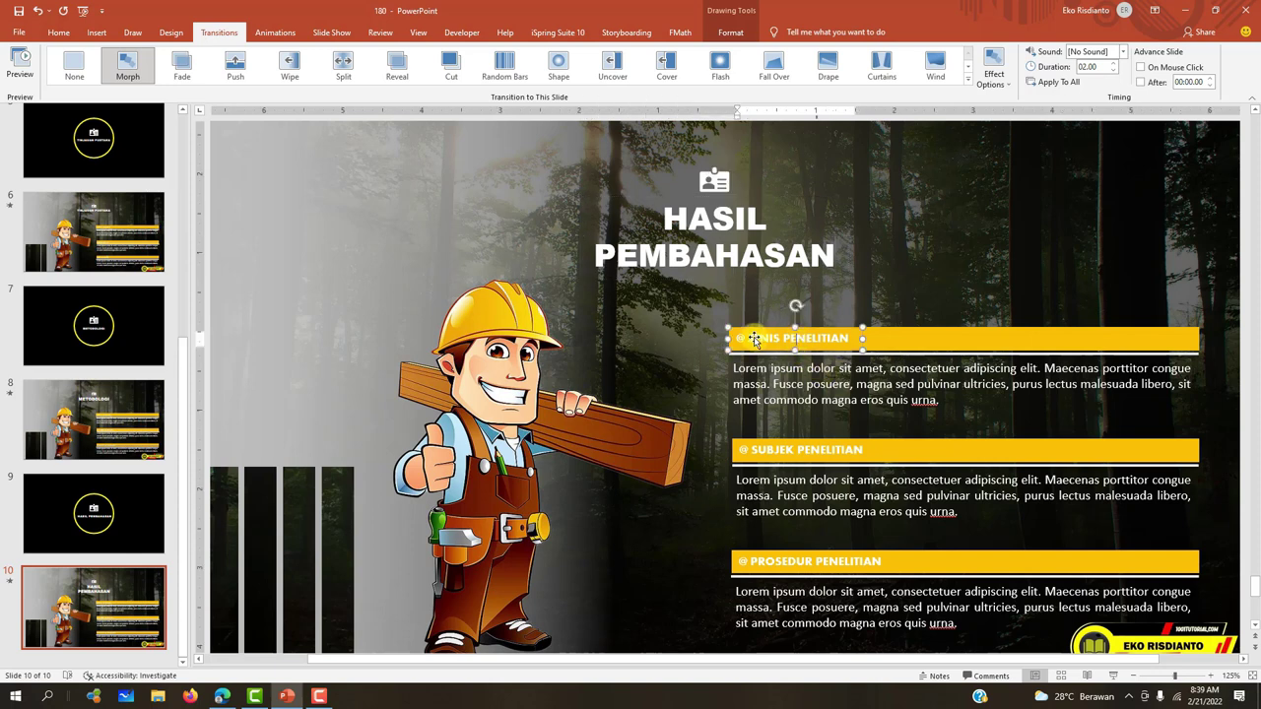
key(ctrl+a)
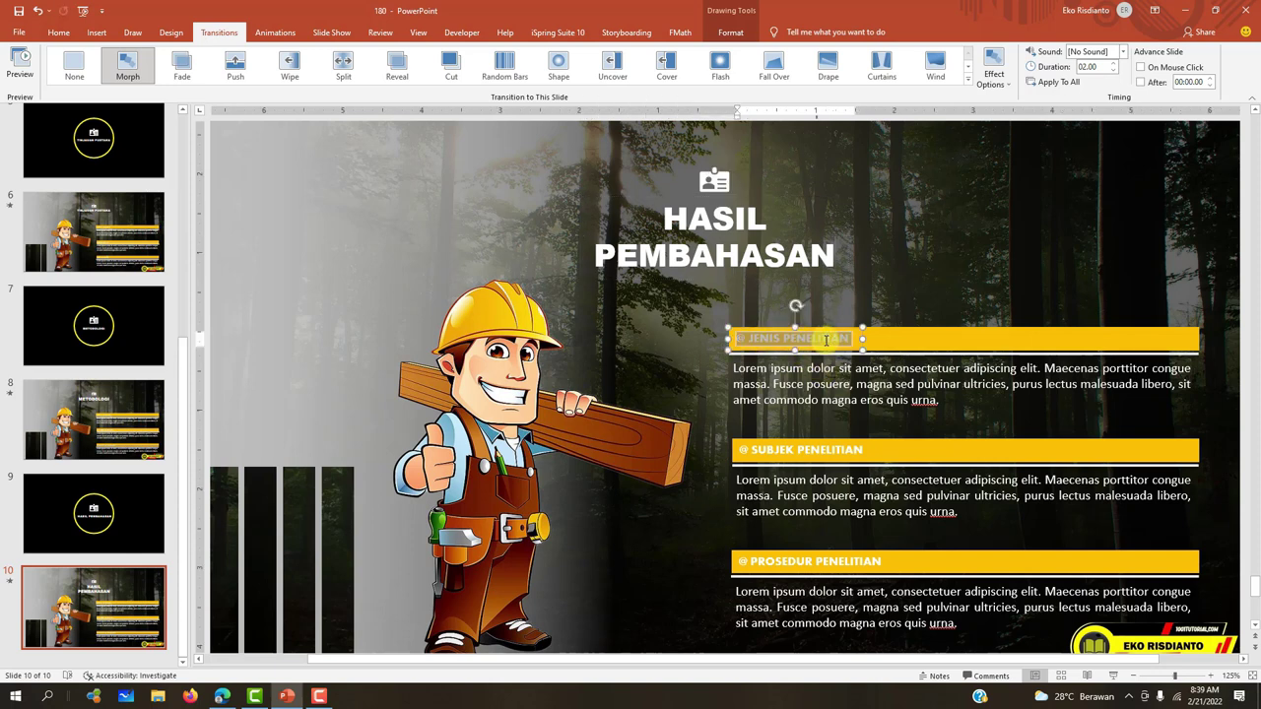
text(HA)
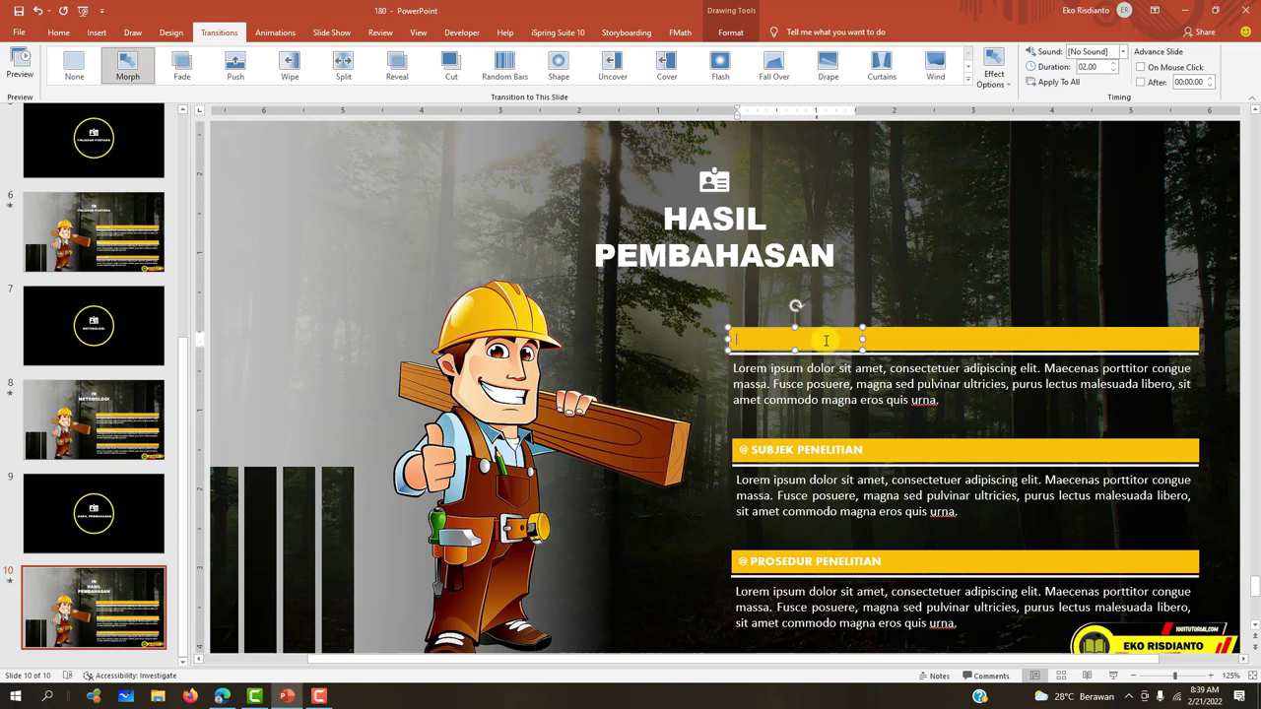
key(ctrl+z)
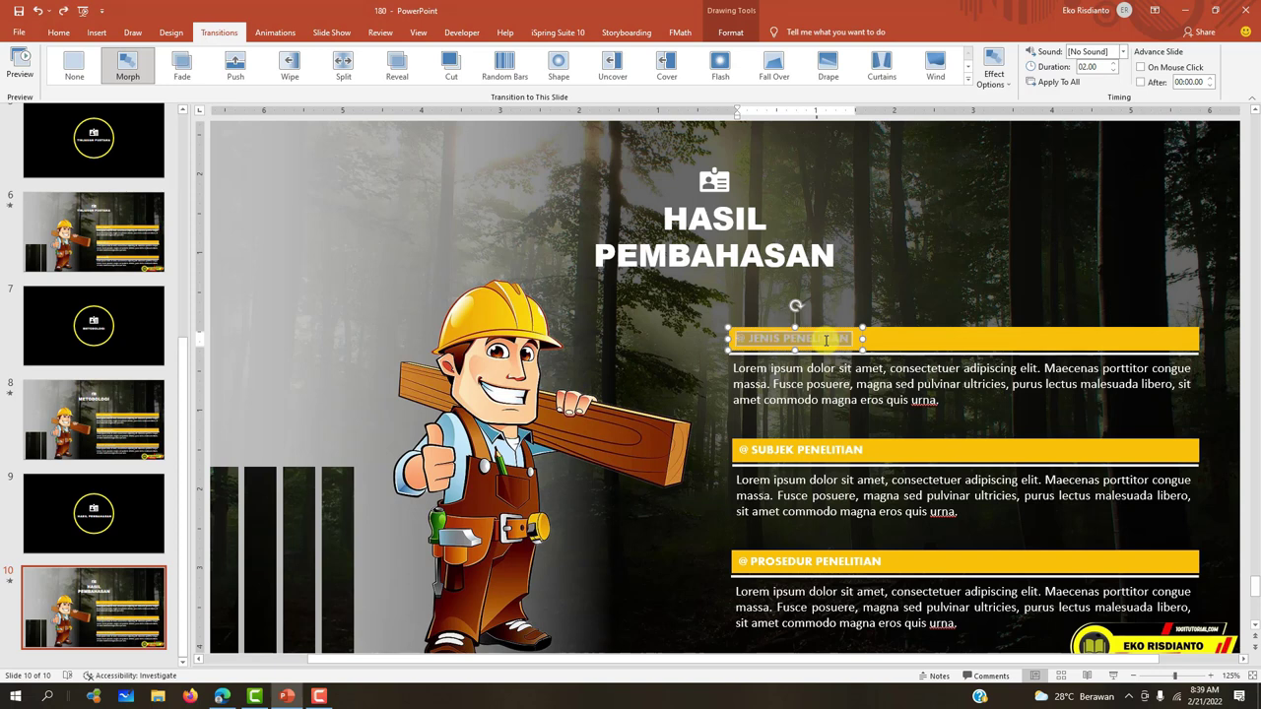
click(762, 342)
text(@ HASIL)
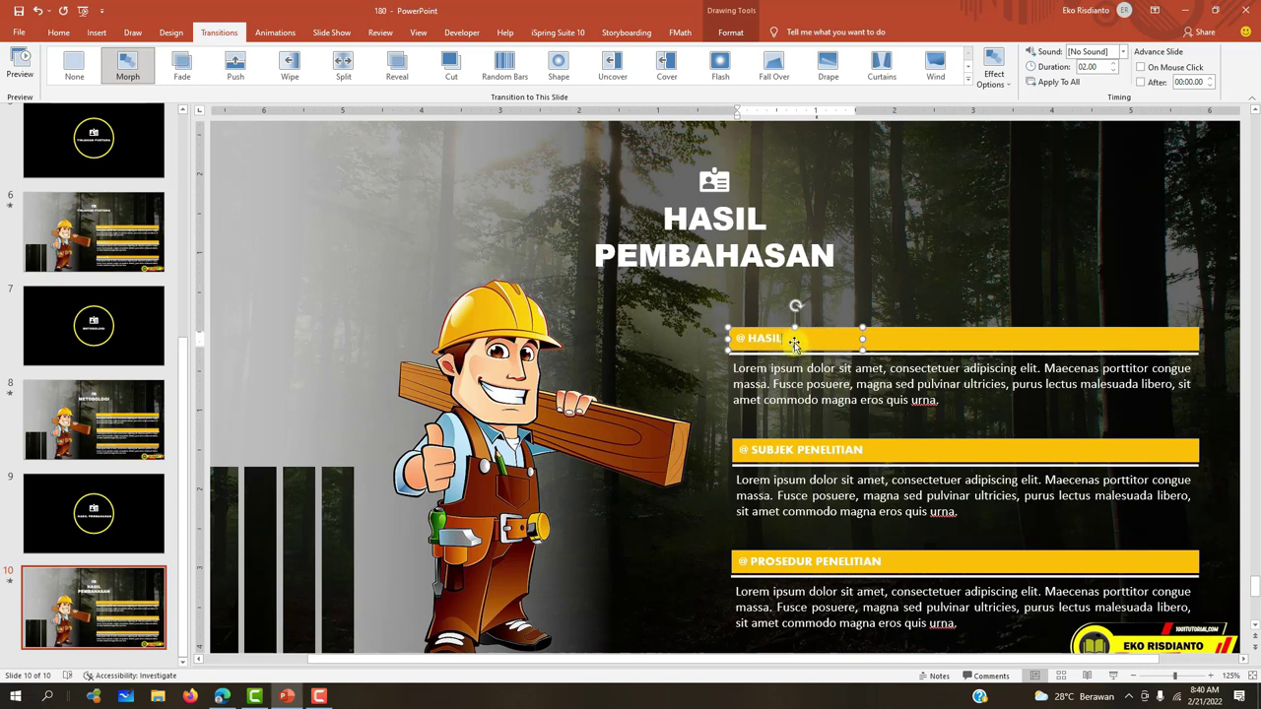
Change the SUBJEK PENELITIAN heading to @ PEMBAHASAN, then return to slide 9
click(771, 451)
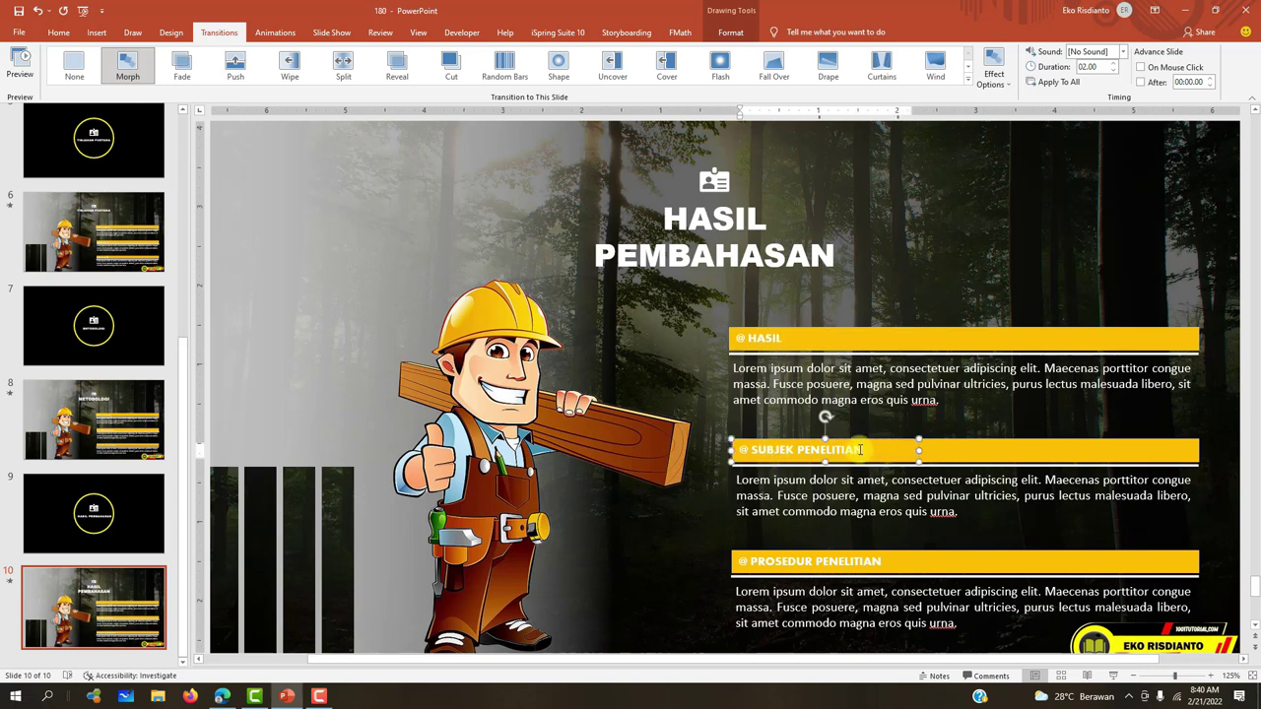
drag(850, 449, 753, 450)
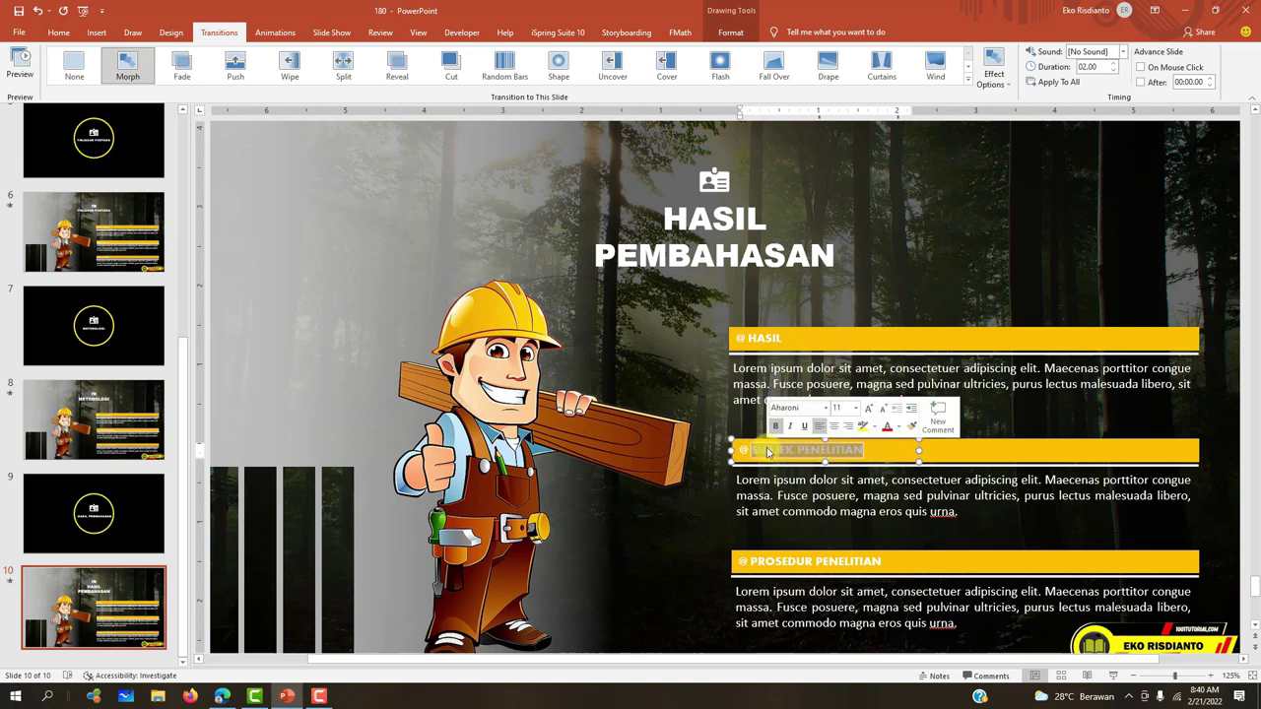
key(BackSpace)
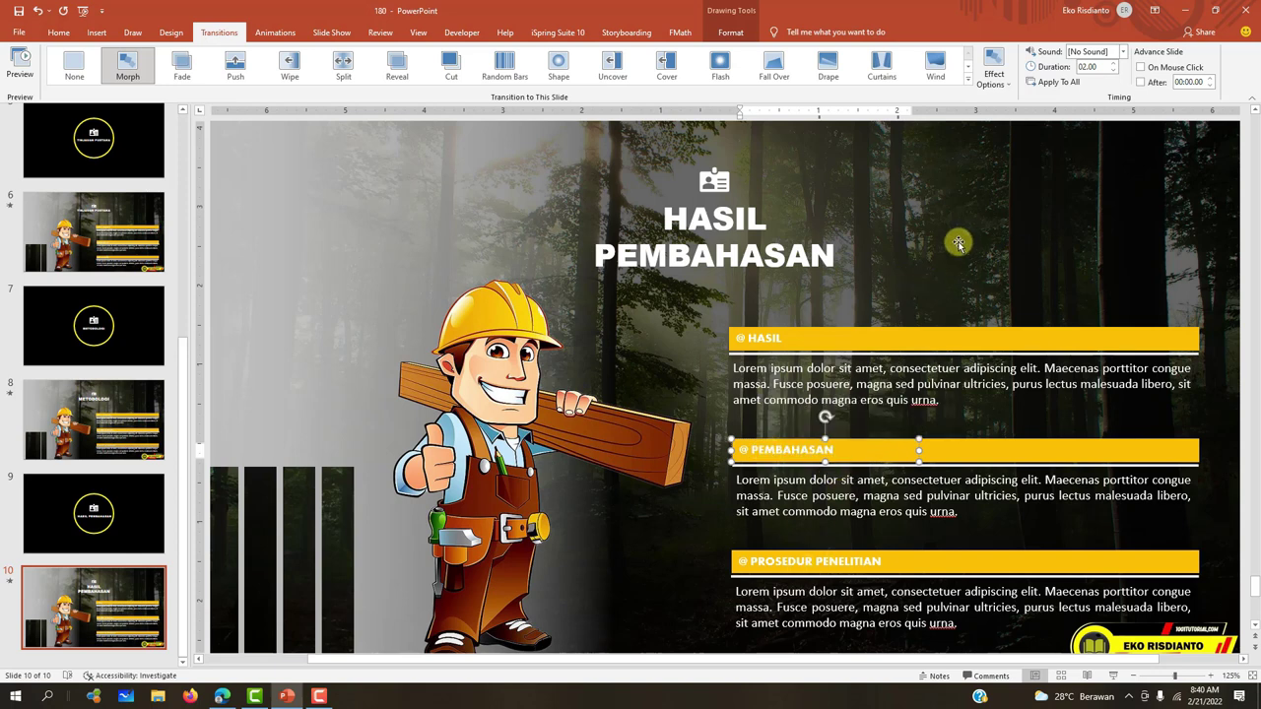
click(1245, 168)
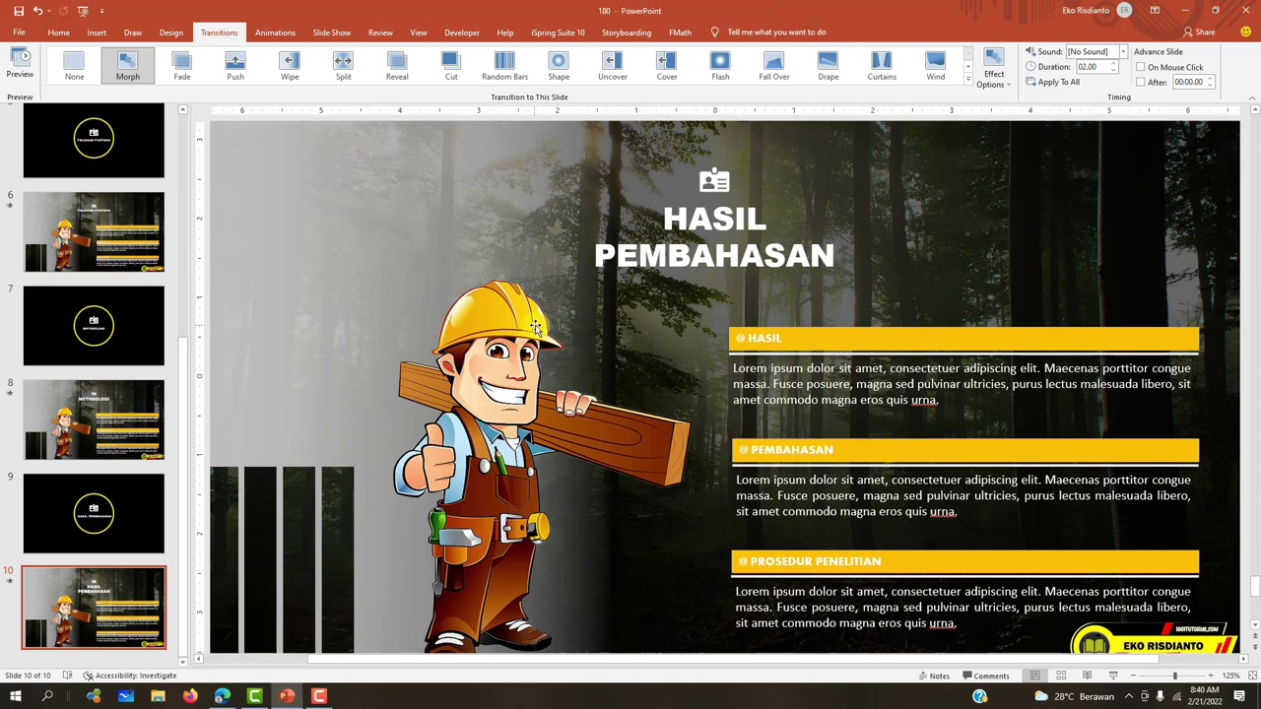
click(95, 530)
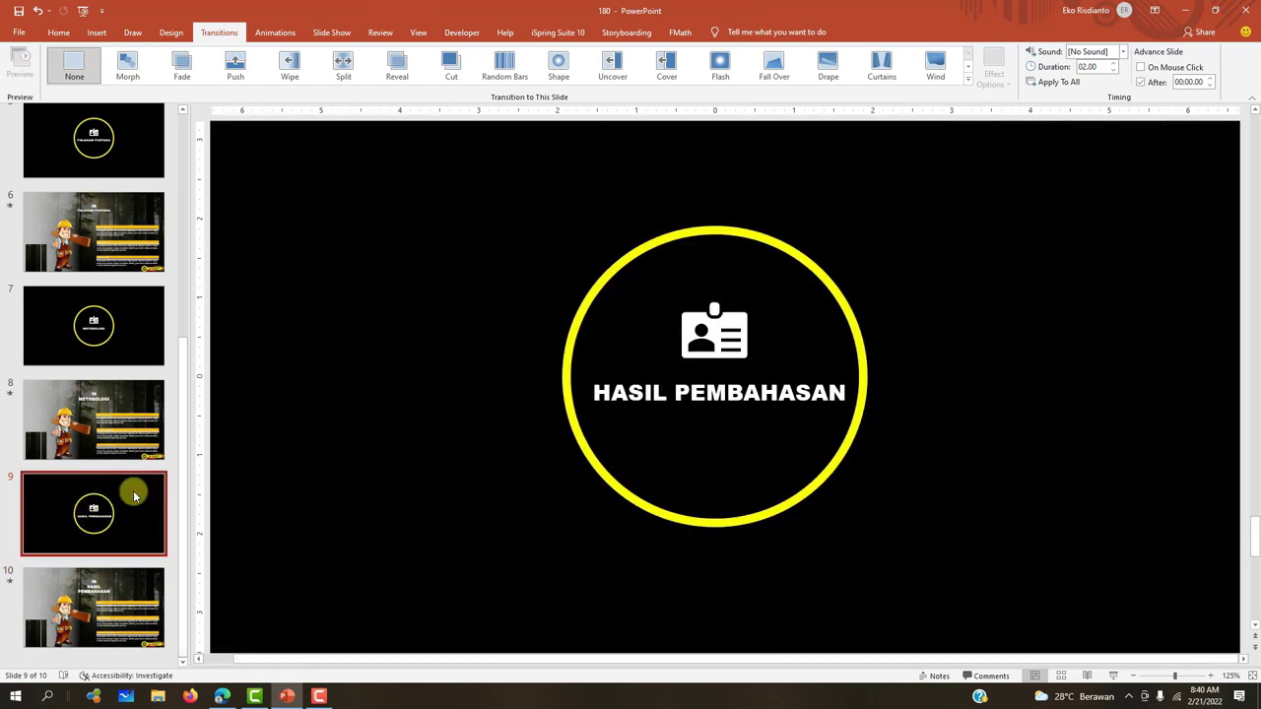
scroll(130, 467, up, 5)
Insert a Slide Zoom of slide 9 on menu slide 2, placed below-right of METODOLOGI
click(80, 231)
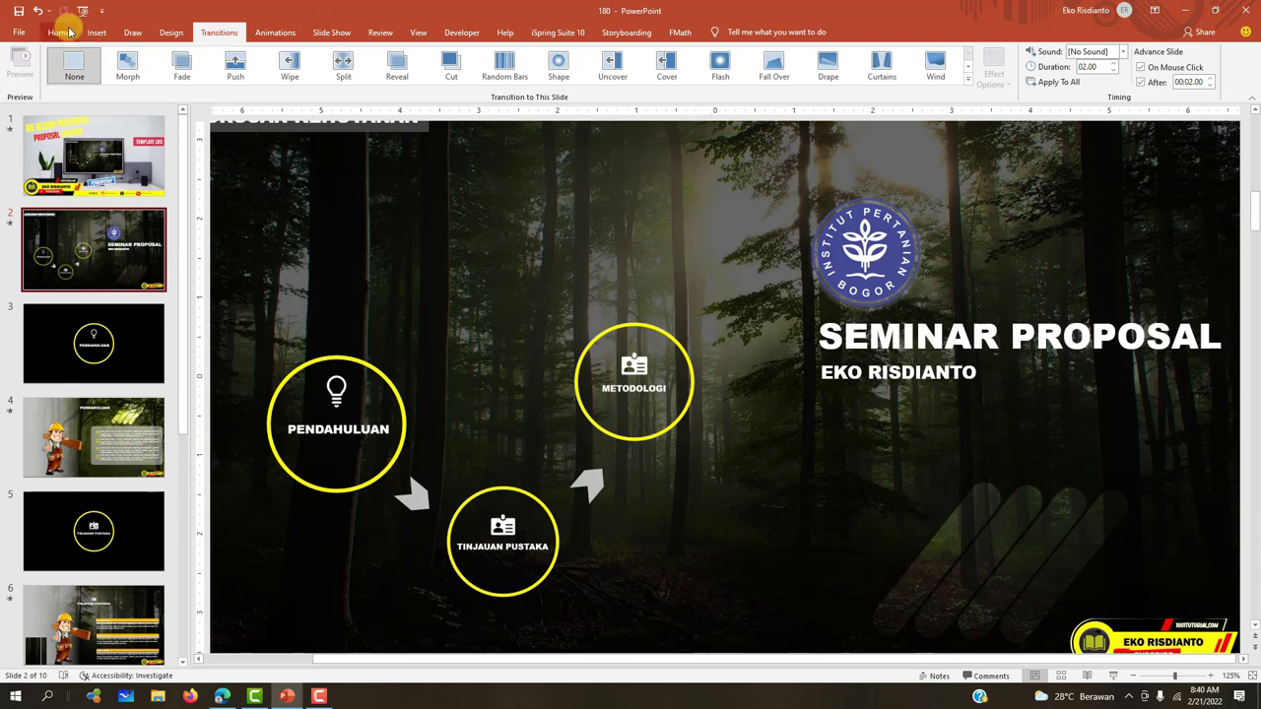
click(97, 35)
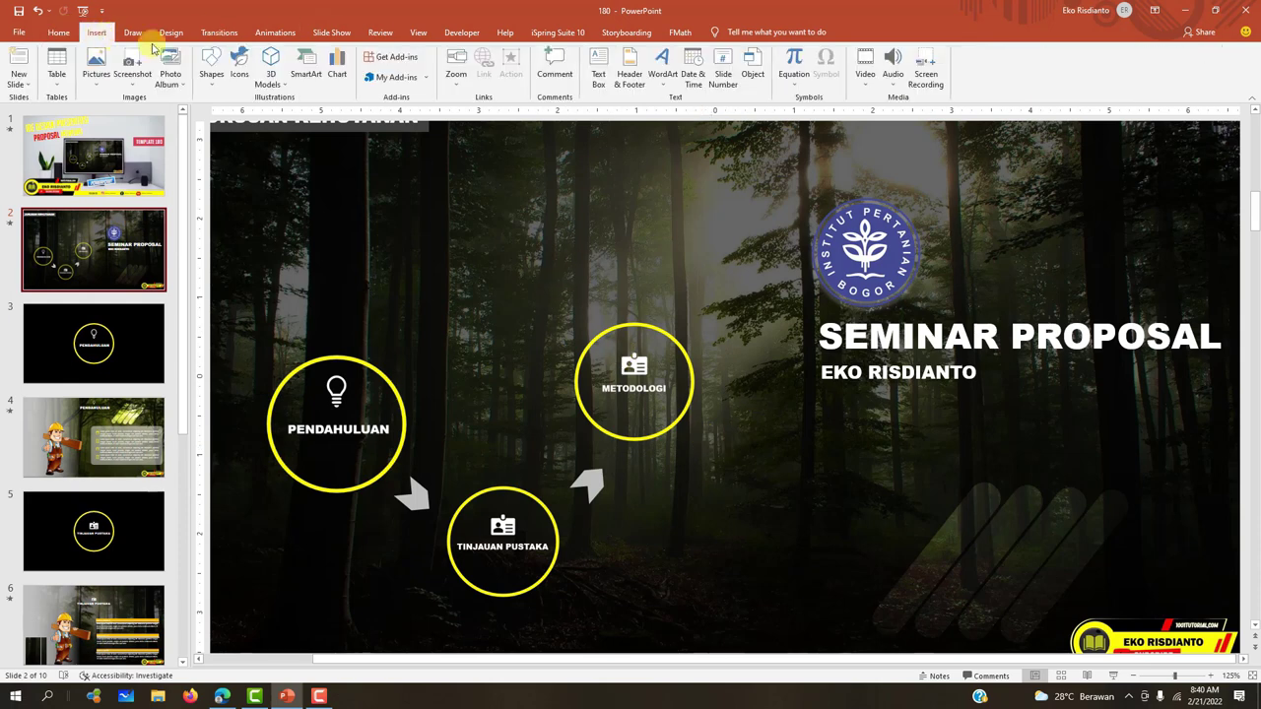
click(457, 74)
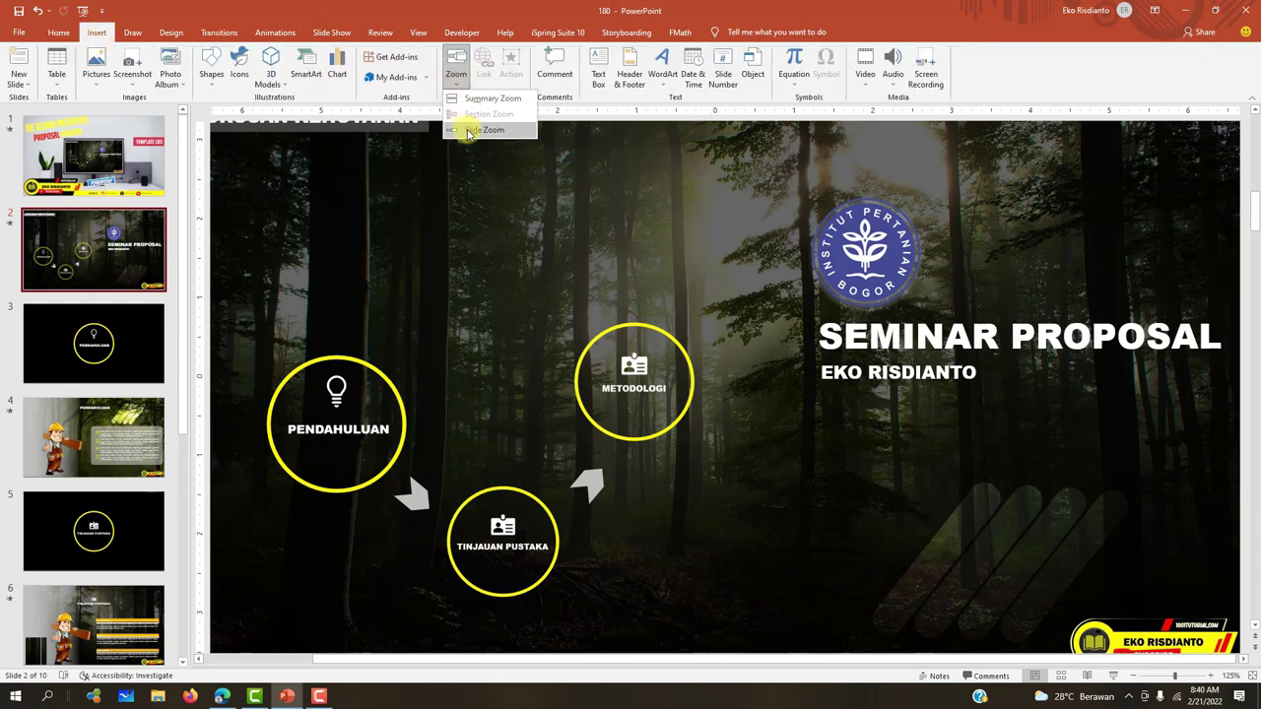
click(468, 134)
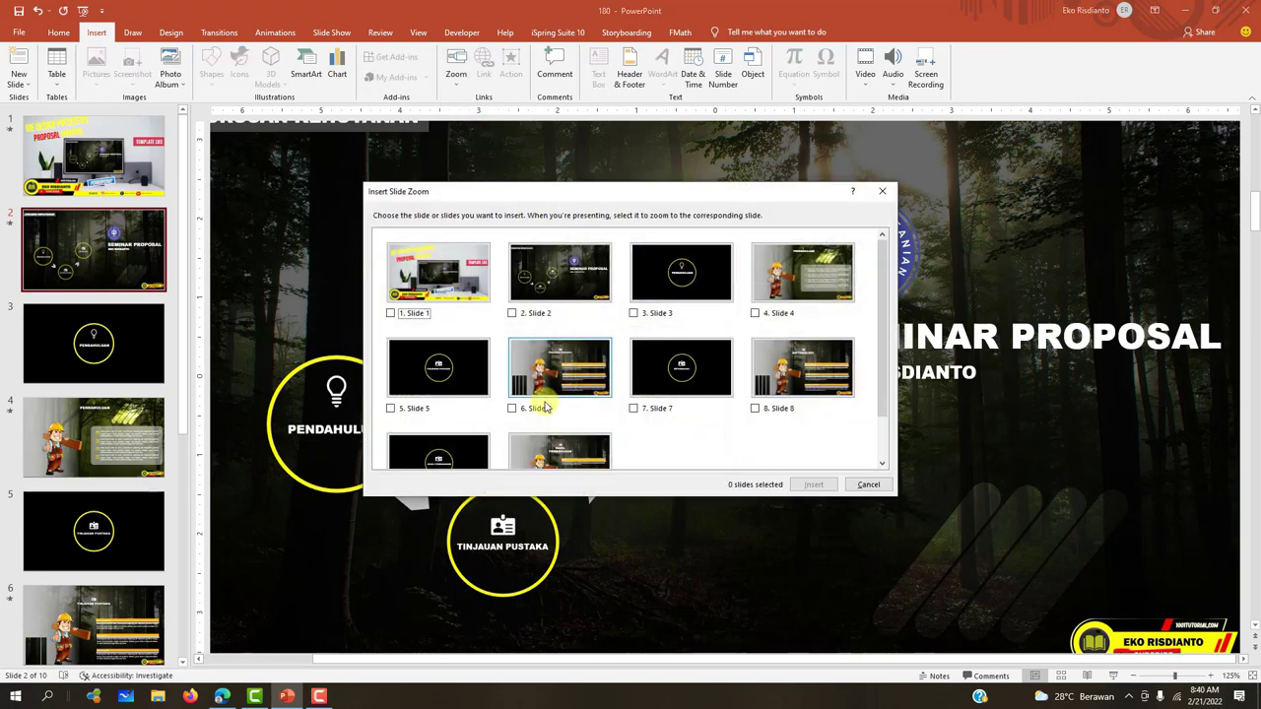
scroll(433, 424, down, 1)
click(416, 429)
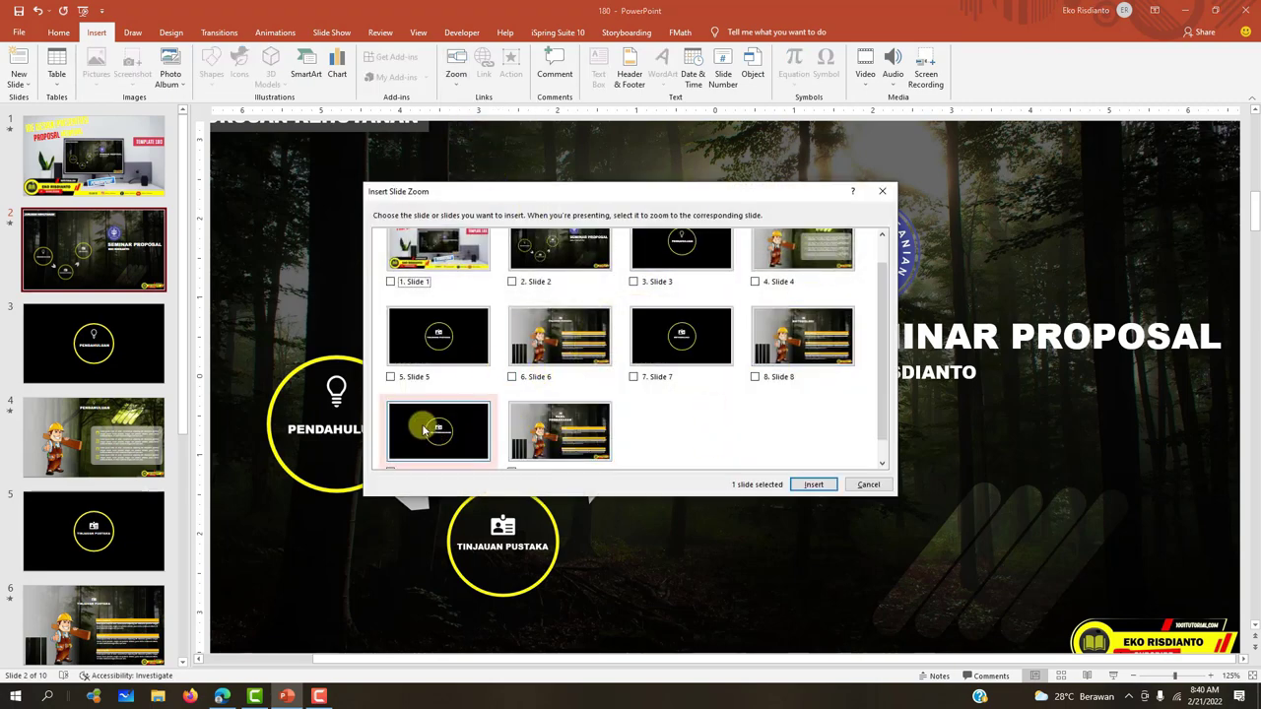
click(814, 485)
mouse_move(707, 383)
mouse_down()
mouse_move(823, 493)
mouse_move(766, 518)
mouse_up()
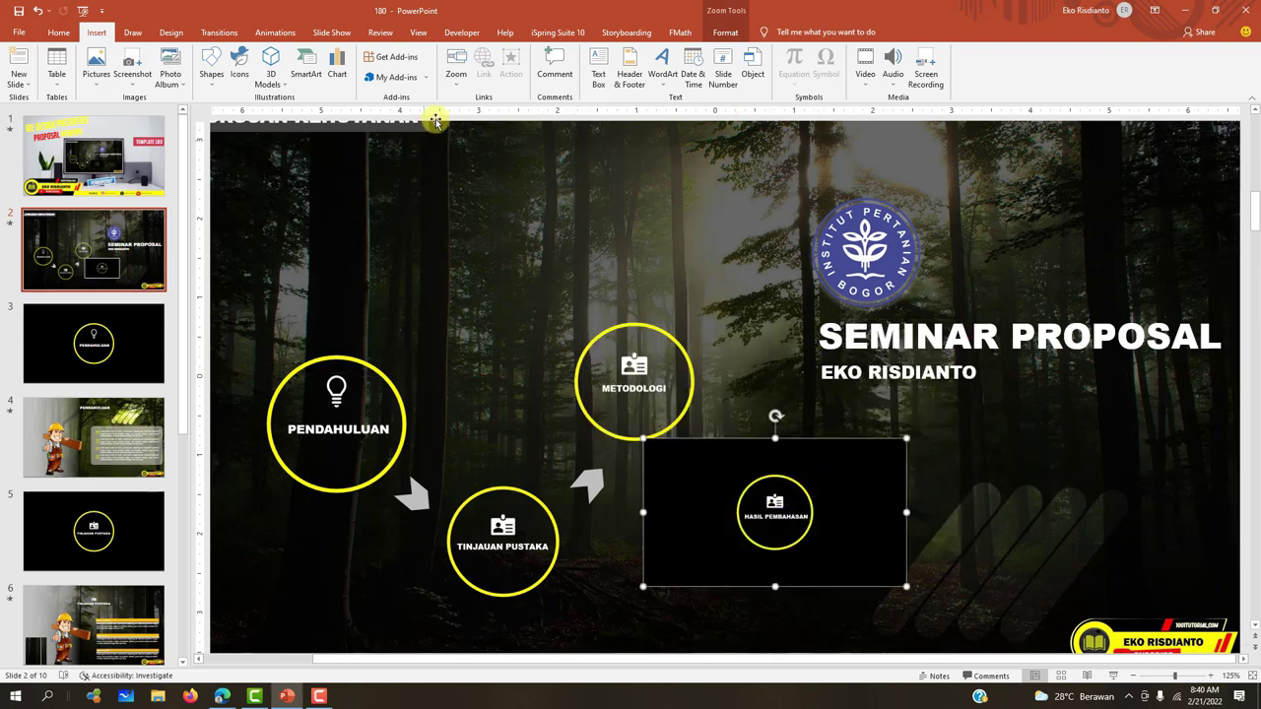
Make the zoom's background transparent and copy a chevron arrow pointing to it from METODOLOGI
click(725, 32)
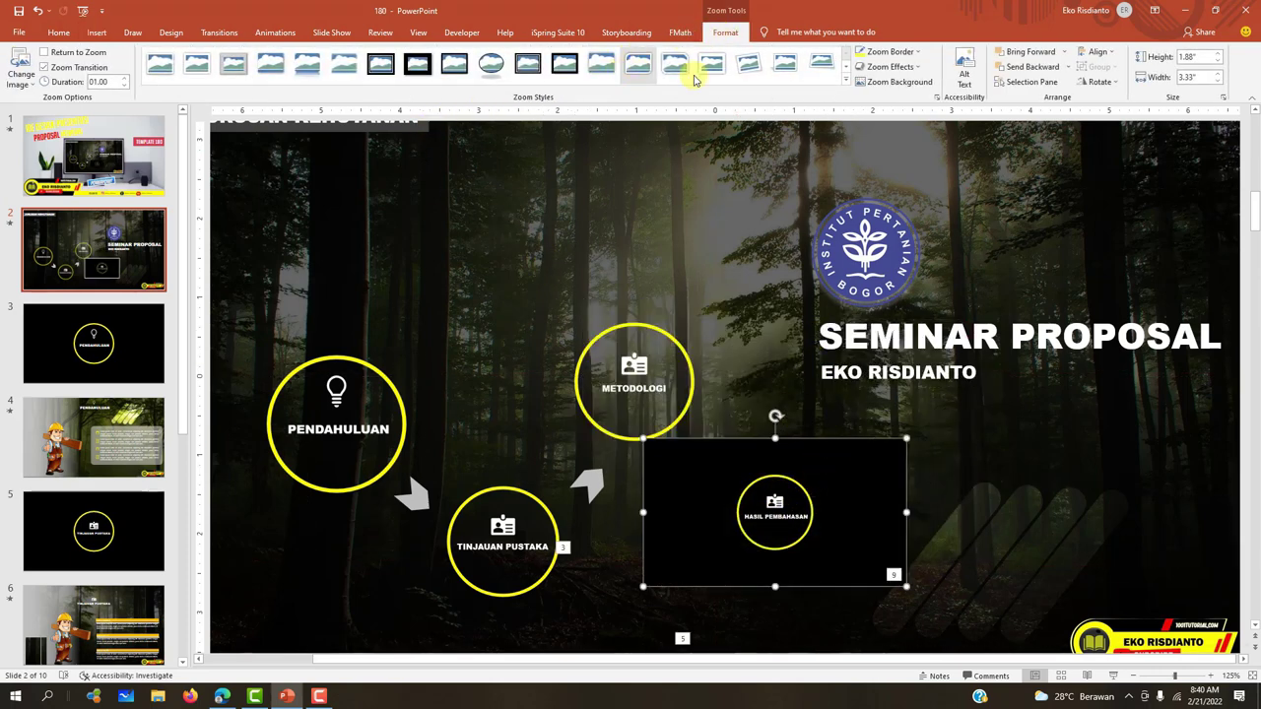
click(893, 82)
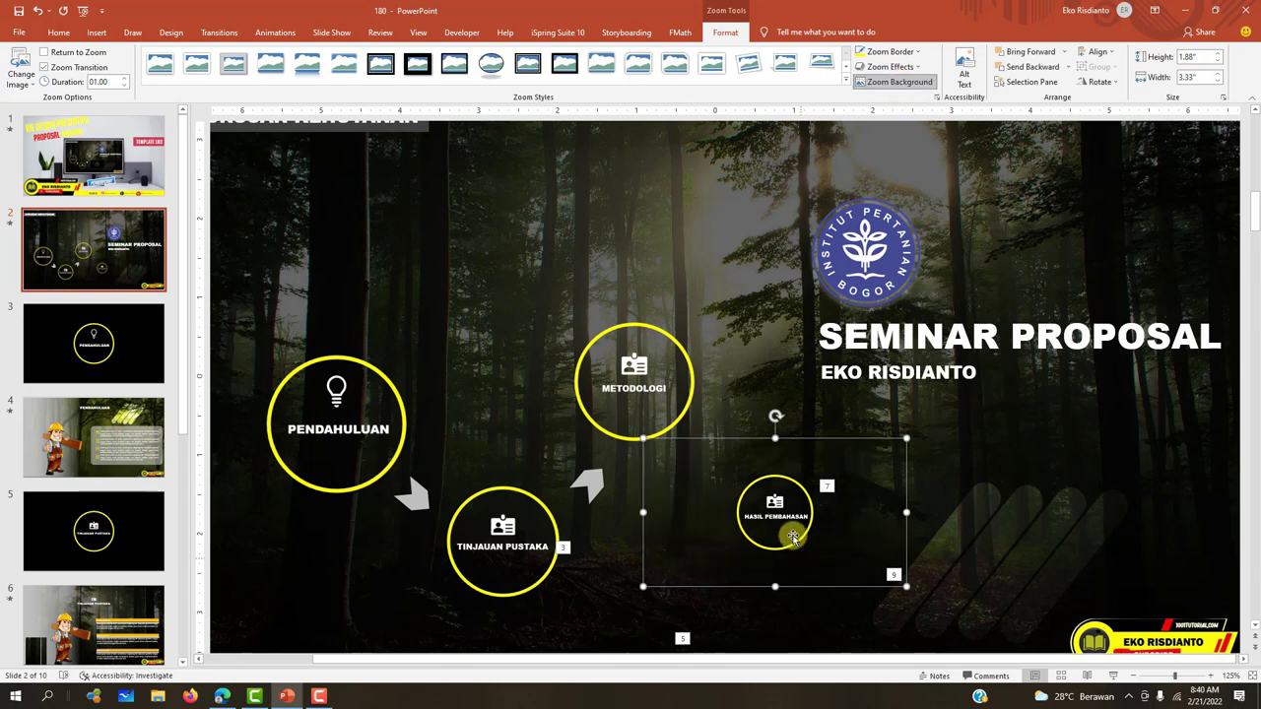
mouse_move(791, 491)
mouse_down()
mouse_move(744, 490)
mouse_move(769, 496)
mouse_up()
click(420, 503)
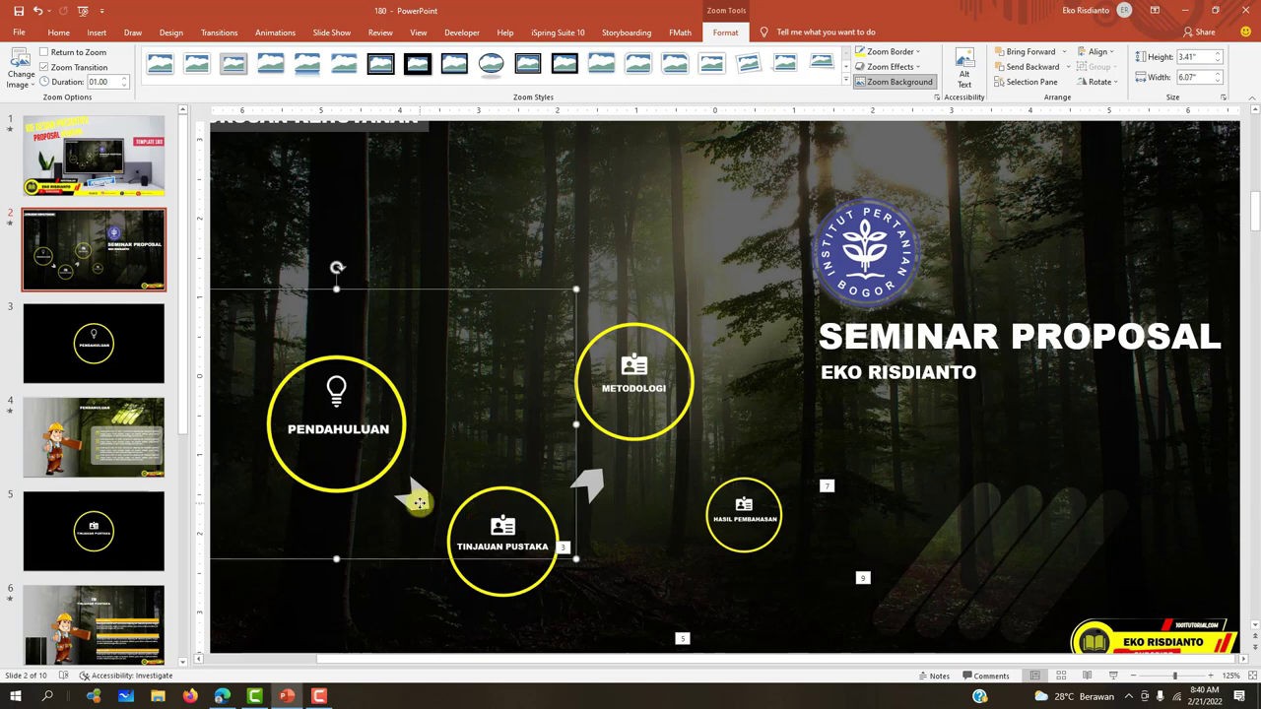
click(589, 483)
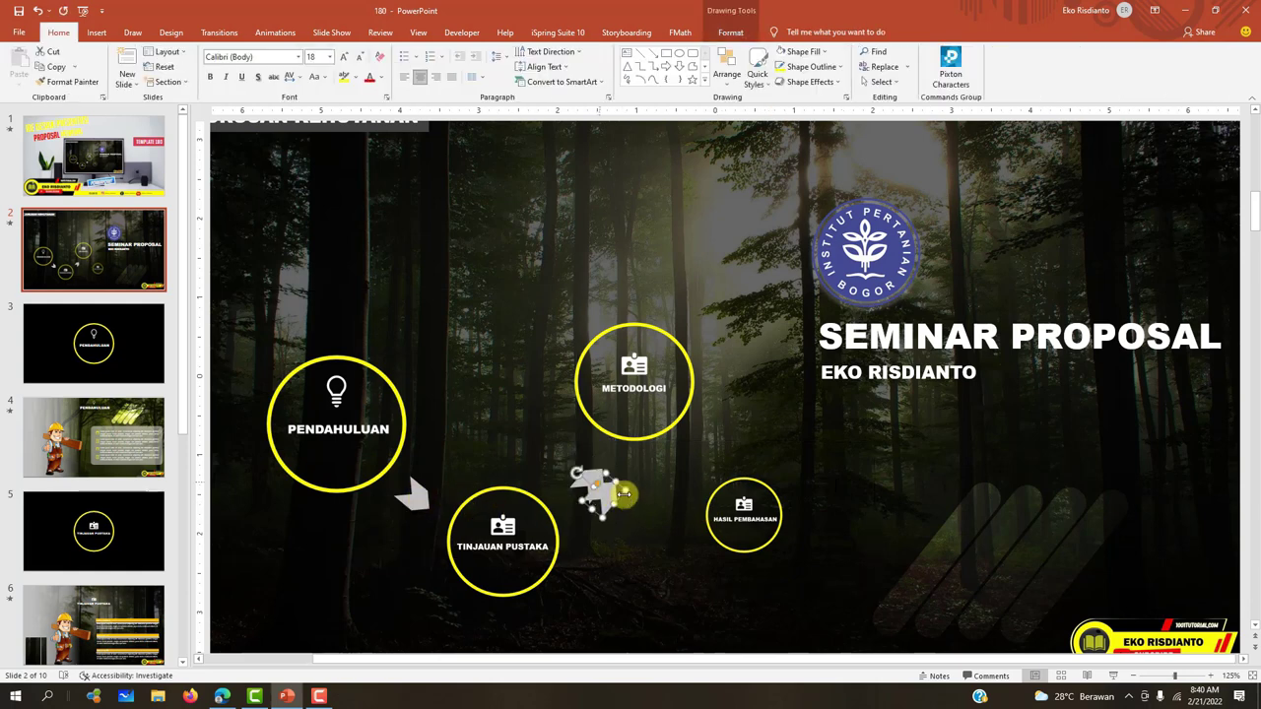
mouse_move(604, 501)
mouse_down()
mouse_move(690, 466)
mouse_move(714, 433)
mouse_up()
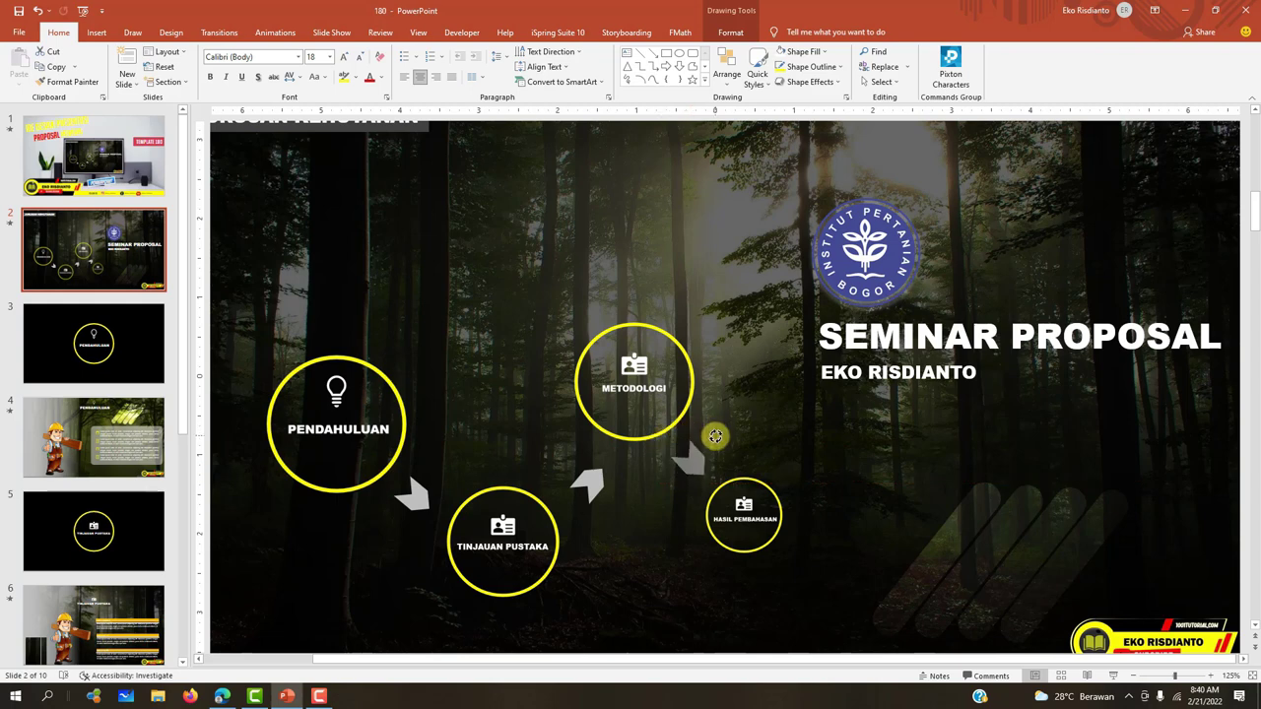
Resize the HASIL PEMBAHASAN zoom circle to the same size as the other circles
click(741, 482)
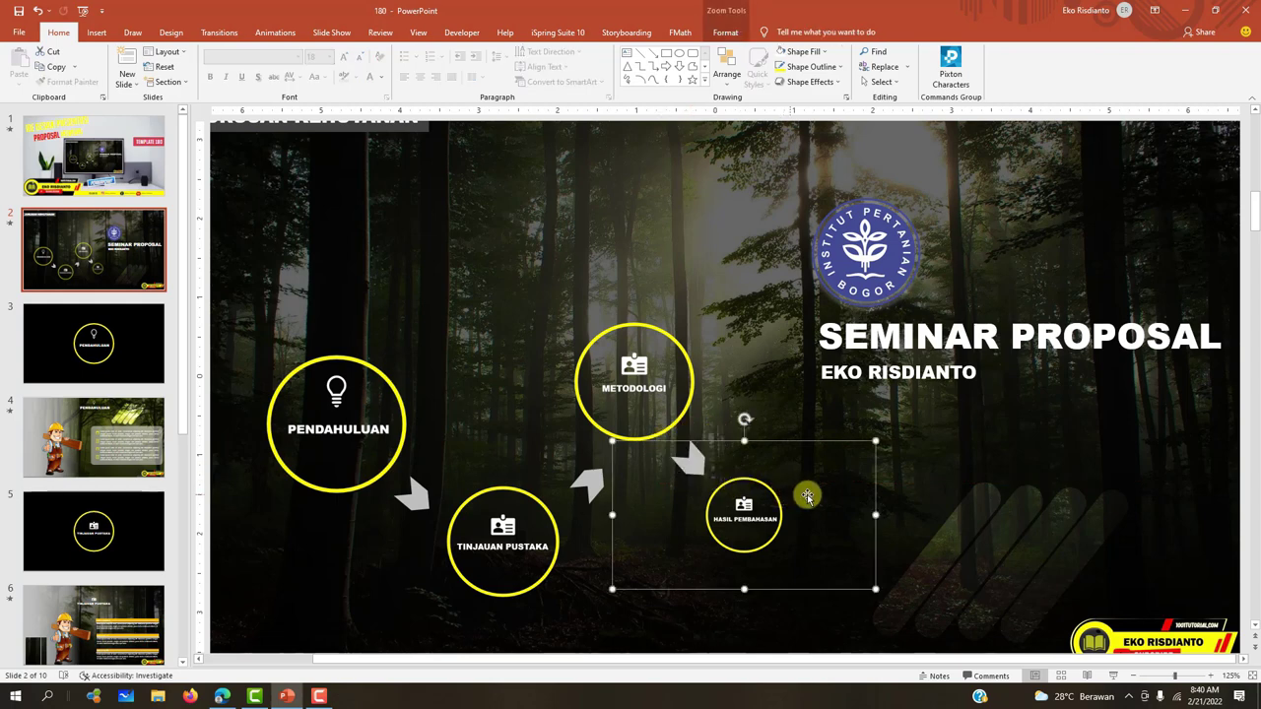
drag(876, 440, 925, 413)
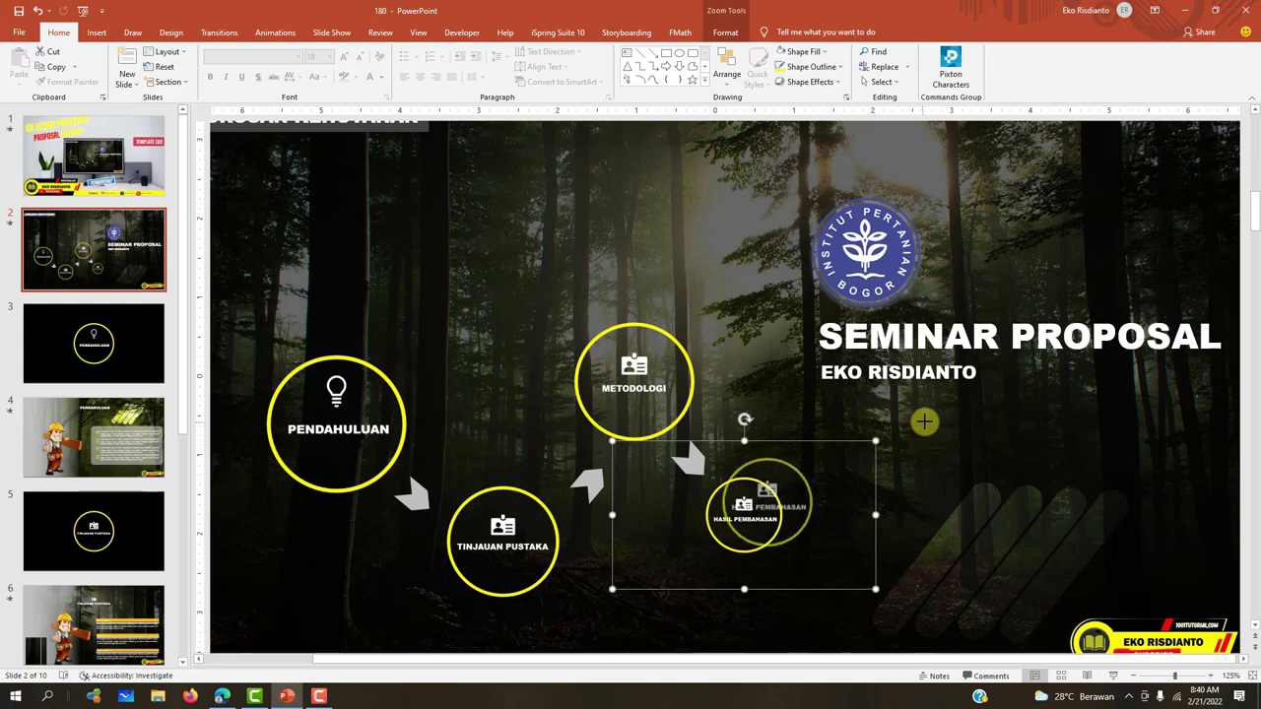
drag(807, 484, 786, 501)
click(631, 248)
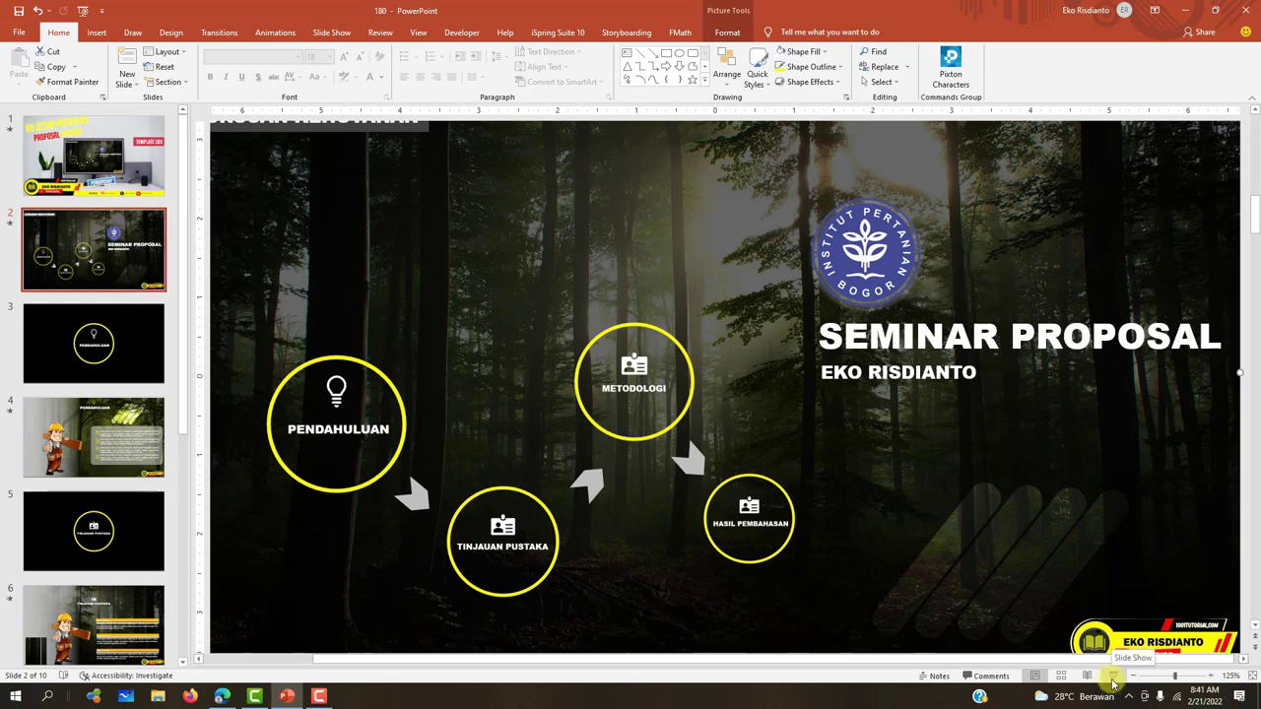
Test the HASIL PEMBAHASAN zoom in the slide show, then exit and open slide 9
click(1112, 677)
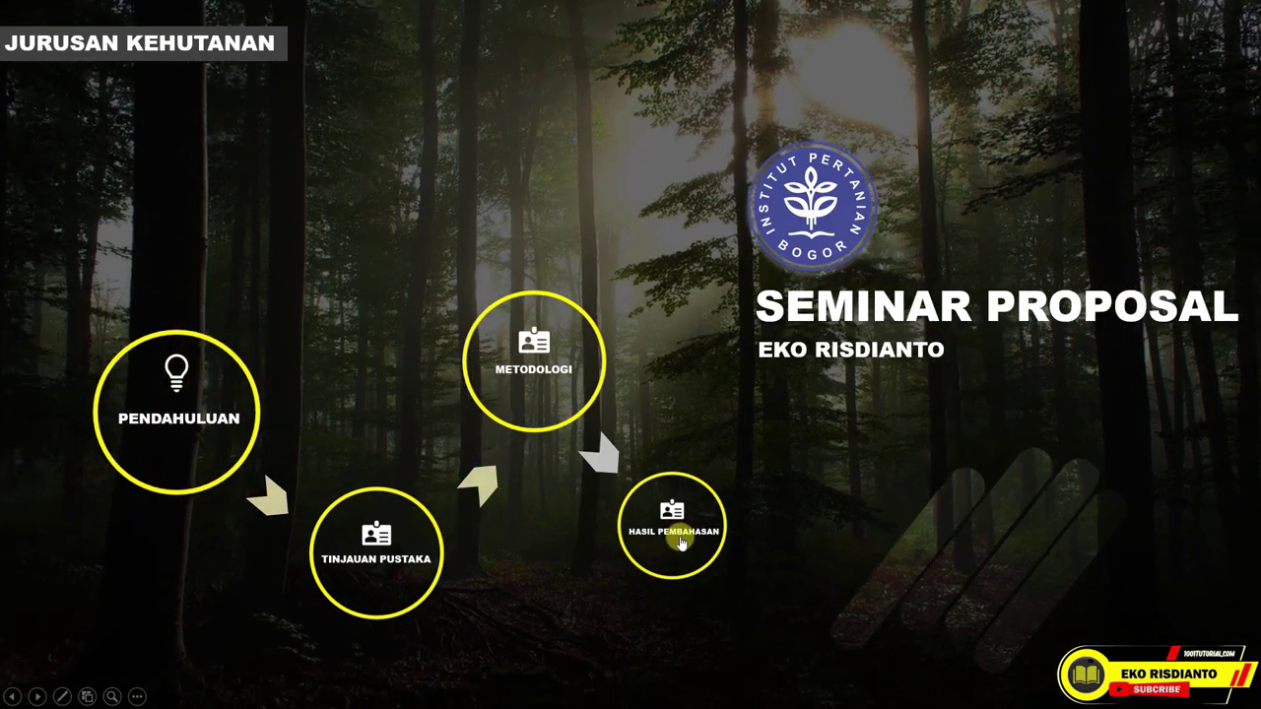
click(678, 542)
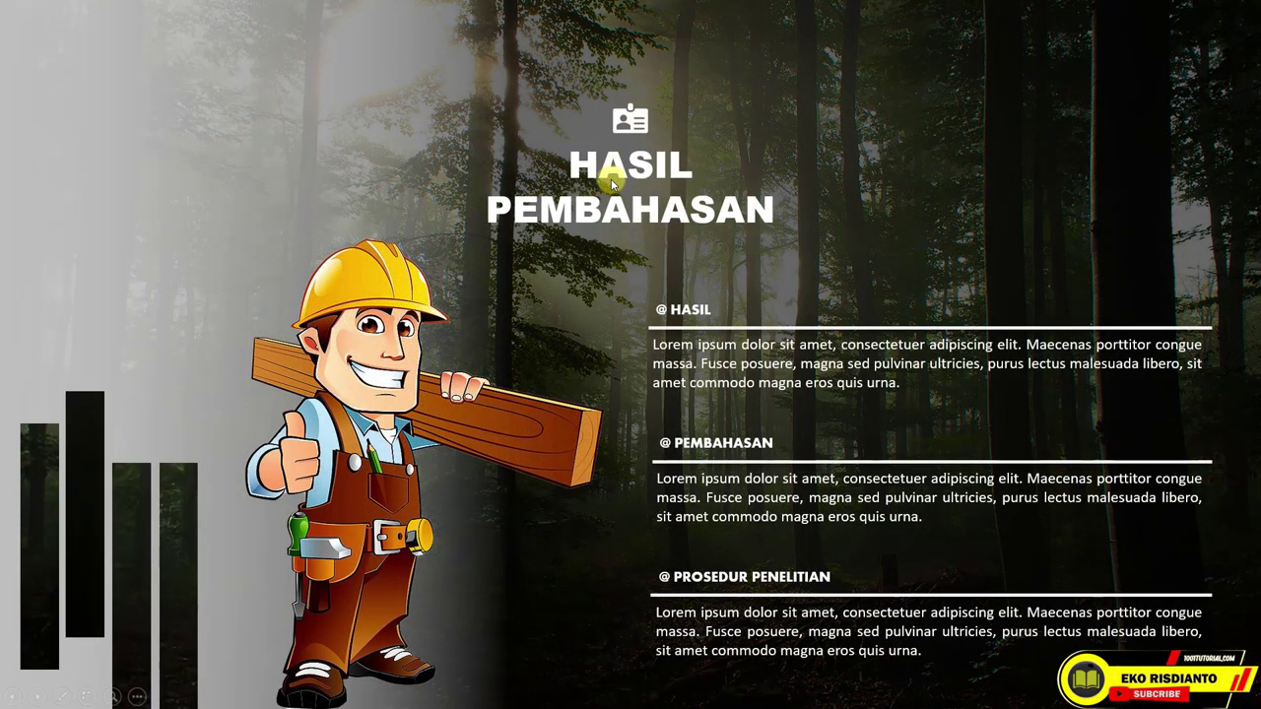
key(Escape)
click(118, 523)
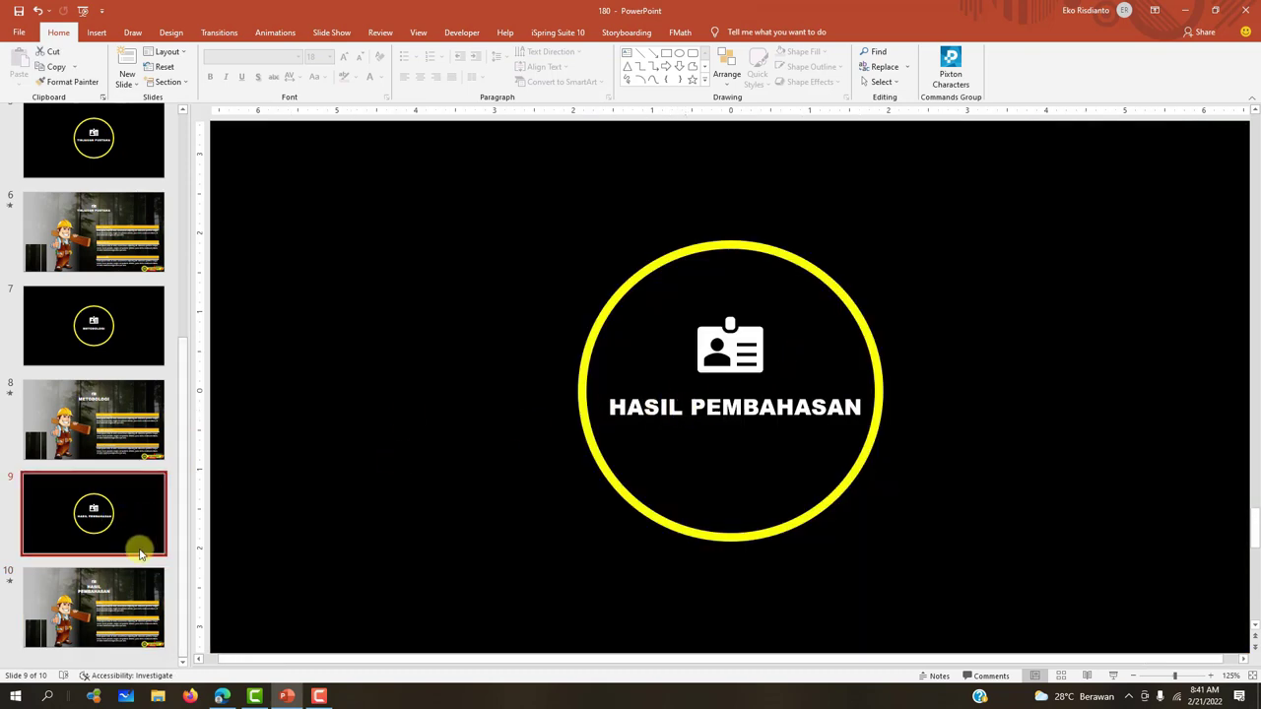
On slide 10, widen the HASIL PEMBAHASAN title to one line and recentre it above the content
click(126, 589)
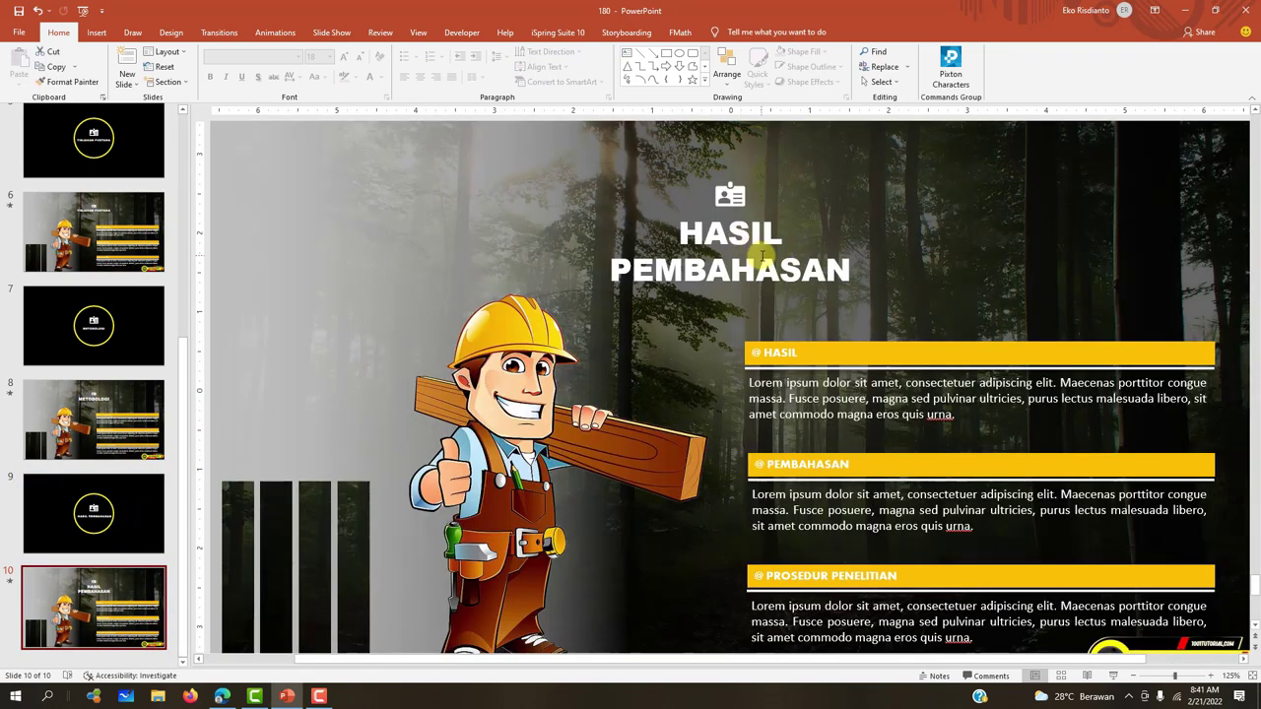
click(770, 237)
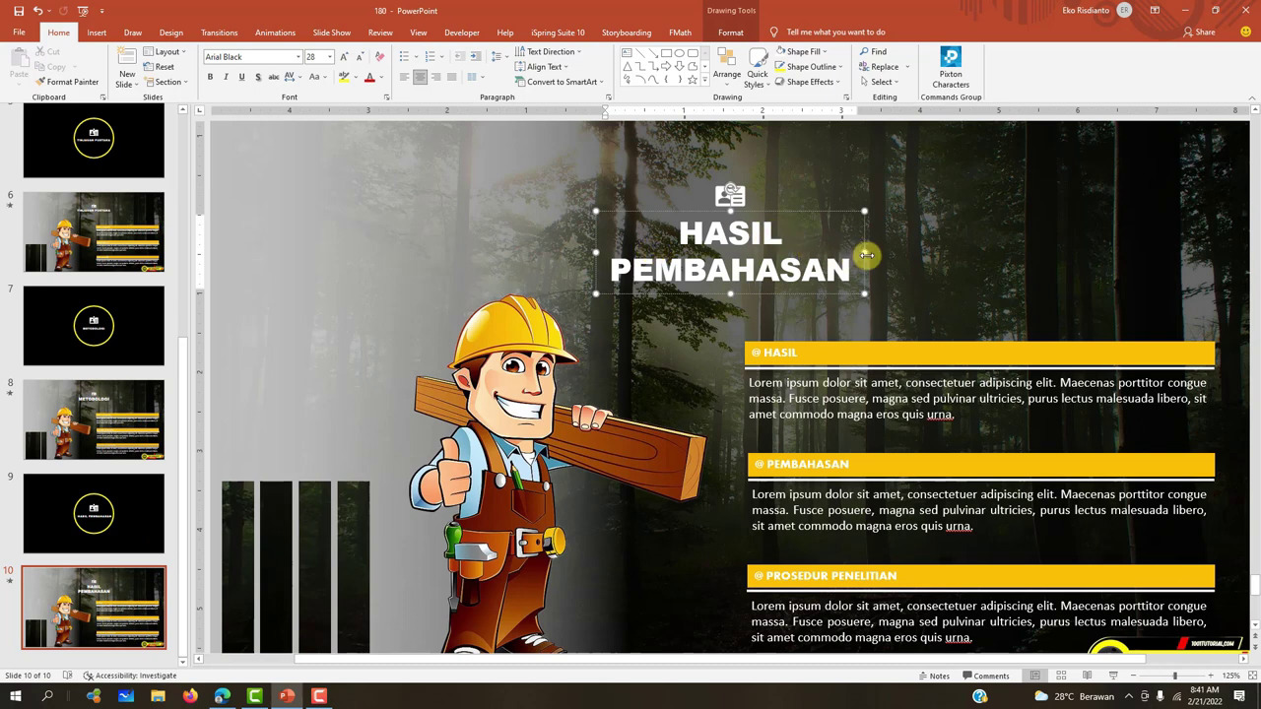
drag(865, 254, 993, 254)
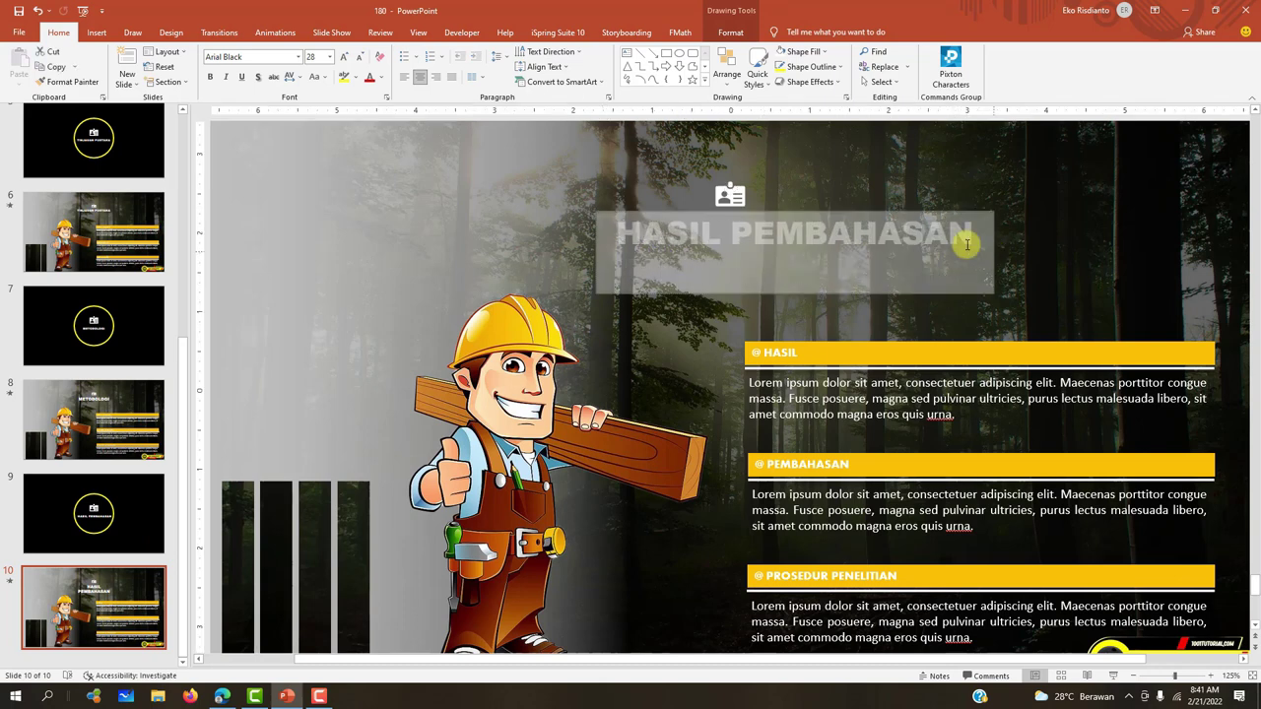
mouse_move(877, 212)
mouse_down()
mouse_move(806, 209)
mouse_move(820, 209)
mouse_up()
Scroll the slide thumbnails back up toward the forest menu slide 2
scroll(95, 308, up, 3)
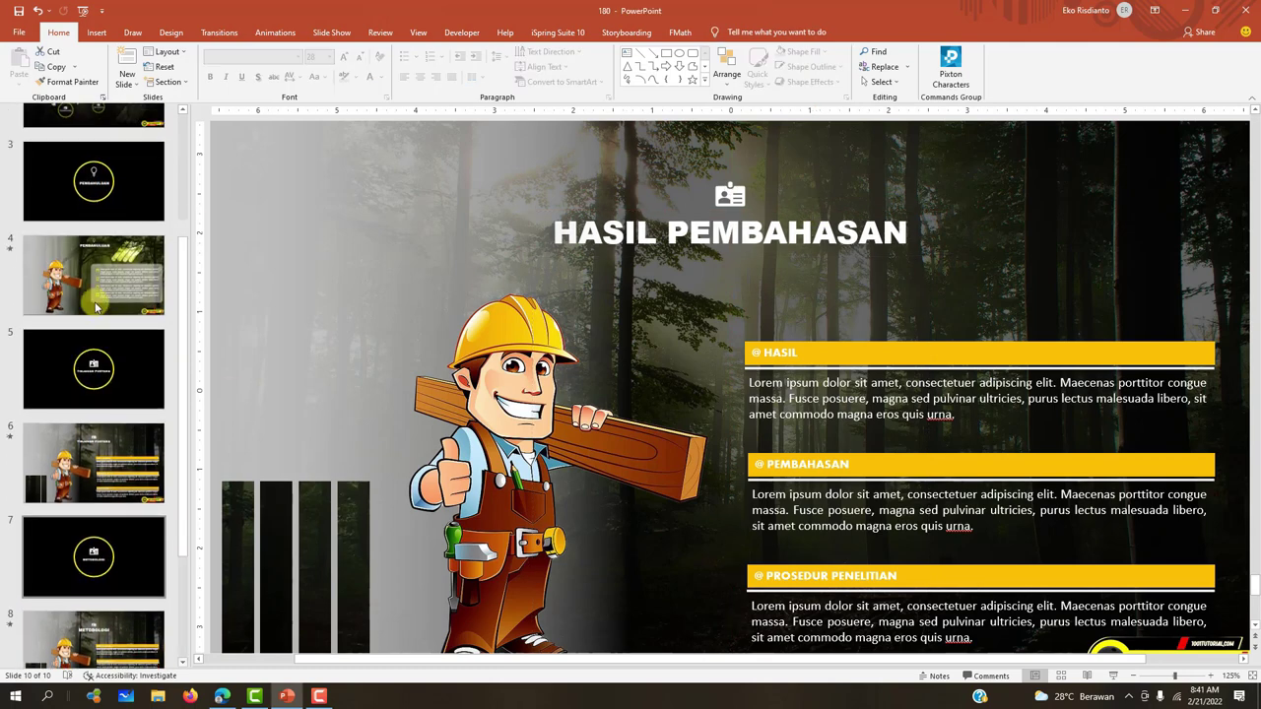
scroll(90, 256, up, 1)
scroll(87, 205, up, 2)
click(92, 255)
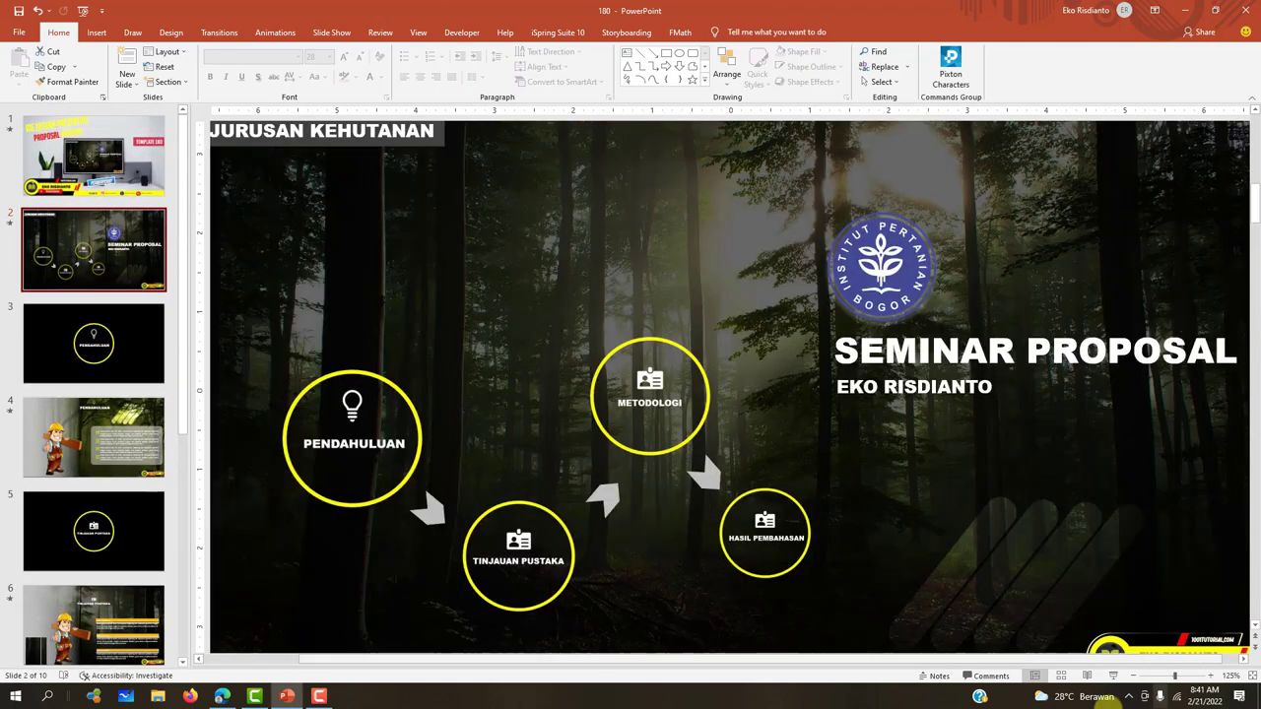
key(shift+F5)
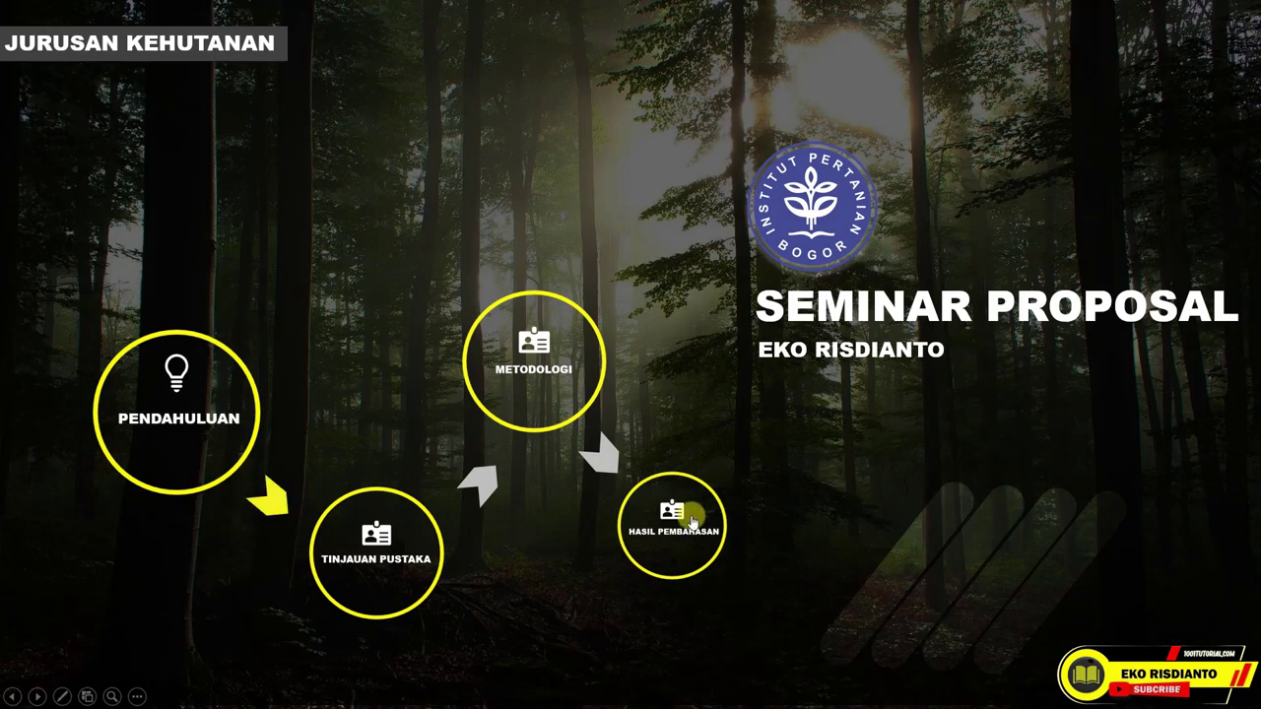
click(677, 522)
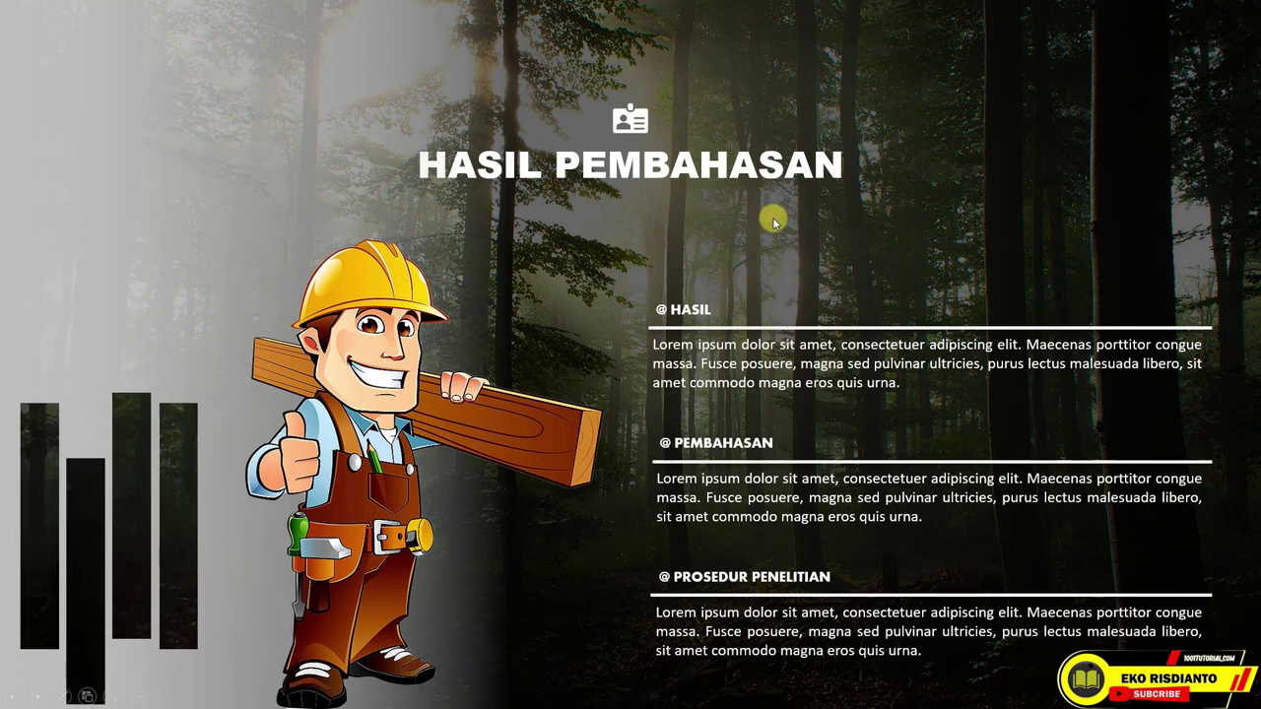
click(707, 312)
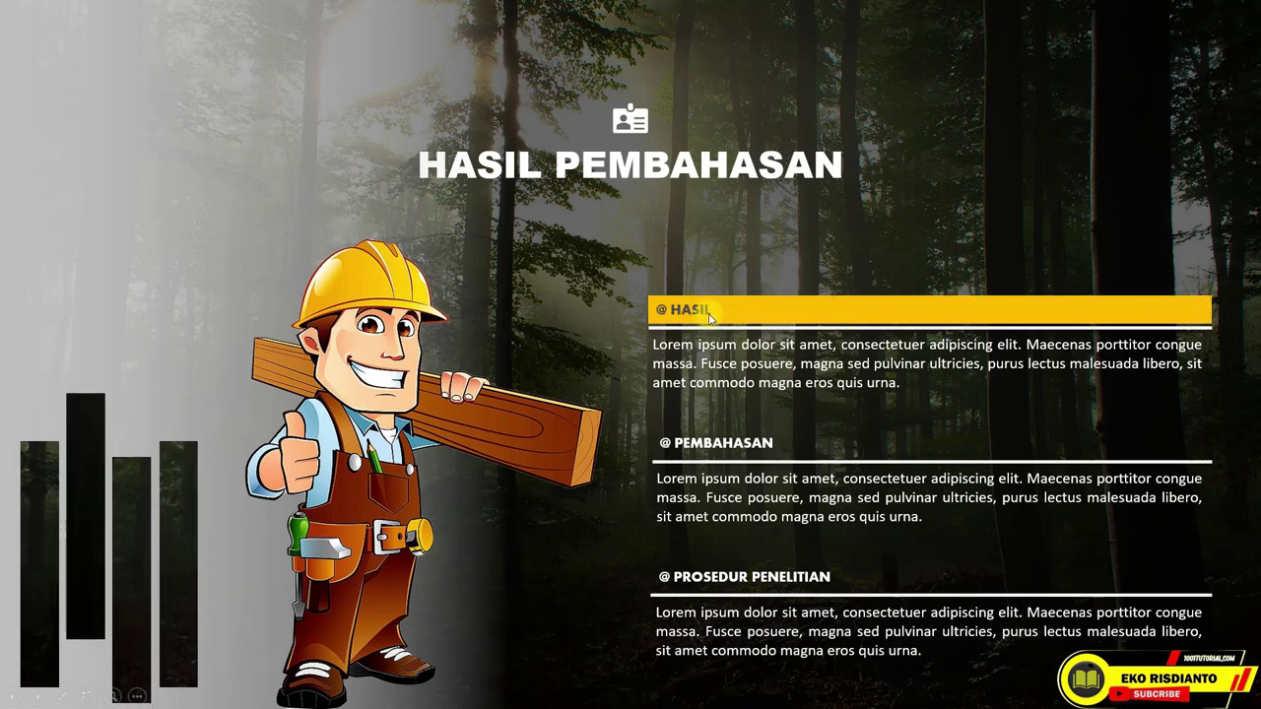
click(776, 394)
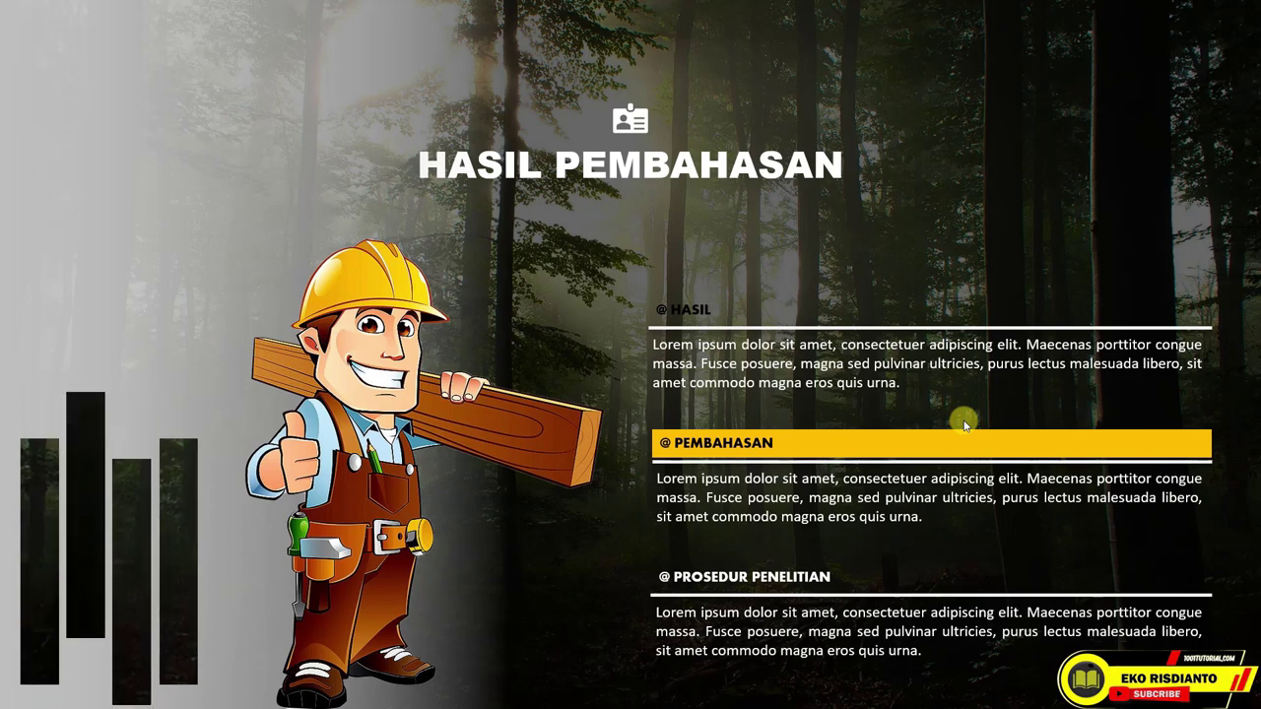
key(Escape)
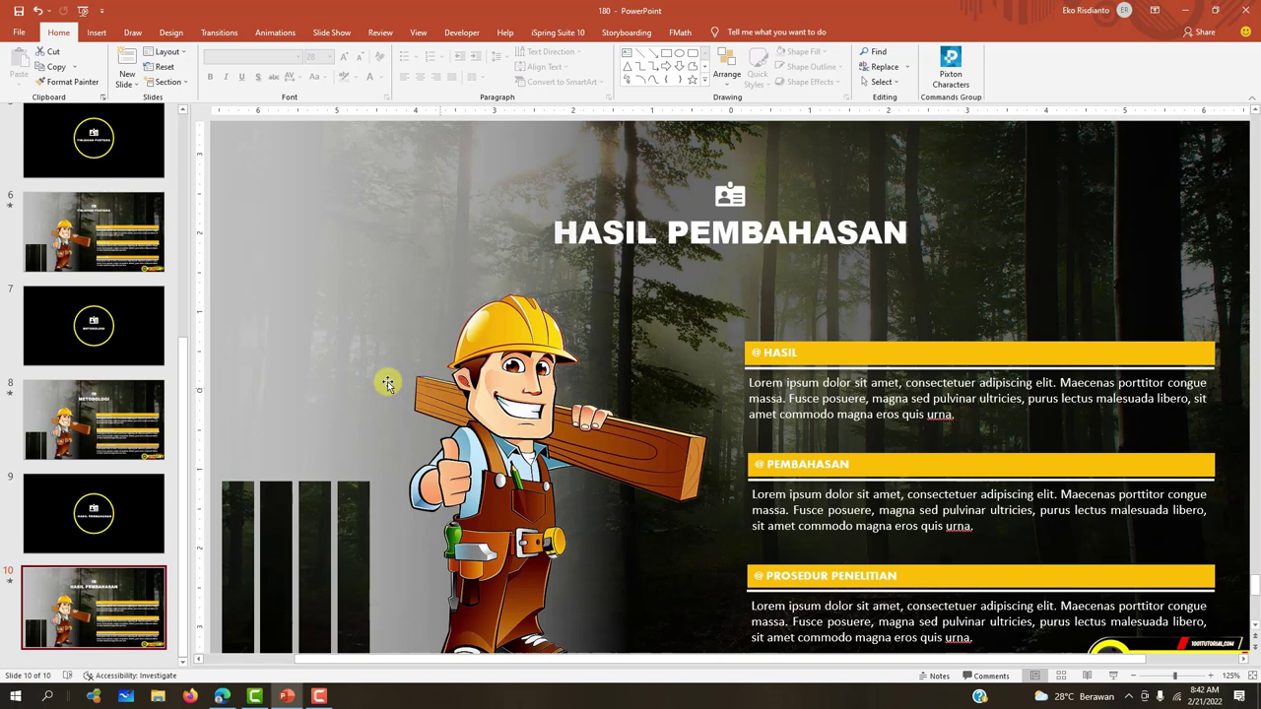
scroll(130, 200, up, 3)
scroll(130, 200, up, 2)
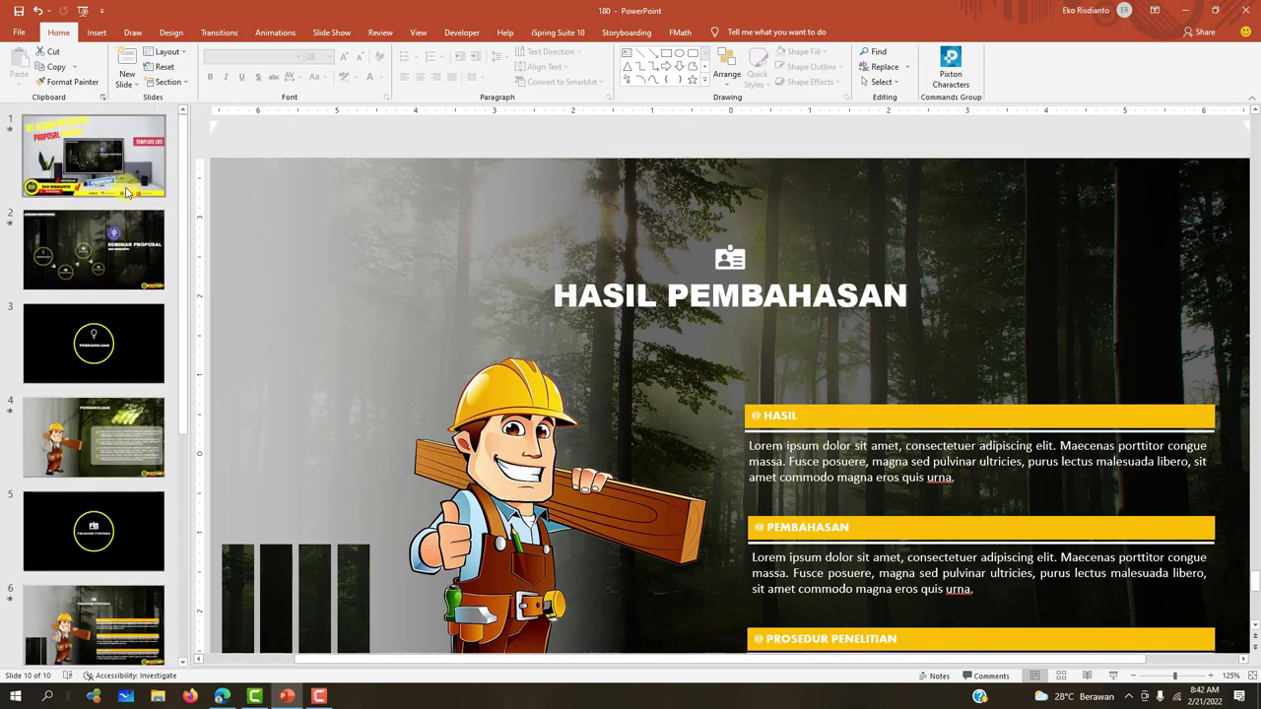
click(126, 192)
click(120, 232)
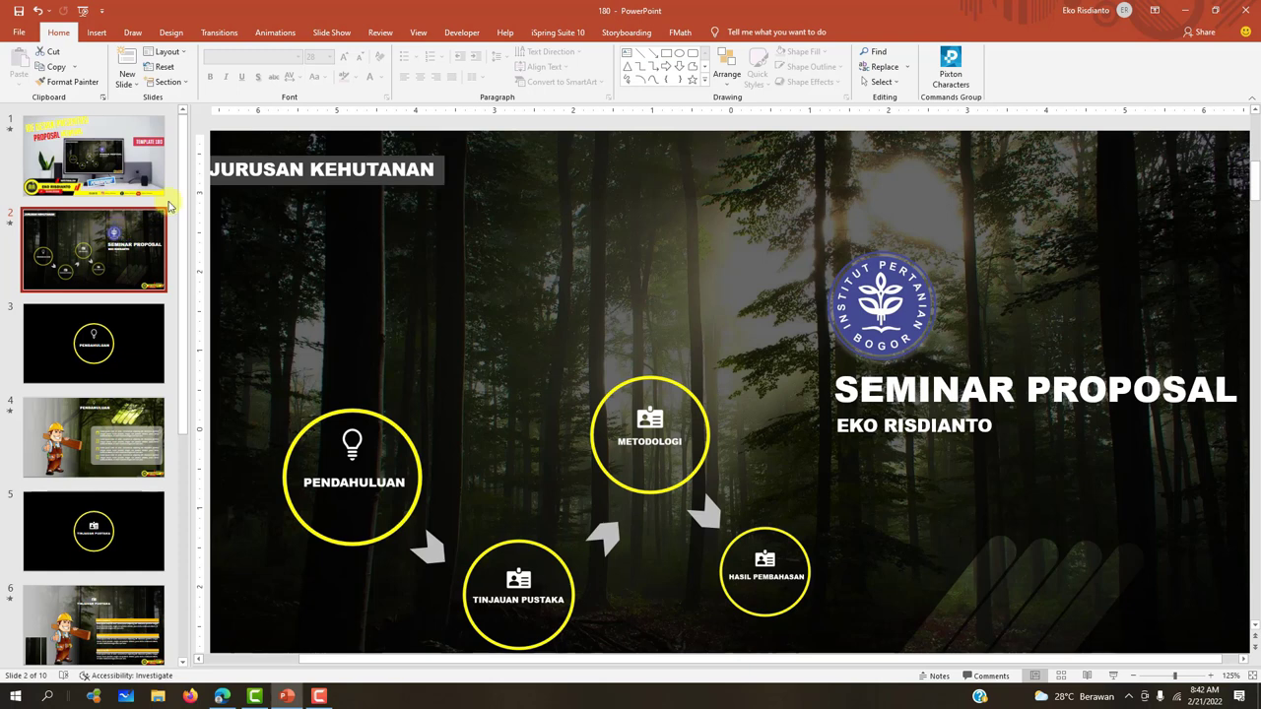
click(226, 697)
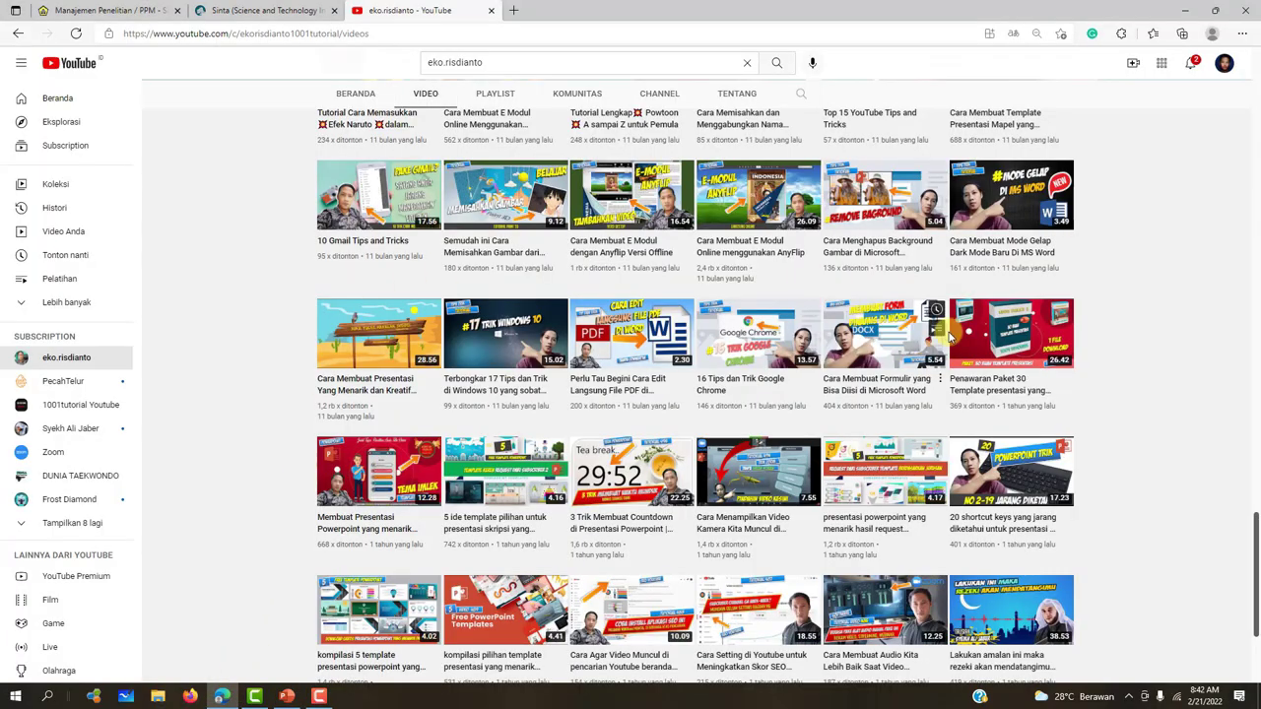
scroll(873, 352, down, 2)
scroll(816, 366, up, 5)
scroll(745, 359, up, 4)
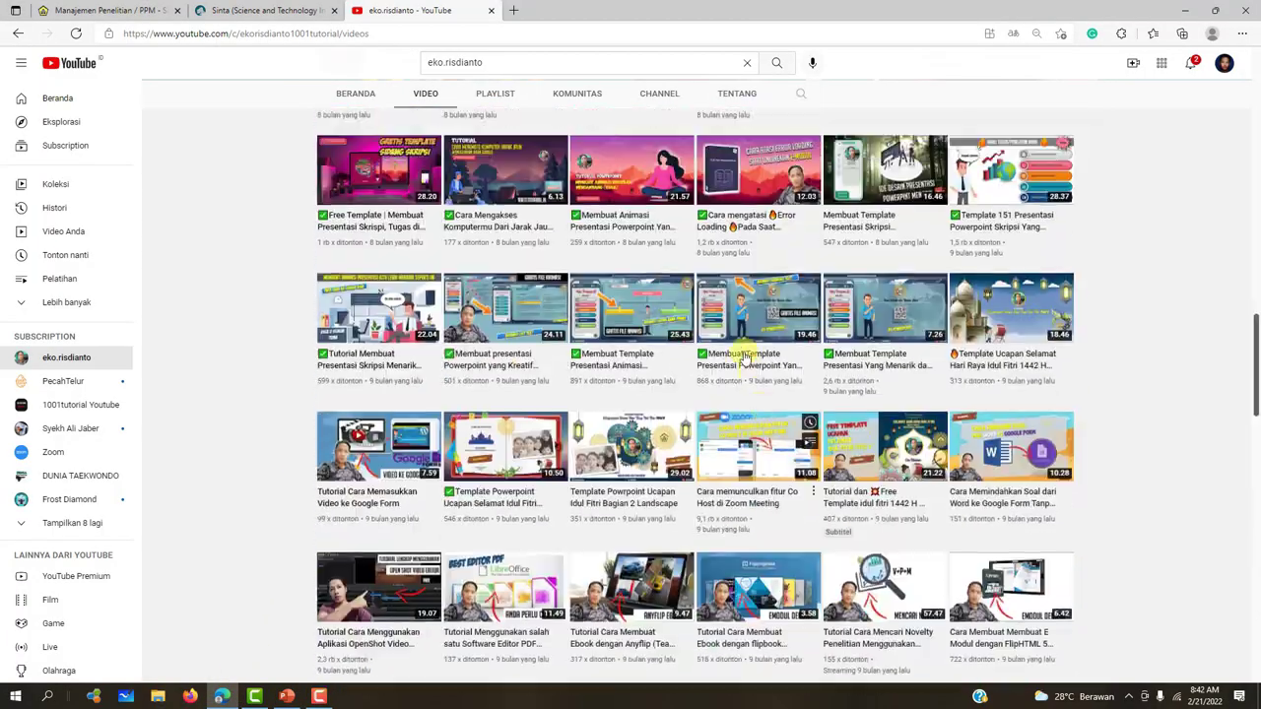
scroll(745, 360, up, 5)
scroll(635, 353, up, 5)
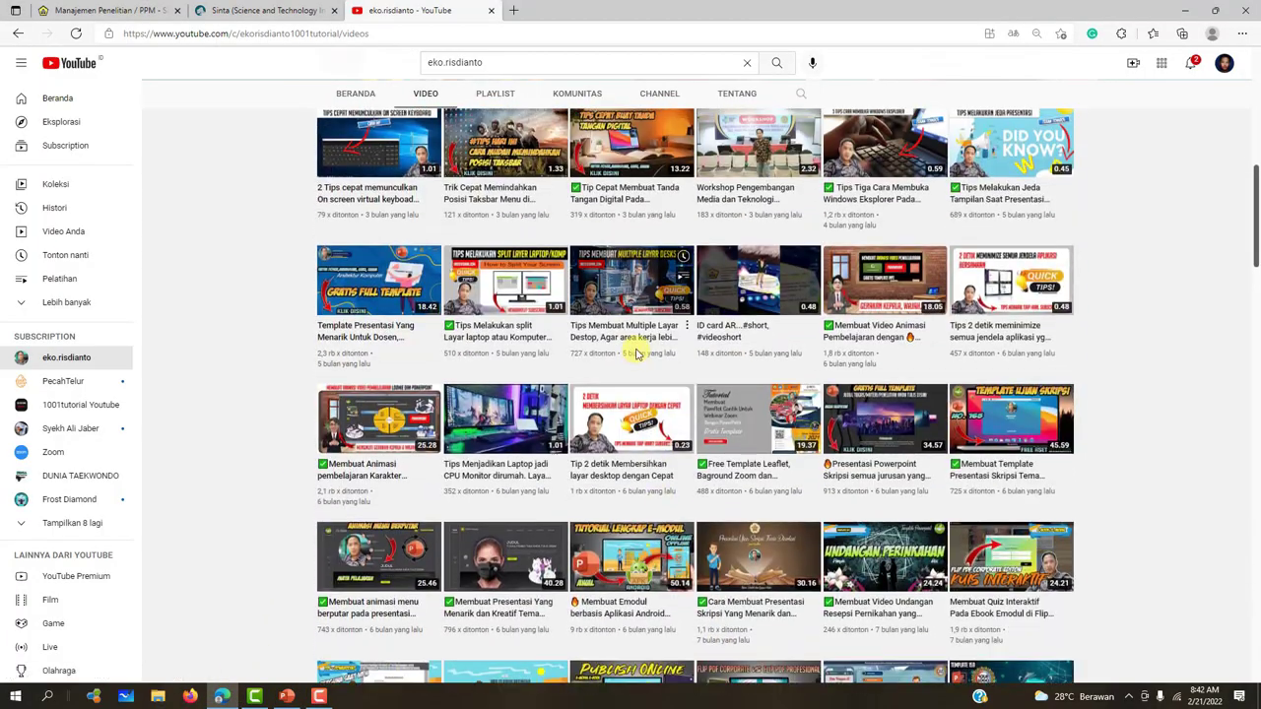
scroll(808, 378, up, 3)
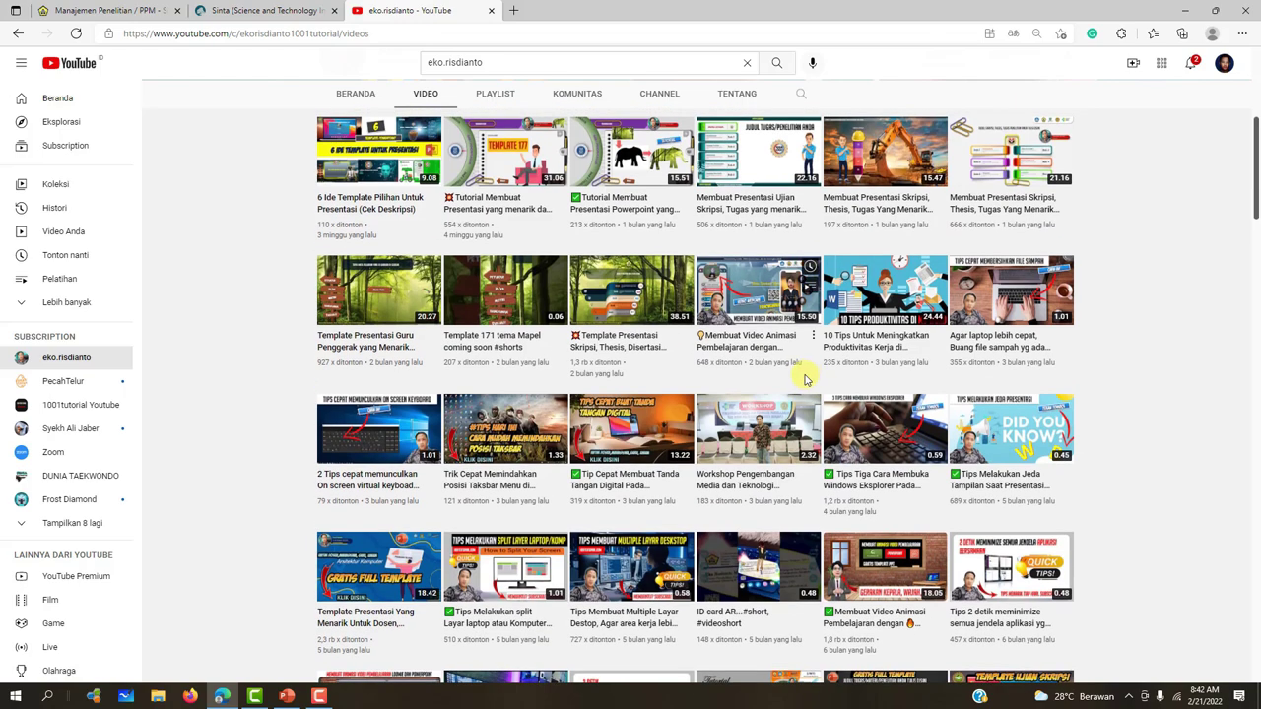
scroll(642, 373, up, 2)
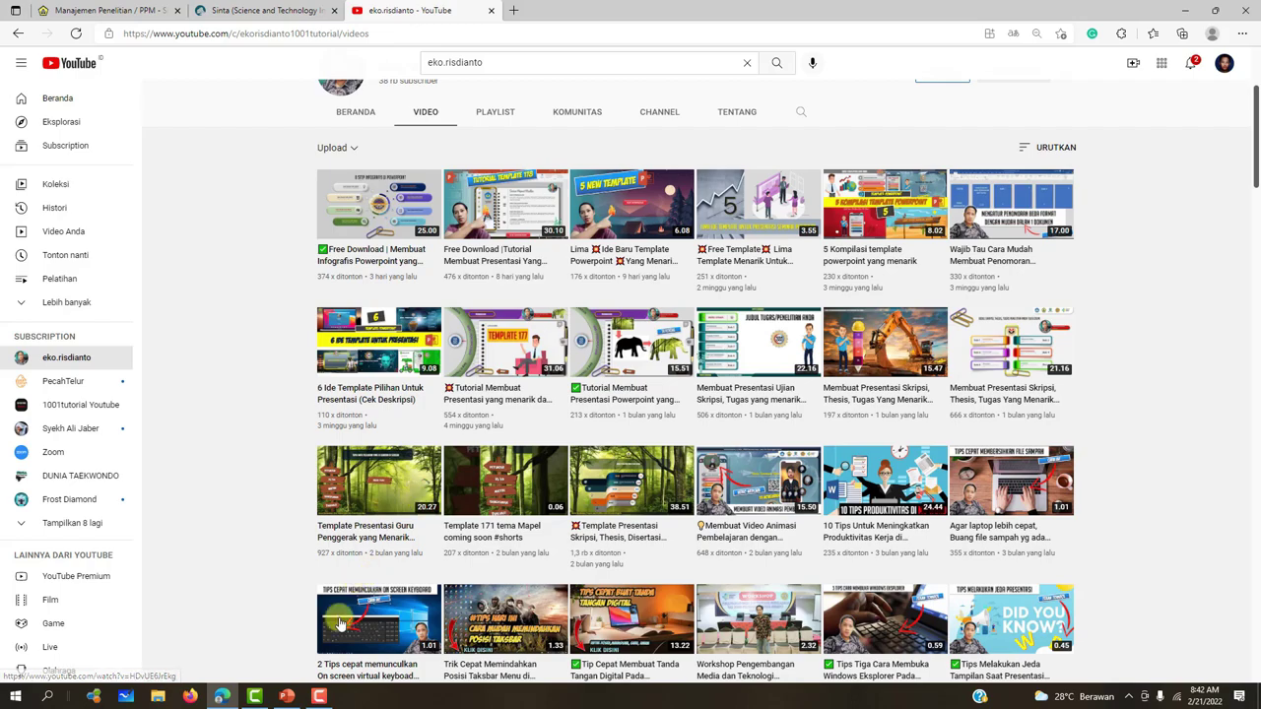
click(290, 697)
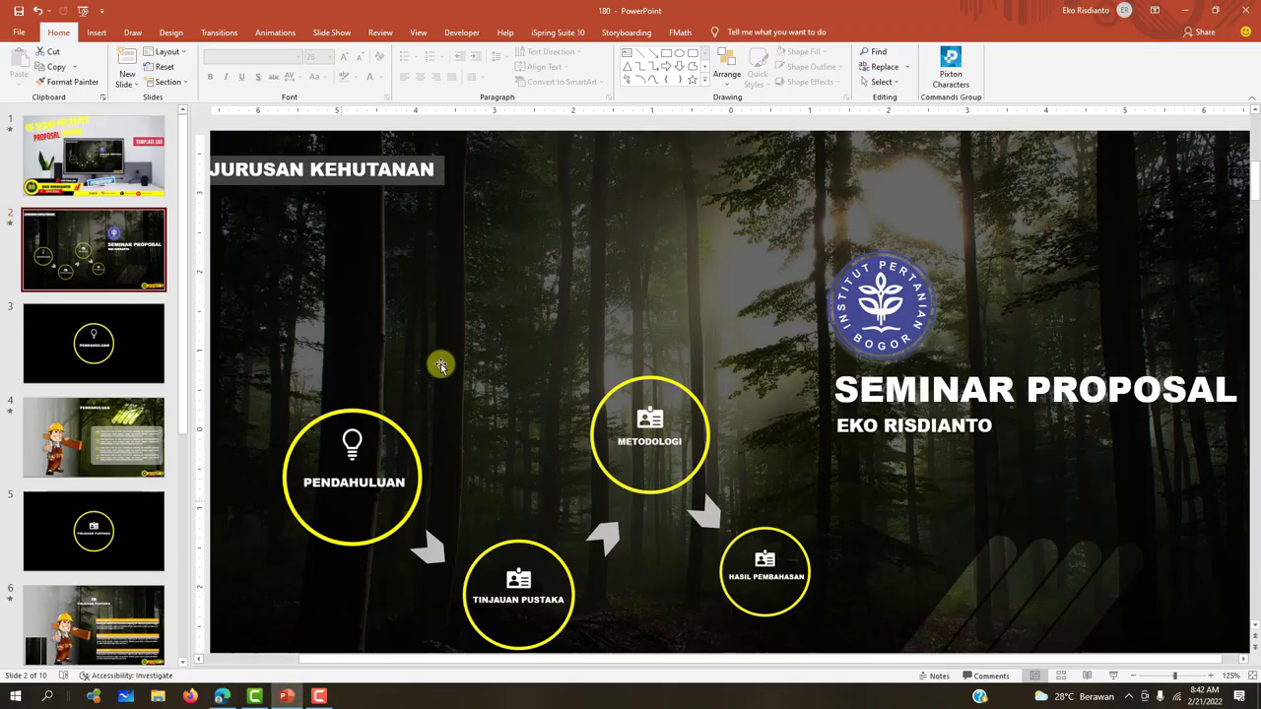
Show the Template 180 cover slide 1 and zoom the view to 100%
click(78, 158)
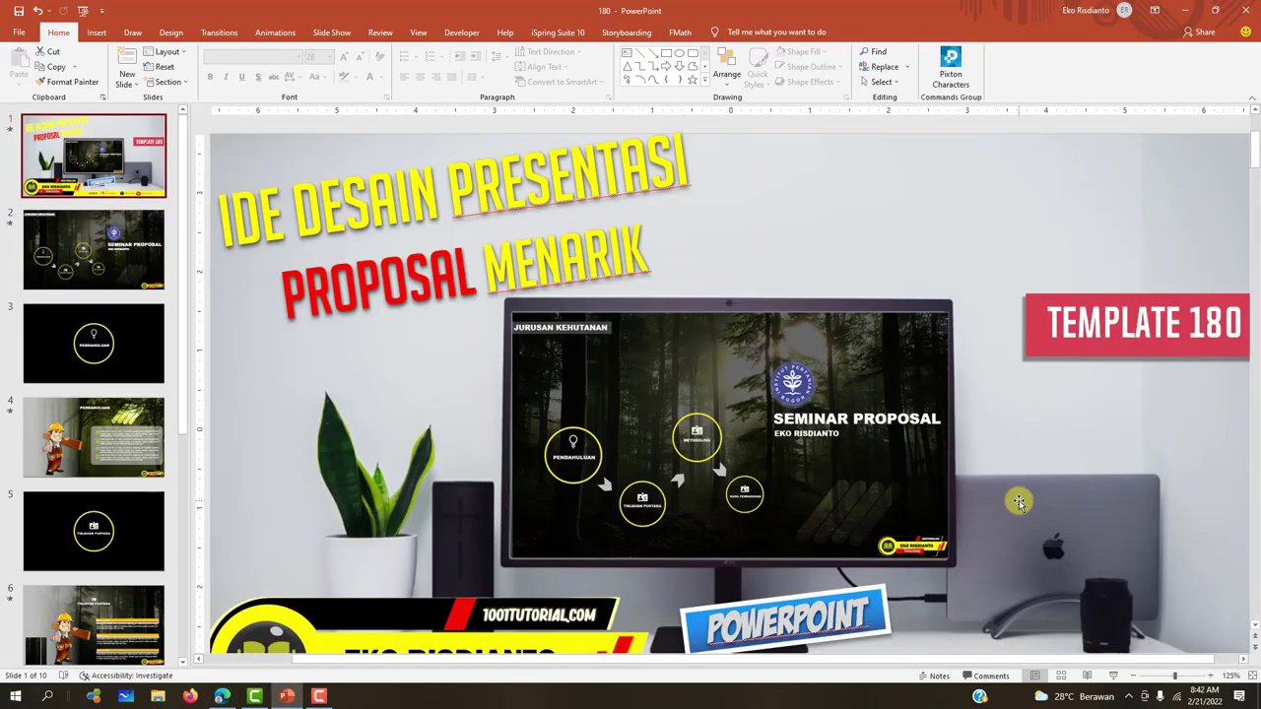
ctrl+scroll(1037, 493, down, 2)
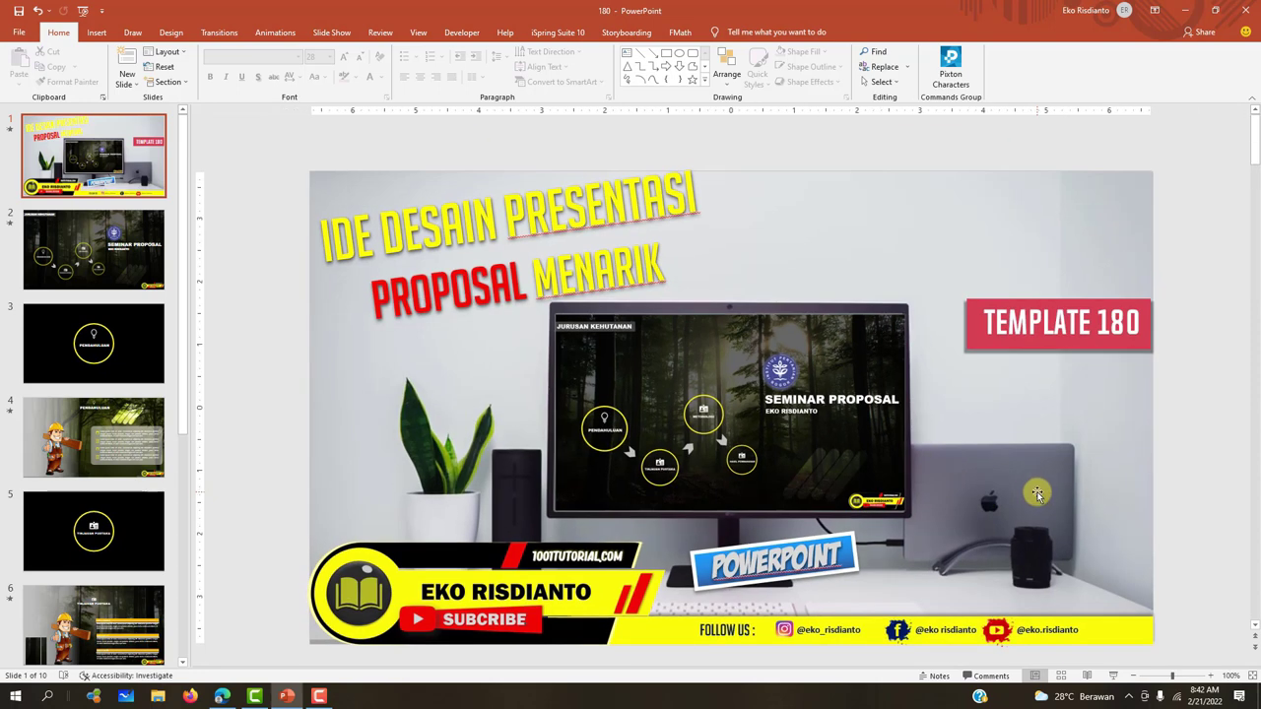